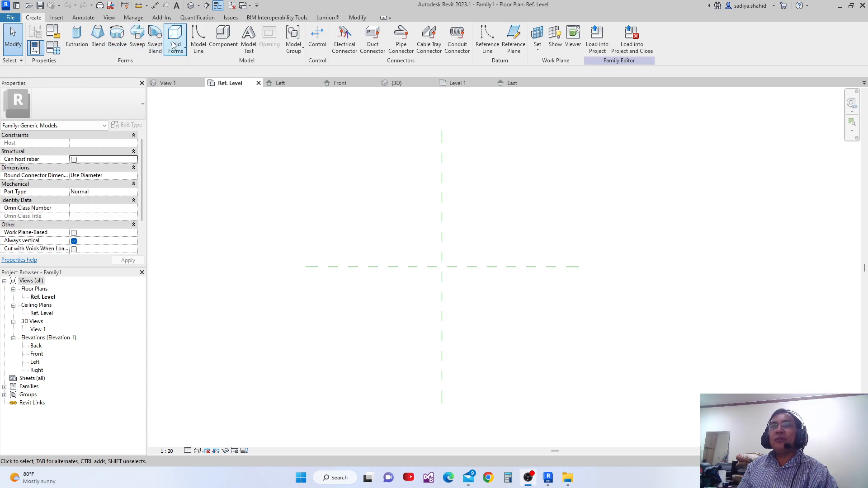
# Check the available void form types, and switch to the Family2 mass family's 3D view without saving the project.
pyautogui.click(185, 51)
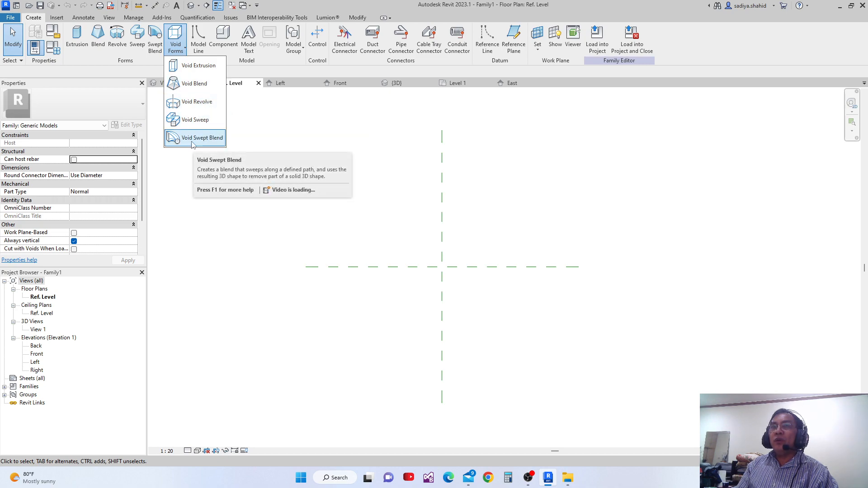
pyautogui.click(326, 153)
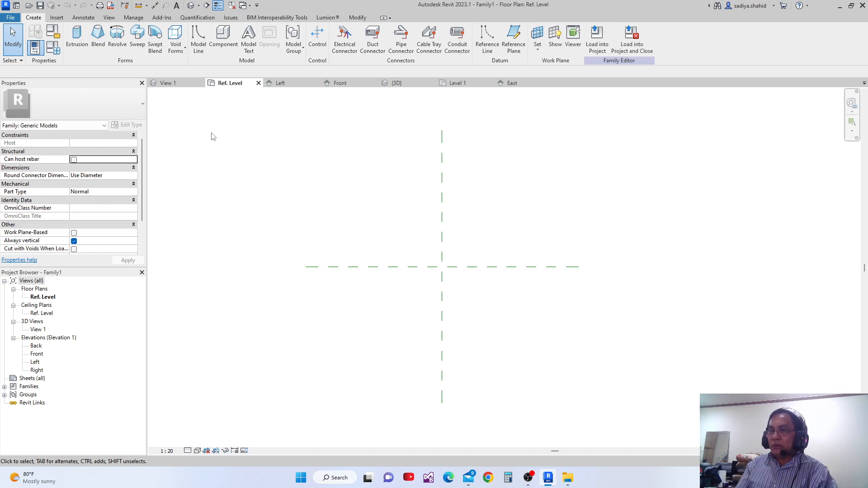
pyautogui.click(393, 84)
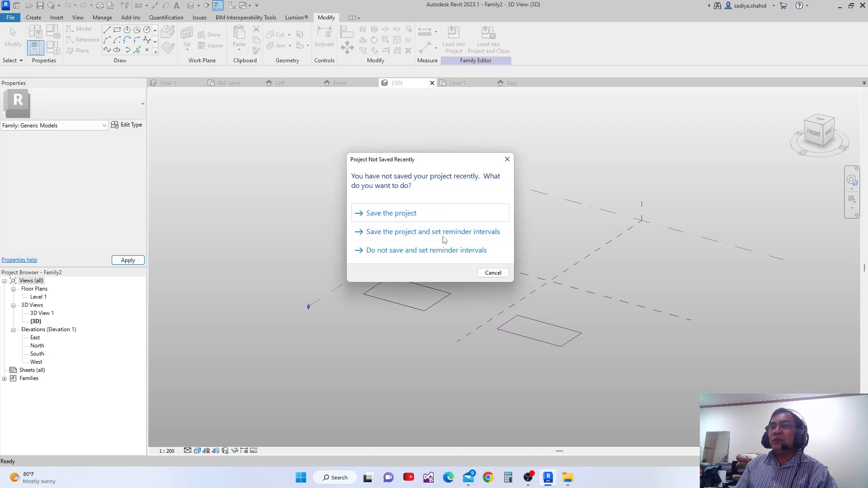
pyautogui.click(507, 159)
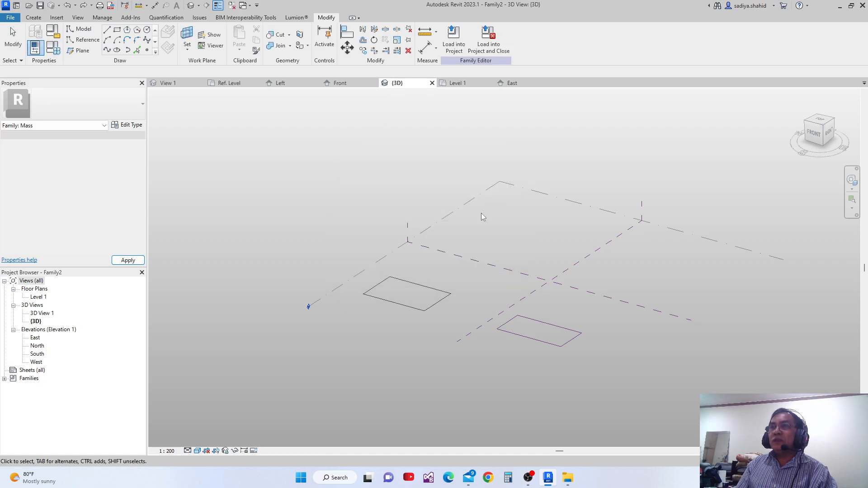
# Select the model-line rectangle and the reference-line rectangle in turn to compare their properties.
pyautogui.click(419, 312)
pyautogui.scroll(2, 418, 298)
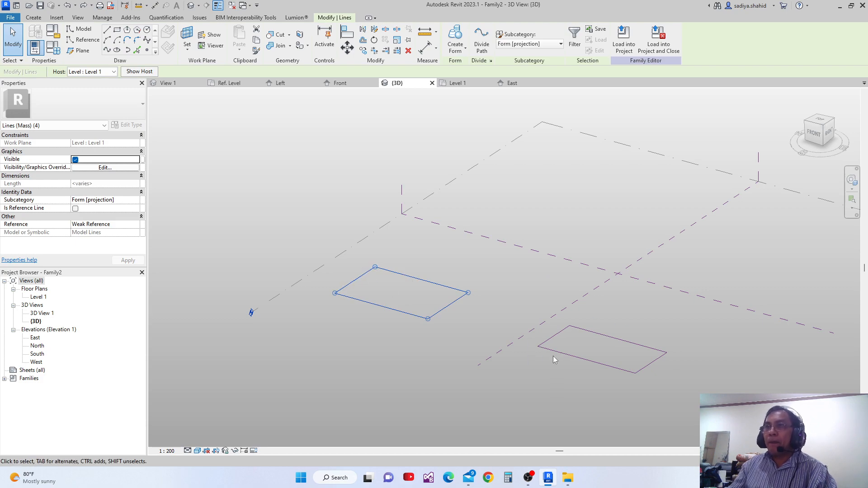
pyautogui.press('Tab')
pyautogui.click(555, 336)
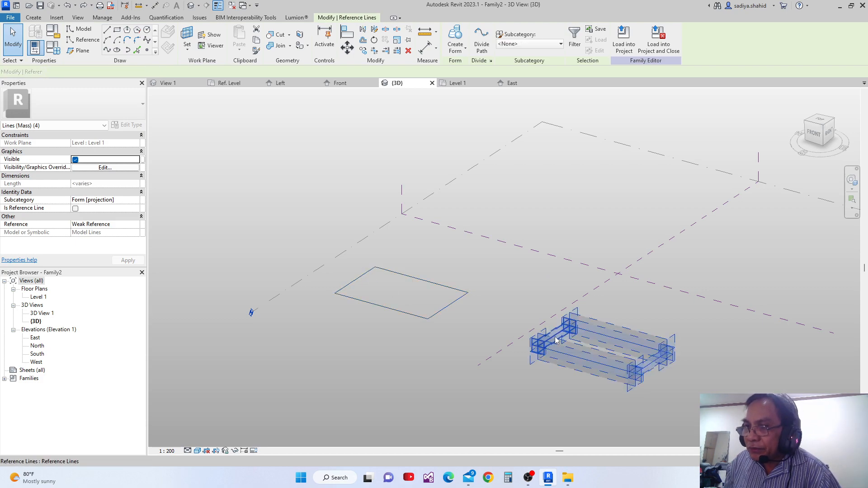
# Try creating a void form from the closed chain of the model-line rectangle, and undo it.
pyautogui.press('Tab')
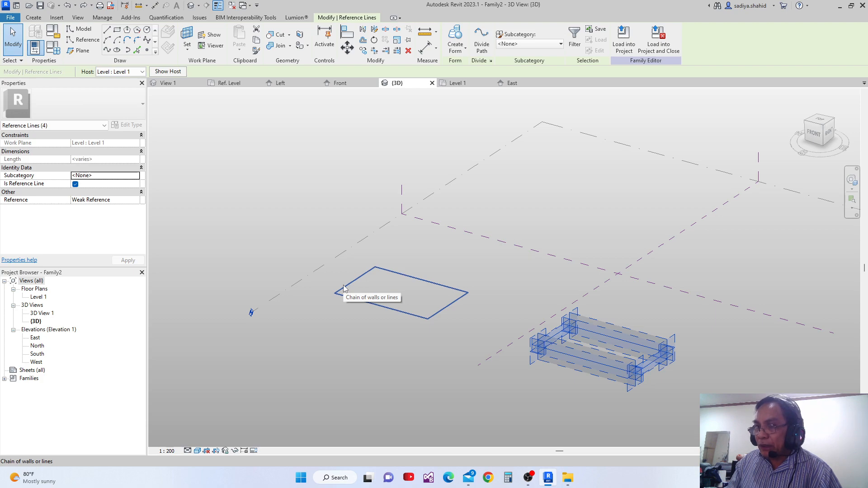
pyautogui.click(446, 308)
pyautogui.moveTo(451, 276); pyautogui.dragTo(441, 289, button='middle')
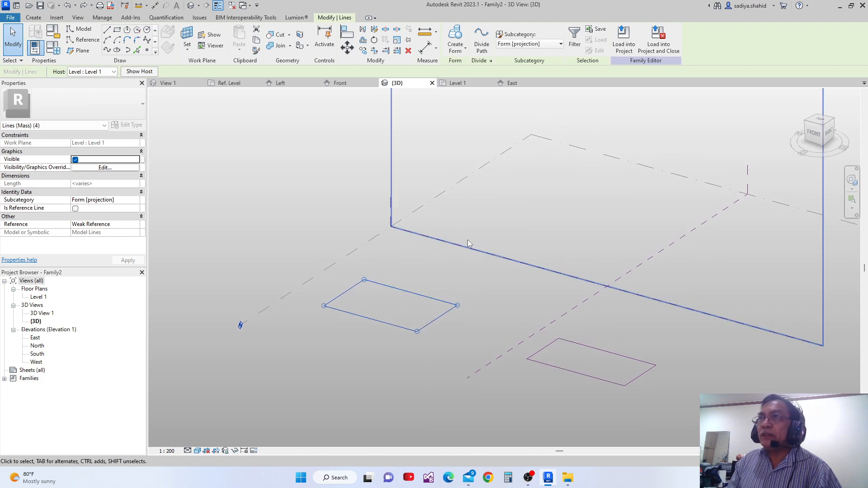
pyautogui.click(466, 54)
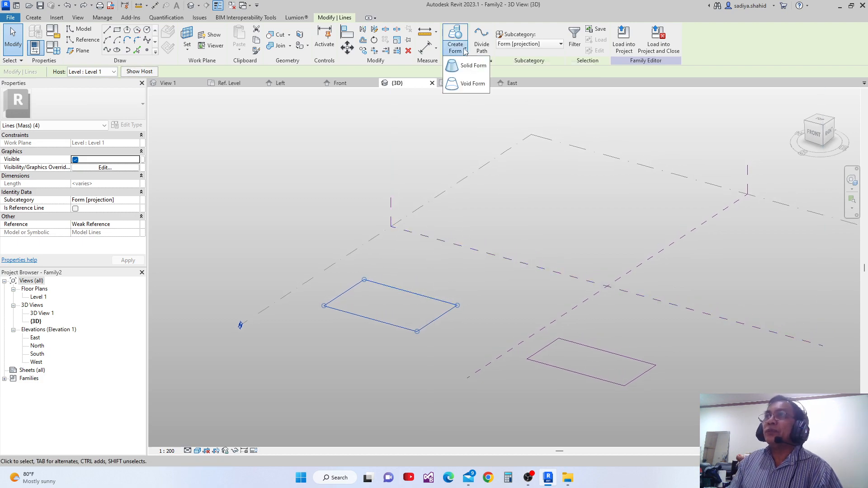
pyautogui.click(469, 86)
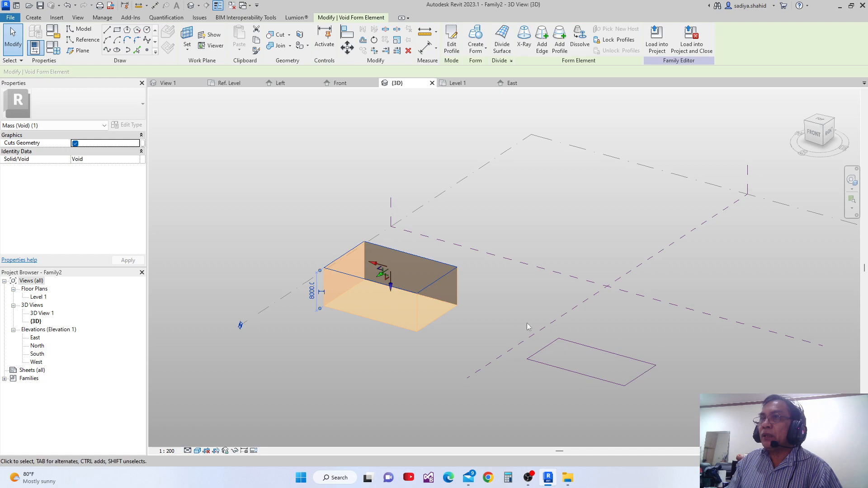
pyautogui.click(510, 306)
pyautogui.scroll(2, 489, 305)
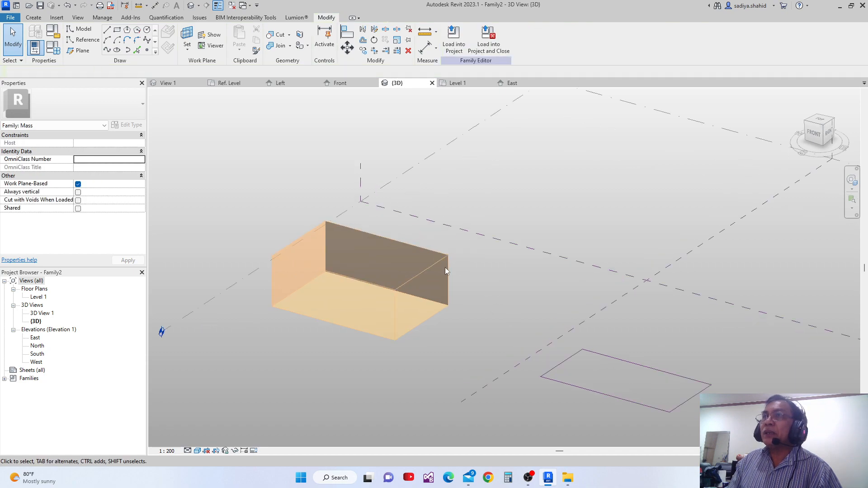
pyautogui.hotkey('ctrl', 'z')
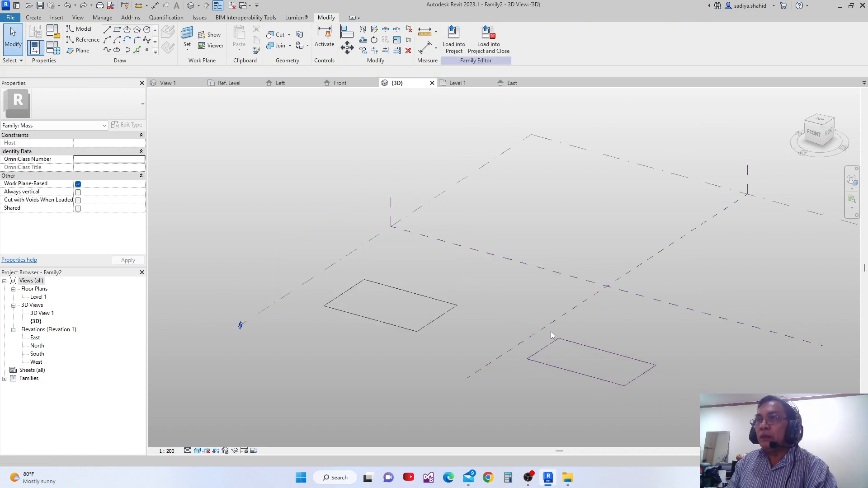
# Try creating a void form from the reference-line rectangle using the flat surface alternative, and undo it.
pyautogui.press('Tab')
pyautogui.click(547, 348)
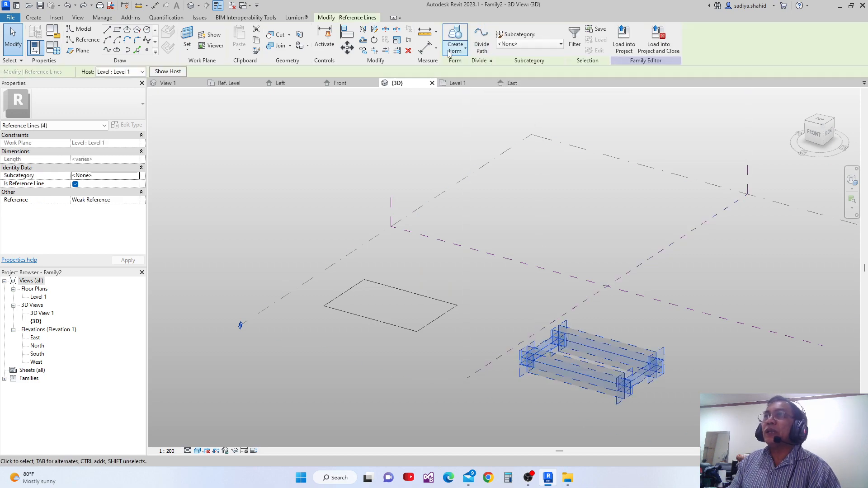
pyautogui.click(463, 53)
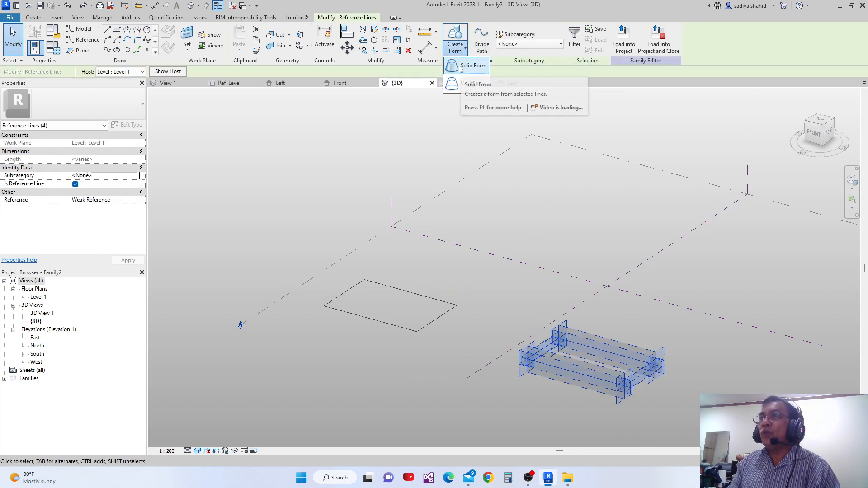
pyautogui.click(469, 85)
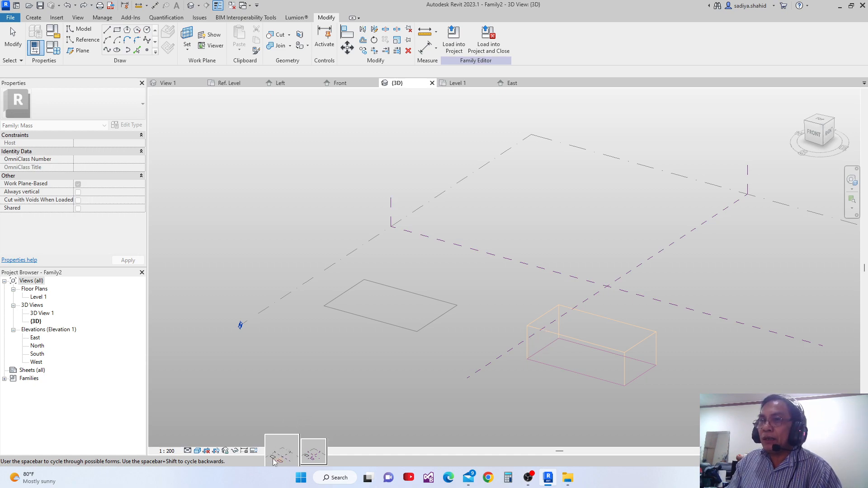
pyautogui.click(315, 454)
pyautogui.scroll(2, 540, 389)
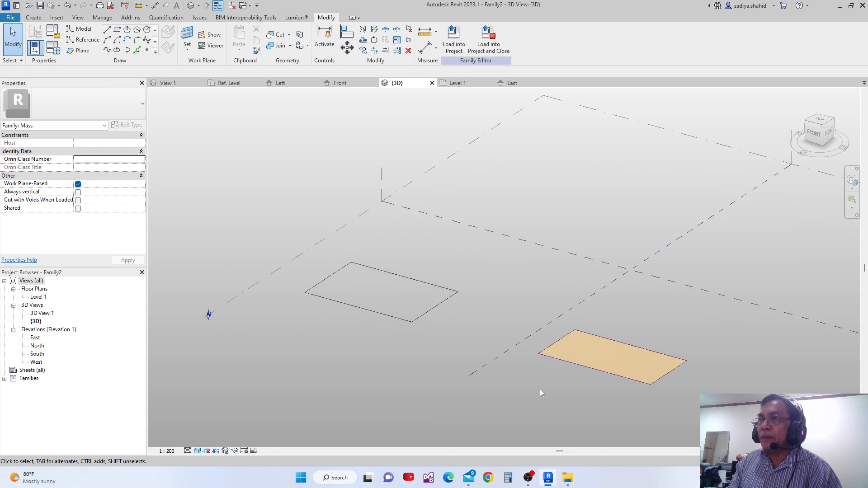
pyautogui.moveTo(532, 378); pyautogui.dragTo(467, 363, button='middle')
pyautogui.scroll(-2, 461, 378)
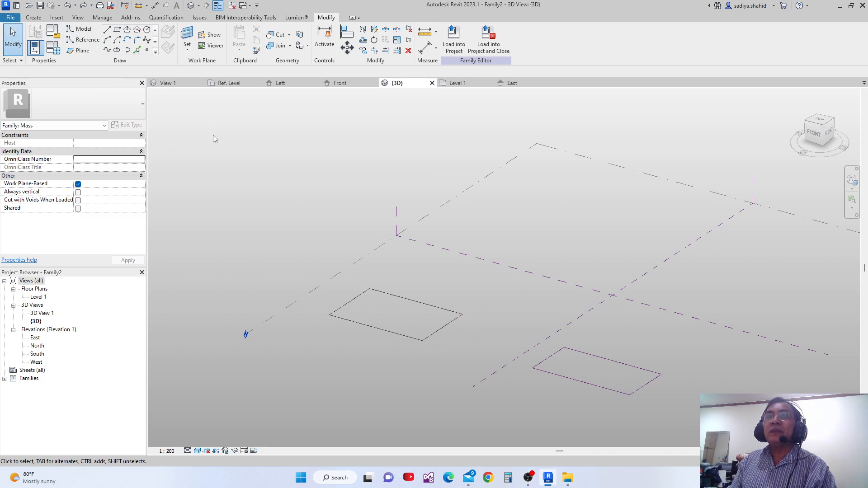
# Look at the Generic Models family's Ref. Level plan, and return to the mass family's 3D view.
pyautogui.moveTo(312, 239); pyautogui.dragTo(310, 218, button='middle')
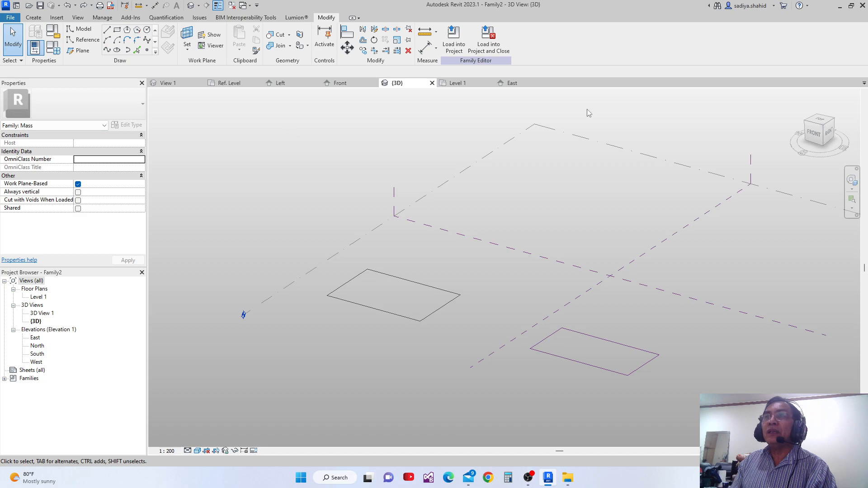
pyautogui.click(234, 85)
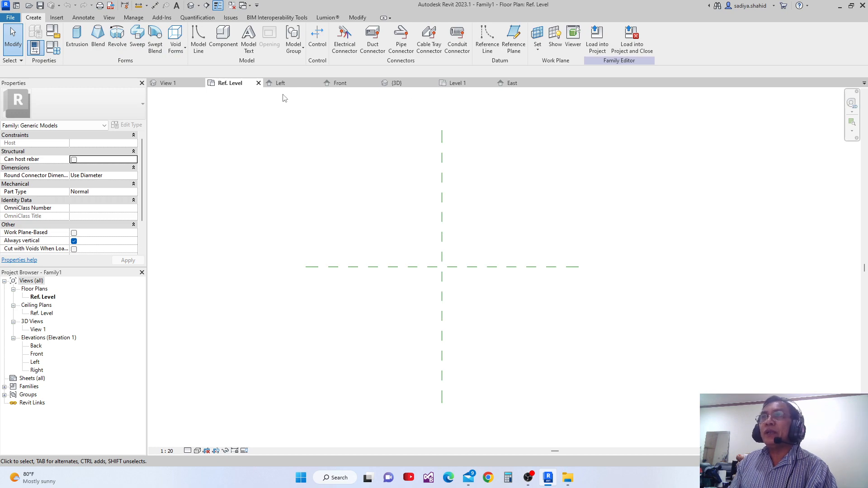
pyautogui.click(407, 85)
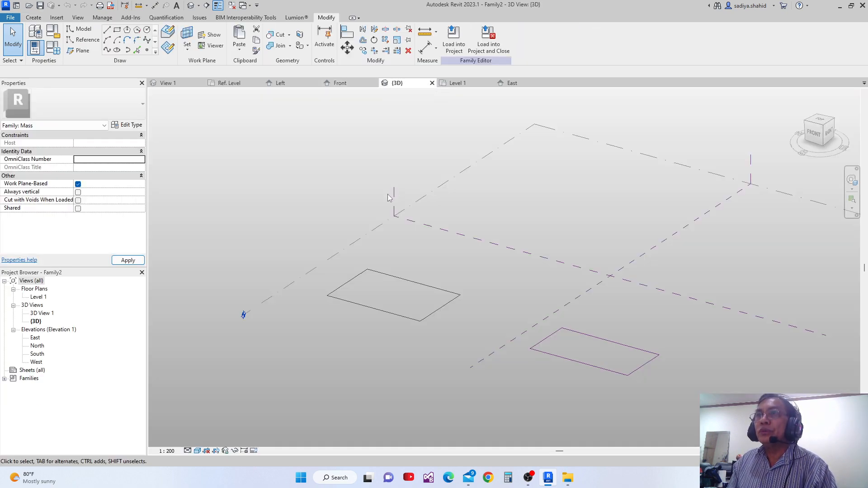
# Convert the whole reference-line rectangle to model lines by turning off its Is Reference Line property.
pyautogui.moveTo(396, 236); pyautogui.dragTo(377, 207, button='middle')
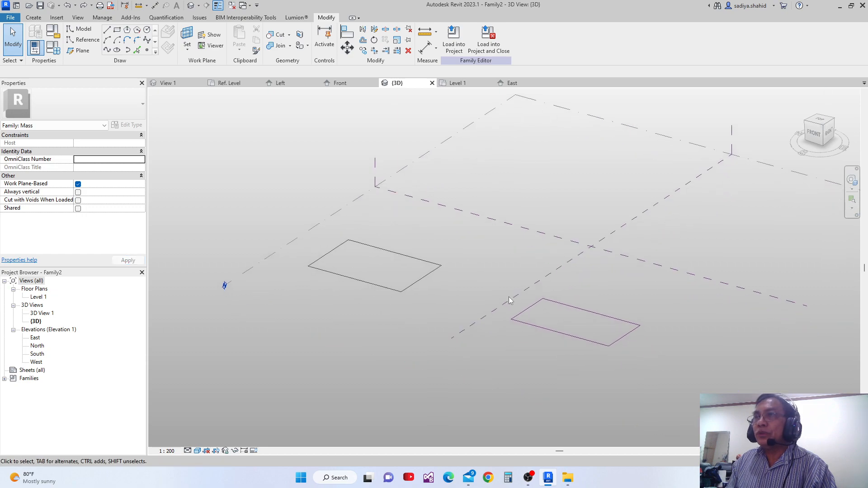
pyautogui.scroll(1, 509, 297)
pyautogui.moveTo(541, 332); pyautogui.dragTo(503, 317, button='middle')
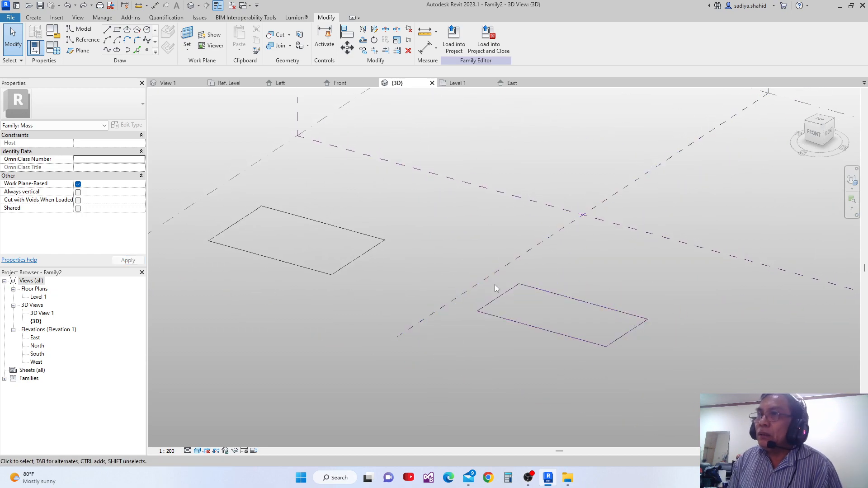
pyautogui.press('Tab')
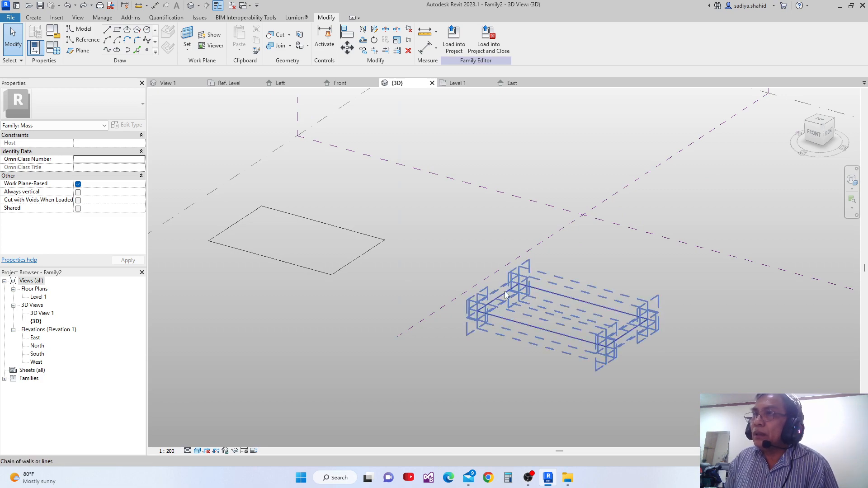
pyautogui.click(506, 293)
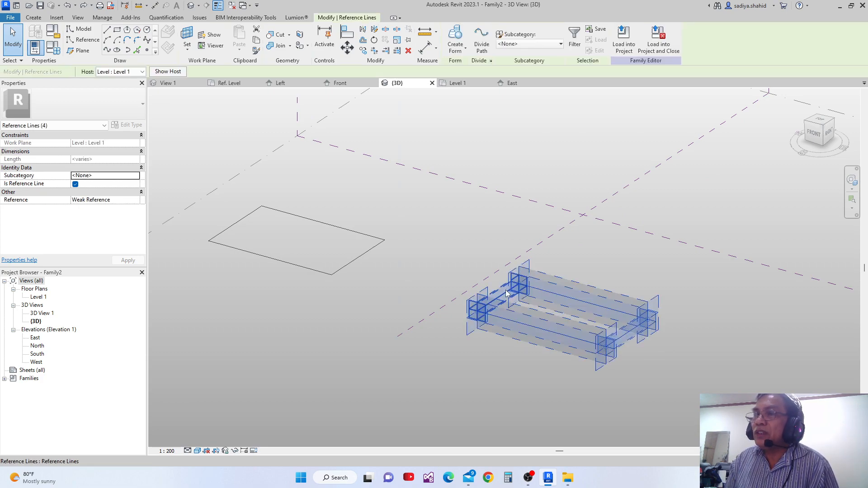
pyautogui.click(75, 184)
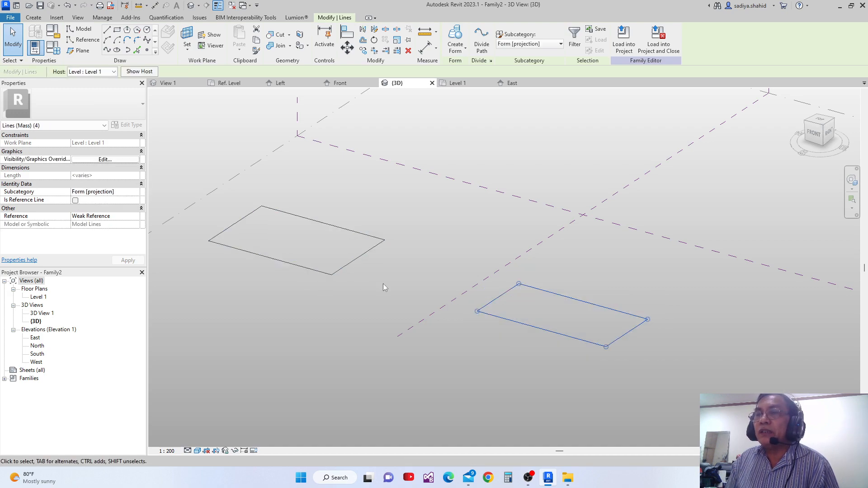
pyautogui.click(392, 270)
# Turn the converted rectangle back into reference lines by enabling its Is Reference Line property.
pyautogui.scroll(1, 394, 277)
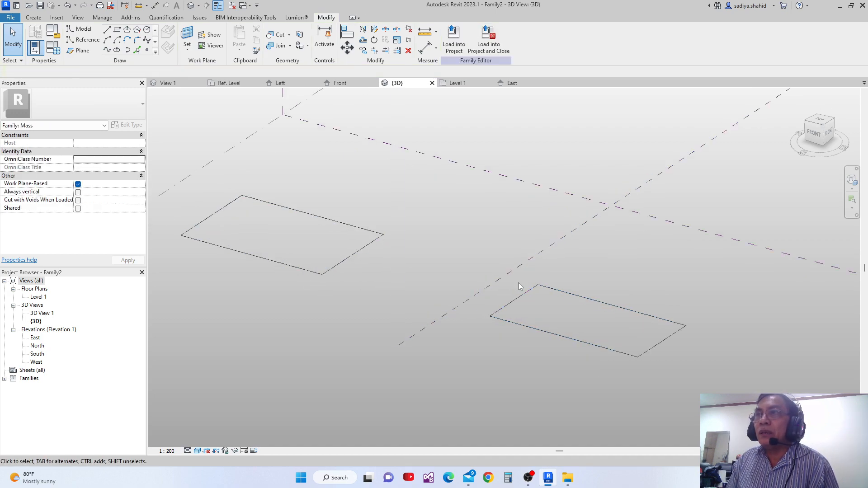
pyautogui.moveTo(524, 286); pyautogui.dragTo(498, 256, button='middle')
pyautogui.click(490, 267)
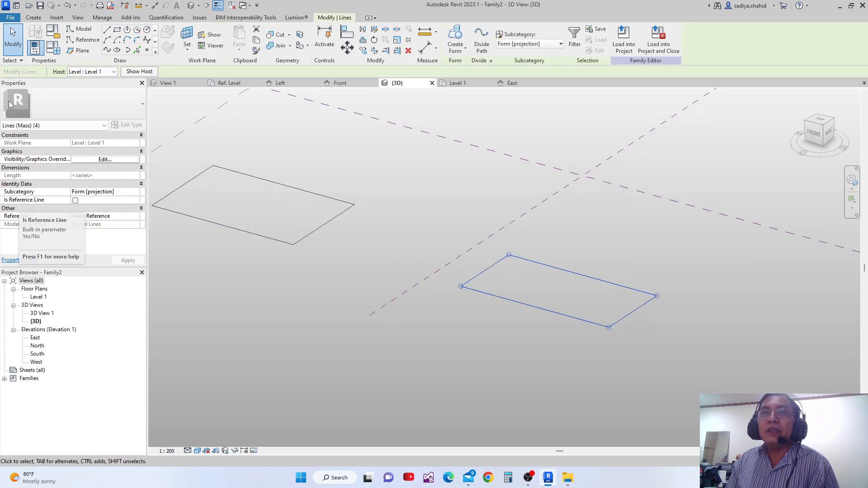
pyautogui.click(75, 200)
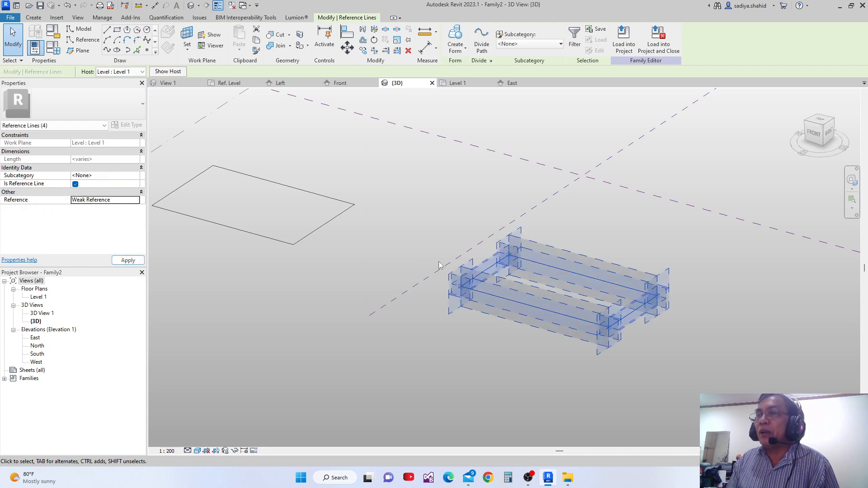
pyautogui.click(464, 280)
pyautogui.moveTo(464, 281); pyautogui.dragTo(484, 348, button='middle')
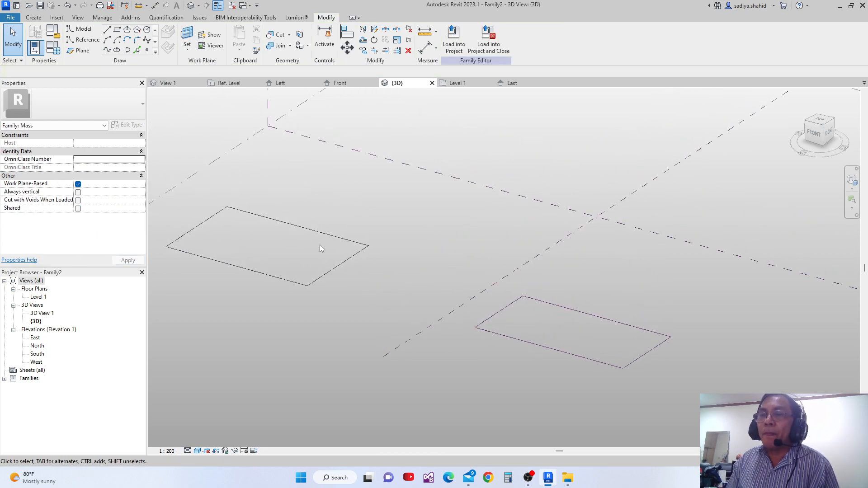
# Create a solid form from the closed chain of the model-line rectangle.
pyautogui.moveTo(320, 229); pyautogui.dragTo(377, 277, button='middle')
pyautogui.press('Tab')
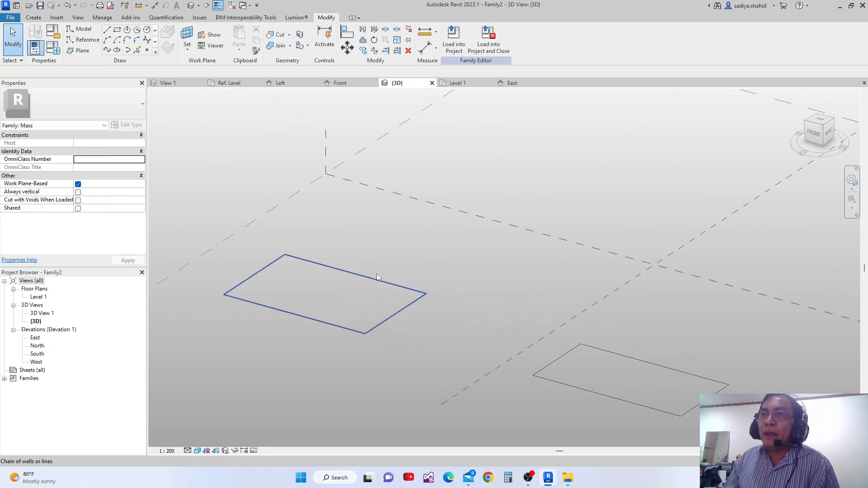
pyautogui.press('Tab')
pyautogui.click(392, 315)
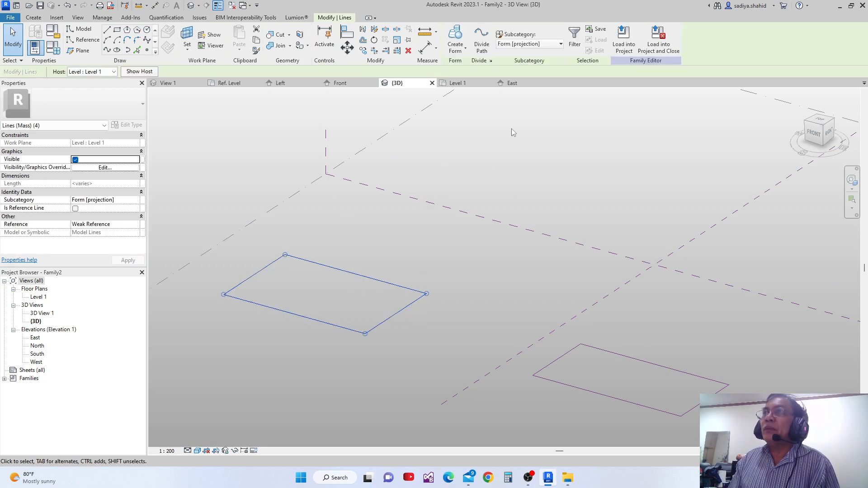
pyautogui.click(466, 50)
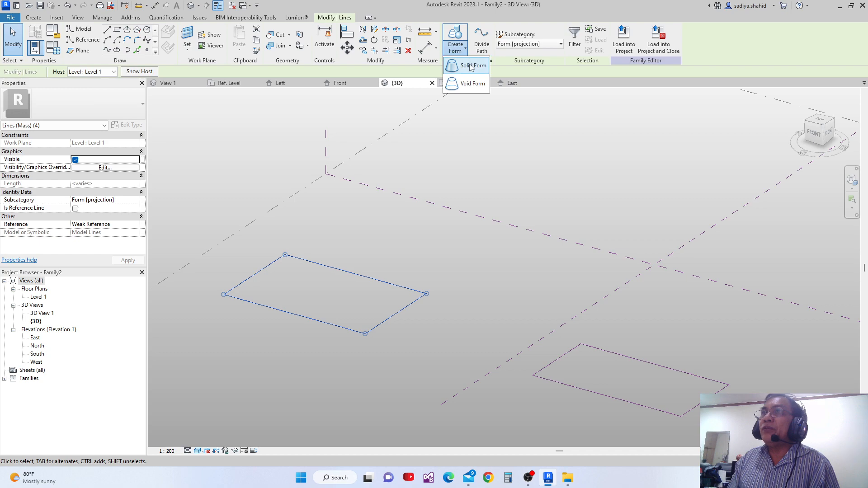
pyautogui.click(473, 66)
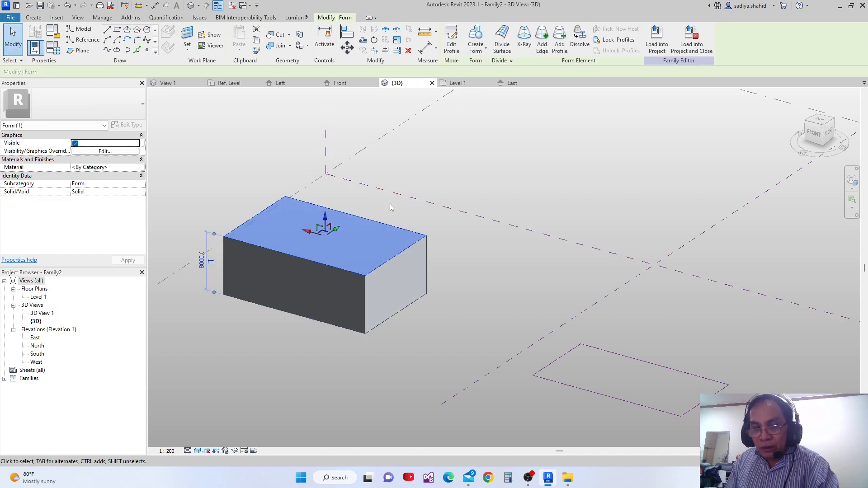
# Undo the solid form and create it again from the same rectangle with the default Create Form command.
pyautogui.hotkey('ctrl', 'z')
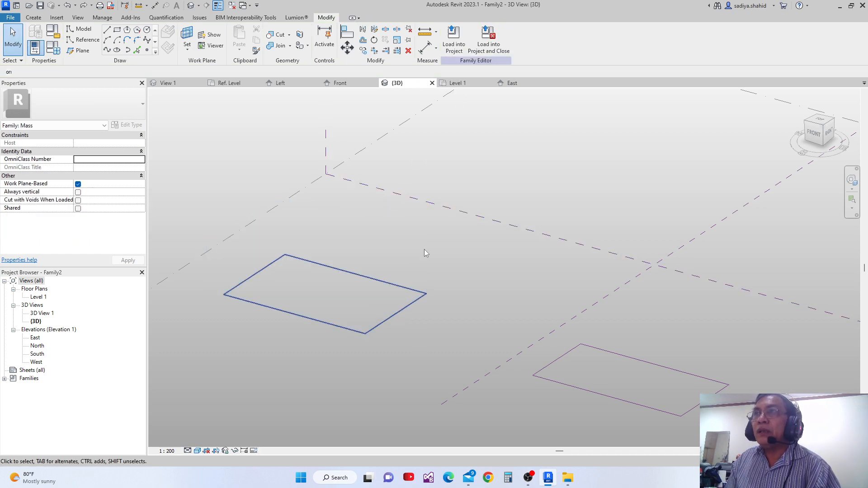
pyautogui.click(458, 32)
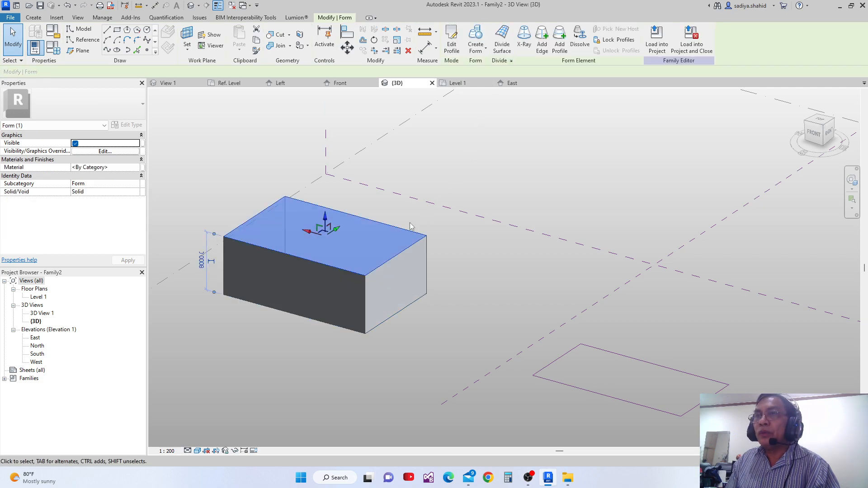
pyautogui.moveTo(392, 243); pyautogui.dragTo(413, 284, button='middle')
pyautogui.scroll(-2, 407, 246)
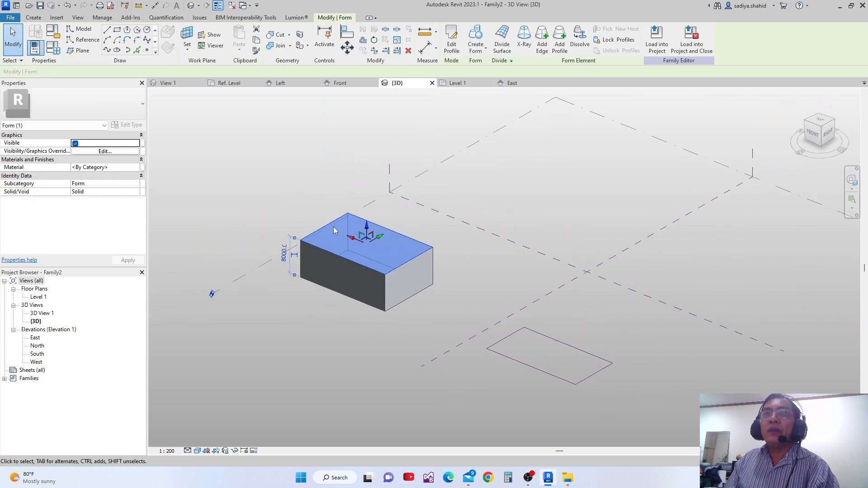
pyautogui.moveTo(330, 232); pyautogui.dragTo(334, 241, button='middle')
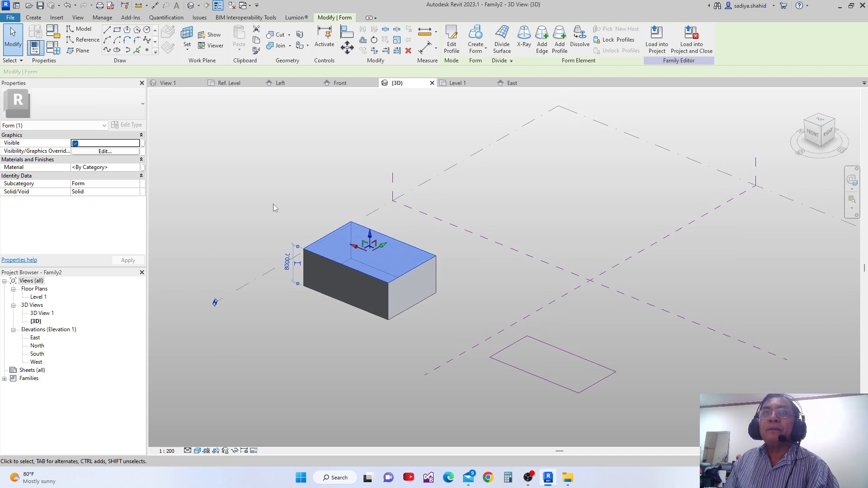
pyautogui.click(141, 135)
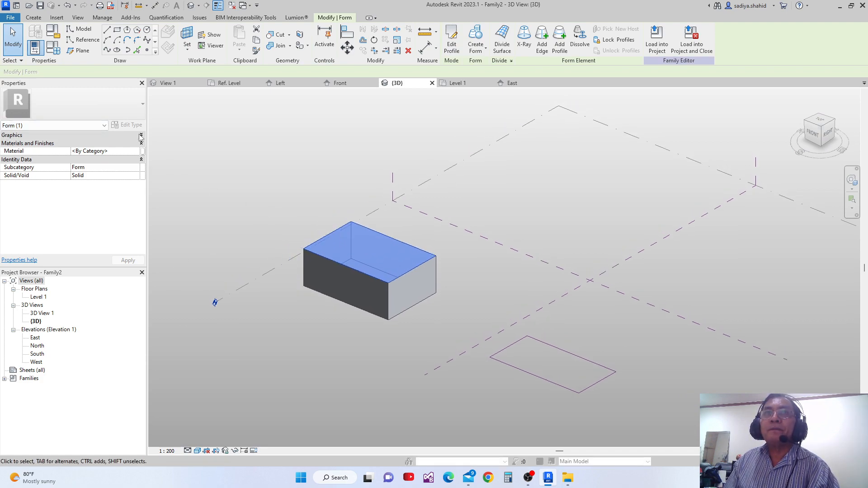
pyautogui.click(141, 135)
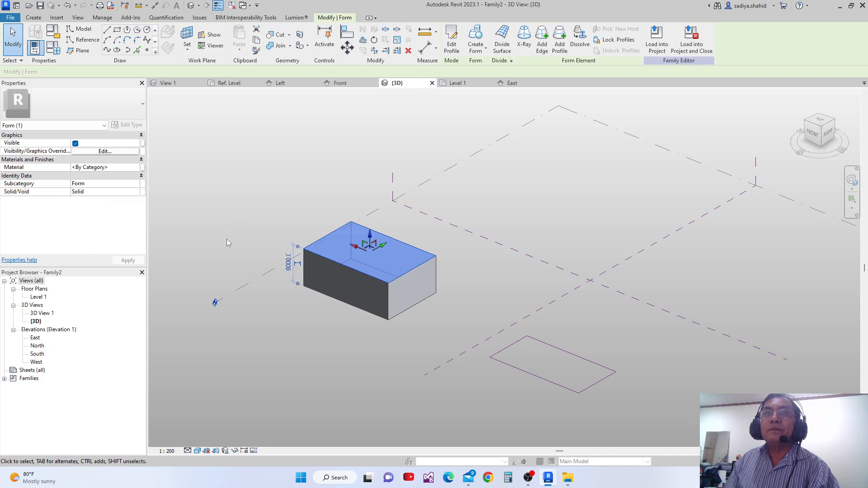
pyautogui.click(239, 244)
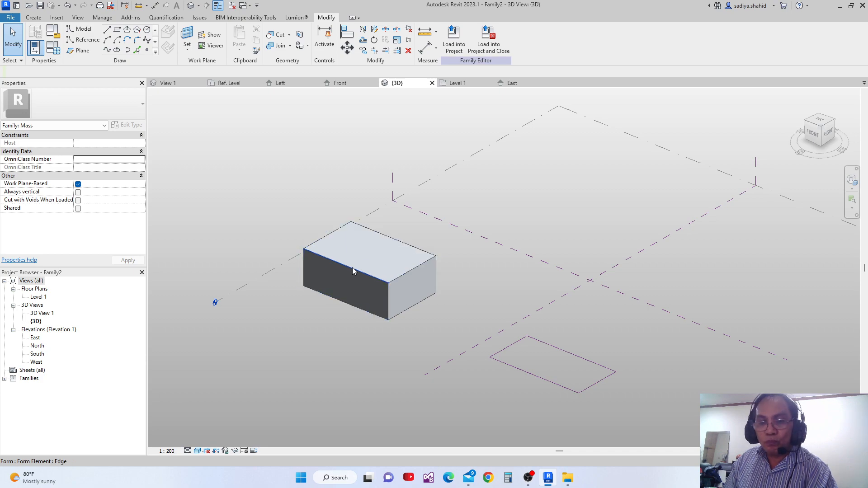
# Cycle through the selectable edges and surfaces of the model-line solid, select its top face, and examine its properties and height dimension.
pyautogui.press('Tab')
pyautogui.press('Tab')
pyautogui.press('Tab')
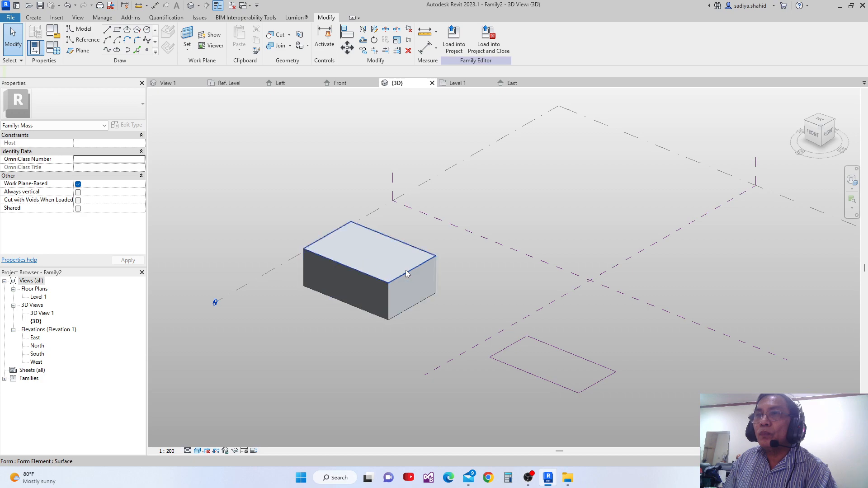
pyautogui.press('Tab')
pyautogui.press('Tab')
pyautogui.press('Tab')
pyautogui.press('Tab')
pyautogui.click(406, 274)
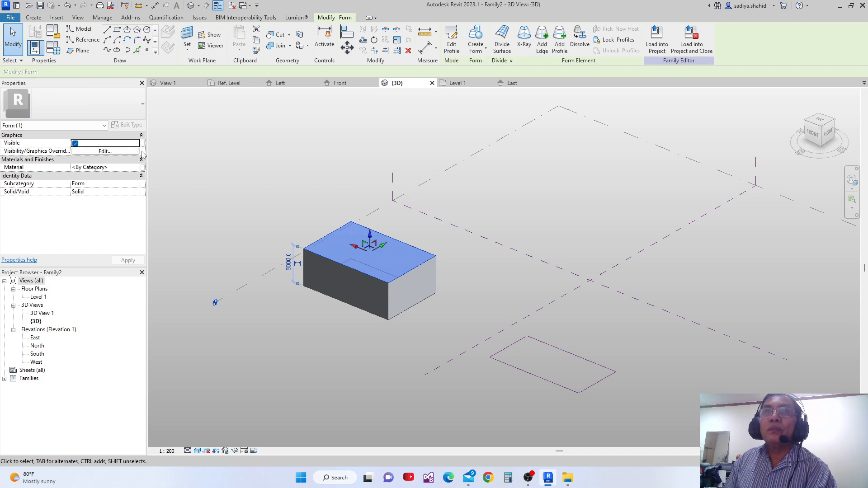
pyautogui.scroll(-3, 237, 213)
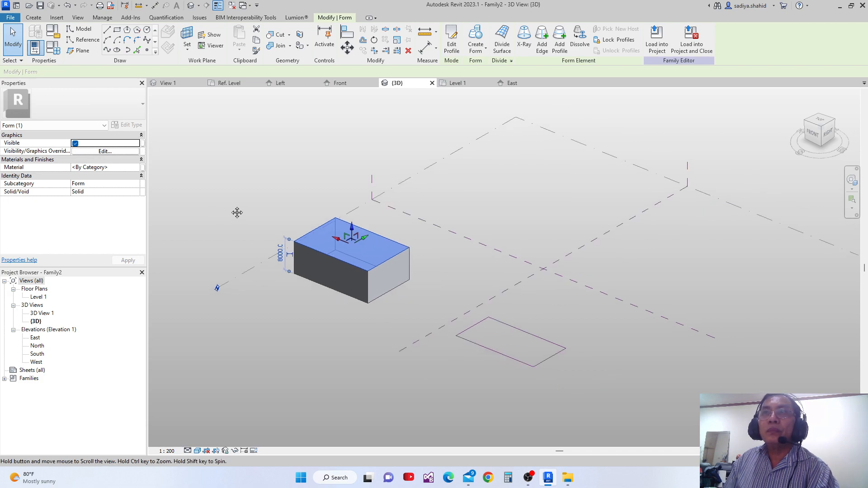
pyautogui.moveTo(268, 259); pyautogui.dragTo(284, 268, button='middle')
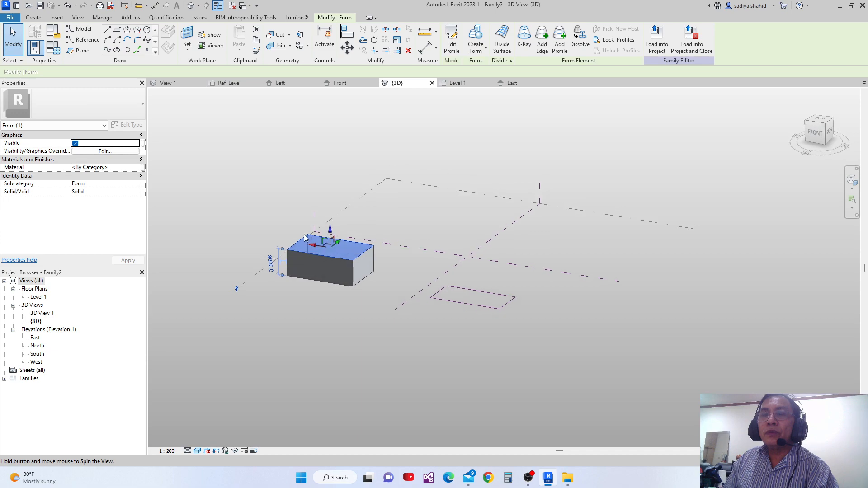
pyautogui.scroll(4, 284, 268)
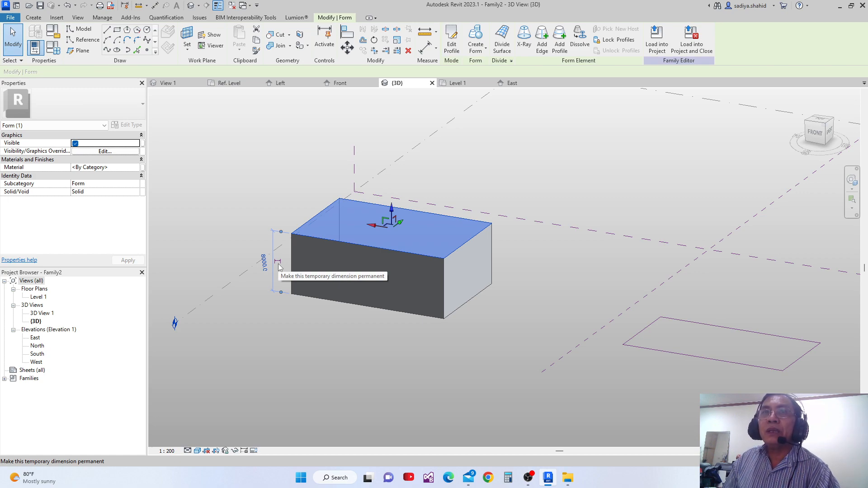
pyautogui.scroll(-5, 415, 270)
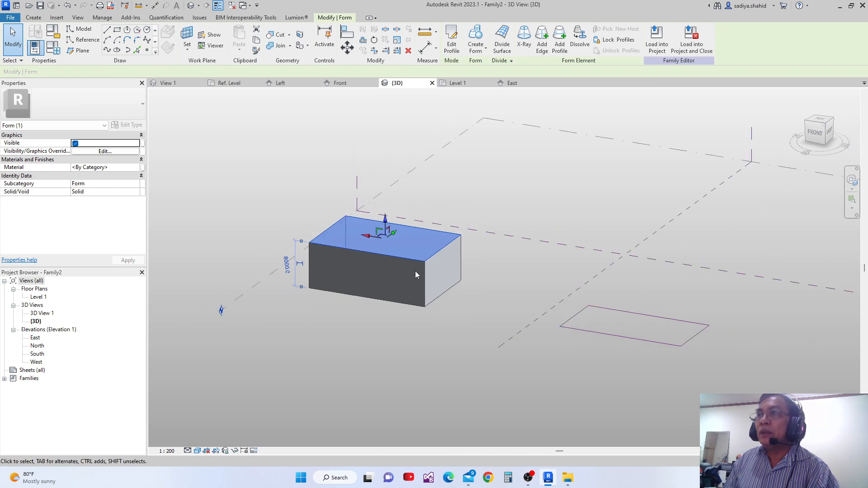
# Create an extruded solid form from the closed chain of the reference-line rectangle.
pyautogui.click(500, 309)
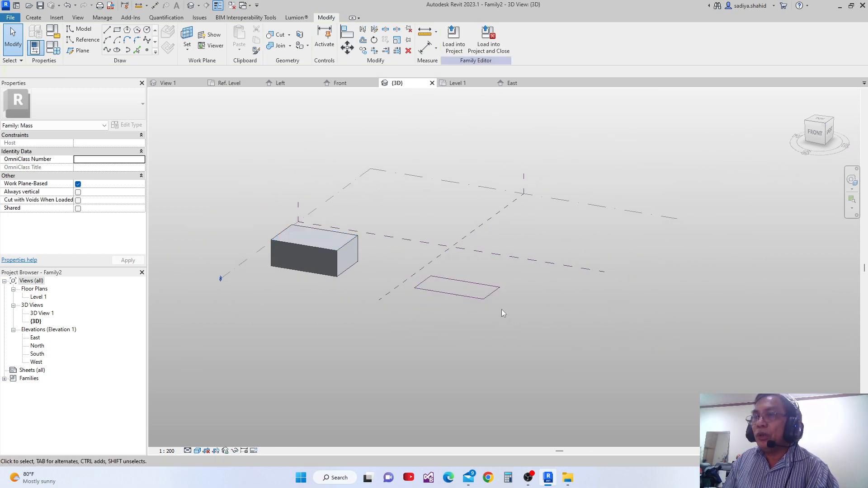
pyautogui.keyDown('shift'); pyautogui.moveTo(513, 321); pyautogui.dragTo(462, 357, button='middle'); pyautogui.keyUp('shift')
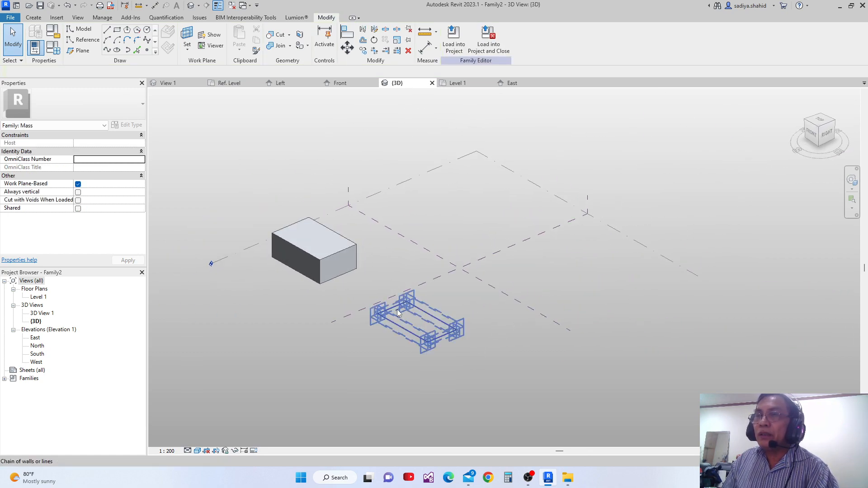
pyautogui.click(398, 312)
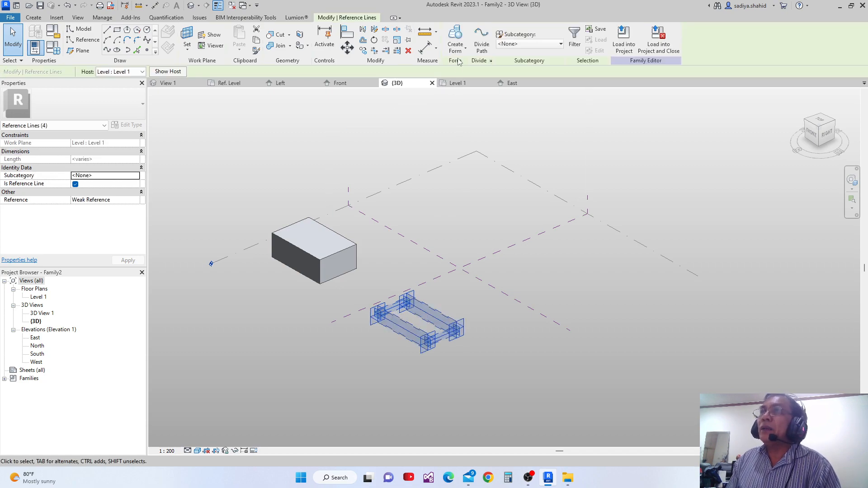
pyautogui.click(455, 38)
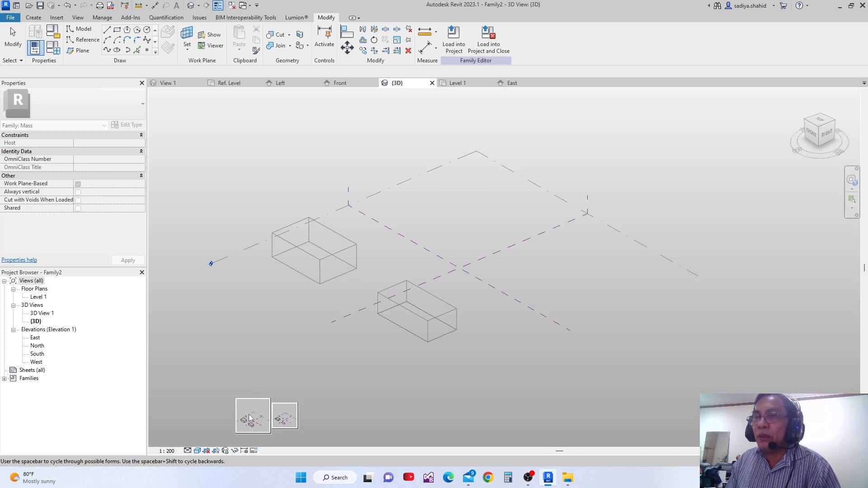
pyautogui.click(280, 416)
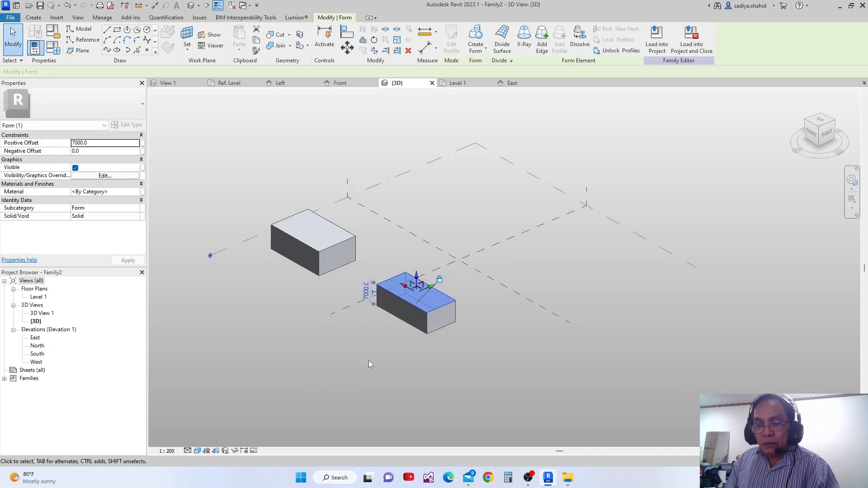
# Select the whole solid made from model lines and dissolve it into its profile curves.
pyautogui.keyDown('shift'); pyautogui.moveTo(371, 363); pyautogui.dragTo(421, 373, button='middle'); pyautogui.keyUp('shift')
pyautogui.scroll(1, 398, 333)
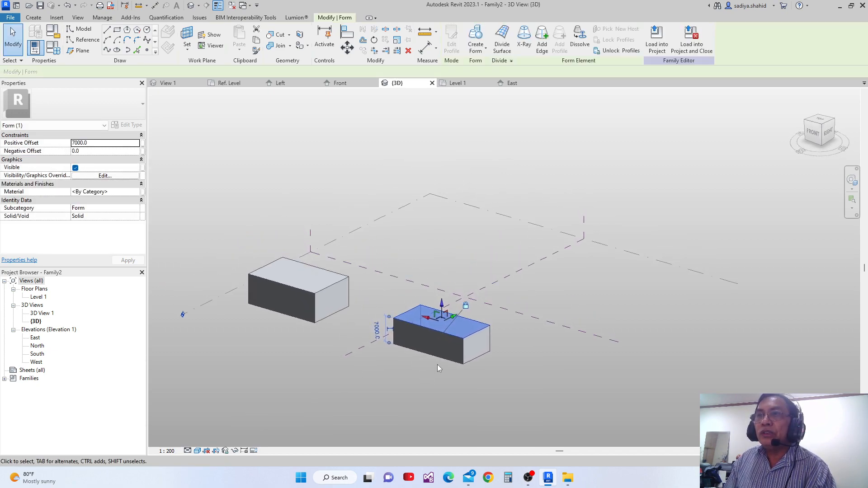
pyautogui.moveTo(449, 301); pyautogui.dragTo(450, 308, button='middle')
pyautogui.moveTo(343, 287); pyautogui.dragTo(360, 294, button='middle')
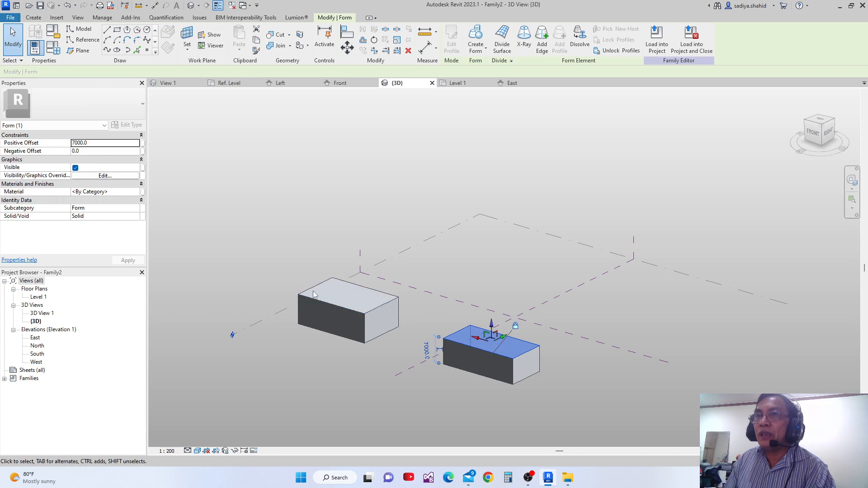
pyautogui.press('Tab')
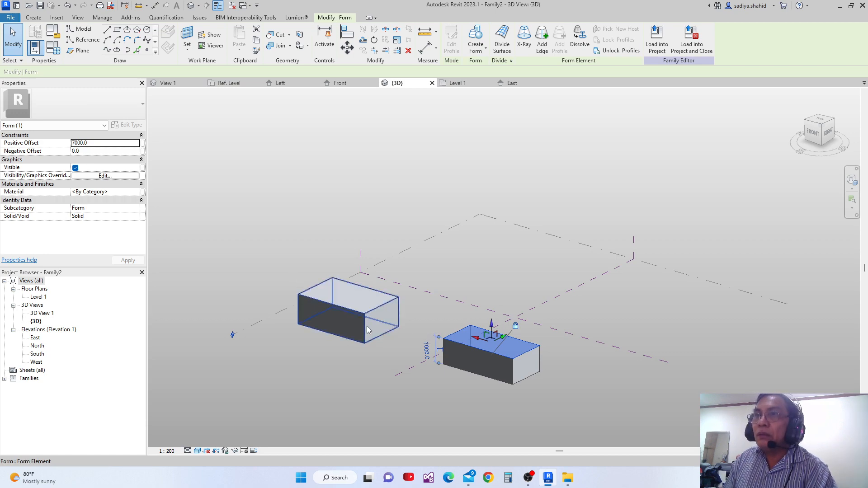
pyautogui.click(367, 326)
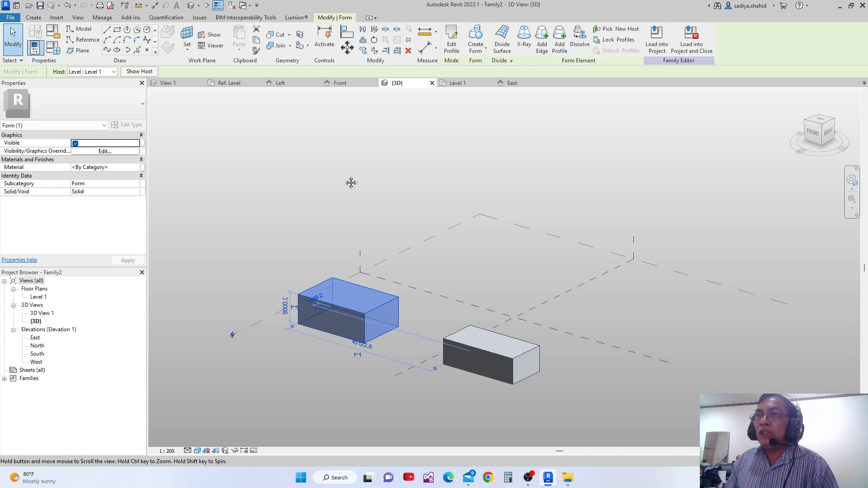
pyautogui.moveTo(351, 183); pyautogui.dragTo(351, 156, button='middle')
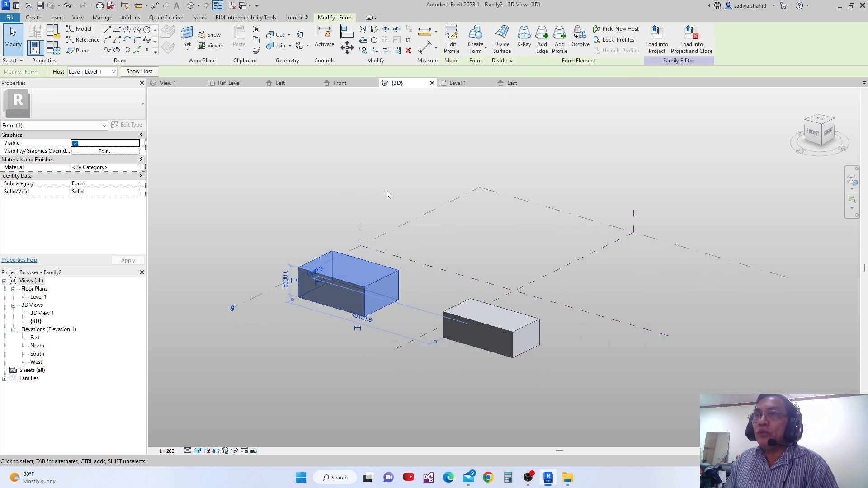
pyautogui.moveTo(377, 273); pyautogui.dragTo(390, 268, button='middle')
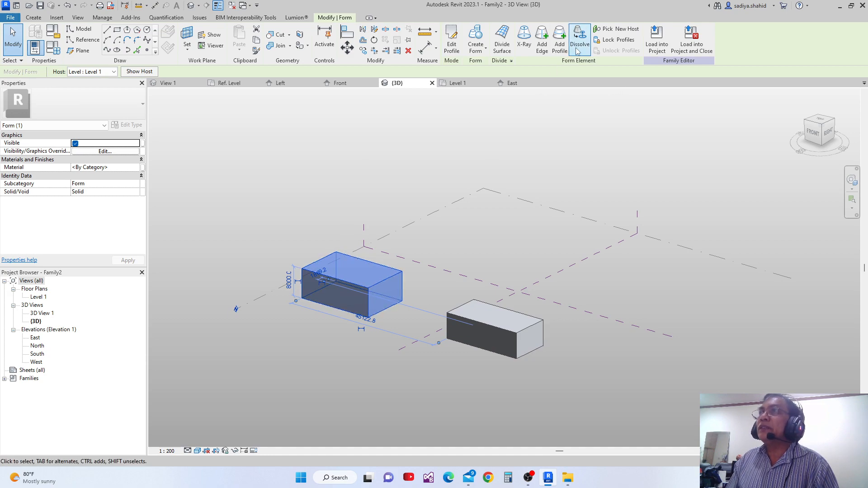
pyautogui.click(579, 48)
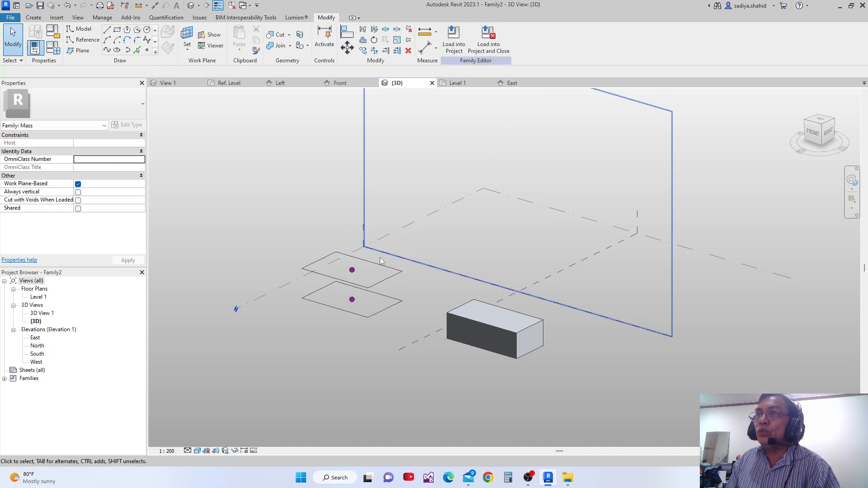
pyautogui.scroll(2, 366, 291)
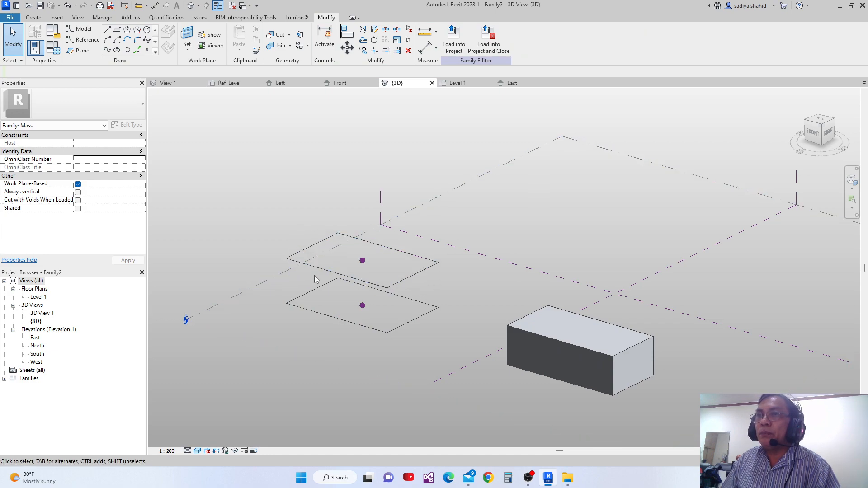
# Select the whole solid made from reference lines and dissolve it back to its reference-line rectangle.
pyautogui.moveTo(468, 349); pyautogui.dragTo(419, 329, button='middle')
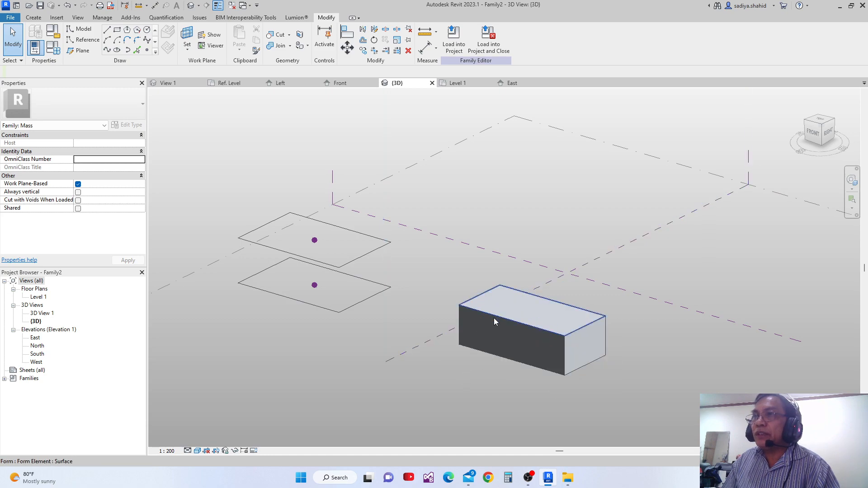
pyautogui.press('Tab')
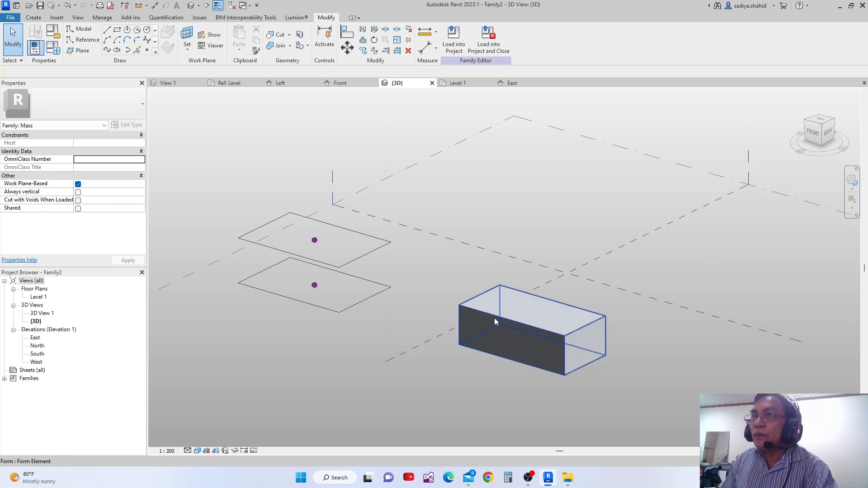
pyautogui.click(495, 322)
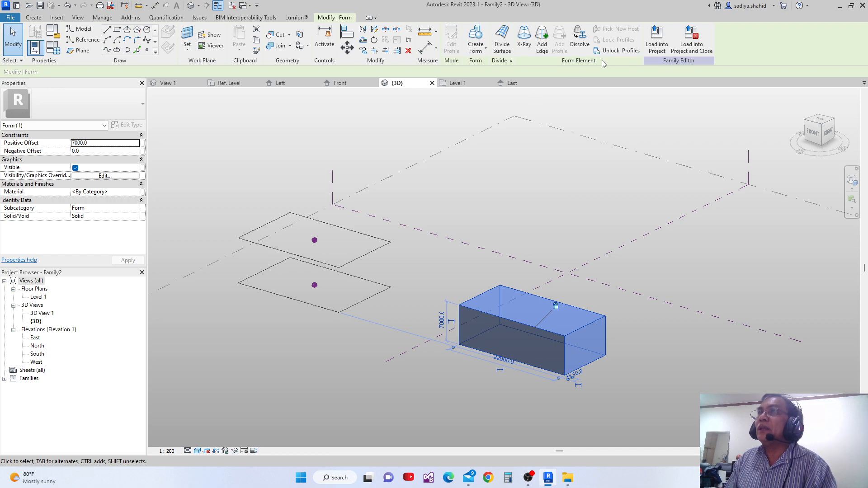
pyautogui.click(580, 39)
pyautogui.scroll(2, 532, 336)
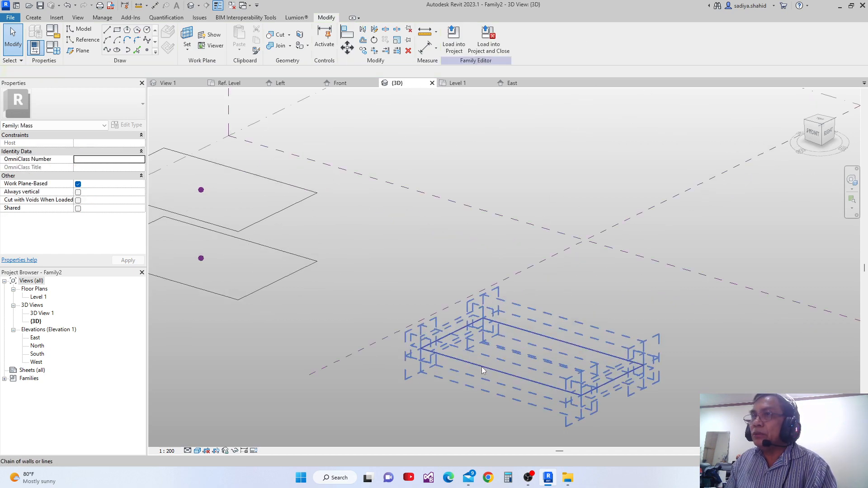
pyautogui.moveTo(474, 330); pyautogui.dragTo(477, 306, button='middle')
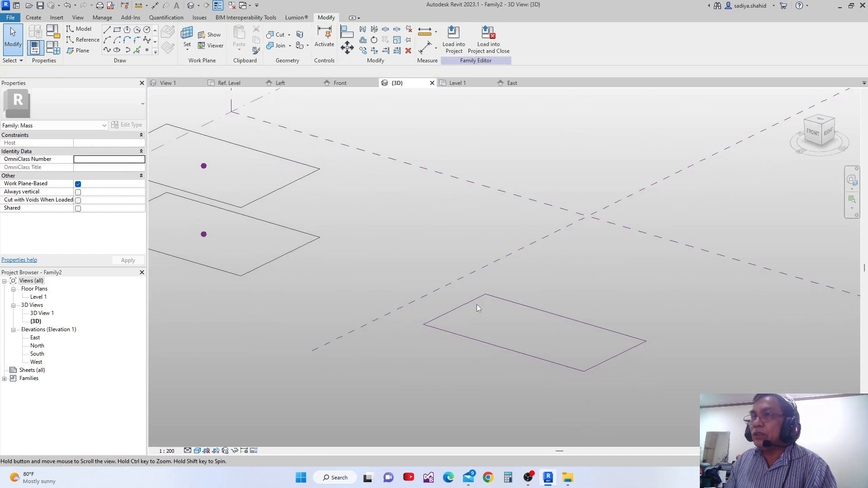
pyautogui.scroll(-3, 519, 287)
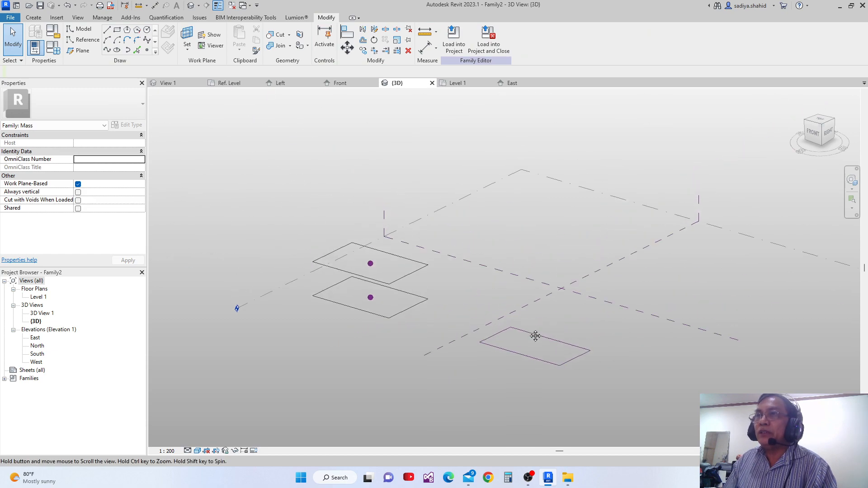
# Undo the dissolve of both the reference-line form and the model-line form.
pyautogui.hotkey('ctrl', 'z')
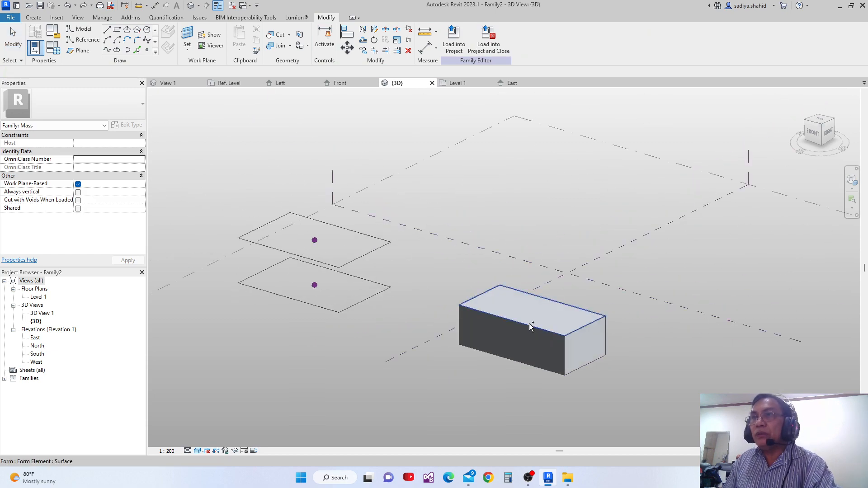
pyautogui.hotkey('ctrl', 'z')
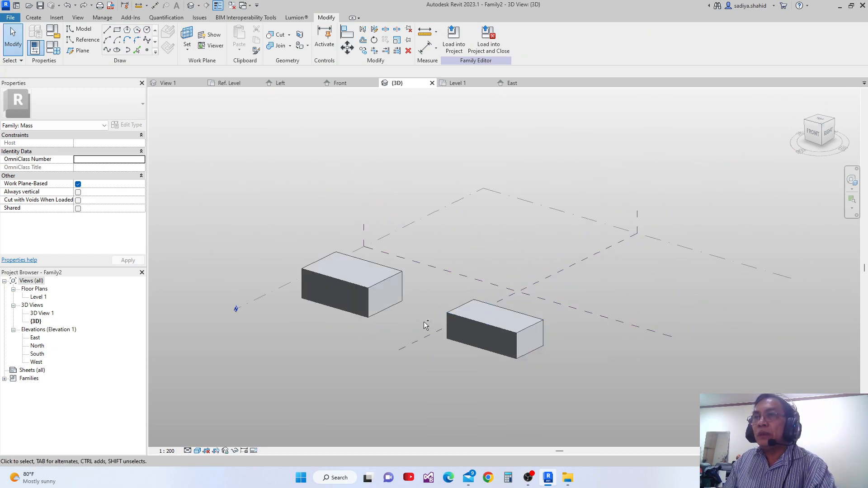
pyautogui.scroll(3, 426, 325)
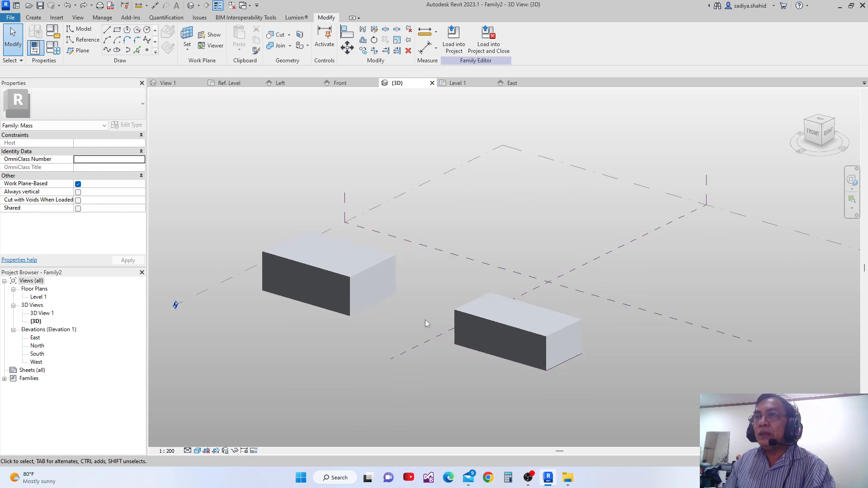
pyautogui.moveTo(420, 321); pyautogui.dragTo(375, 298, button='middle')
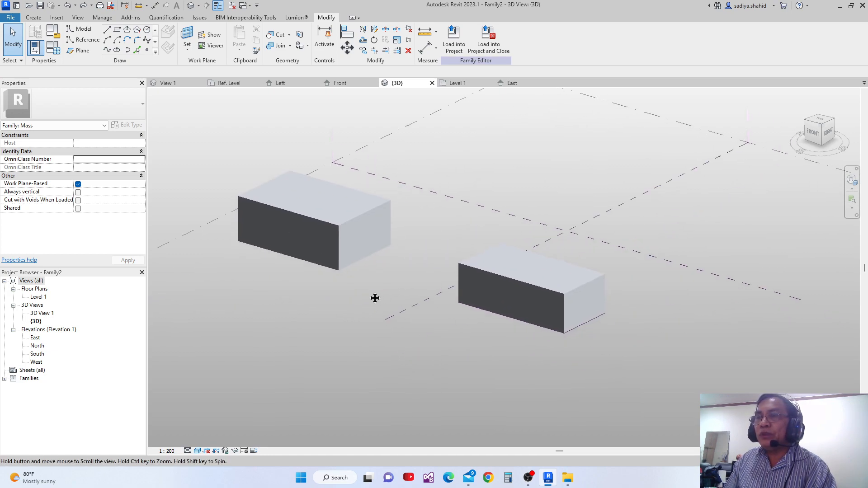
pyautogui.moveTo(467, 292); pyautogui.dragTo(468, 340, button='middle')
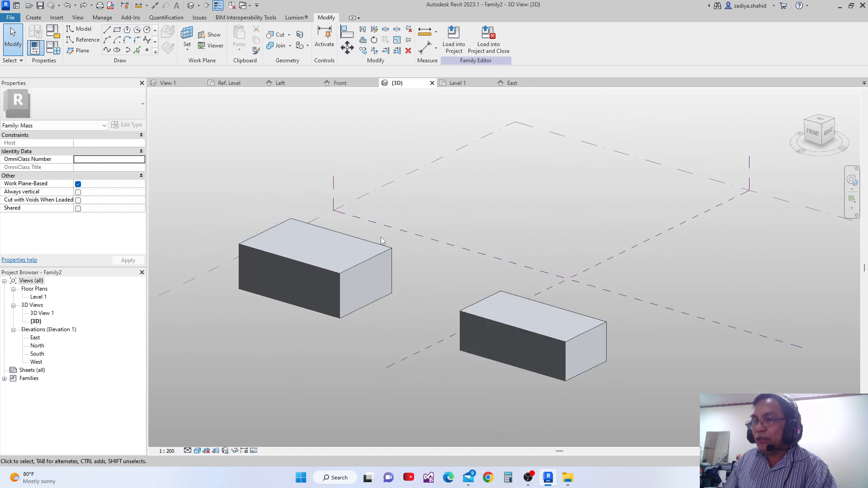
# Select the whole solid made from model lines and add a profile near its mid-height.
pyautogui.press('Tab')
pyautogui.click(341, 297)
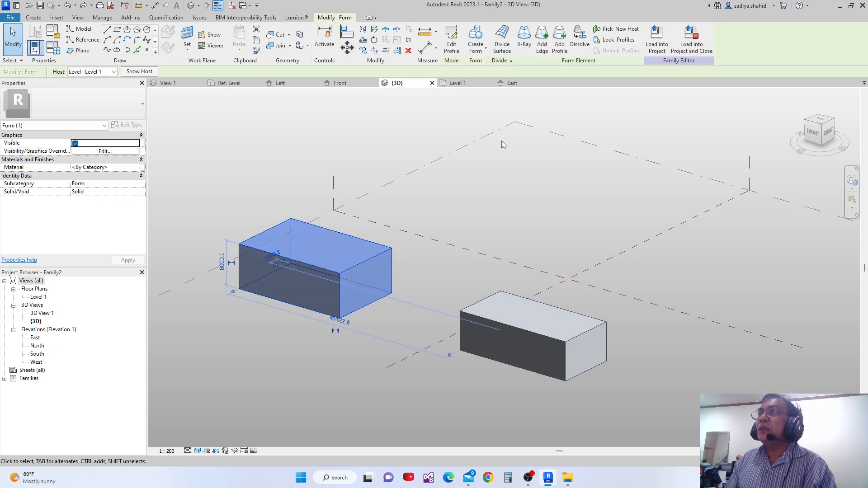
pyautogui.click(560, 36)
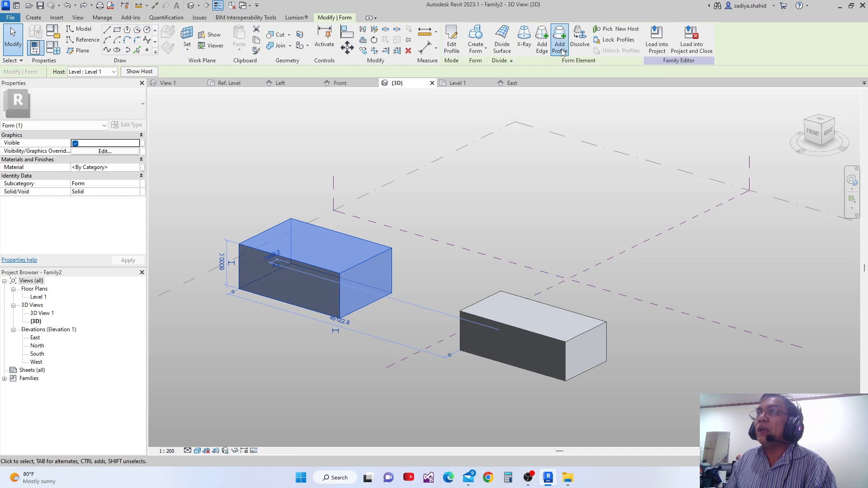
pyautogui.click(340, 296)
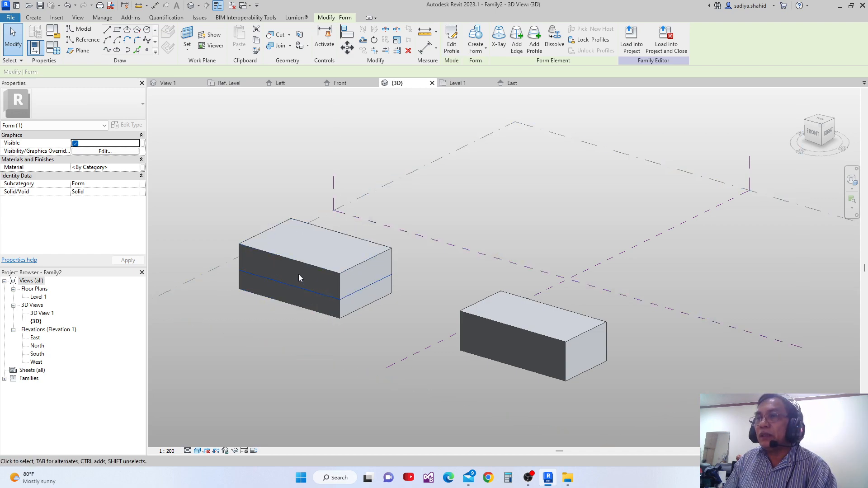
# Select the whole solid made from reference lines and check whether Add Profile is available for it.
pyautogui.scroll(-3, 299, 277)
pyautogui.scroll(4, 433, 279)
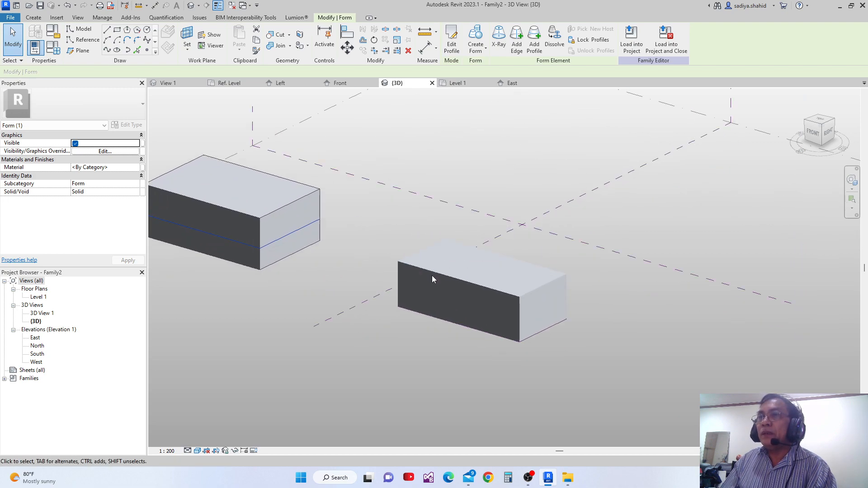
pyautogui.scroll(1, 432, 279)
pyautogui.click(390, 293)
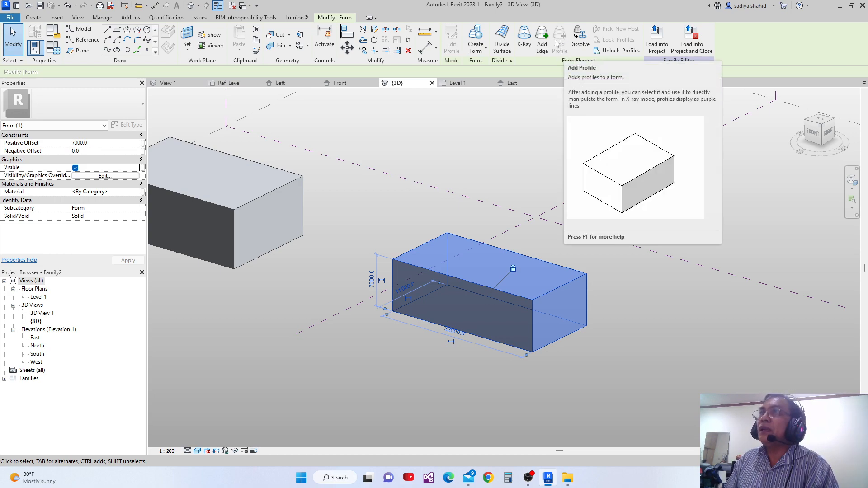
pyautogui.scroll(-1, 468, 131)
pyautogui.moveTo(468, 131); pyautogui.dragTo(500, 176, button='middle')
pyautogui.scroll(-1, 494, 166)
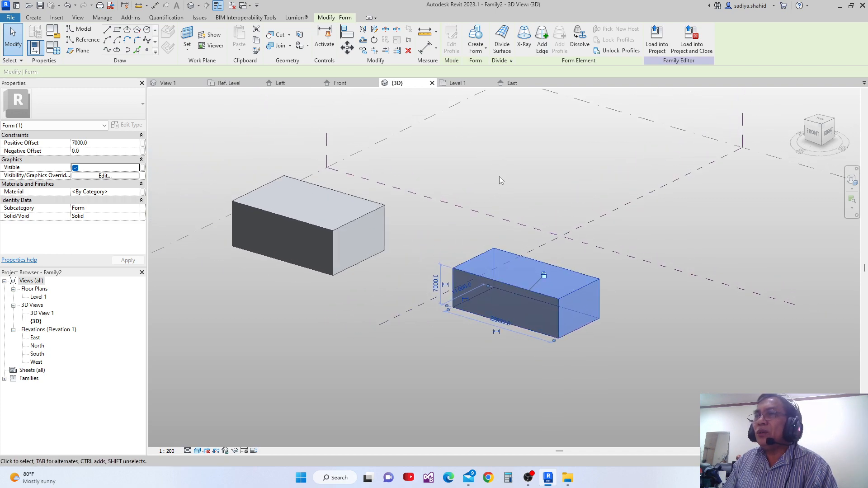
pyautogui.scroll(1, 387, 244)
pyautogui.moveTo(387, 244)
pyautogui.mouseDown(button='middle')
pyautogui.moveTo(405, 233)
pyautogui.moveTo(365, 229)
pyautogui.moveTo(381, 233)
pyautogui.mouseUp(button='middle')
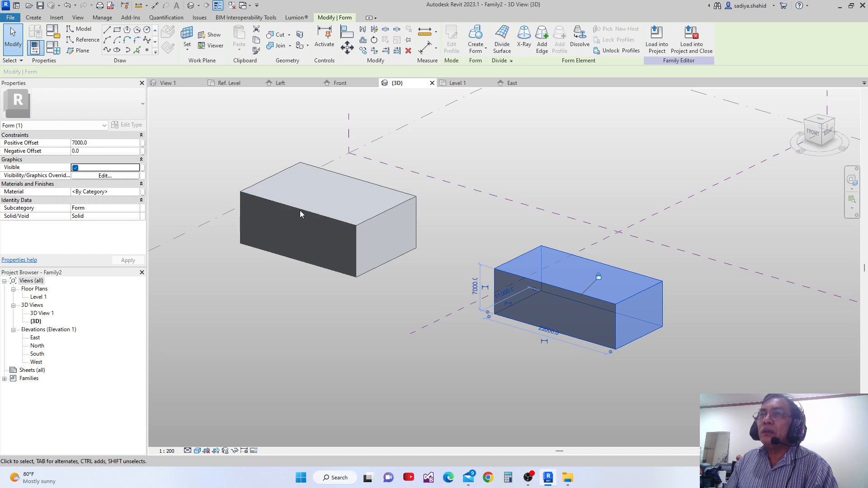
pyautogui.moveTo(306, 232); pyautogui.dragTo(304, 242, button='middle')
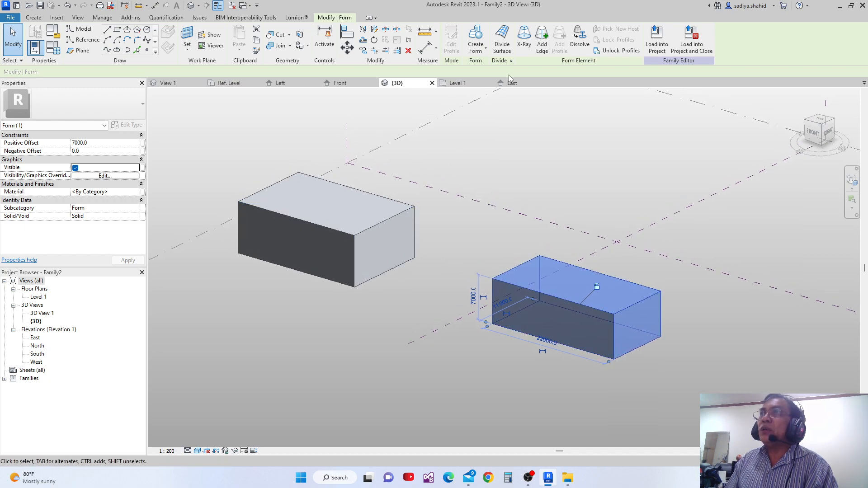
pyautogui.click(447, 269)
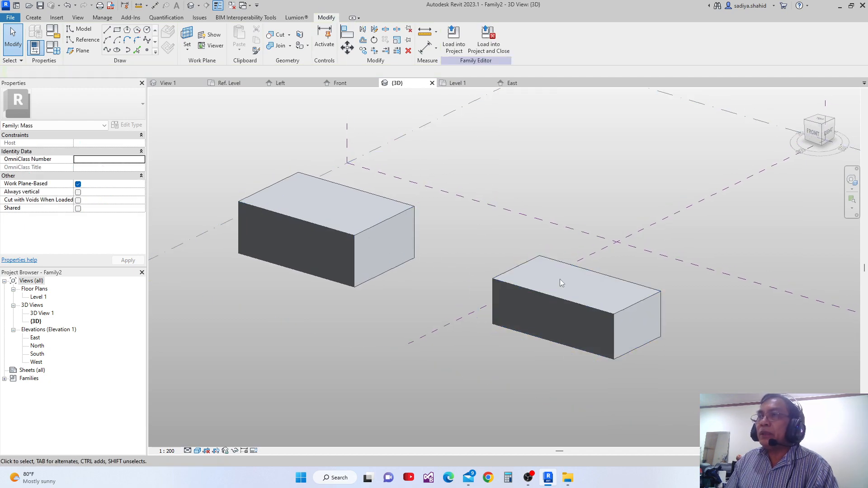
# Select the whole model-line solid and add a vertical edge across its short end face.
pyautogui.scroll(1, 538, 308)
pyautogui.moveTo(373, 233); pyautogui.dragTo(400, 240, button='middle')
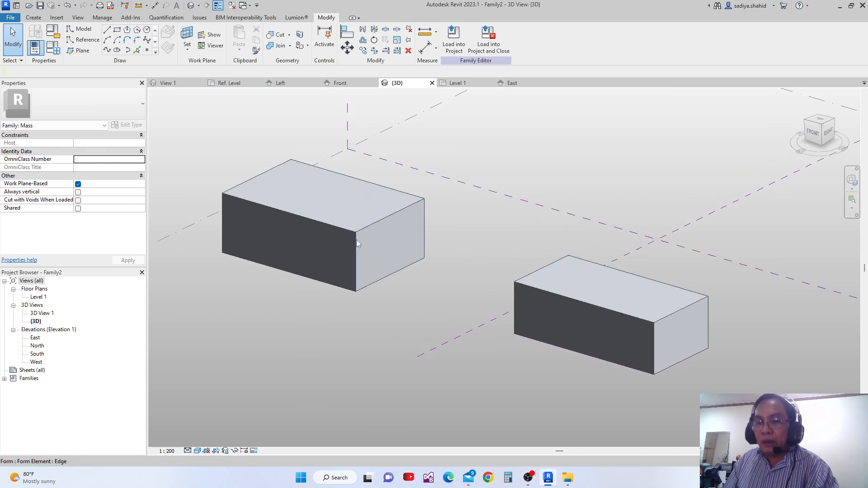
pyautogui.press('Tab')
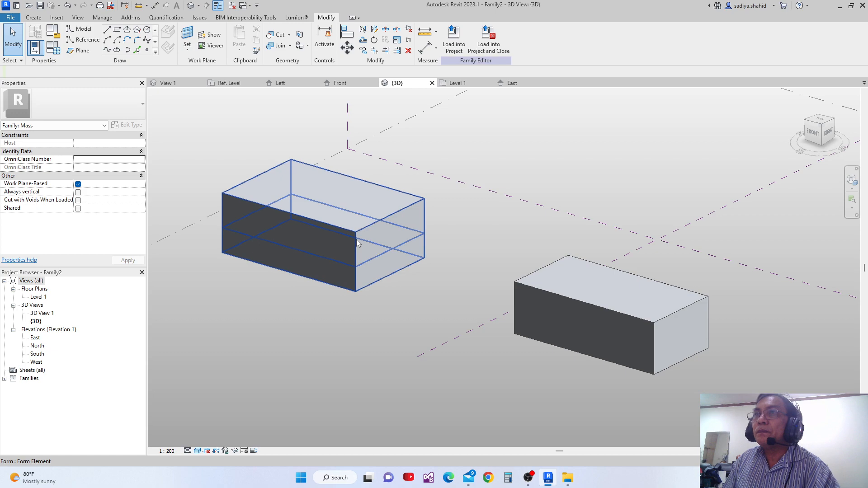
pyautogui.click(356, 241)
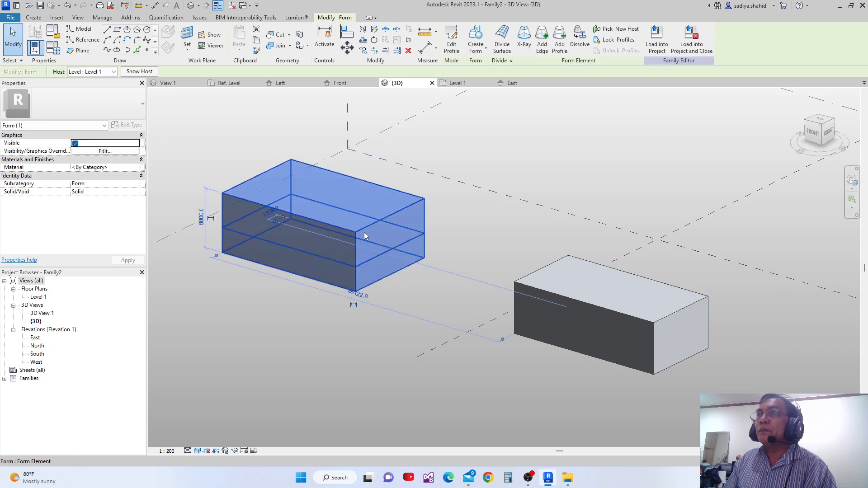
pyautogui.click(558, 45)
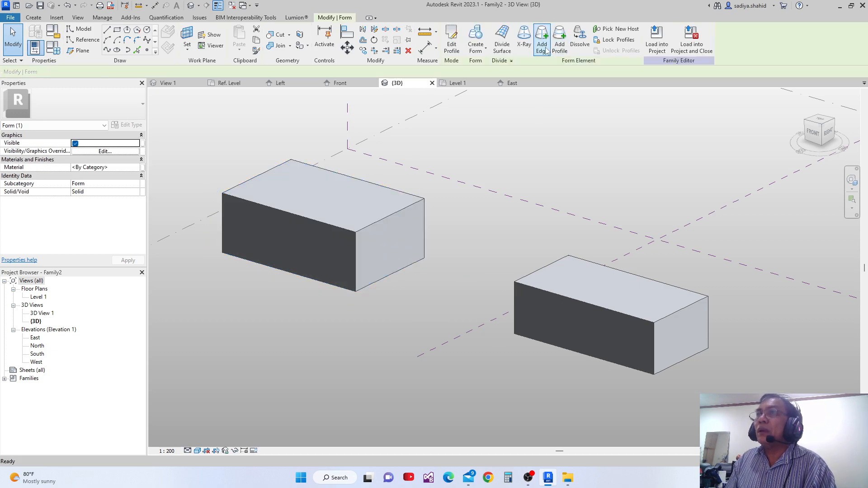
pyautogui.click(385, 225)
# Try to add an edge to the solid made from reference lines.
pyautogui.moveTo(553, 291); pyautogui.dragTo(448, 222, button='middle')
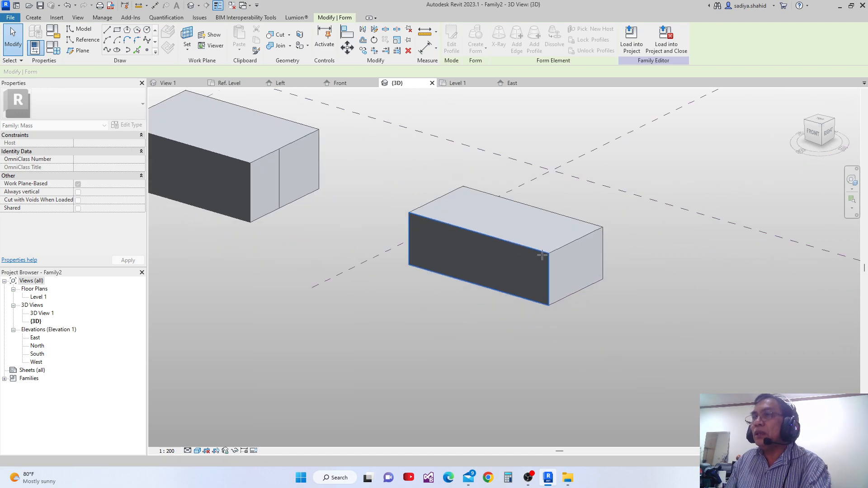
pyautogui.click(547, 273)
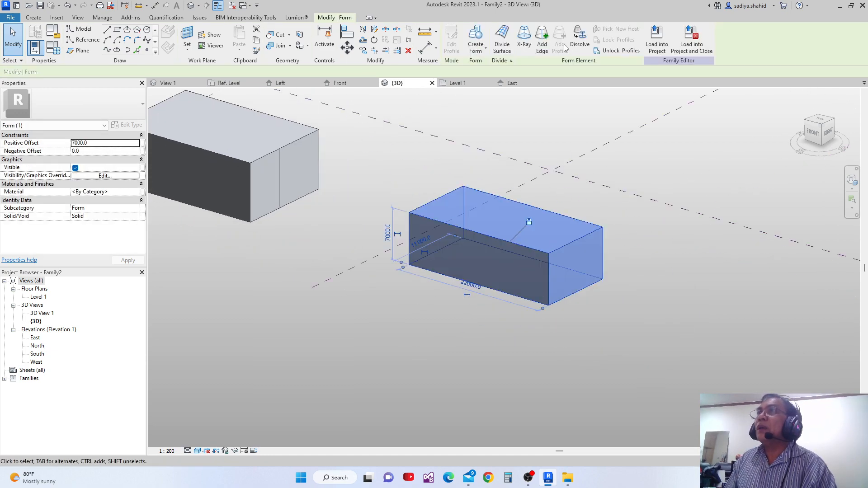
pyautogui.click(545, 47)
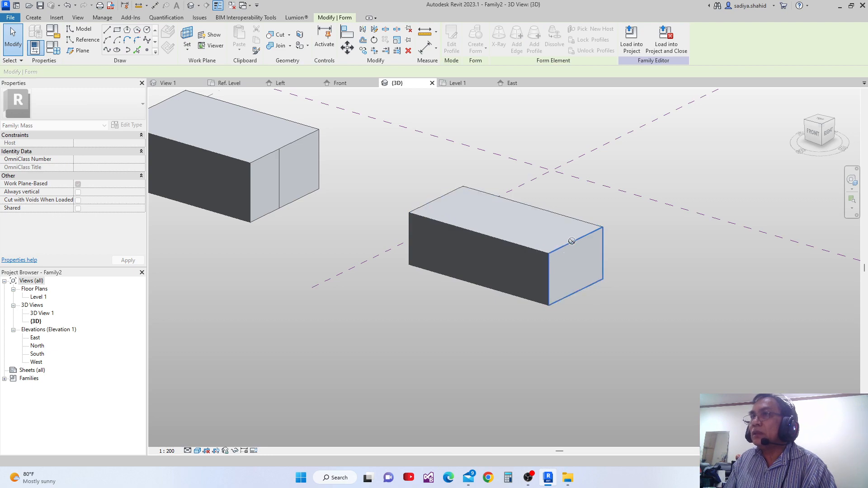
pyautogui.moveTo(572, 243); pyautogui.dragTo(577, 253, button='middle')
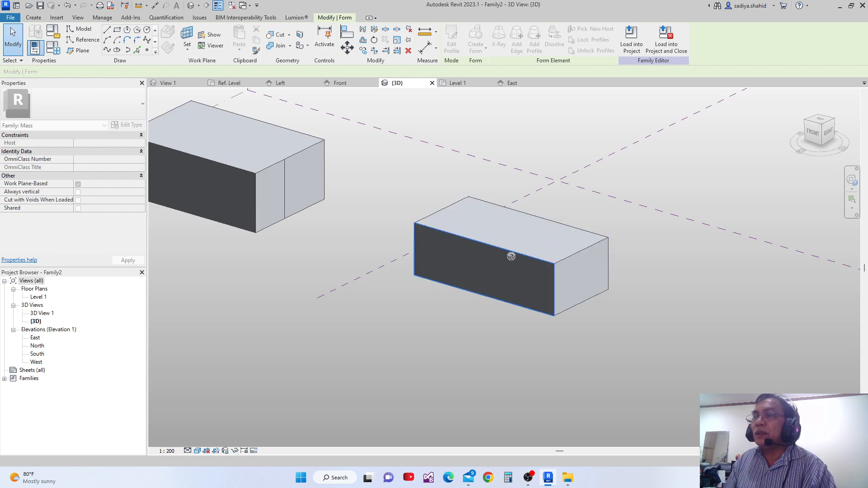
pyautogui.moveTo(518, 256); pyautogui.dragTo(525, 275, button='middle')
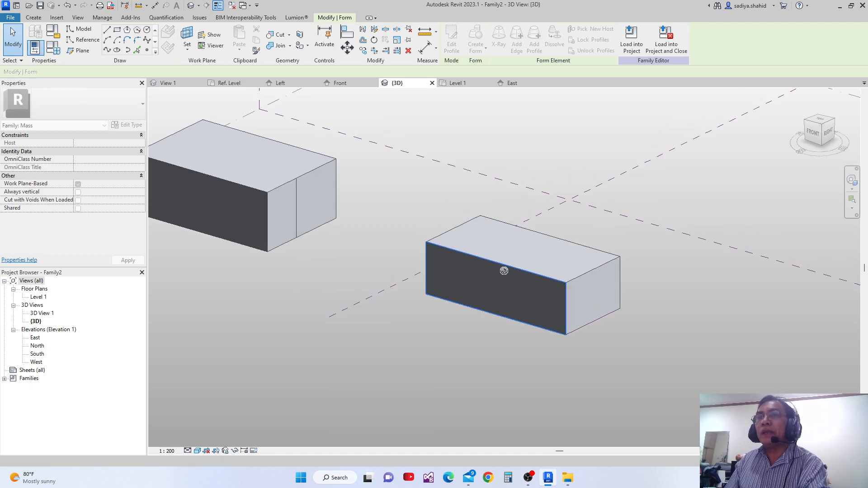
pyautogui.press('Escape')
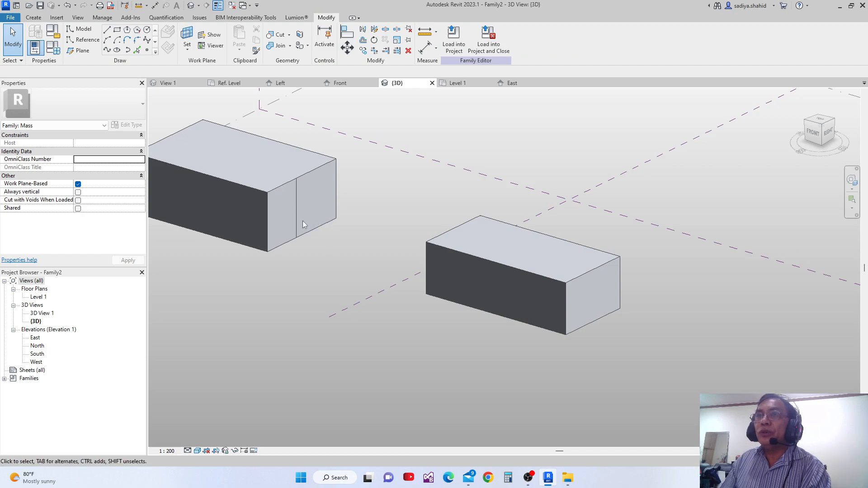
# Pull the upper edge segment between the added edge and the rear corner of the model-line solid outward.
pyautogui.click(296, 222)
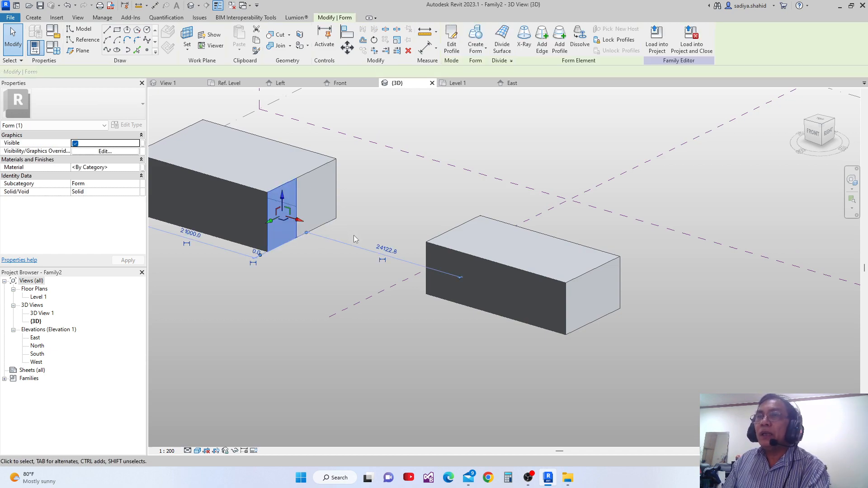
pyautogui.click(330, 231)
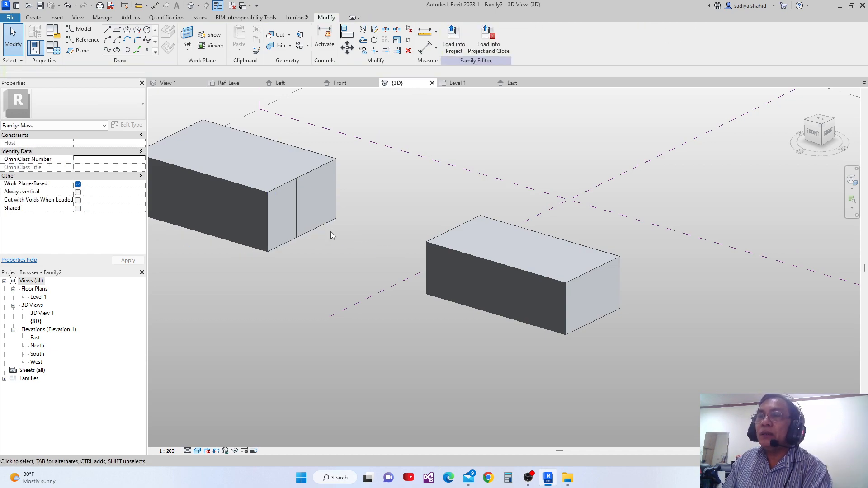
pyautogui.click(316, 170)
pyautogui.moveTo(332, 178); pyautogui.dragTo(353, 179)
pyautogui.click(364, 235)
pyautogui.moveTo(362, 234); pyautogui.dragTo(342, 208, button='middle')
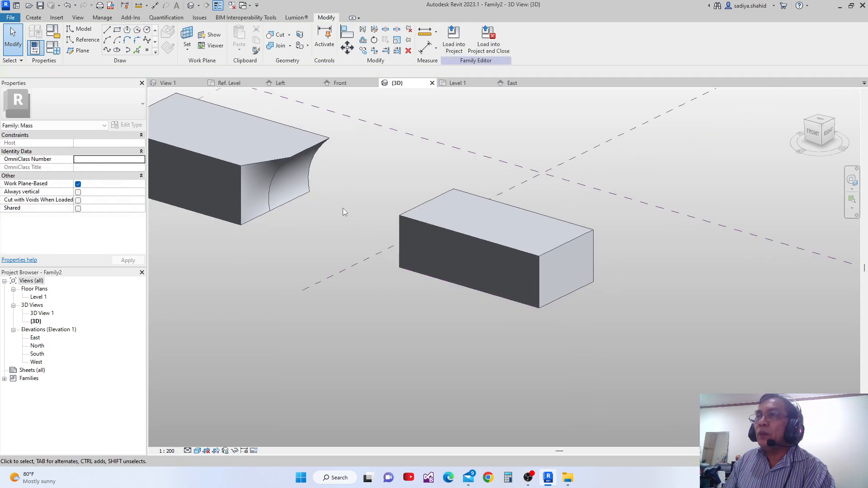
# Select the upper end edge of the reference-line solid to examine its editing controls.
pyautogui.click(564, 246)
pyautogui.press('Escape')
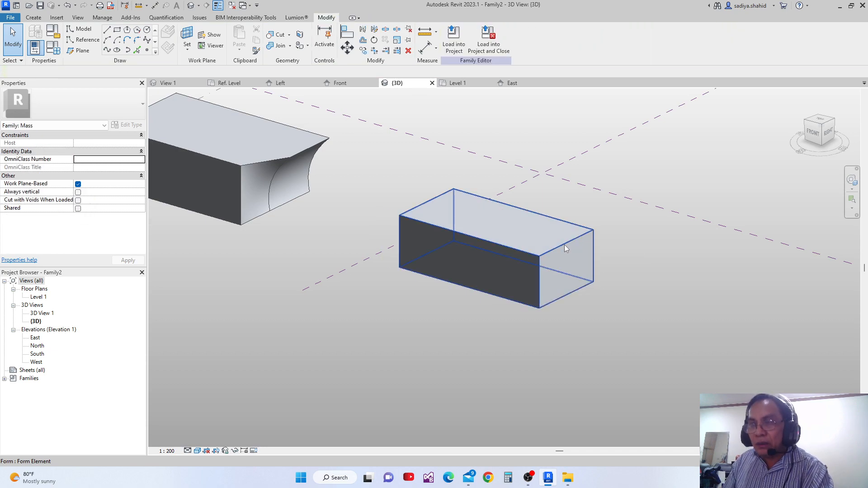
pyautogui.click(564, 245)
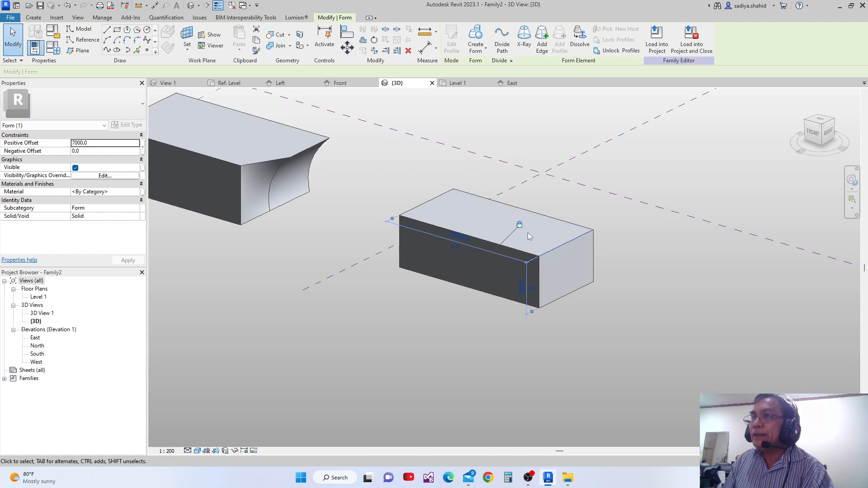
pyautogui.scroll(2, 582, 305)
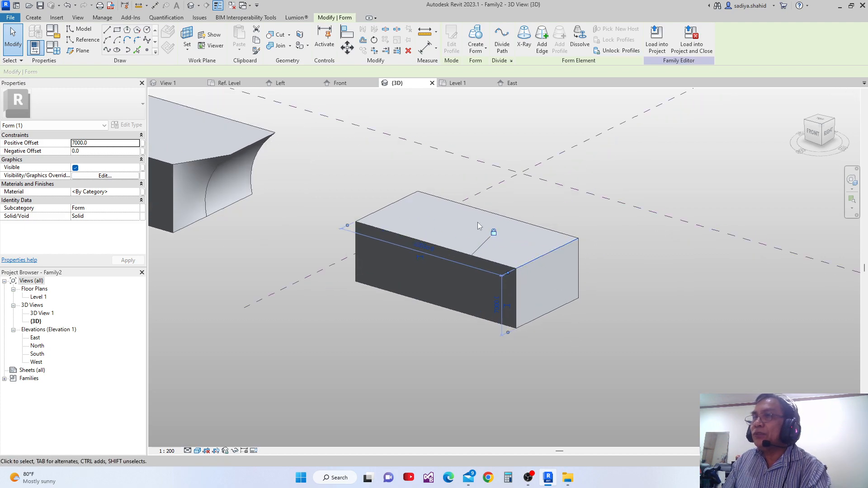
# Select the single reference line under the short end face and pull it outward to lengthen the solid.
pyautogui.press('Tab')
pyautogui.click(550, 311)
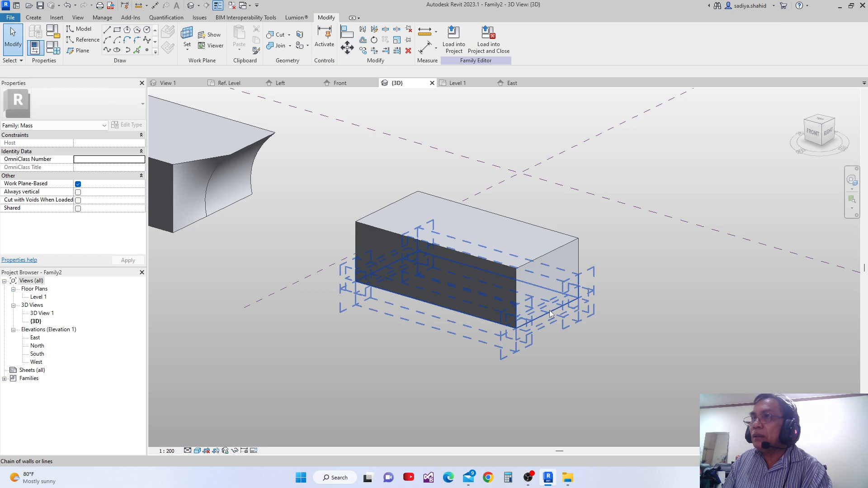
pyautogui.moveTo(609, 319); pyautogui.dragTo(608, 311, button='middle')
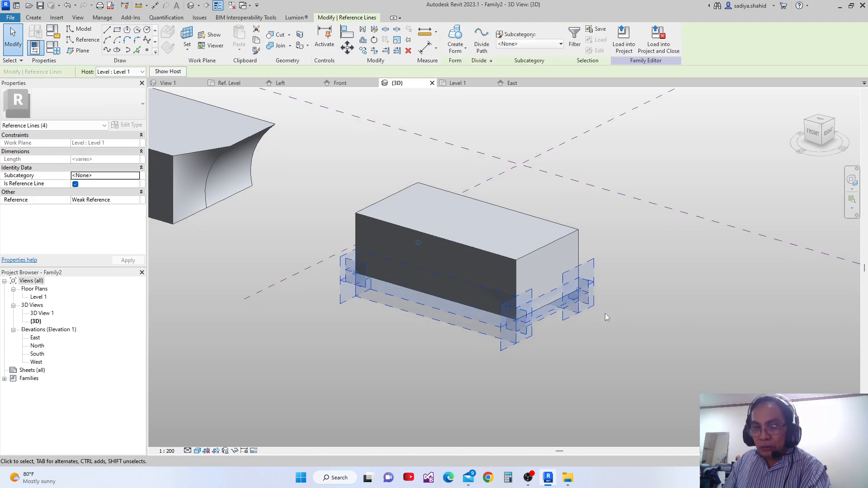
pyautogui.click(594, 334)
pyautogui.press('Tab')
pyautogui.click(555, 302)
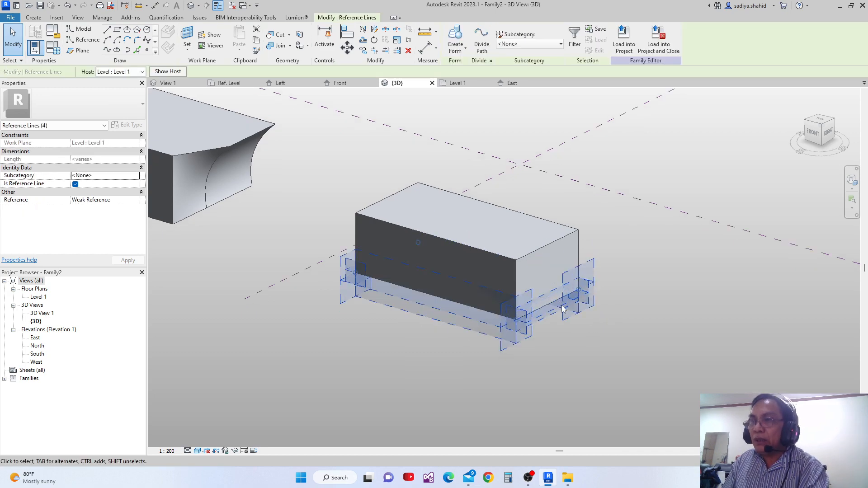
pyautogui.press('Escape')
pyautogui.press('Tab')
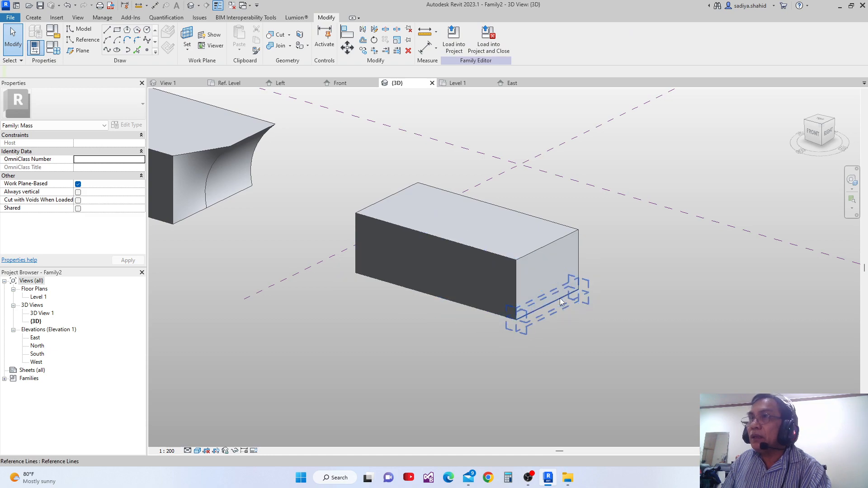
pyautogui.click(560, 301)
pyautogui.moveTo(568, 306); pyautogui.dragTo(601, 315)
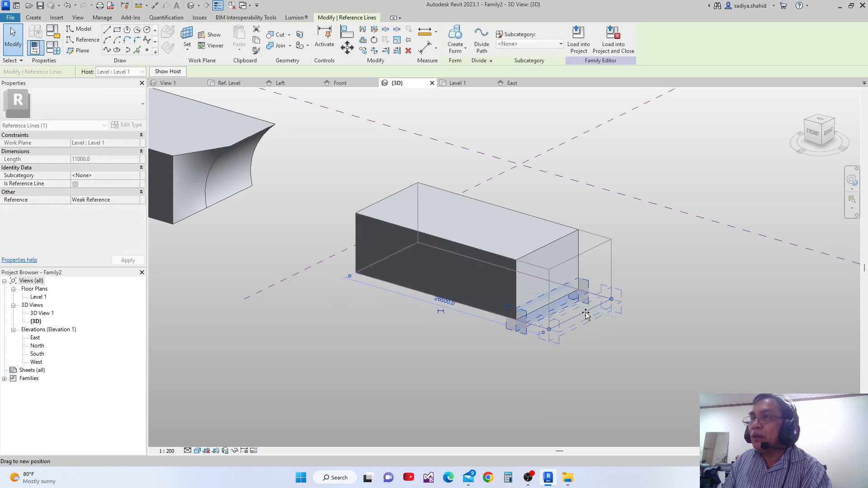
pyautogui.press('Tab')
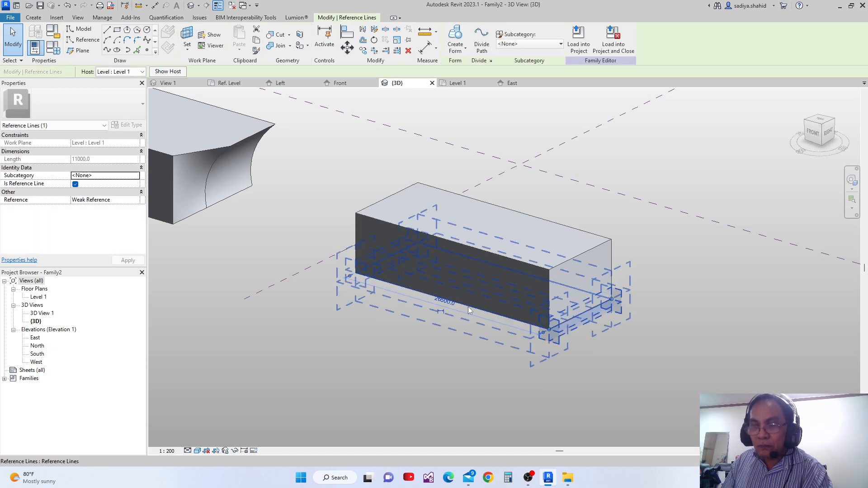
pyautogui.click(467, 306)
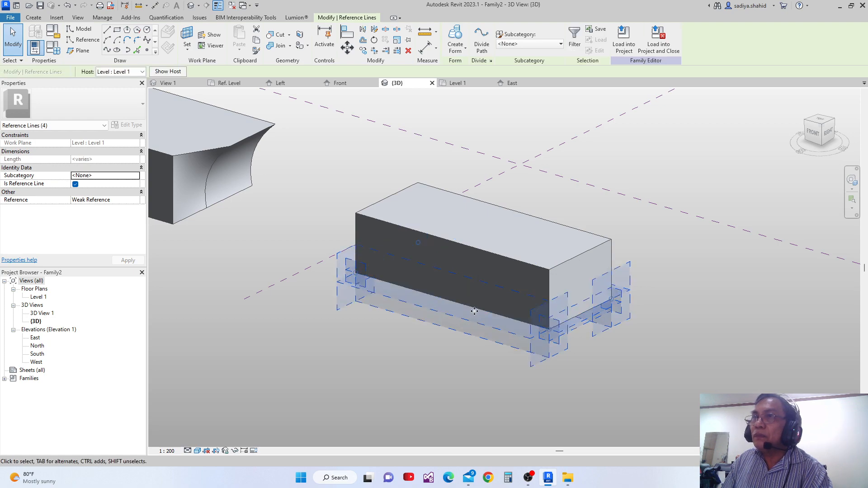
pyautogui.press('Tab')
pyautogui.press('Escape')
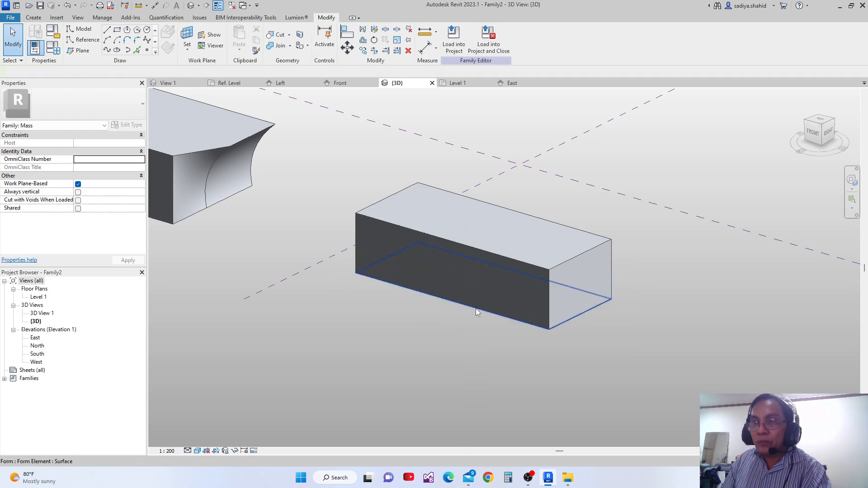
# Select the single reference line under the long front face and pull it outward to widen the reference-line solid.
pyautogui.press('Tab')
pyautogui.press('Tab')
pyautogui.press('Tab')
pyautogui.press('Tab')
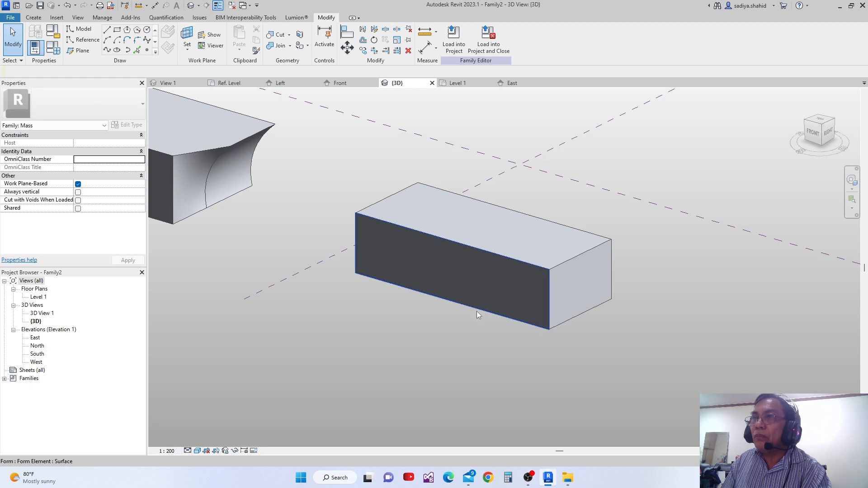
pyautogui.click(478, 314)
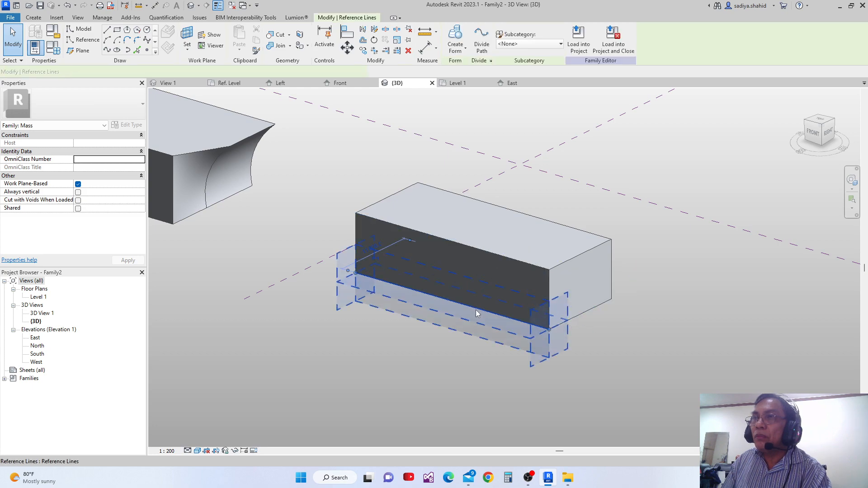
pyautogui.moveTo(452, 308); pyautogui.dragTo(426, 330)
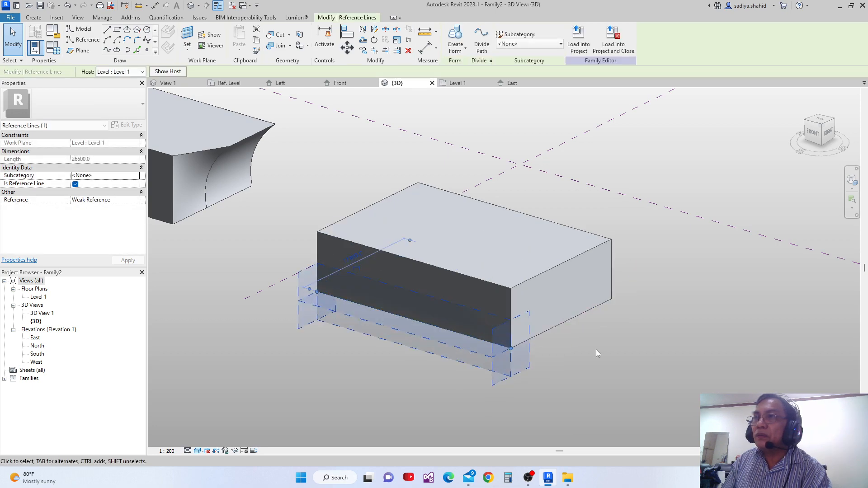
pyautogui.click(596, 349)
pyautogui.scroll(-2, 592, 342)
pyautogui.moveTo(460, 317); pyautogui.dragTo(452, 321, button='middle')
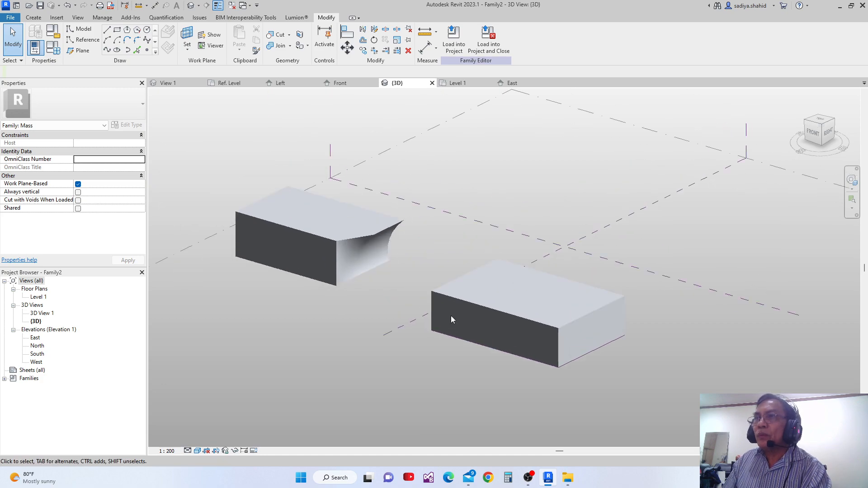
# Pull the upper front corner vertex at the unmodified end of the model-line solid outward.
pyautogui.scroll(4, 427, 217)
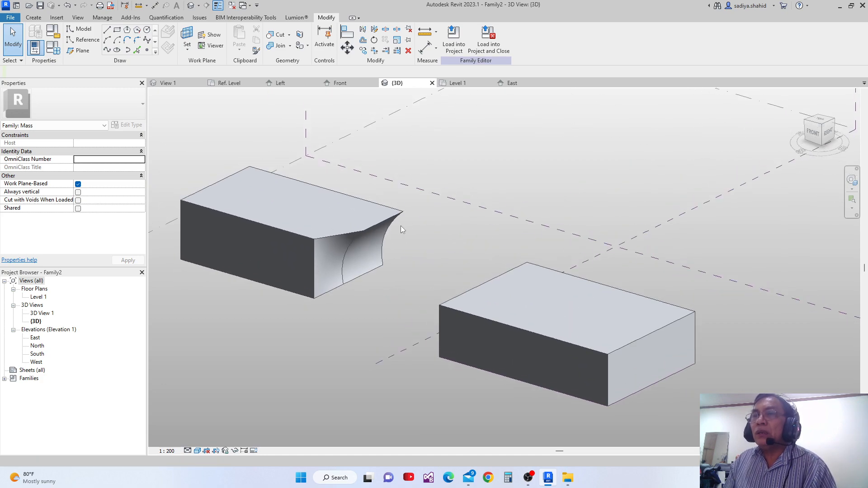
pyautogui.scroll(3, 403, 213)
pyautogui.scroll(-1, 420, 220)
pyautogui.moveTo(420, 220); pyautogui.dragTo(519, 258, button='middle')
pyautogui.moveTo(217, 248); pyautogui.dragTo(347, 245, button='middle')
pyautogui.scroll(1, 345, 245)
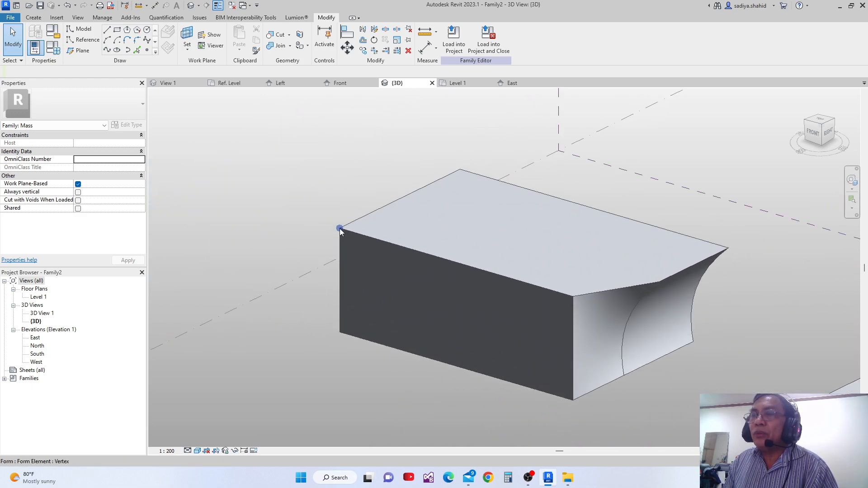
pyautogui.click(340, 229)
pyautogui.moveTo(338, 228); pyautogui.dragTo(288, 236)
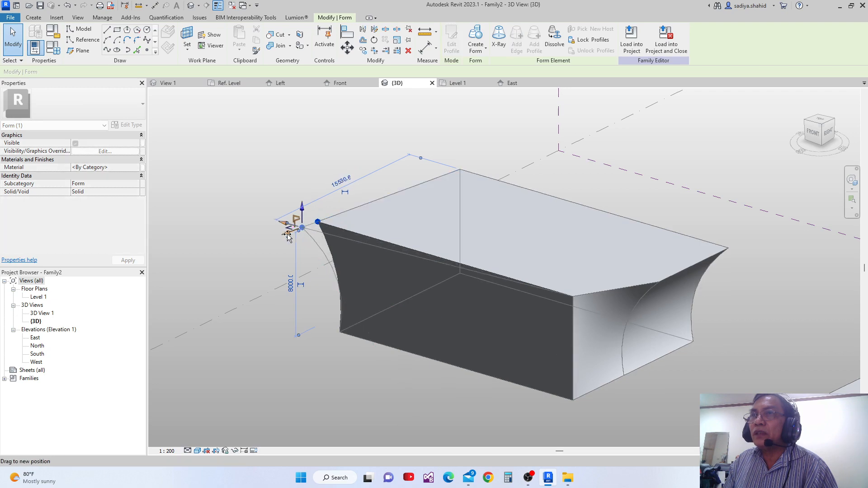
# Pull the upper rear corner vertex at the same end of the model-line solid outward.
pyautogui.keyDown('shift'); pyautogui.moveTo(391, 224); pyautogui.dragTo(371, 251, button='middle'); pyautogui.keyUp('shift')
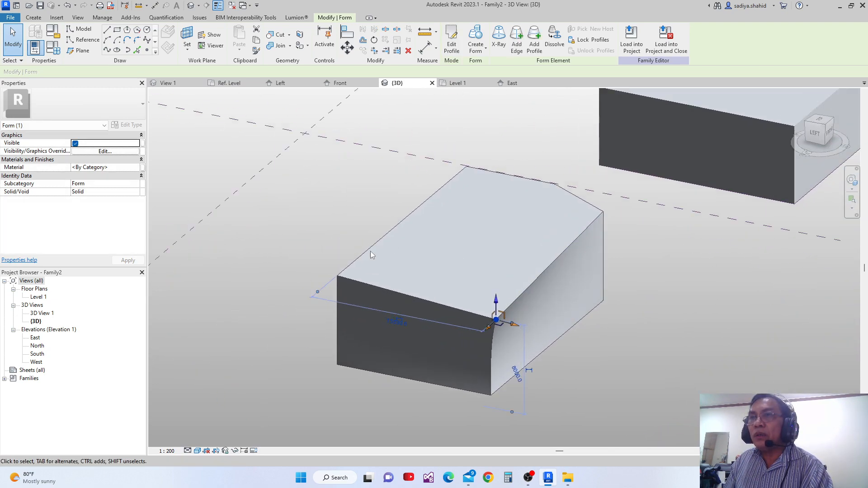
pyautogui.click(338, 277)
pyautogui.moveTo(326, 274); pyautogui.dragTo(292, 280)
# Select two diagonally opposite upper corner vertices of the reference-line solid to examine their editing controls.
pyautogui.scroll(-1, 318, 275)
pyautogui.scroll(-1, 469, 304)
pyautogui.moveTo(514, 293); pyautogui.dragTo(543, 271, button='middle')
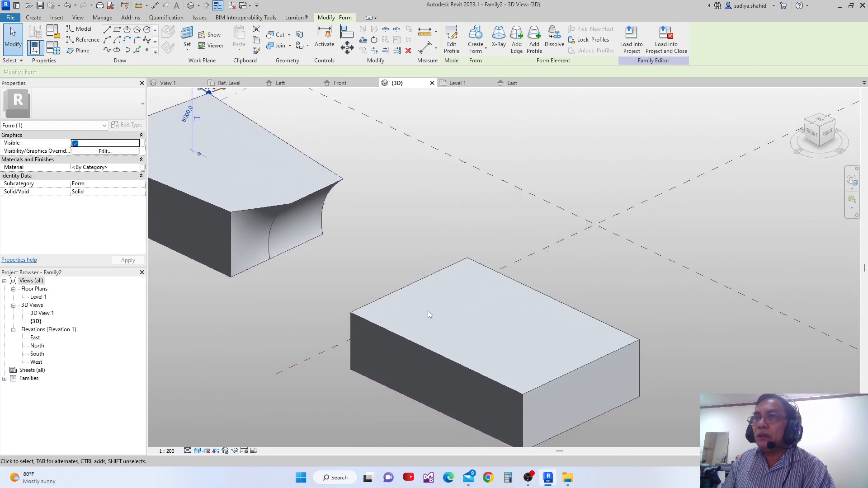
pyautogui.click(351, 313)
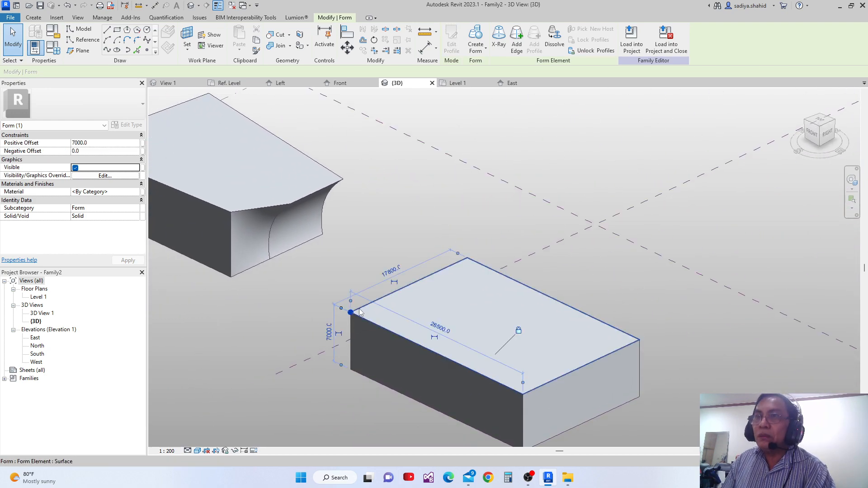
pyautogui.click(639, 340)
pyautogui.scroll(-4, 659, 330)
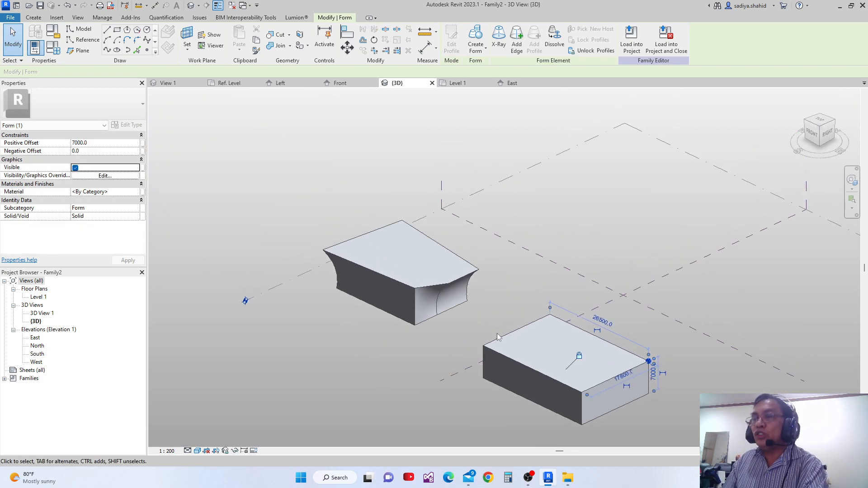
pyautogui.click(497, 311)
# Display the reference-line solid in X-Ray mode and unlock its profiles.
pyautogui.moveTo(497, 310); pyautogui.dragTo(505, 311, button='middle')
pyautogui.scroll(2, 455, 267)
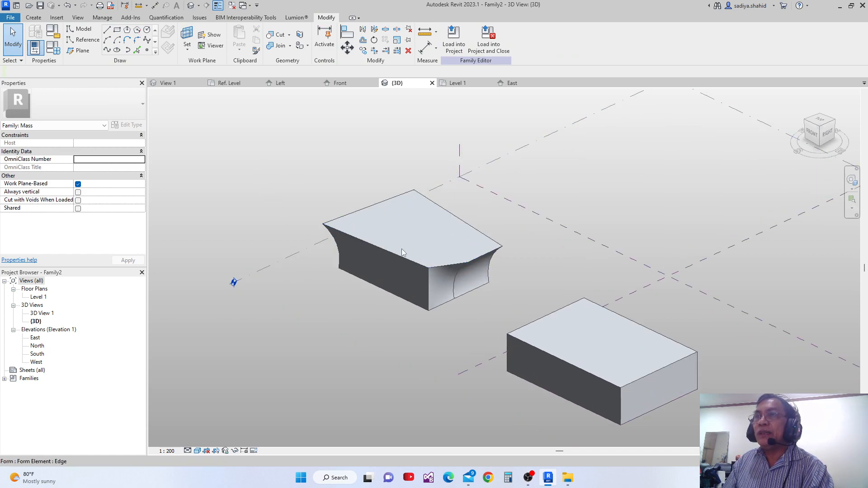
pyautogui.keyDown('shift'); pyautogui.moveTo(401, 248); pyautogui.dragTo(457, 247, button='middle'); pyautogui.keyUp('shift')
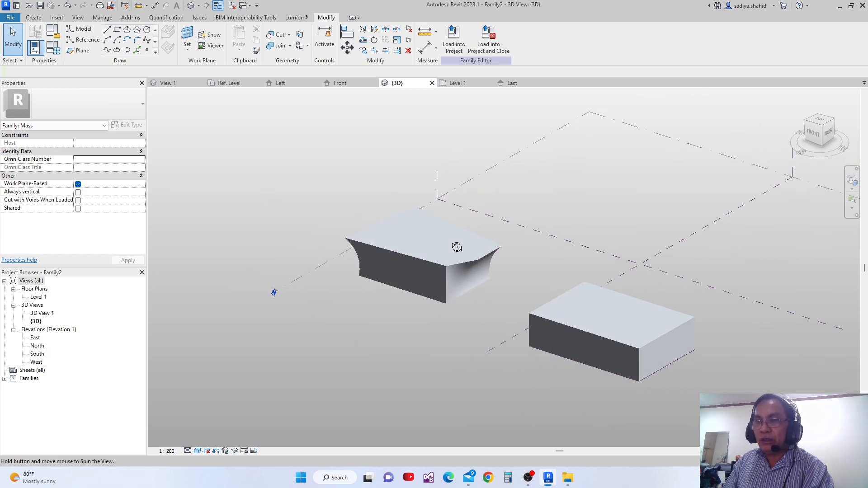
pyautogui.moveTo(567, 266); pyautogui.dragTo(460, 267, button='middle')
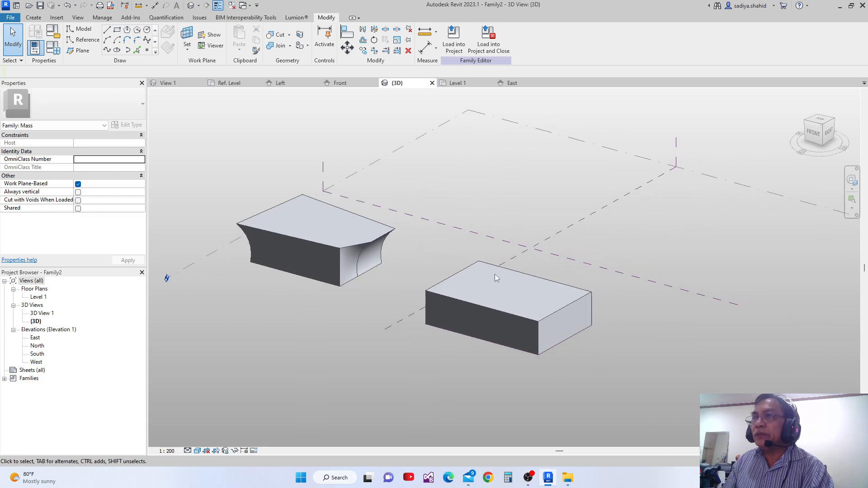
pyautogui.click(527, 316)
pyautogui.moveTo(603, 312); pyautogui.dragTo(601, 324, button='middle')
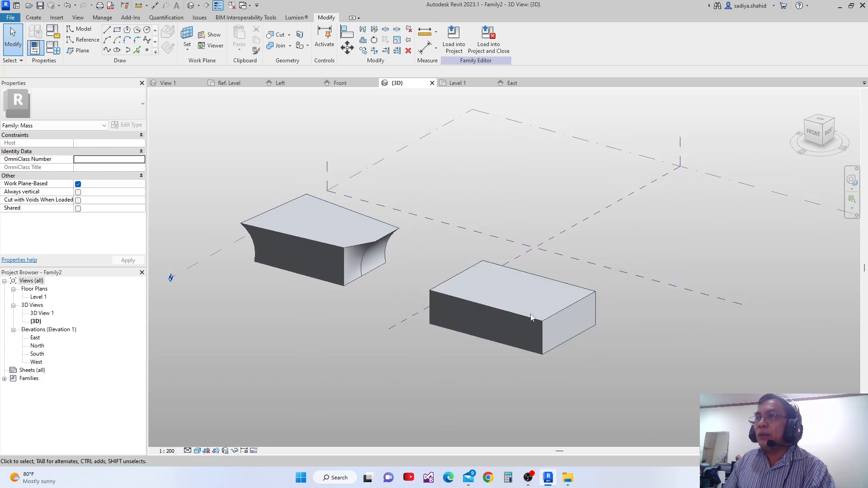
pyautogui.moveTo(551, 292); pyautogui.dragTo(555, 301, button='middle')
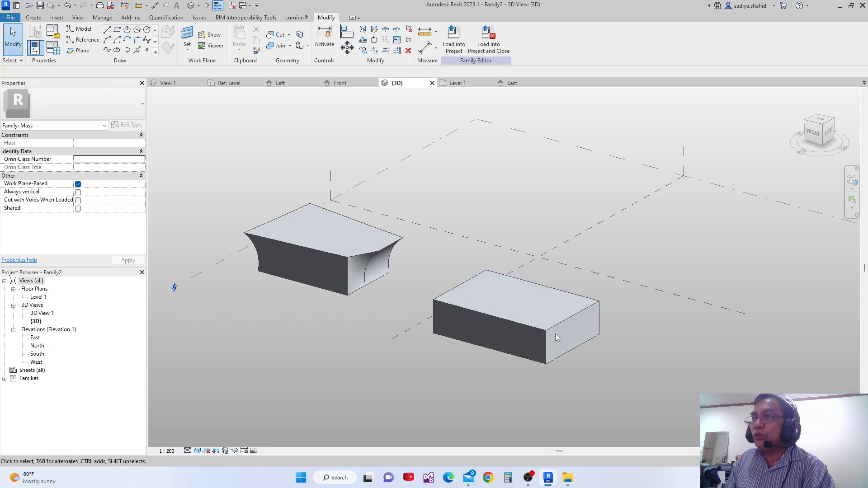
pyautogui.click(547, 346)
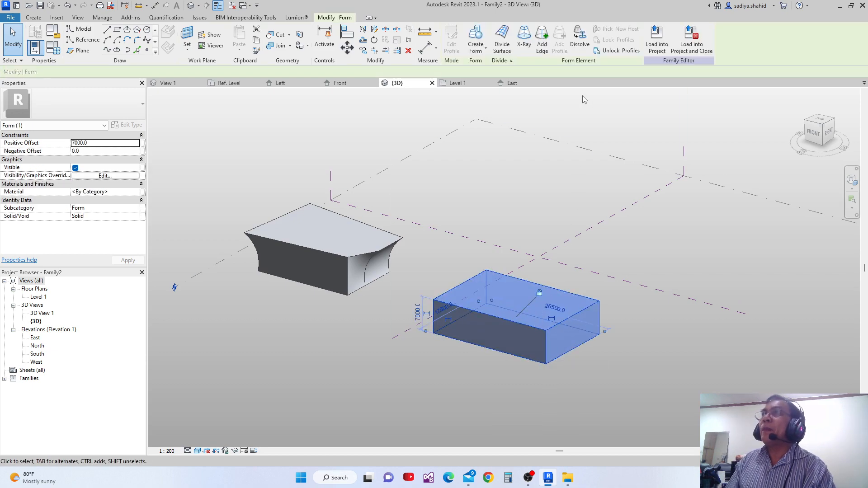
pyautogui.click(525, 45)
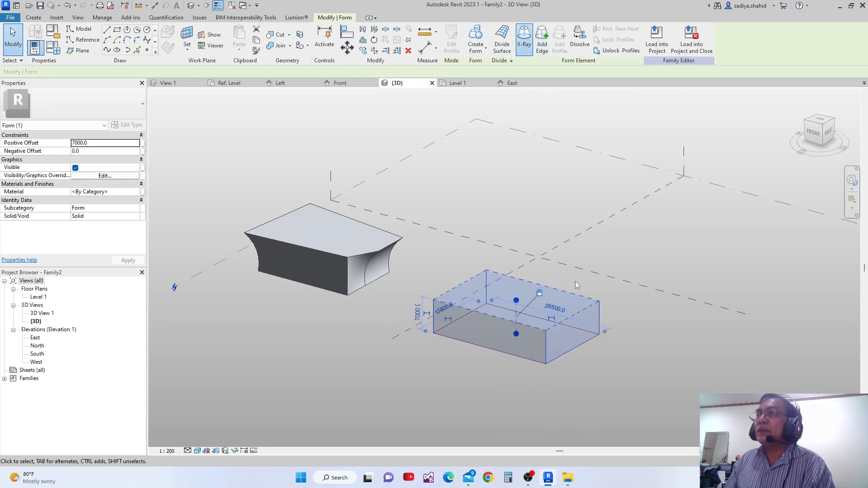
pyautogui.scroll(3, 576, 284)
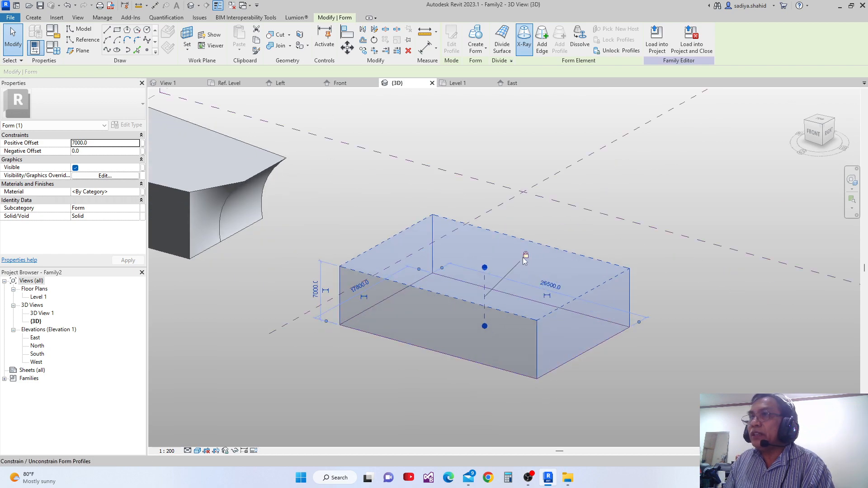
pyautogui.click(526, 257)
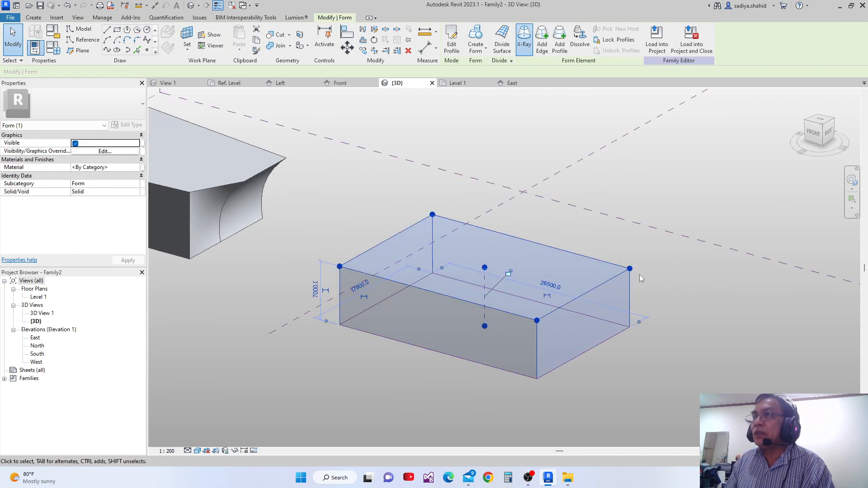
# Pull the upper rear right corner vertex of the reference-line solid outward until its long rear edge is about 28838 mm.
pyautogui.click(634, 256)
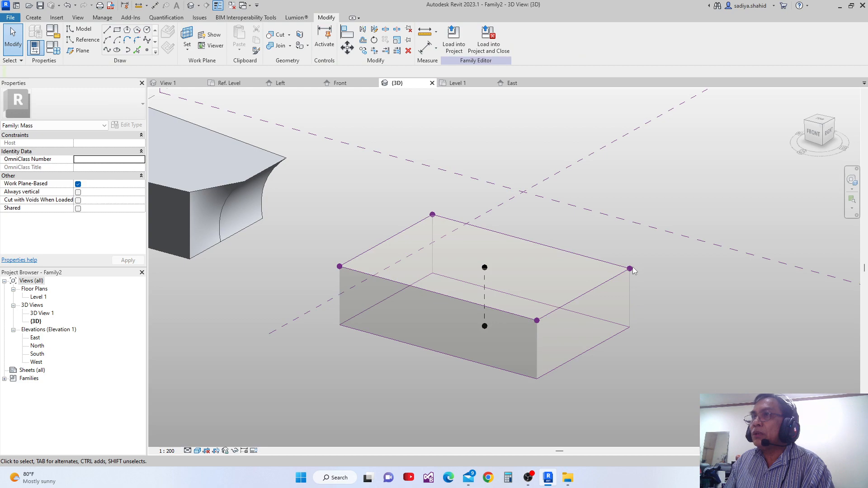
pyautogui.click(632, 268)
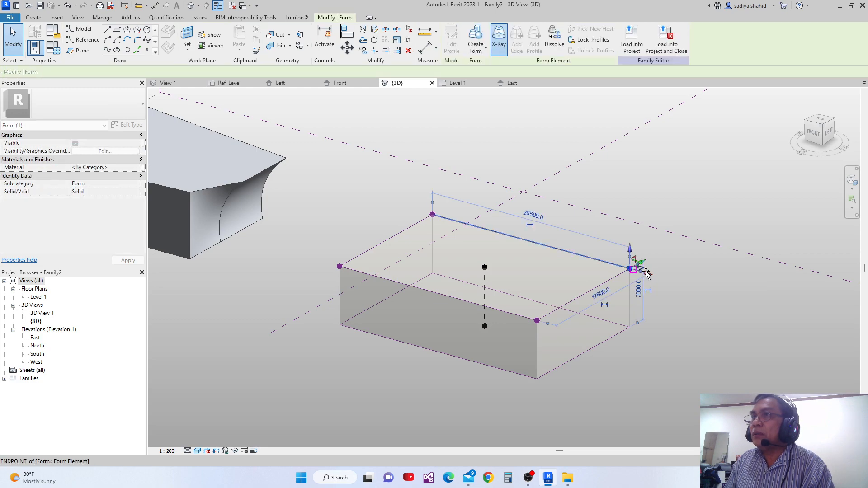
pyautogui.moveTo(655, 274); pyautogui.dragTo(660, 276)
# Pull the upper front left corner vertex of the reference-line solid outward along the solid's length.
pyautogui.moveTo(663, 315); pyautogui.dragTo(683, 282, button='middle')
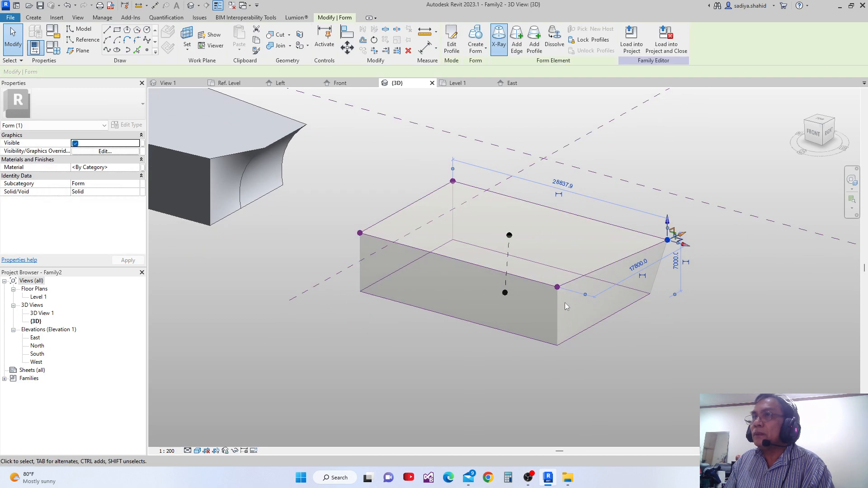
pyautogui.moveTo(558, 293); pyautogui.dragTo(602, 326, button='middle')
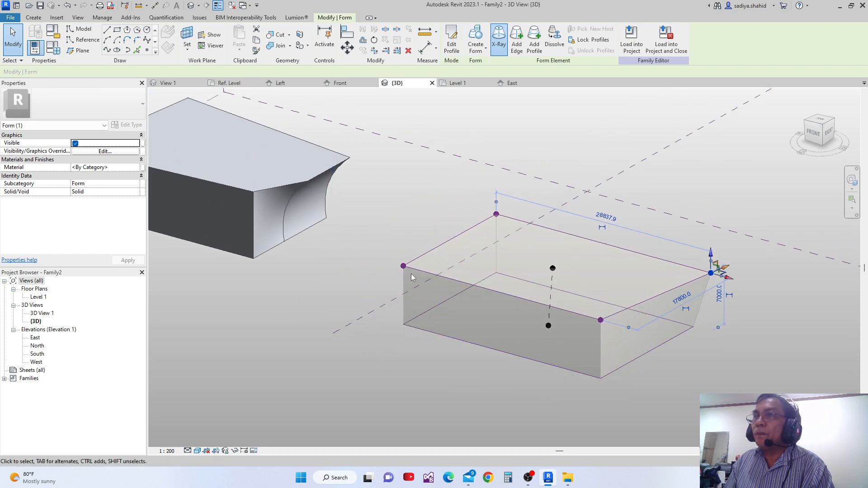
pyautogui.click(406, 270)
pyautogui.moveTo(392, 272); pyautogui.dragTo(378, 280)
# Pull the upper rear left corner vertex of the reference-line solid outward, away from the front face.
pyautogui.moveTo(476, 291); pyautogui.dragTo(605, 254, button='middle')
pyautogui.click(628, 278)
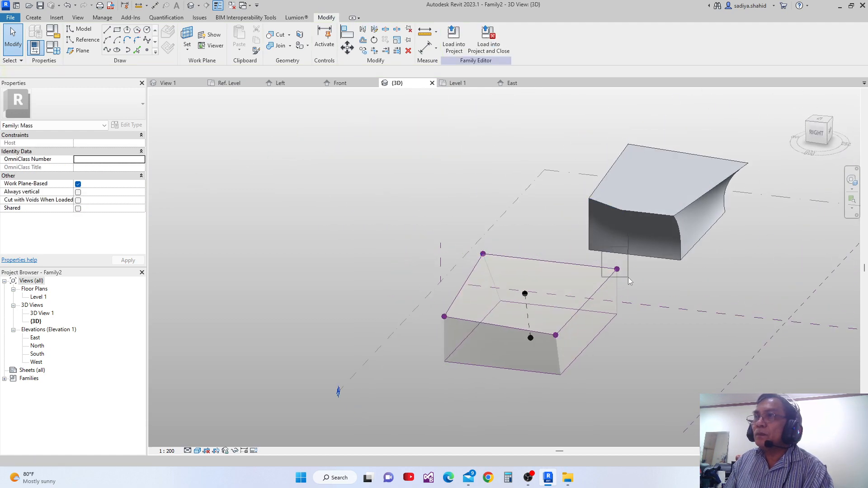
pyautogui.scroll(1, 617, 271)
pyautogui.click(616, 269)
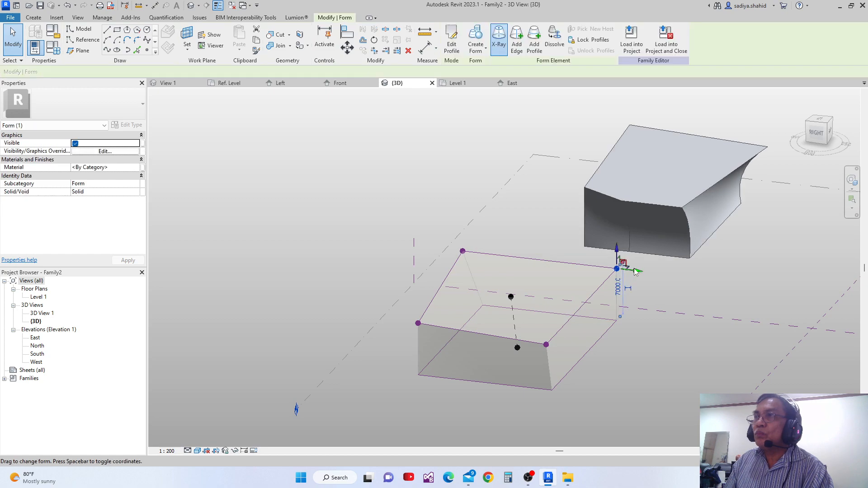
pyautogui.moveTo(636, 269); pyautogui.dragTo(666, 272)
# Add a profile to the reference-line solid about midway between its top and bottom faces.
pyautogui.scroll(-1, 645, 312)
pyautogui.moveTo(646, 312); pyautogui.dragTo(802, 298, button='middle')
pyautogui.moveTo(587, 295); pyautogui.dragTo(598, 337, button='middle')
pyautogui.scroll(-1, 615, 318)
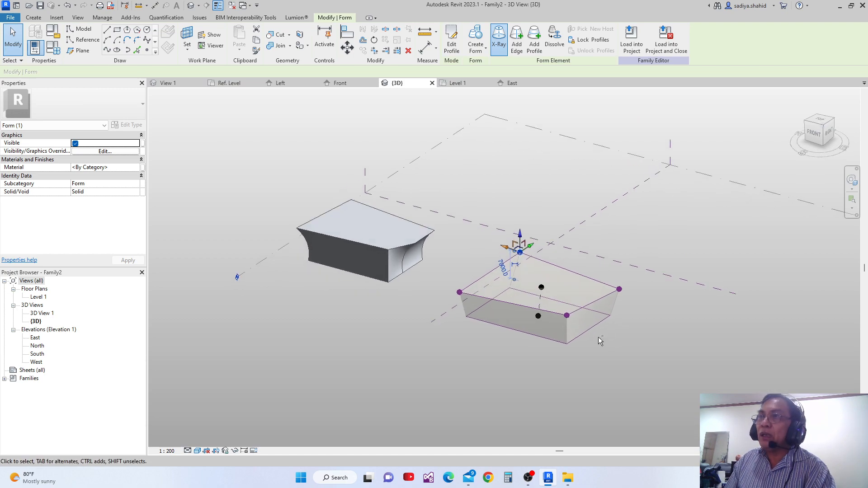
pyautogui.moveTo(587, 296); pyautogui.dragTo(590, 288, button='middle')
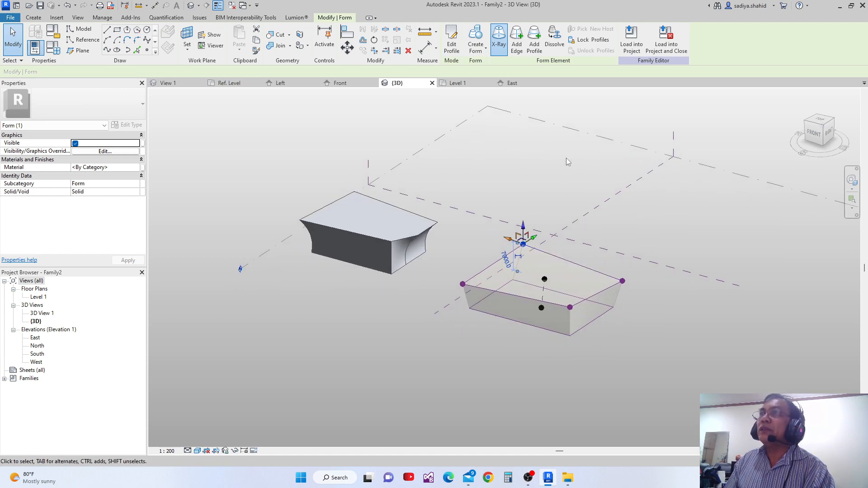
pyautogui.click(535, 45)
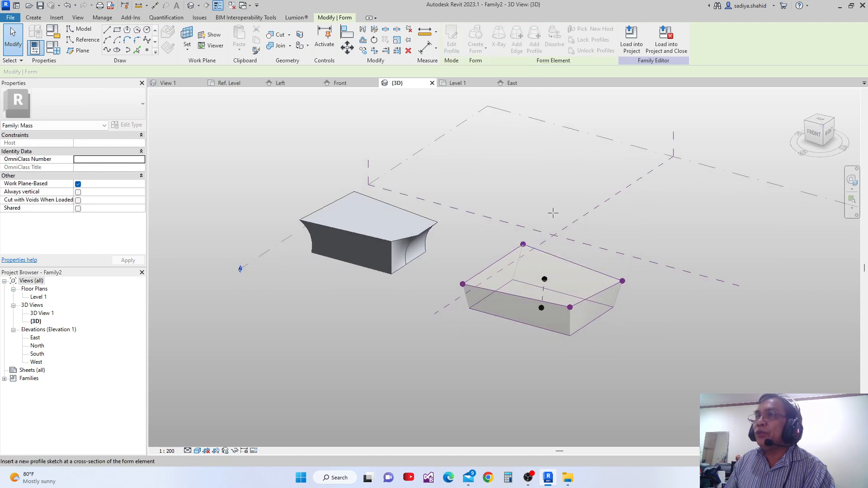
pyautogui.click(571, 321)
pyautogui.scroll(2, 636, 302)
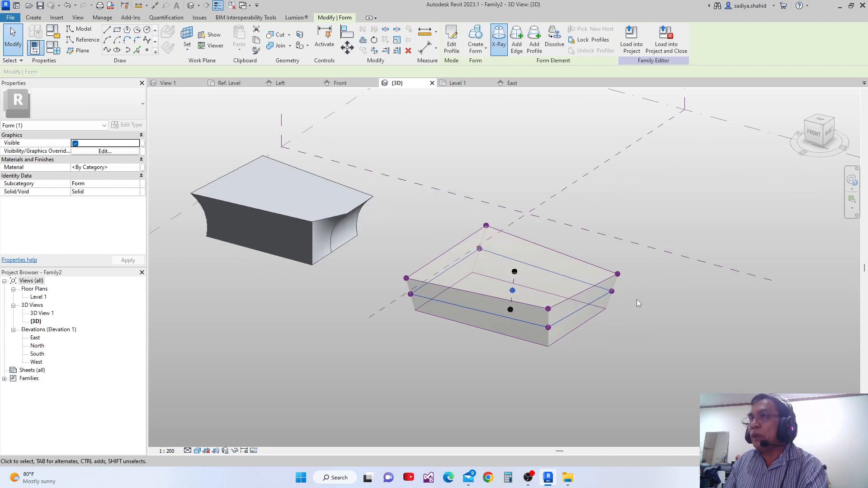
# Dissolve the reference-line solid into its profile lines.
pyautogui.click(636, 299)
pyautogui.keyDown('shift'); pyautogui.moveTo(637, 299); pyautogui.dragTo(579, 289, button='middle'); pyautogui.keyUp('shift')
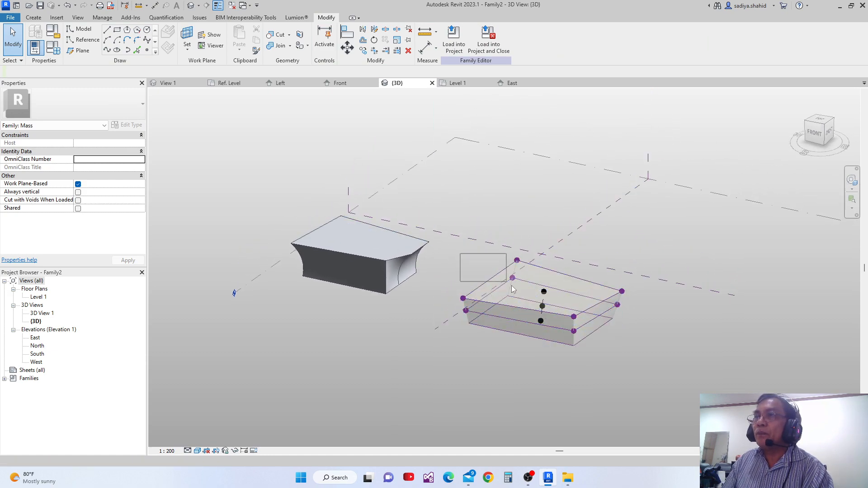
pyautogui.moveTo(511, 286); pyautogui.dragTo(651, 357)
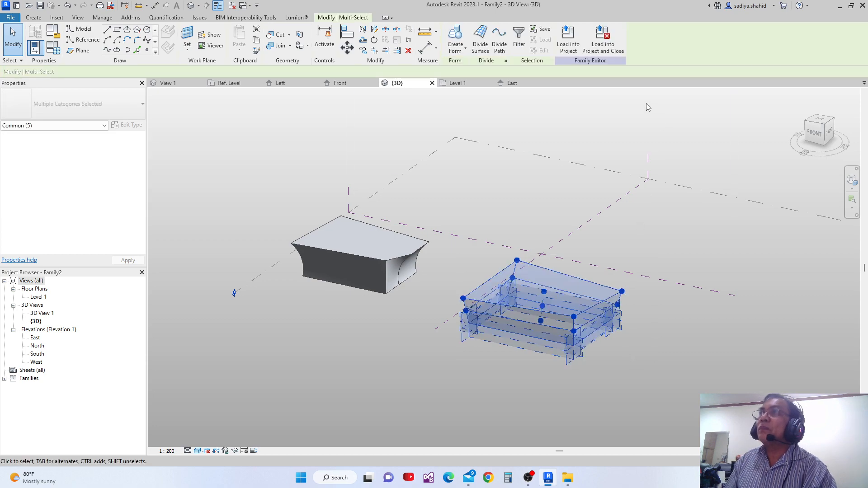
pyautogui.click(615, 259)
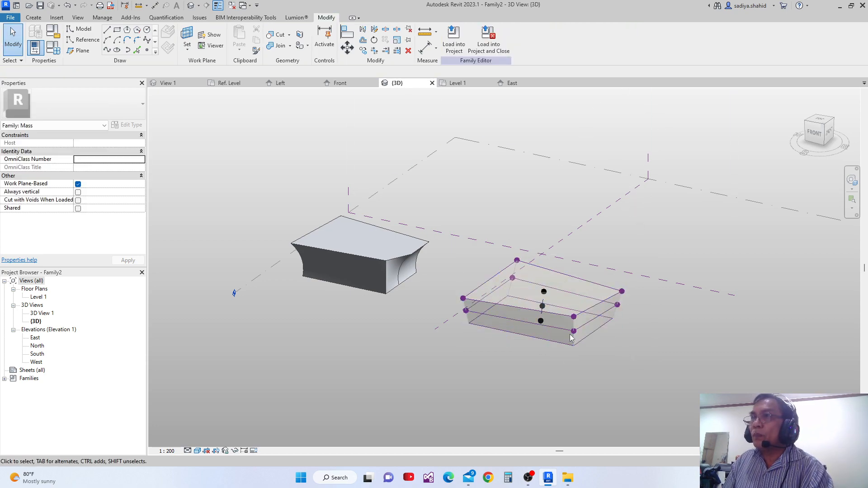
pyautogui.press('Tab')
pyautogui.press('Tab')
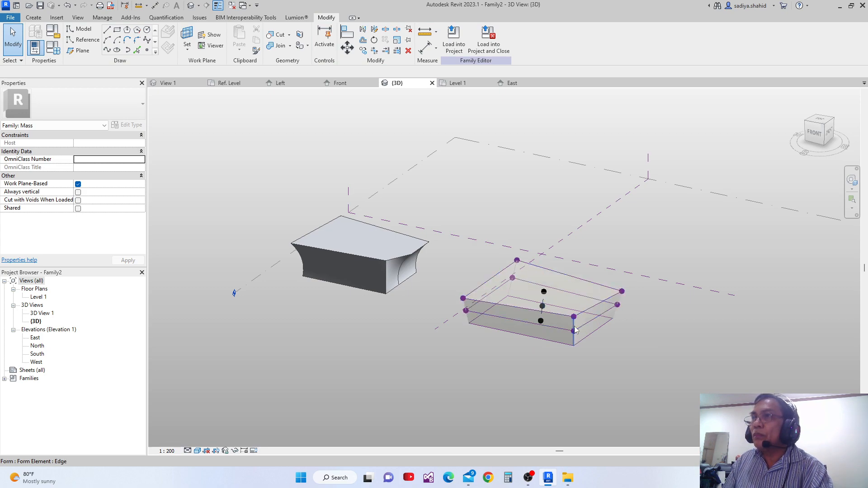
pyautogui.press('Tab')
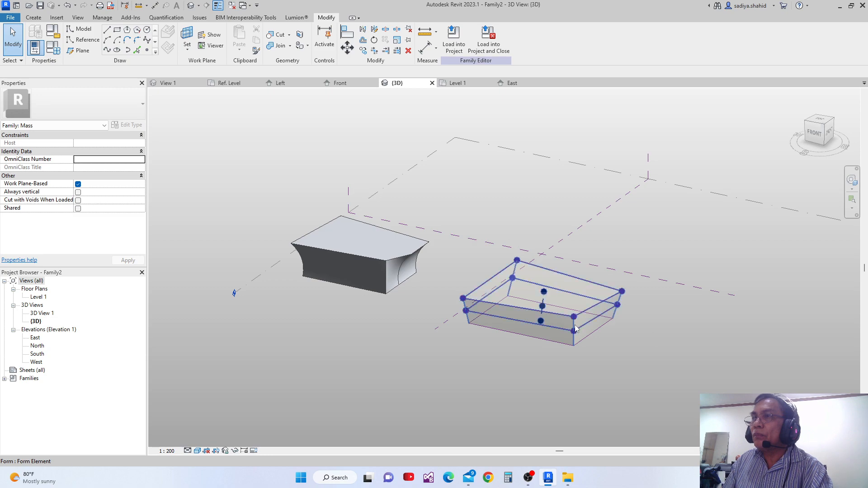
pyautogui.click(576, 329)
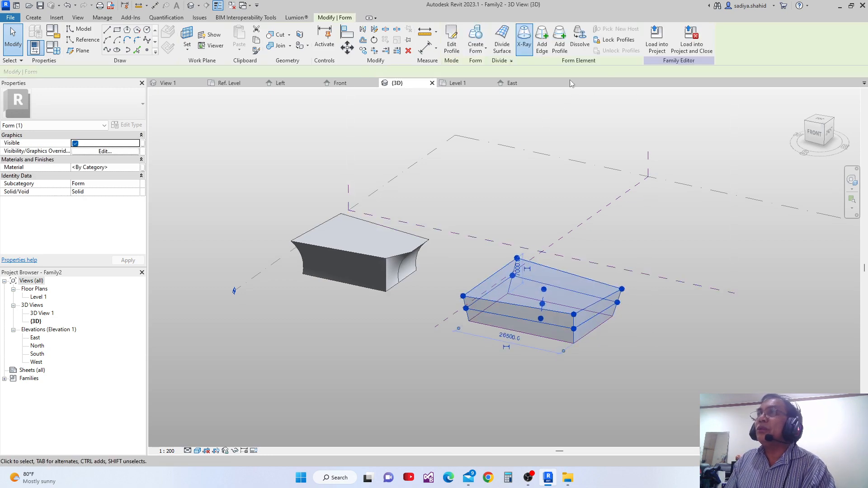
pyautogui.click(581, 46)
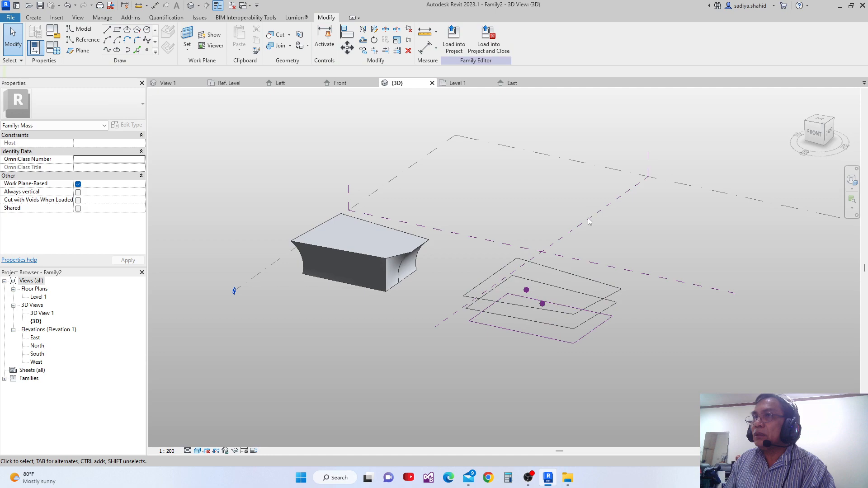
# Inspect the properties of the upper, middle and lower profiles of the dissolved reference-line solid, comparing their line types and hosts.
pyautogui.scroll(5, 559, 341)
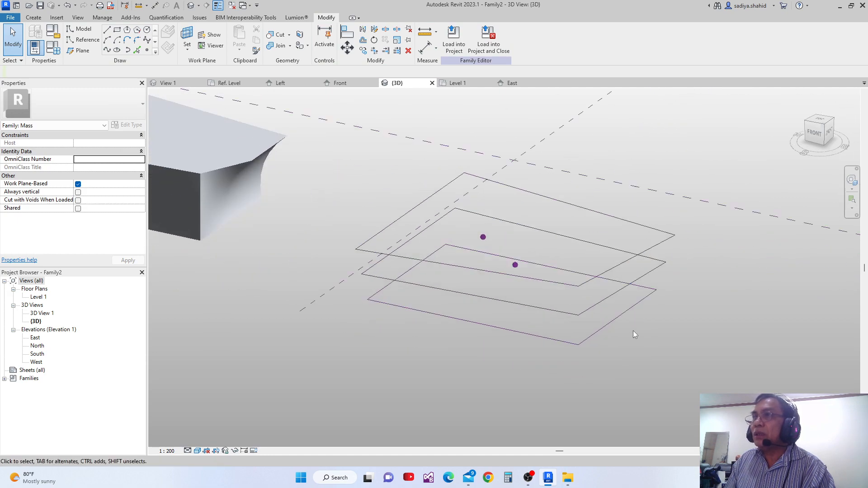
pyautogui.moveTo(633, 330); pyautogui.dragTo(640, 349, button='middle')
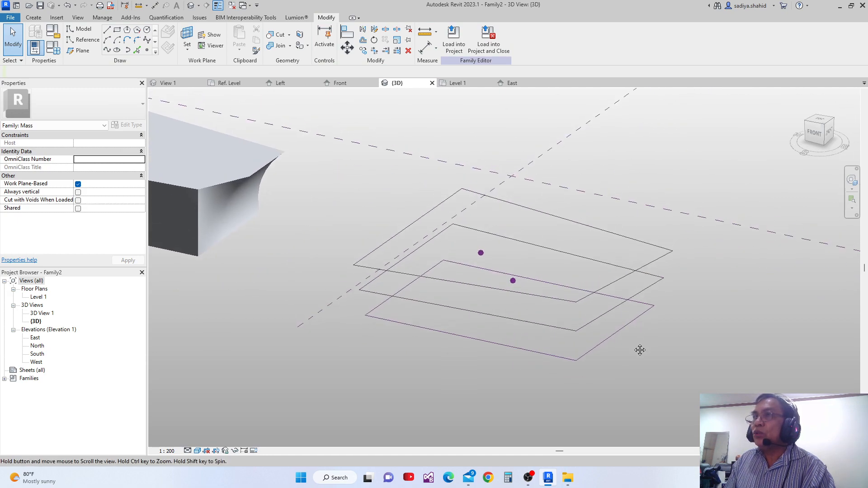
pyautogui.click(655, 261)
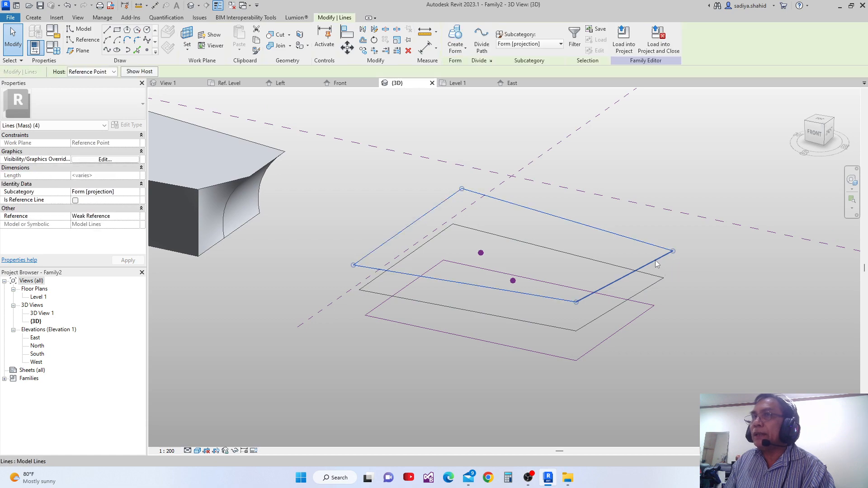
pyautogui.click(651, 291)
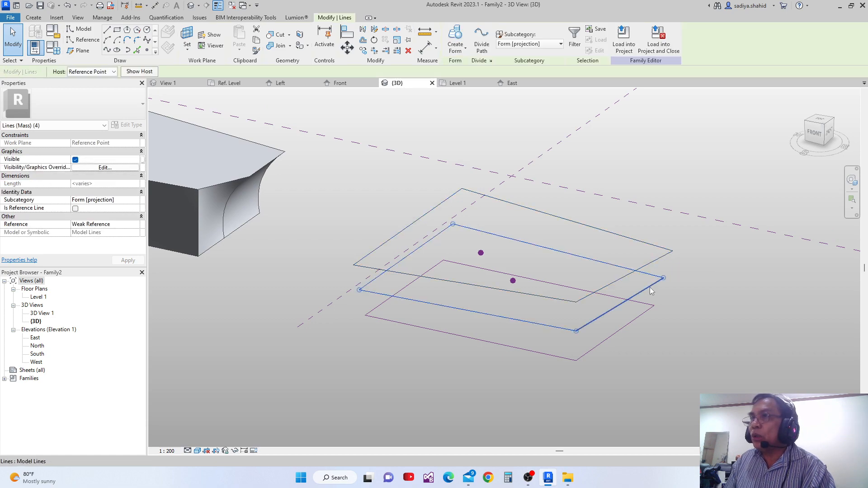
pyautogui.click(614, 339)
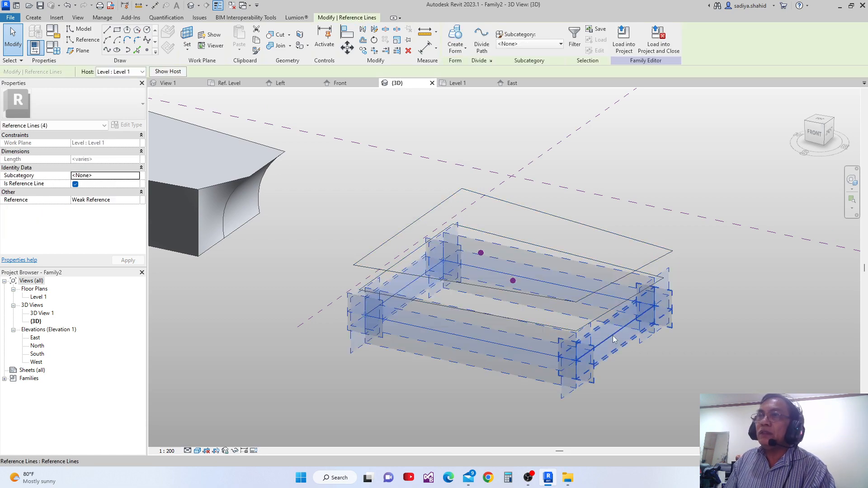
pyautogui.keyDown('shift'); pyautogui.moveTo(614, 339); pyautogui.dragTo(595, 386, button='middle'); pyautogui.keyUp('shift')
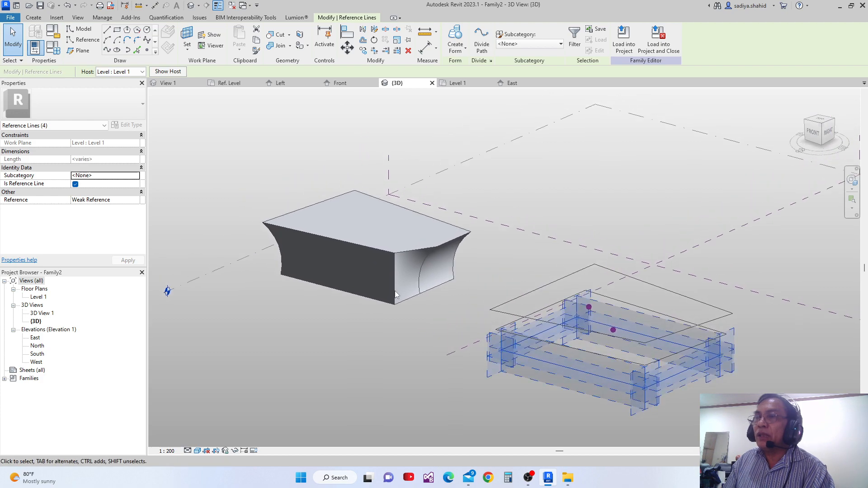
# Dissolve the reshaped model-line solid into its profile lines.
pyautogui.moveTo(363, 274); pyautogui.dragTo(425, 340, button='middle')
pyautogui.moveTo(300, 228); pyautogui.dragTo(539, 376)
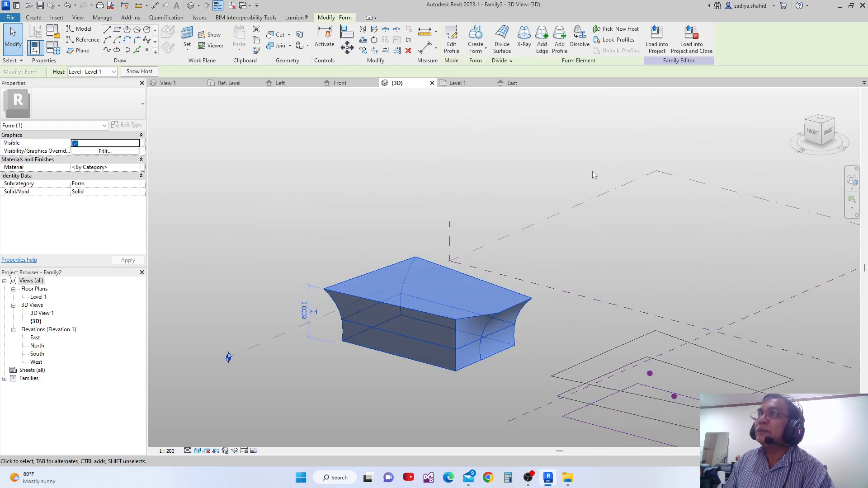
pyautogui.click(589, 46)
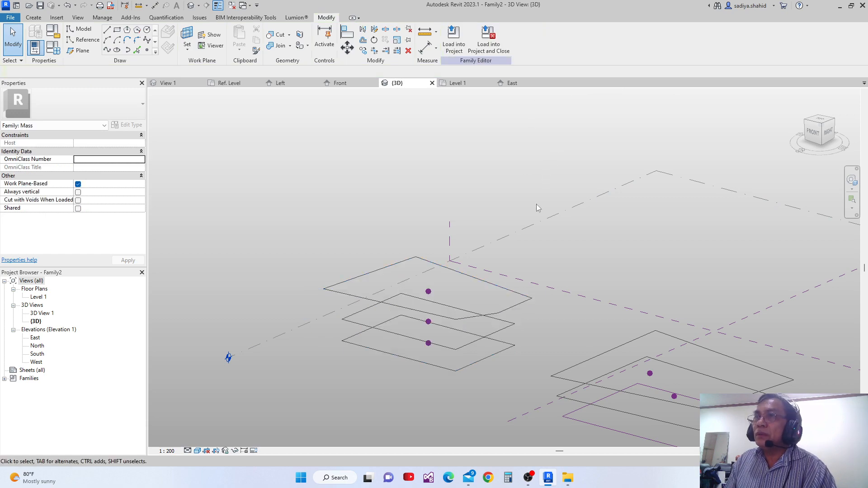
# Compare the profile loops and reference points of the dissolved model-line form with those of the dissolved reference-line form.
pyautogui.scroll(2, 470, 332)
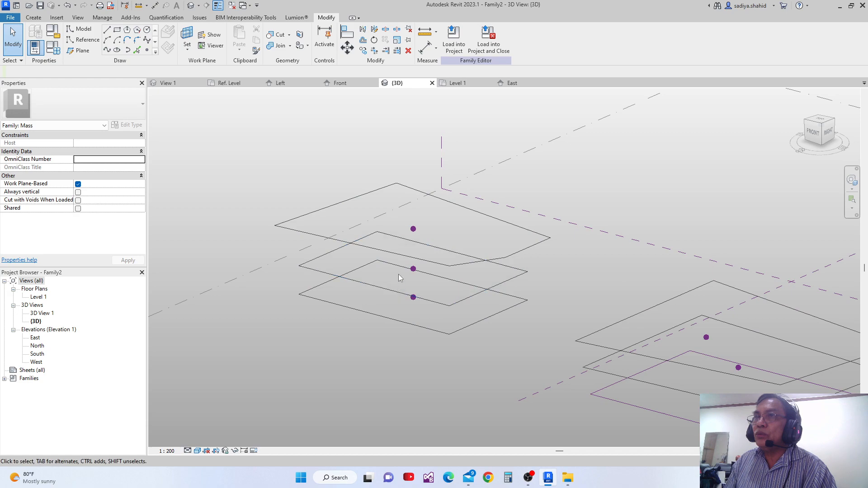
pyautogui.scroll(-2, 401, 254)
pyautogui.moveTo(475, 273); pyautogui.dragTo(478, 320, button='middle')
pyautogui.scroll(-2, 472, 291)
pyautogui.scroll(2, 478, 320)
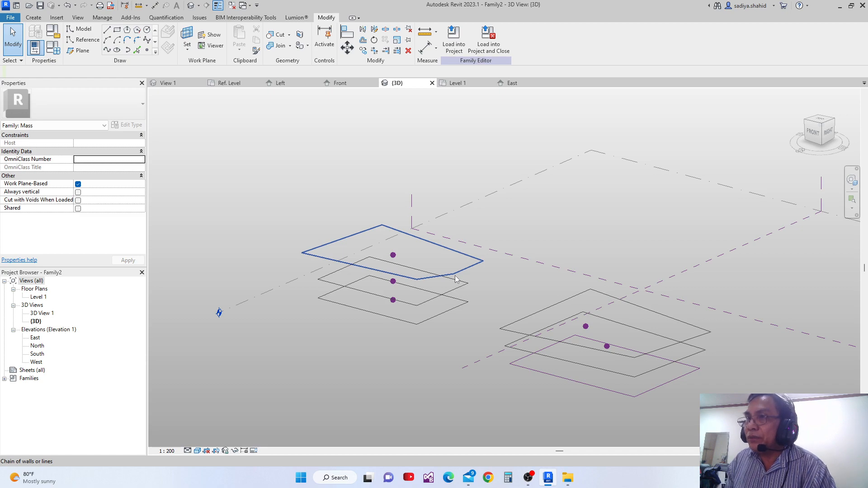
pyautogui.scroll(3, 573, 395)
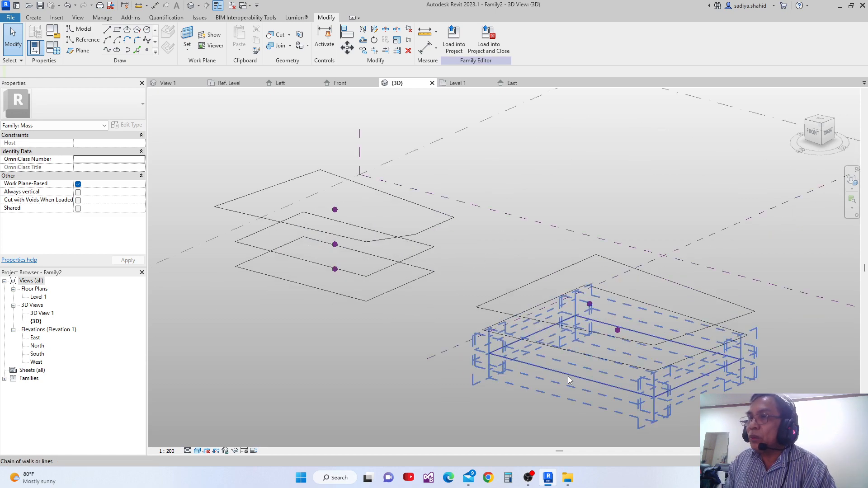
pyautogui.scroll(-4, 569, 380)
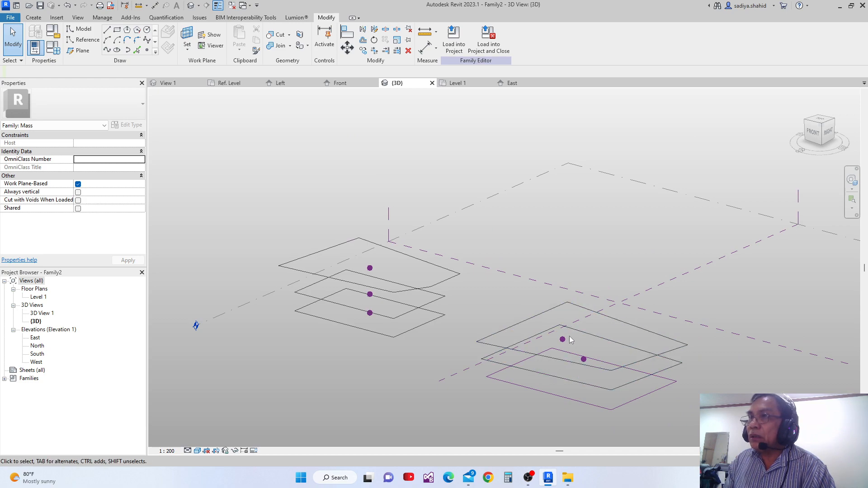
pyautogui.scroll(-1, 570, 339)
pyautogui.moveTo(575, 343); pyautogui.dragTo(562, 354, button='middle')
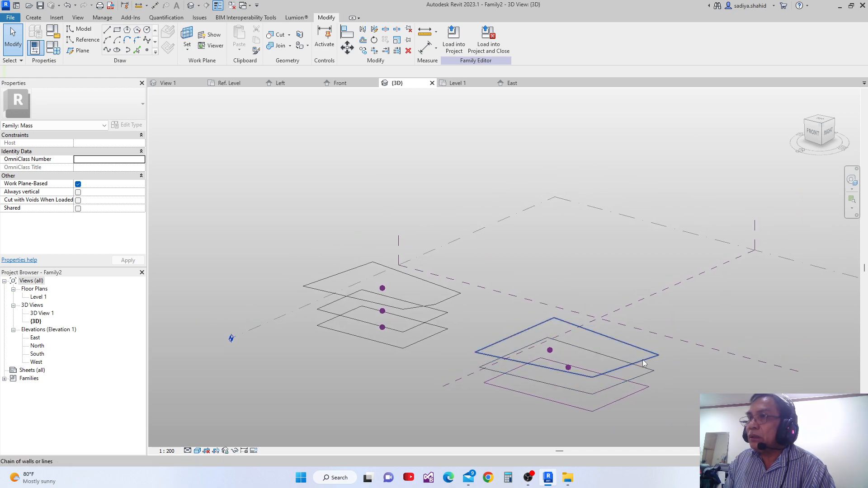
pyautogui.scroll(1, 643, 356)
pyautogui.scroll(-3, 633, 351)
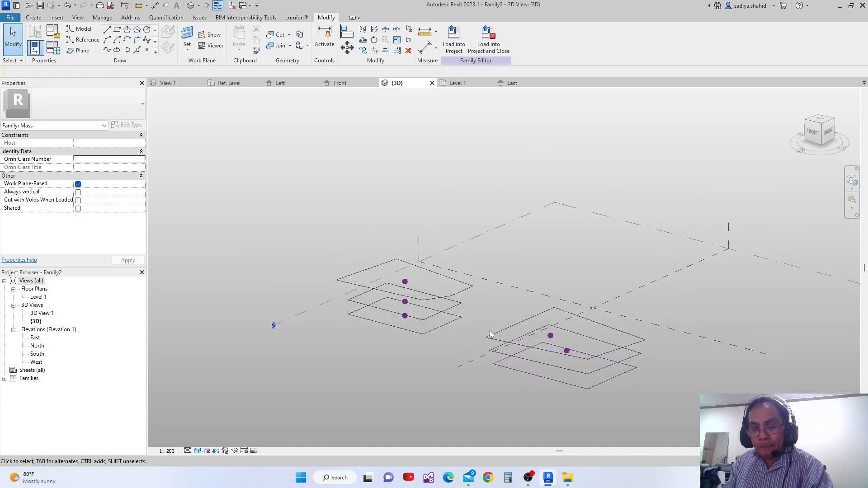
pyautogui.moveTo(492, 339); pyautogui.dragTo(455, 322, button='middle')
pyautogui.scroll(3, 457, 321)
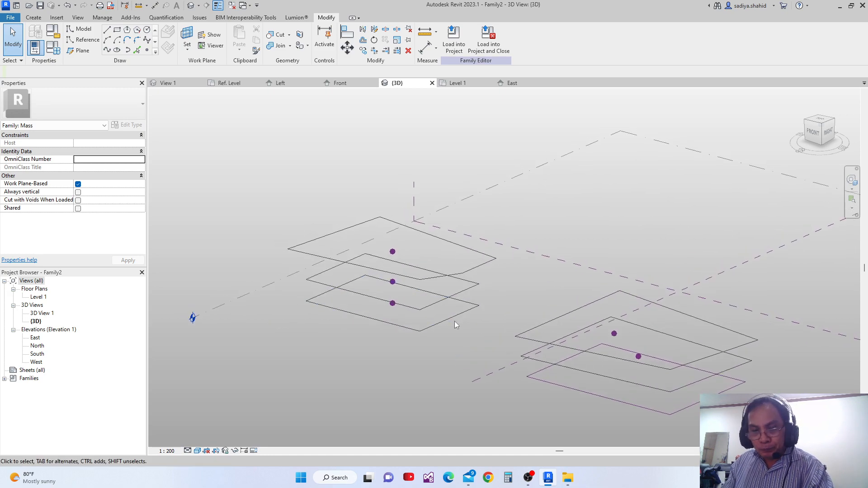
# Undo both dissolves, the profile added to the reference-line solid and the vertex moves that reshaped it.
pyautogui.hotkey('ctrl', 'z')
pyautogui.hotkey('ctrl', 'z')
pyautogui.hotkey('ctrl', 'z')
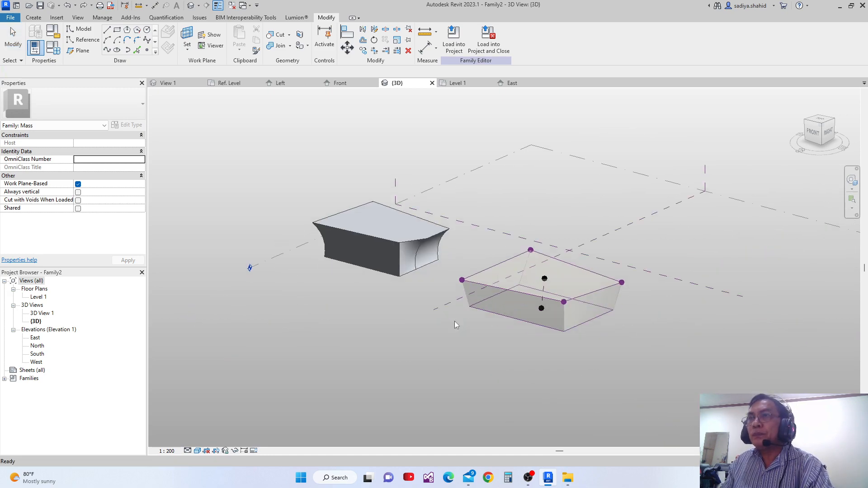
pyautogui.hotkey('ctrl', 'z')
pyautogui.hotkey('ctrl', 'z')
pyautogui.hotkey('ctrl', 'z')
pyautogui.hotkey('ctrl', 'z')
pyautogui.hotkey('ctrl', 'z')
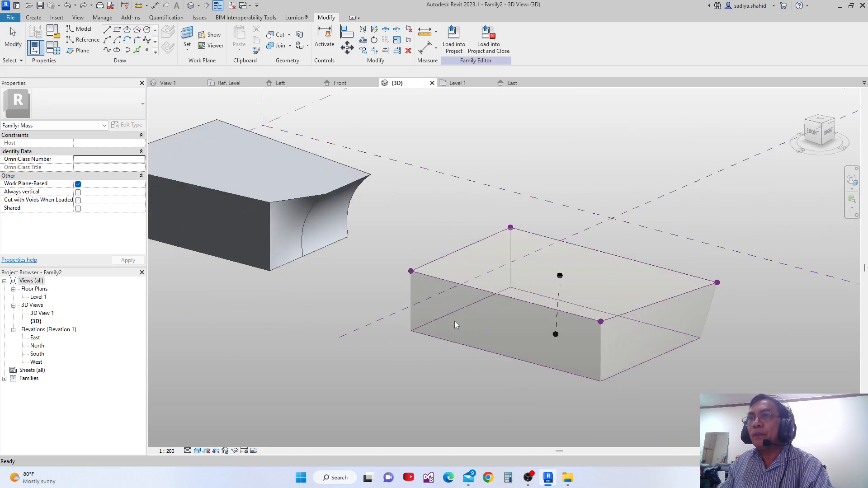
pyautogui.hotkey('ctrl', 'z')
pyautogui.hotkey('ctrl', 'z')
pyautogui.hotkey('ctrl', 'z')
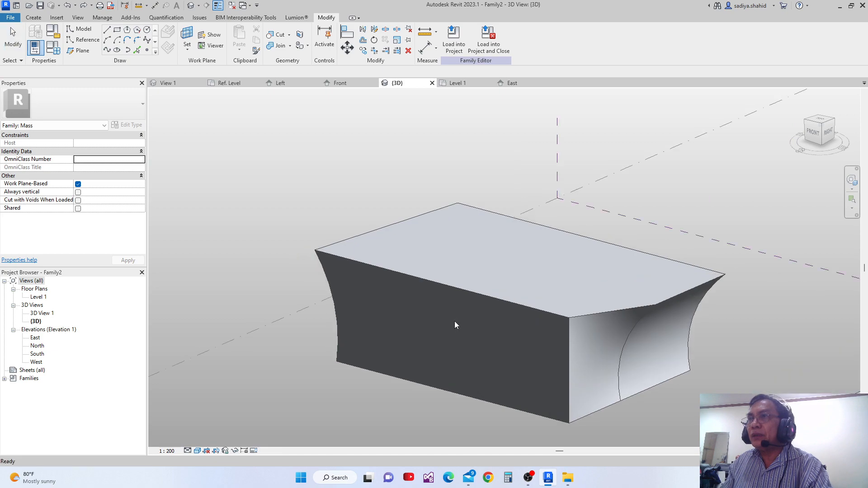
# Undo the remaining reshaping and the added edge on the model-line solid until it is a plain box again.
pyautogui.moveTo(454, 321); pyautogui.dragTo(606, 409, button='middle')
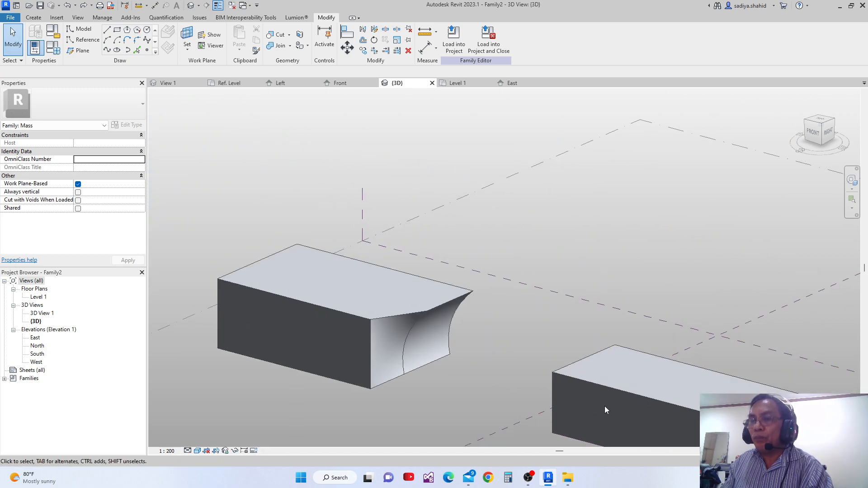
pyautogui.hotkey('ctrl', 'z')
pyautogui.hotkey('ctrl', 'z')
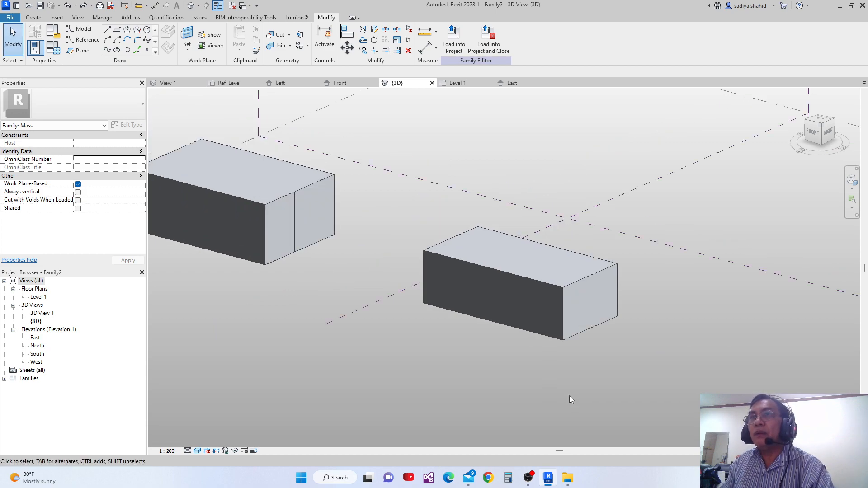
pyautogui.moveTo(570, 398); pyautogui.dragTo(676, 456, button='middle')
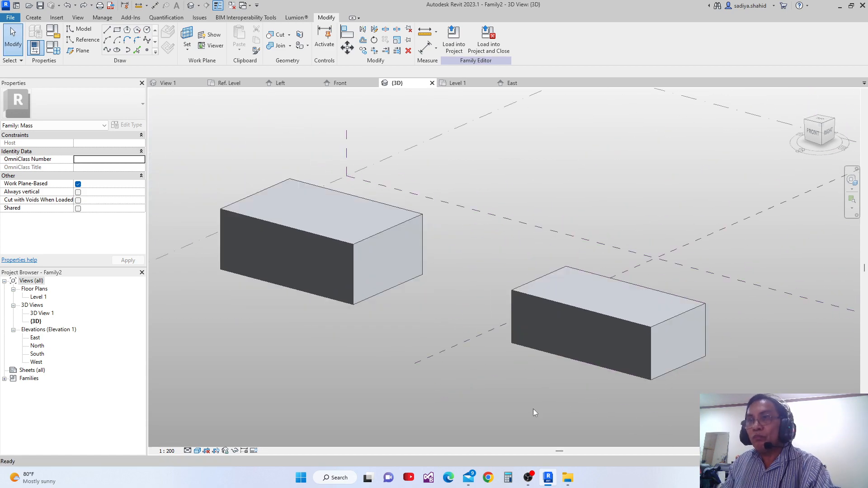
# Draw a model-line rectangle on the top face of the model-line solid, inset from the face's edges.
pyautogui.moveTo(533, 408); pyautogui.dragTo(554, 426, button='middle')
pyautogui.scroll(1, 488, 363)
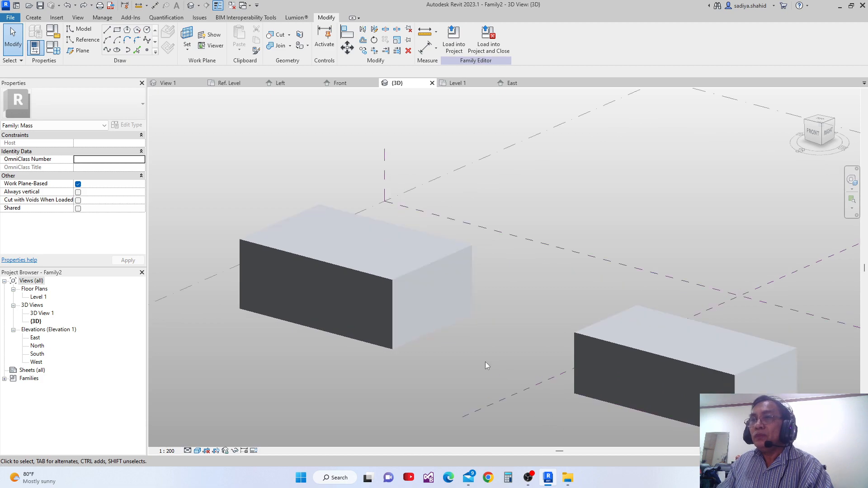
pyautogui.moveTo(491, 364); pyautogui.dragTo(529, 386, button='middle')
pyautogui.scroll(1, 481, 365)
pyautogui.moveTo(470, 285); pyautogui.dragTo(507, 288, button='middle')
pyautogui.scroll(-1, 471, 305)
pyautogui.scroll(1, 525, 322)
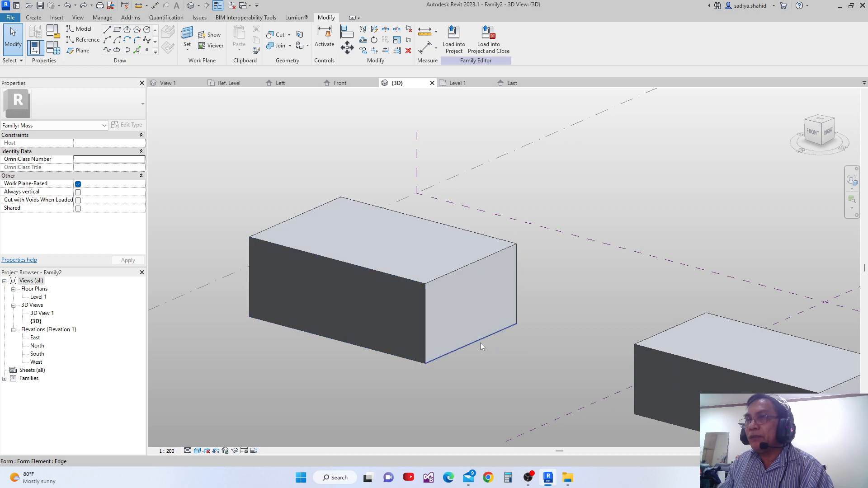
pyautogui.moveTo(435, 285); pyautogui.dragTo(415, 288, button='middle')
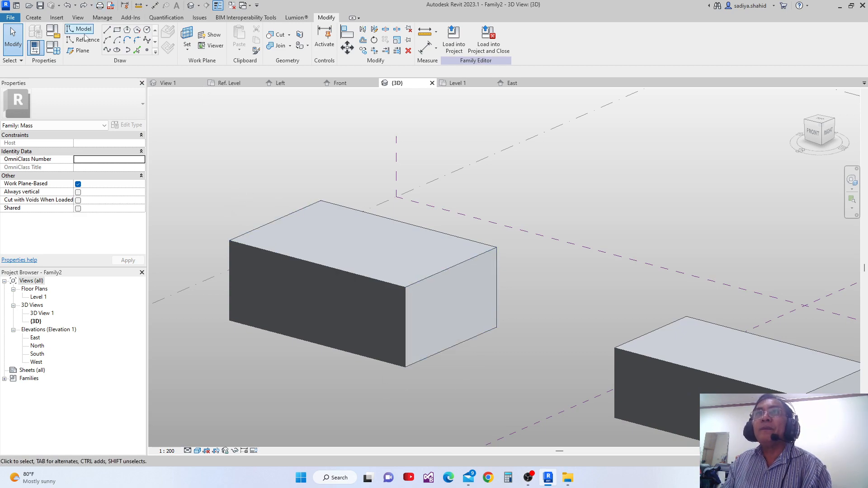
pyautogui.click(118, 31)
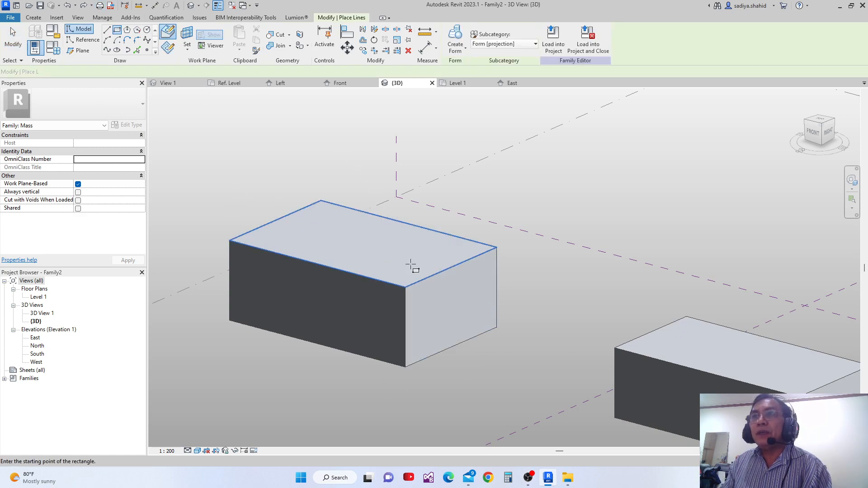
pyautogui.click(404, 287)
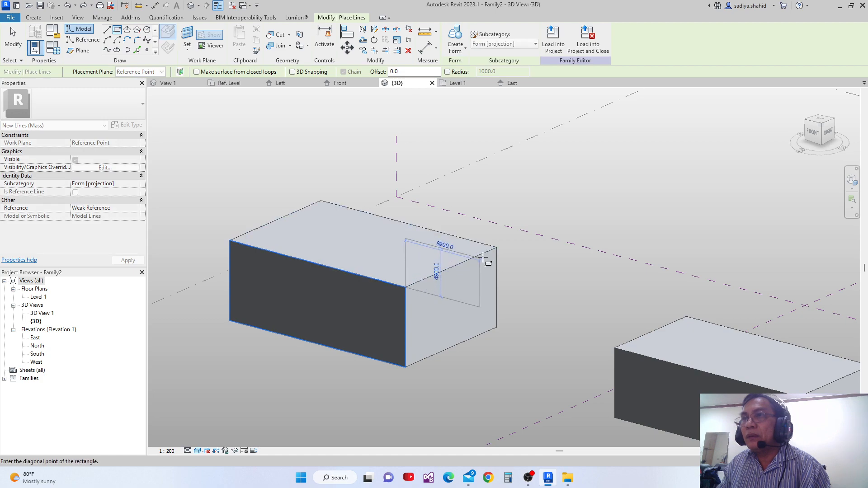
pyautogui.click(456, 240)
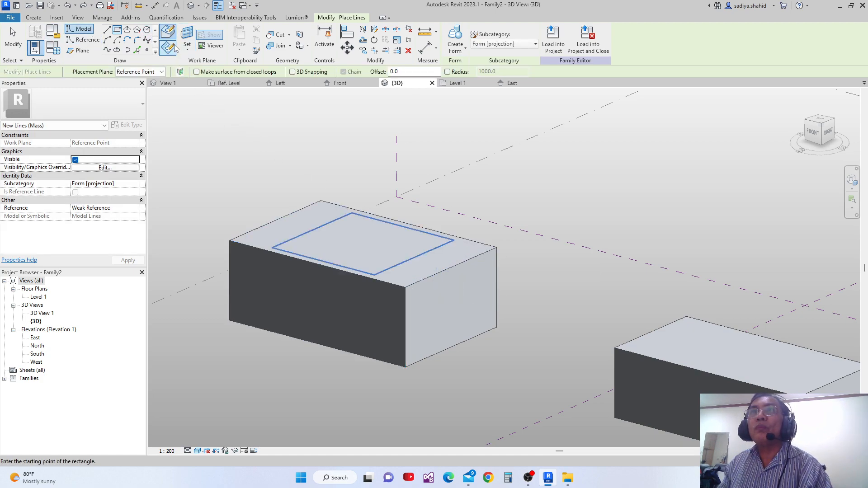
# Draw a model-line rectangle on the right end face of the model-line solid, from corner to opposite corner.
pyautogui.click(406, 289)
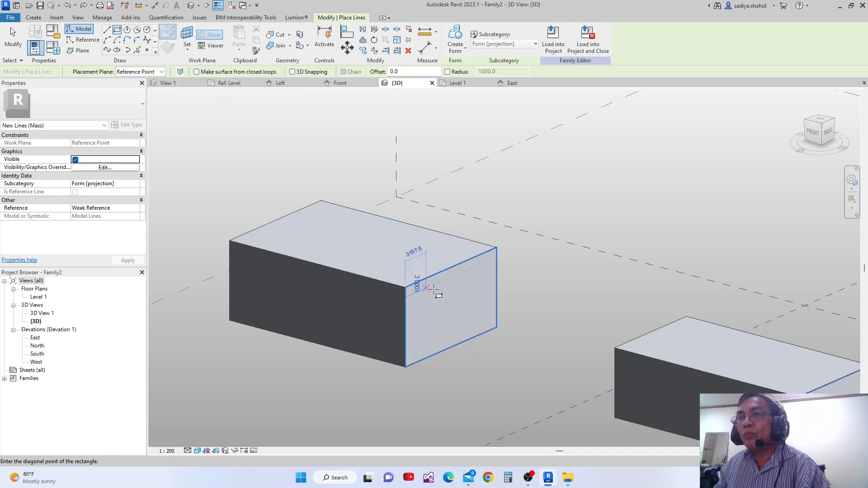
pyautogui.click(497, 324)
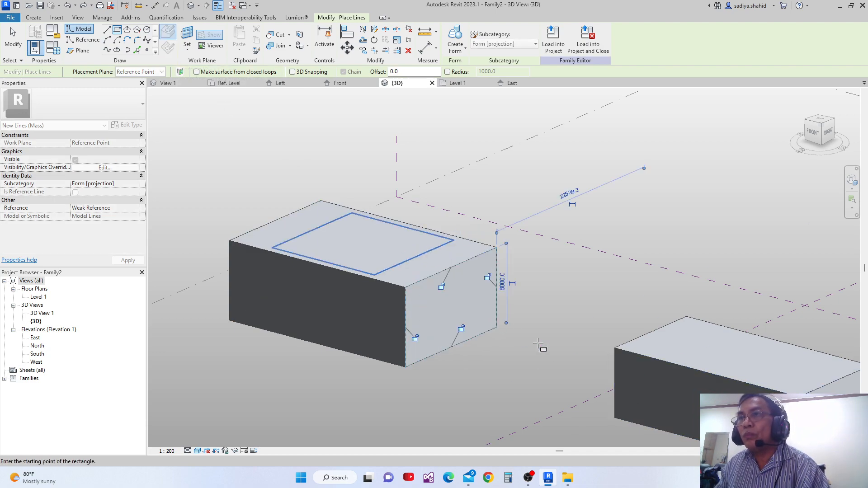
pyautogui.scroll(-2, 439, 381)
pyautogui.keyDown('shift'); pyautogui.moveTo(439, 382); pyautogui.dragTo(680, 381, button='middle'); pyautogui.keyUp('shift')
pyautogui.click(419, 355)
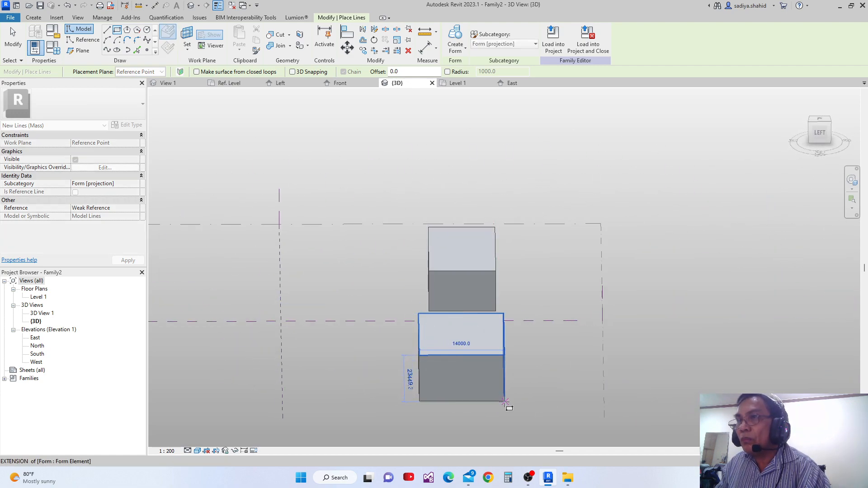
pyautogui.keyDown('shift'); pyautogui.moveTo(505, 402); pyautogui.dragTo(478, 381, button='middle'); pyautogui.keyUp('shift')
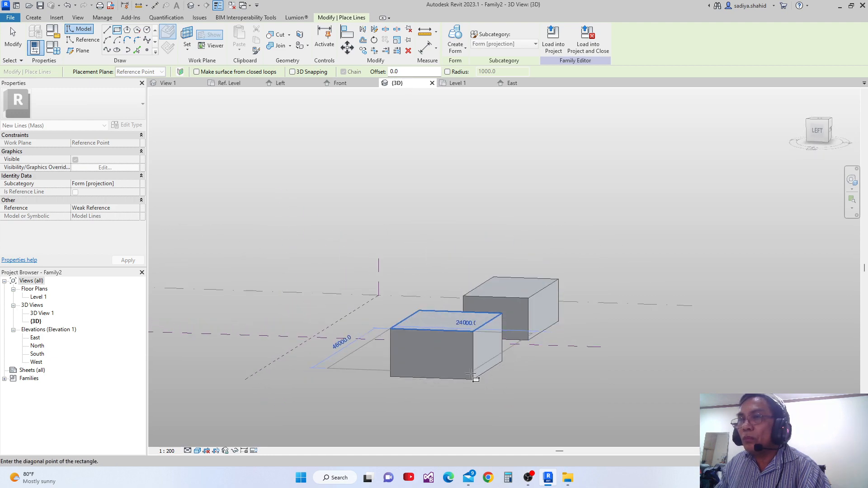
pyautogui.press('Escape')
pyautogui.press('Escape')
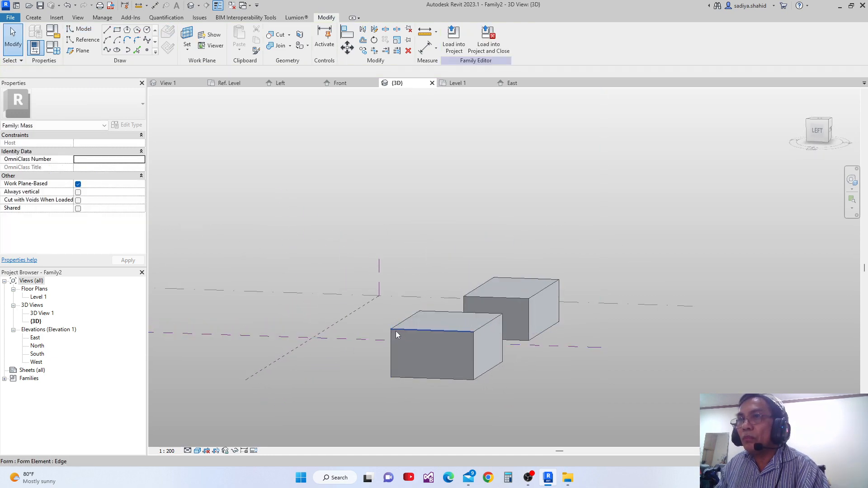
pyautogui.moveTo(397, 335)
pyautogui.keyDown('shift'); pyautogui.mouseDown(button='middle')
pyautogui.moveTo(418, 346)
pyautogui.moveTo(411, 342)
pyautogui.mouseUp(button='middle'); pyautogui.keyUp('shift')
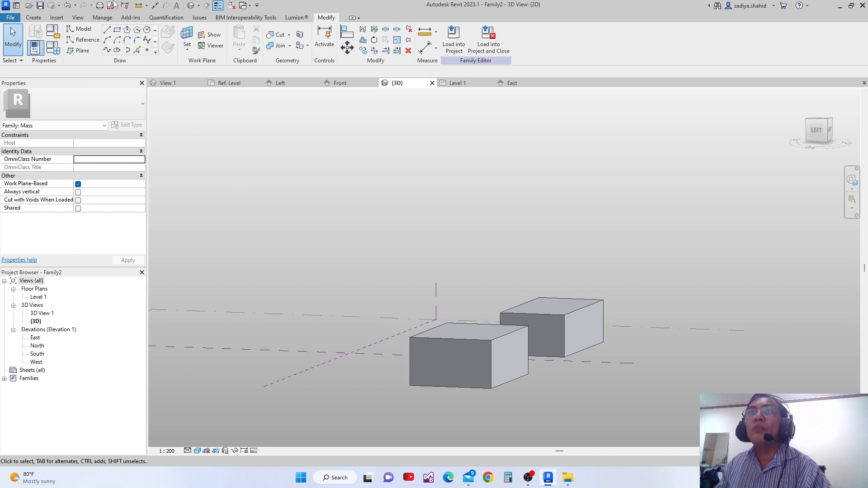
# Draw a model-line rectangle on the opposite end face of the same solid, matching the full face outline.
pyautogui.press('l')
pyautogui.press('i')
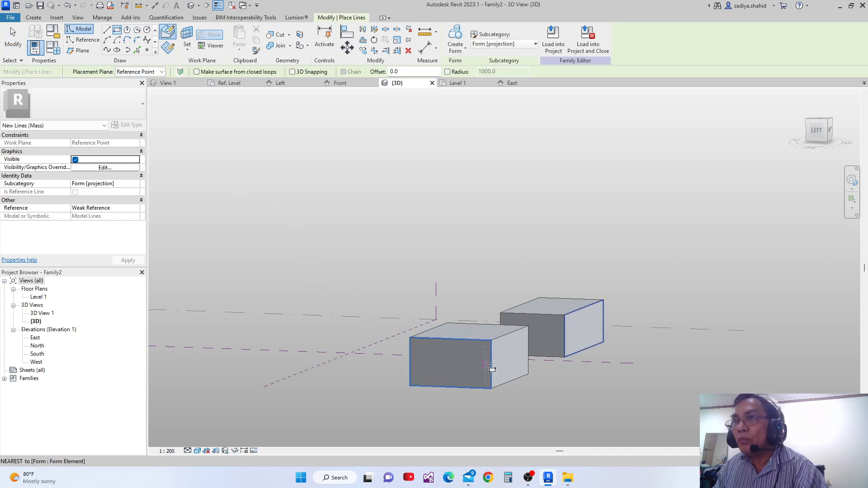
pyautogui.click(412, 340)
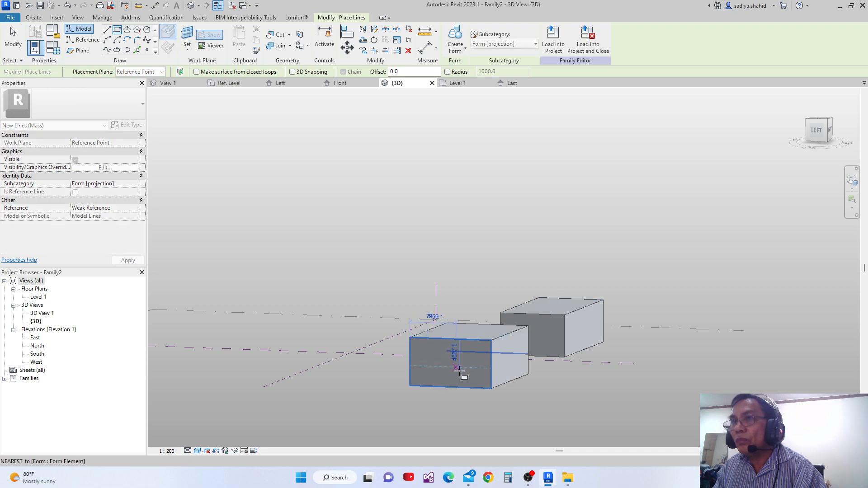
pyautogui.click(493, 389)
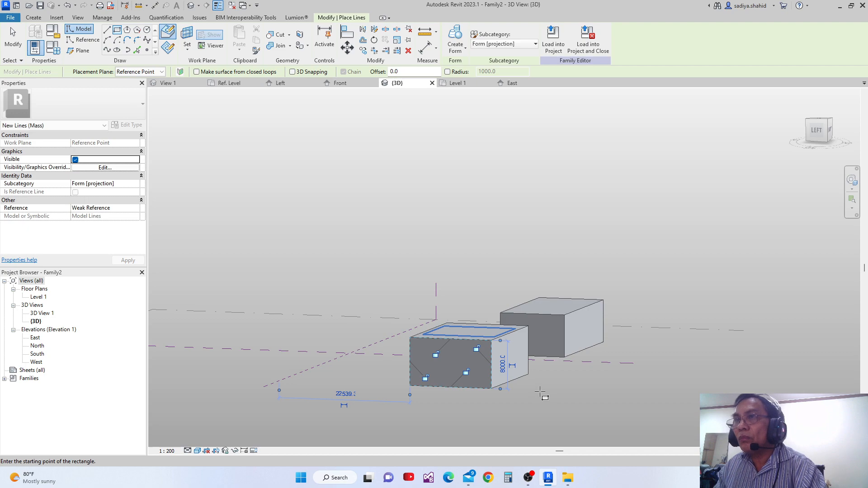
pyautogui.keyDown('shift'); pyautogui.moveTo(541, 394); pyautogui.dragTo(411, 427, button='middle'); pyautogui.keyUp('shift')
pyautogui.scroll(1, 474, 409)
pyautogui.click(490, 398)
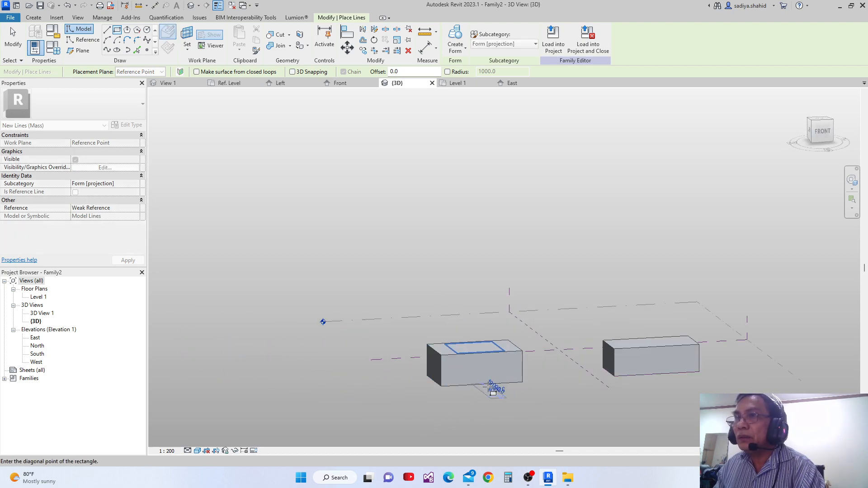
pyautogui.click(494, 395)
pyautogui.keyDown('shift'); pyautogui.moveTo(495, 395); pyautogui.dragTo(476, 396, button='middle'); pyautogui.keyUp('shift')
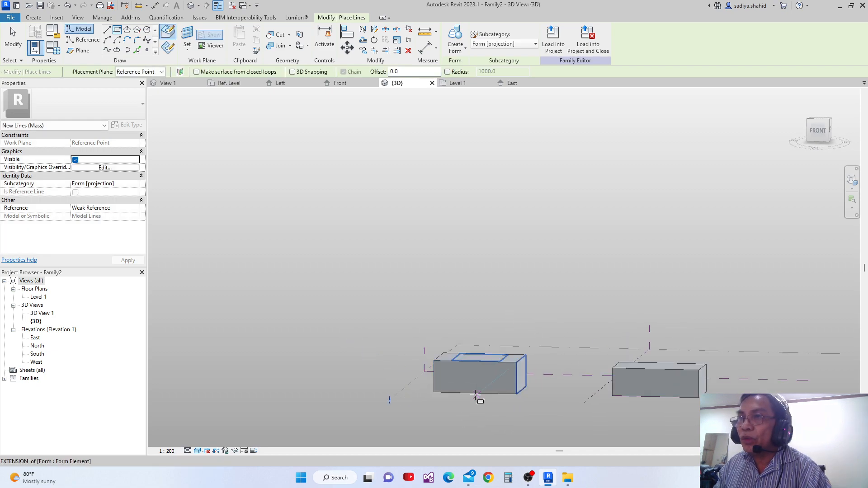
pyautogui.scroll(1, 475, 396)
pyautogui.press('Escape')
pyautogui.press('Escape')
# Delete the model-line solid form while keeping the two rectangles drawn on its end faces.
pyautogui.click(475, 378)
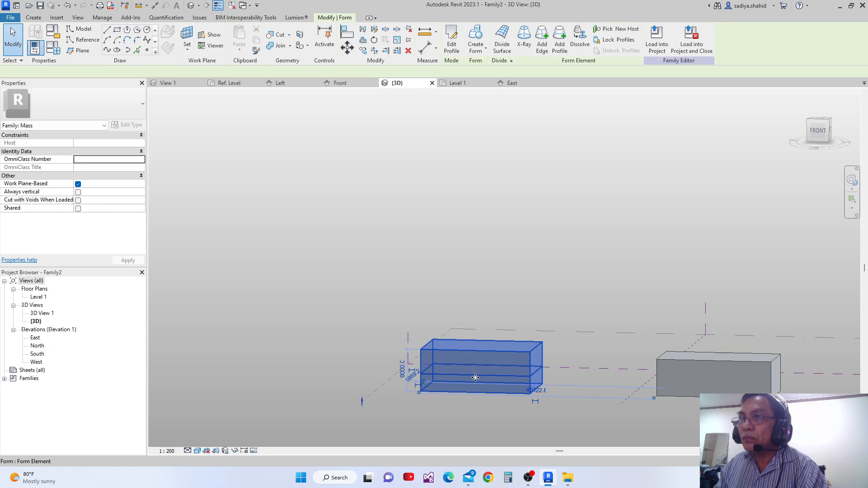
pyautogui.press('Delete')
pyautogui.scroll(-1, 505, 392)
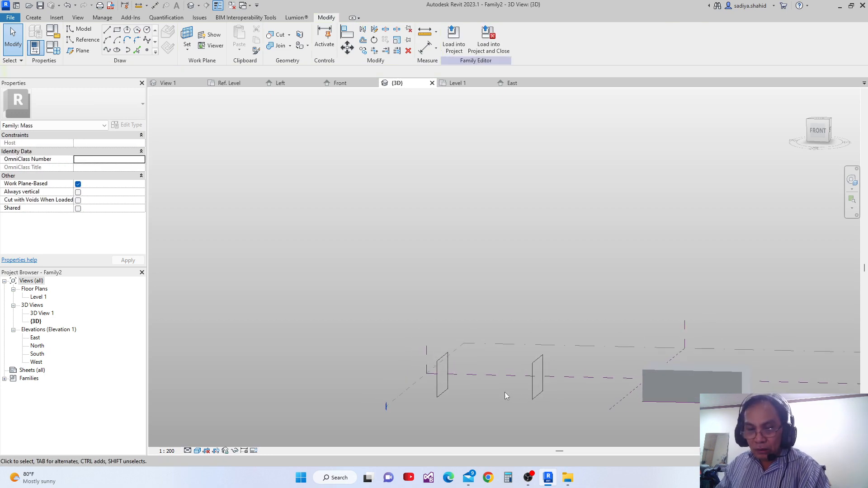
pyautogui.keyDown('shift'); pyautogui.moveTo(505, 392); pyautogui.dragTo(447, 454, button='middle'); pyautogui.keyUp('shift')
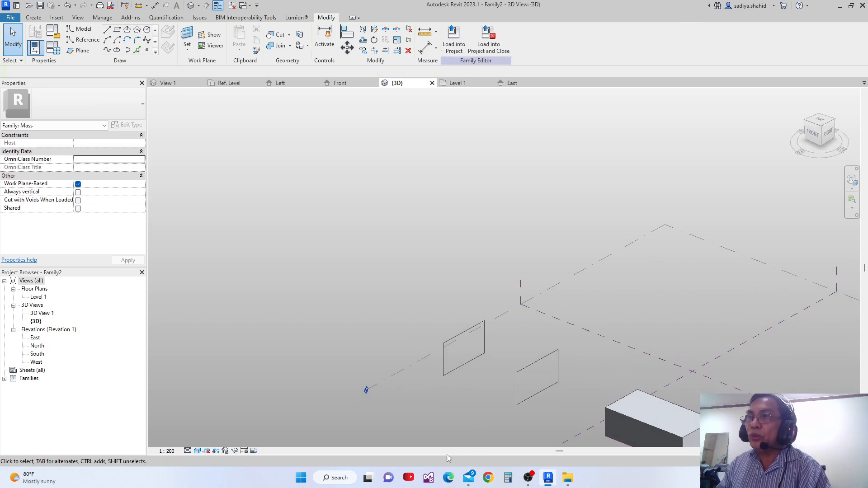
# Create a solid form from the two end rectangles of model lines.
pyautogui.click(525, 367)
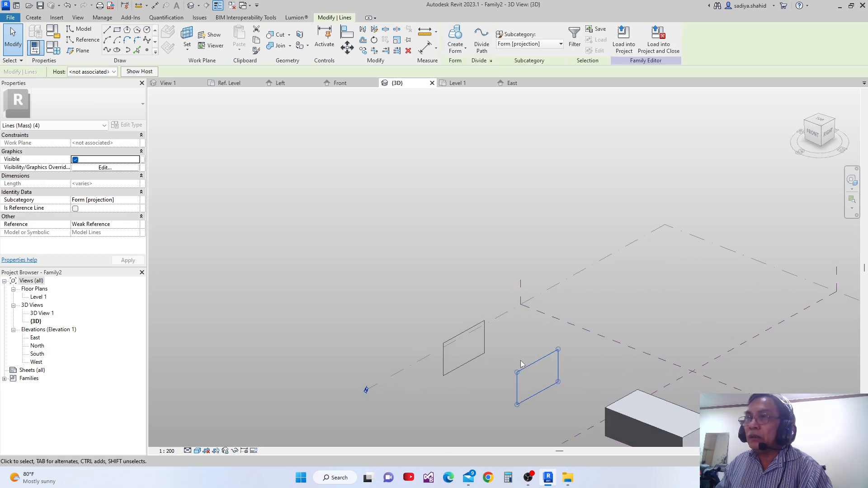
pyautogui.keyDown('ctrl'); pyautogui.click(458, 338); pyautogui.keyUp('ctrl')
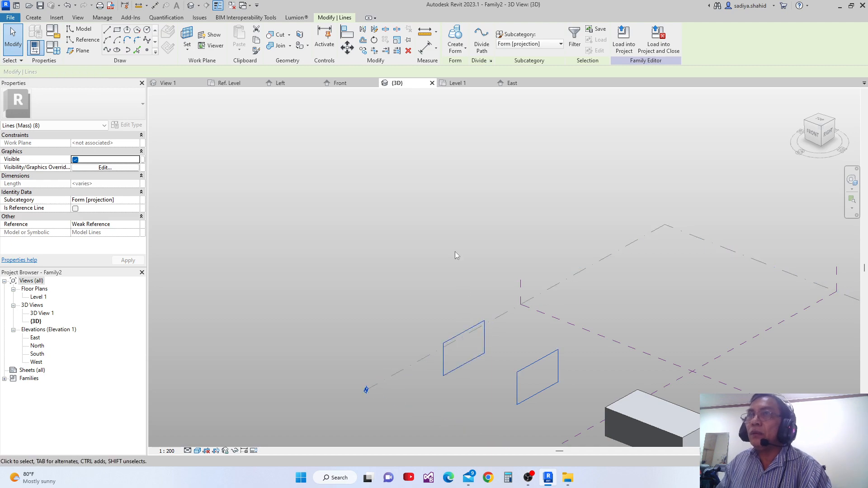
pyautogui.click(454, 32)
pyautogui.keyDown('shift'); pyautogui.moveTo(479, 197); pyautogui.dragTo(469, 174, button='middle'); pyautogui.keyUp('shift')
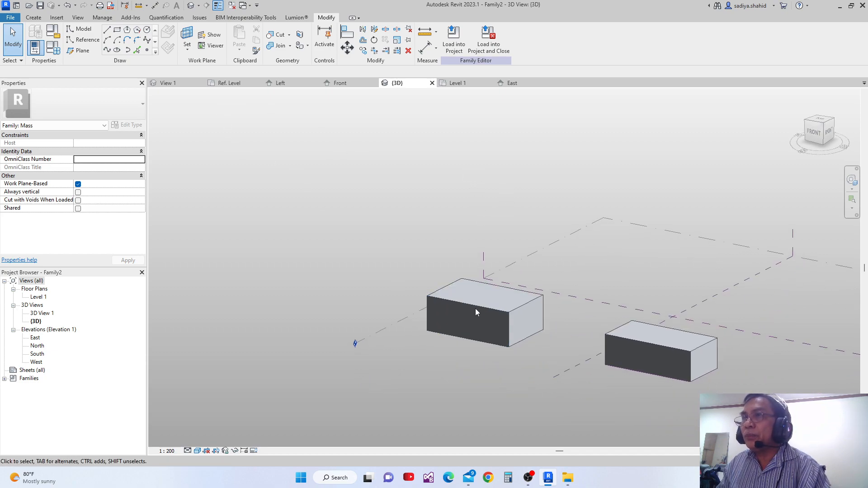
pyautogui.keyDown('shift'); pyautogui.moveTo(475, 308); pyautogui.dragTo(514, 315, button='middle'); pyautogui.keyUp('shift')
pyautogui.scroll(2, 514, 315)
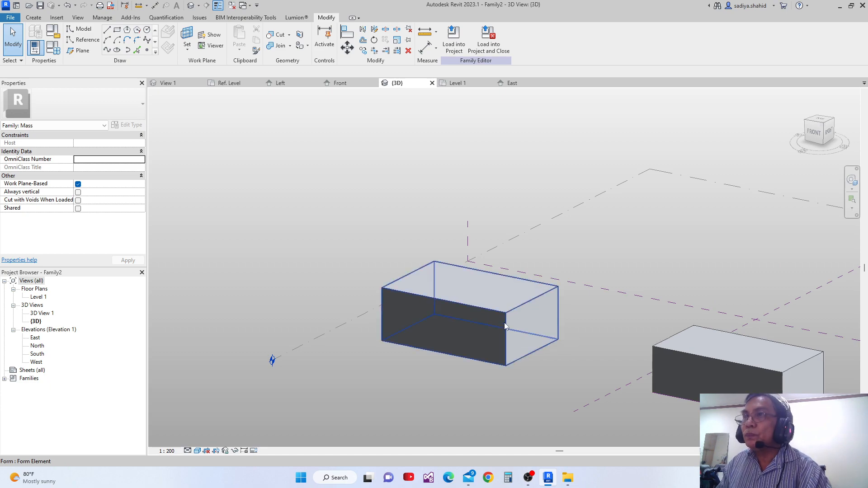
# Add a profile to the new solid roughly midway between its two end faces.
pyautogui.click(504, 326)
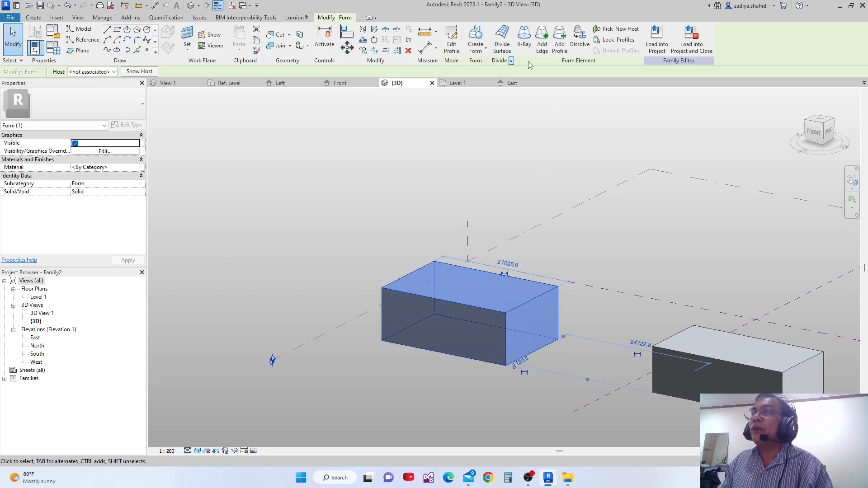
pyautogui.click(559, 47)
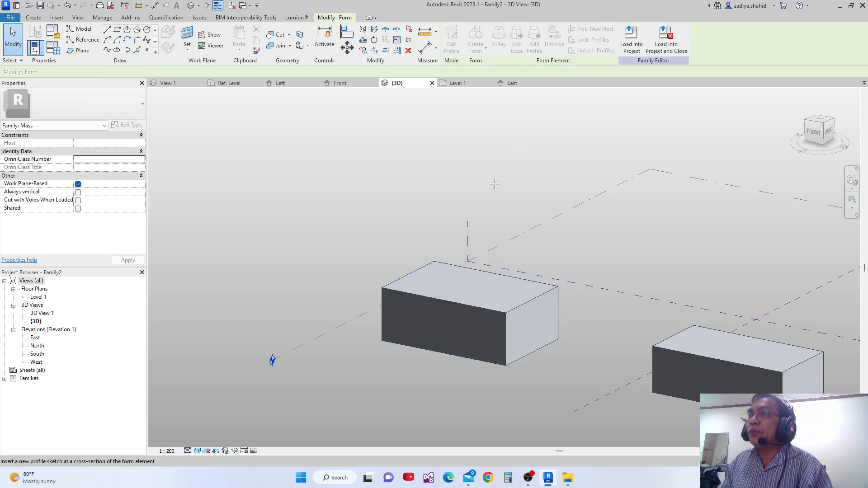
pyautogui.click(453, 303)
pyautogui.scroll(-2, 550, 294)
pyautogui.press('Escape')
# Dissolve the solid with the added middle profile back into its profile loops.
pyautogui.moveTo(551, 311); pyautogui.dragTo(495, 384, button='middle')
pyautogui.scroll(2, 504, 355)
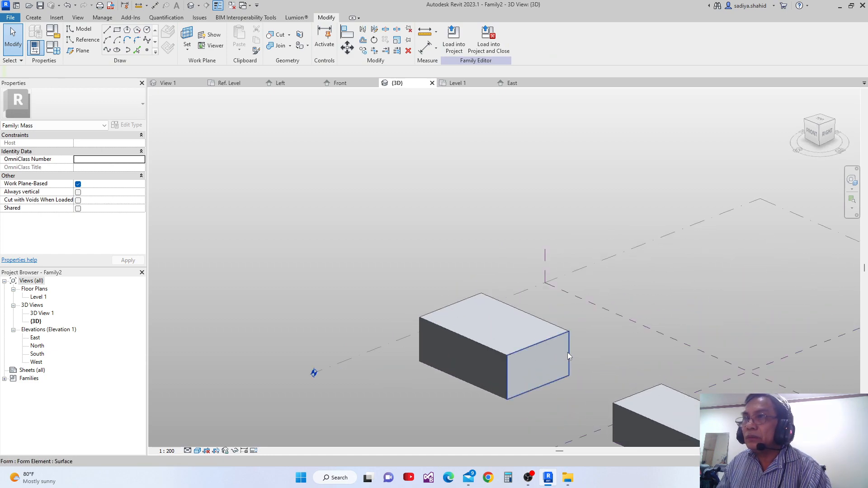
pyautogui.press('Tab')
pyautogui.click(525, 347)
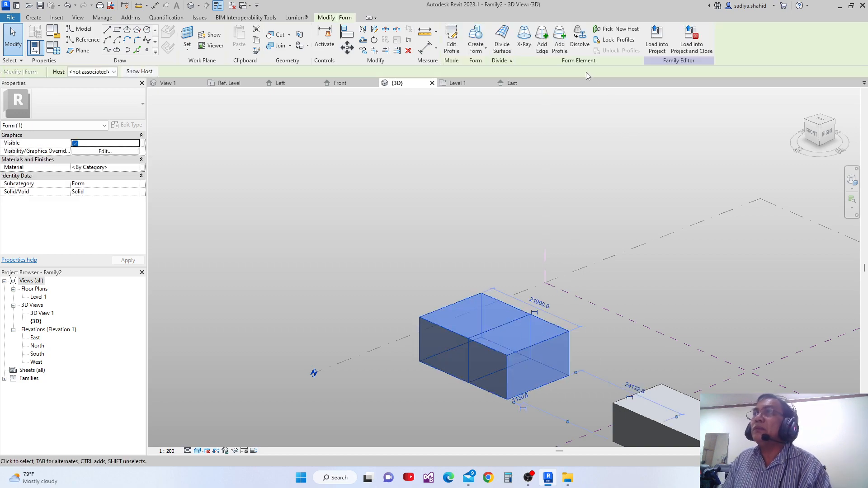
pyautogui.click(580, 47)
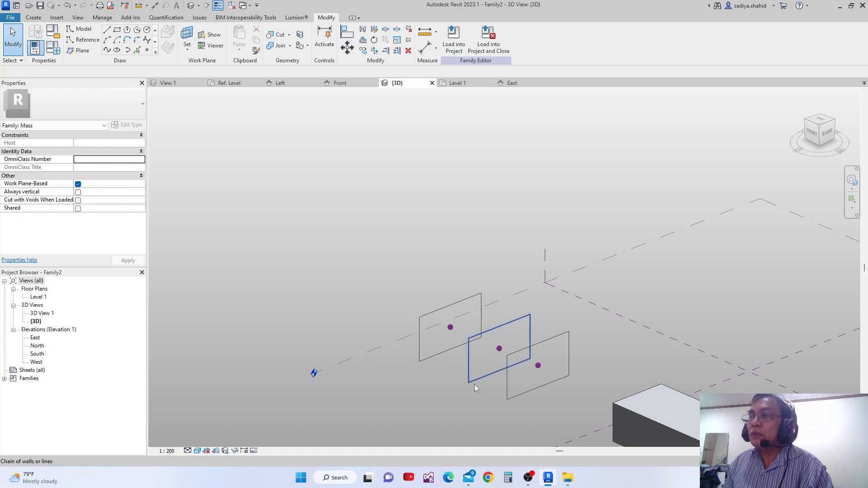
# Delete the three reference points at the centres of the dissolved profile rectangles.
pyautogui.moveTo(474, 385)
pyautogui.mouseDown(button='middle')
pyautogui.moveTo(481, 374)
pyautogui.moveTo(480, 393)
pyautogui.mouseUp(button='middle')
pyautogui.scroll(3, 418, 344)
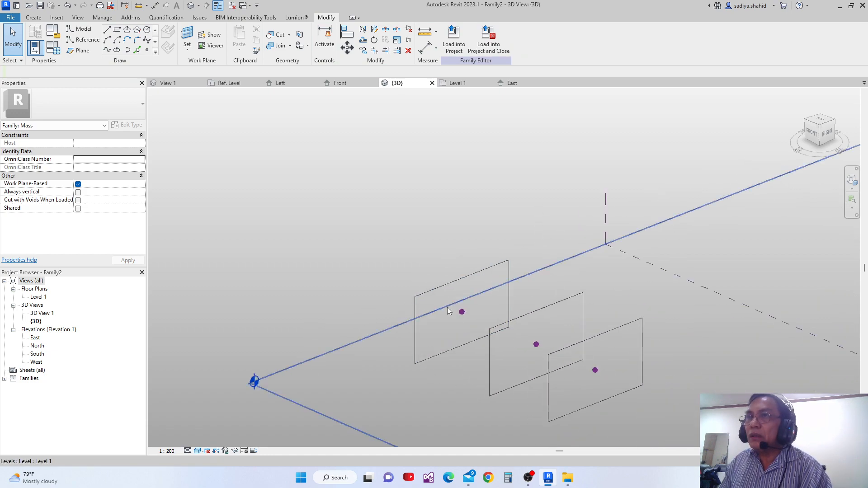
pyautogui.moveTo(469, 322)
pyautogui.mouseDown()
pyautogui.moveTo(474, 329)
pyautogui.moveTo(473, 321)
pyautogui.mouseUp()
pyautogui.scroll(2, 462, 312)
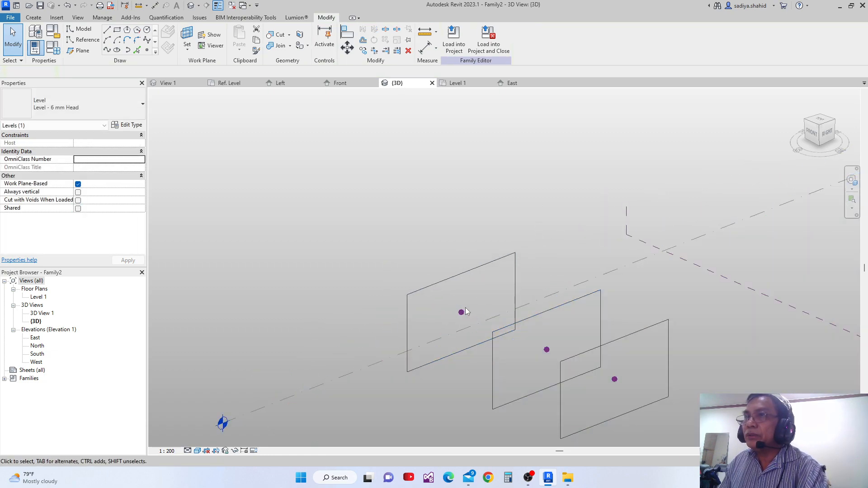
pyautogui.scroll(1, 462, 312)
pyautogui.click(461, 313)
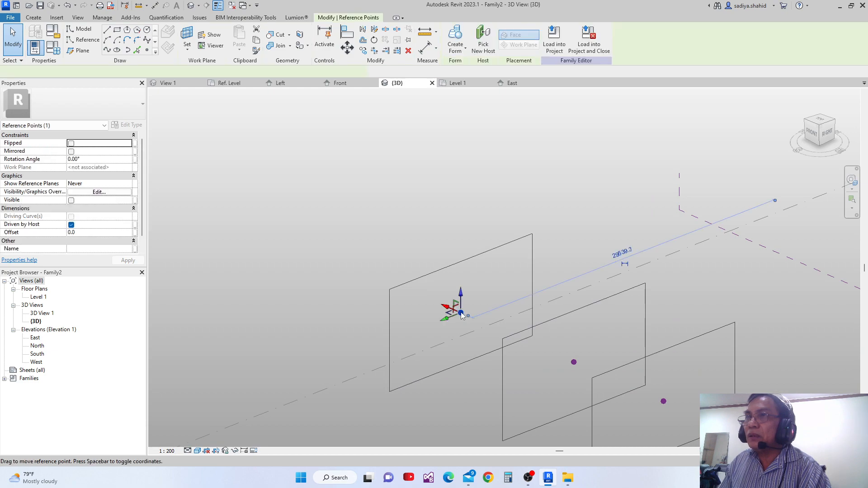
pyautogui.click(576, 367)
pyautogui.click(574, 363)
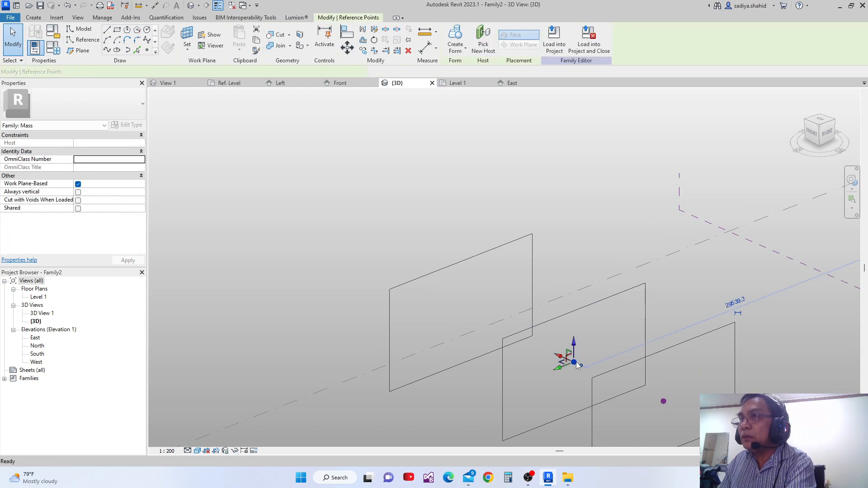
pyautogui.click(663, 399)
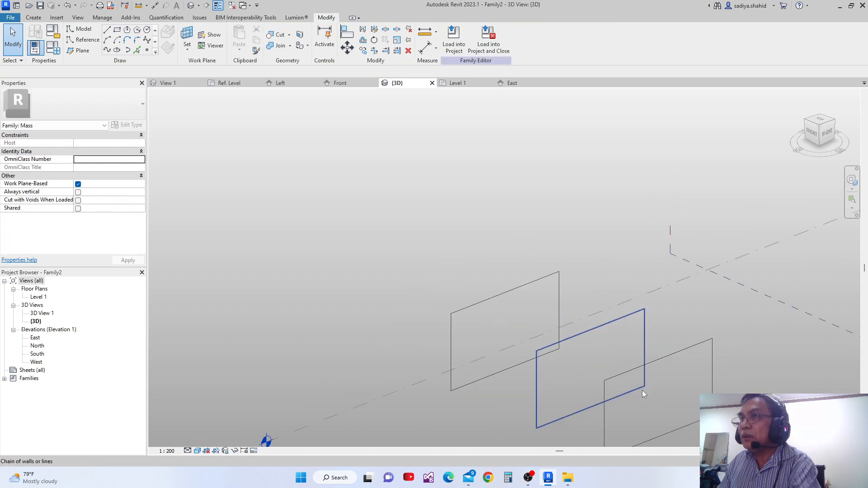
# Move the middle profile rectangle sideways within its plane so it is offset from the two end rectangles.
pyautogui.keyDown('shift'); pyautogui.moveTo(642, 389); pyautogui.dragTo(589, 387, button='middle'); pyautogui.keyUp('shift')
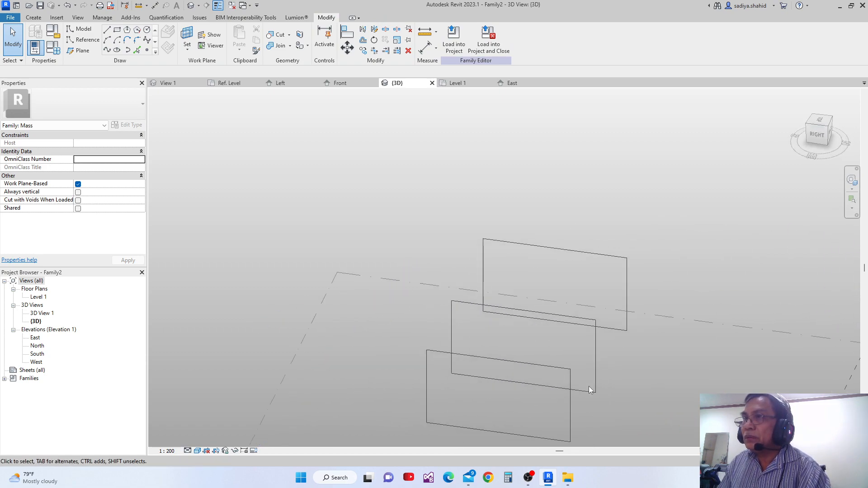
pyautogui.click(595, 389)
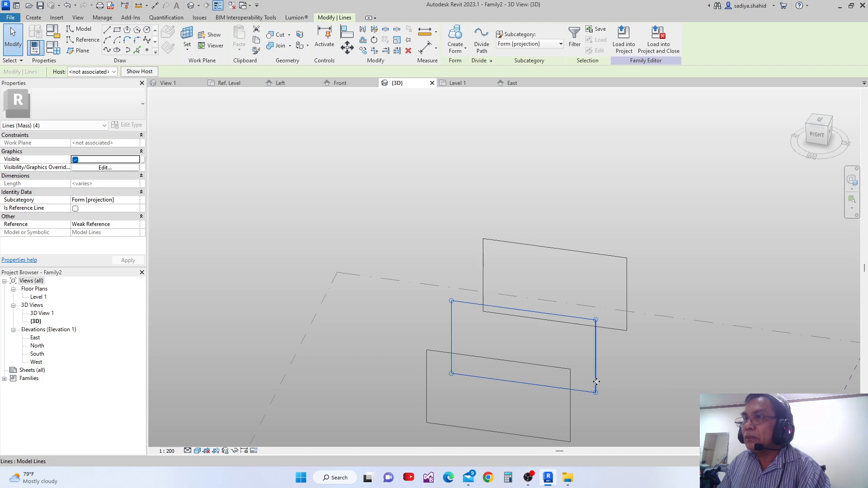
pyautogui.moveTo(599, 382); pyautogui.dragTo(630, 387)
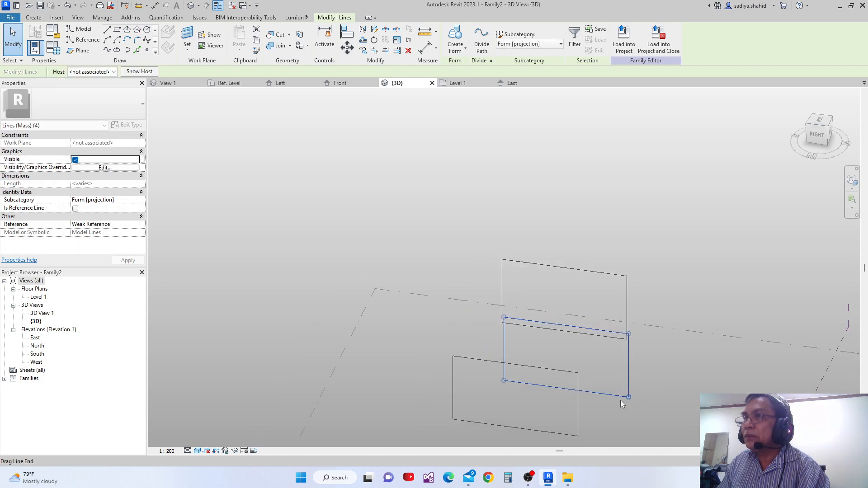
pyautogui.keyDown('shift'); pyautogui.moveTo(631, 388); pyautogui.dragTo(597, 365, button='middle'); pyautogui.keyUp('shift')
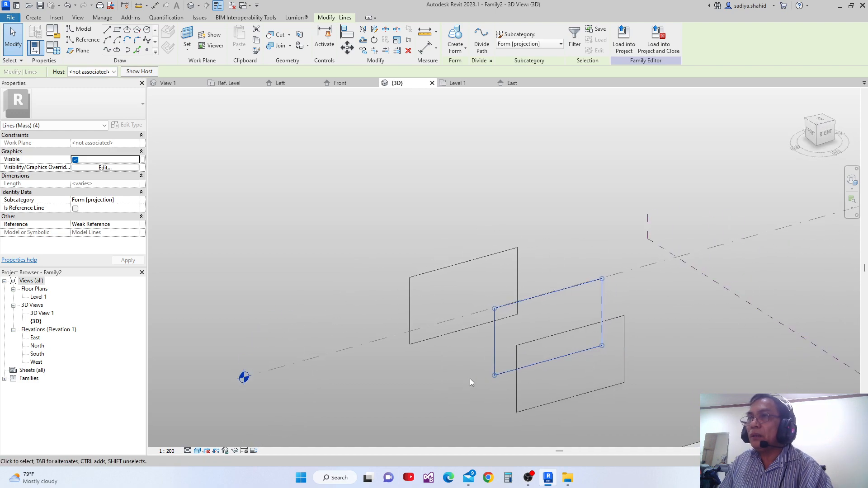
# Select all three profile rectangles, create a curved solid form through them, and inspect its shape.
pyautogui.moveTo(470, 378); pyautogui.dragTo(513, 382, button='middle')
pyautogui.scroll(-2, 433, 286)
pyautogui.moveTo(392, 226); pyautogui.dragTo(643, 381)
pyautogui.keyDown('shift'); pyautogui.moveTo(569, 380); pyautogui.dragTo(640, 372, button='middle'); pyautogui.keyUp('shift')
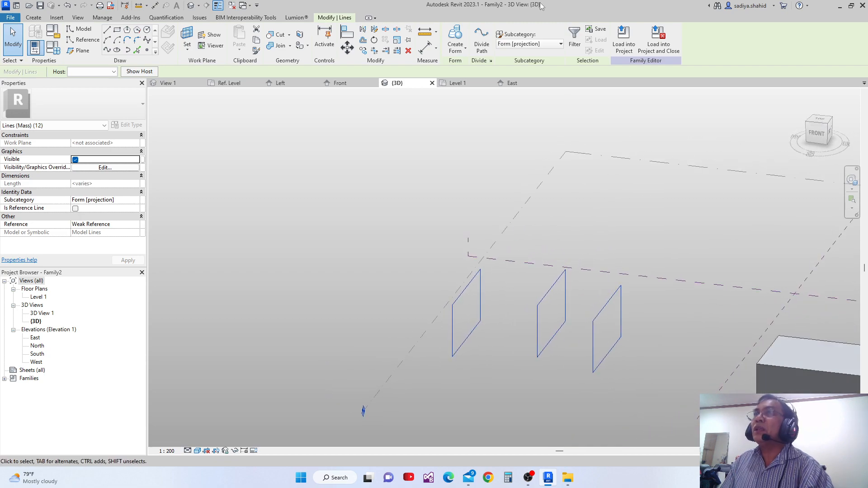
pyautogui.click(453, 38)
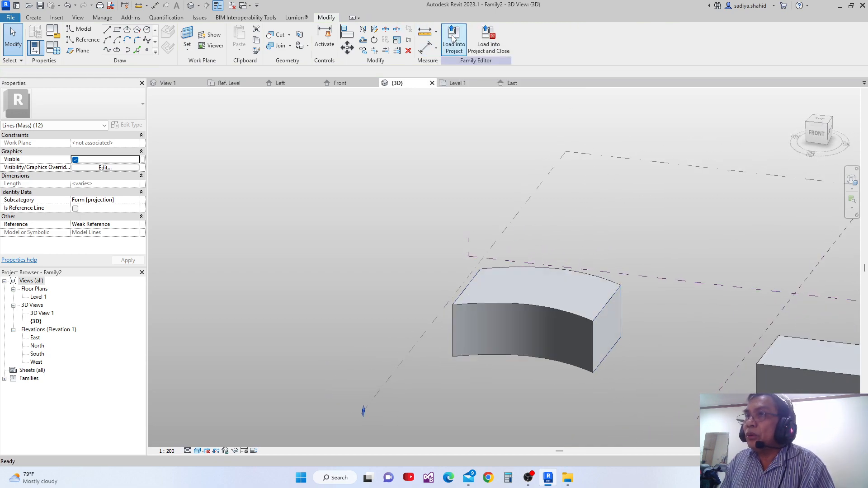
pyautogui.click(502, 138)
pyautogui.keyDown('shift'); pyautogui.moveTo(502, 138); pyautogui.dragTo(450, 289, button='middle'); pyautogui.keyUp('shift')
pyautogui.keyDown('shift'); pyautogui.moveTo(500, 358); pyautogui.dragTo(538, 307, button='middle'); pyautogui.keyUp('shift')
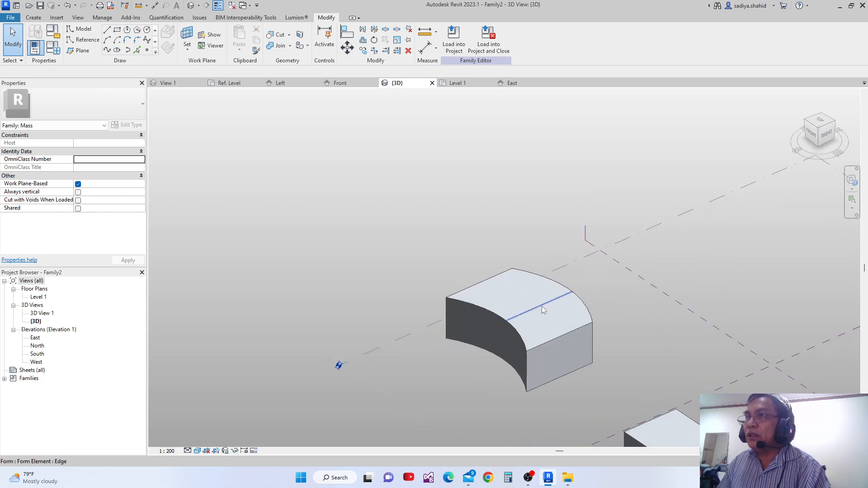
# Raise the top edge of the curved form's middle profile so the solid arches upward.
pyautogui.click(543, 310)
pyautogui.moveTo(541, 318); pyautogui.dragTo(541, 299)
pyautogui.moveTo(566, 325); pyautogui.dragTo(534, 245, button='middle')
pyautogui.keyDown('shift'); pyautogui.moveTo(566, 307); pyautogui.dragTo(550, 319, button='middle'); pyautogui.keyUp('shift')
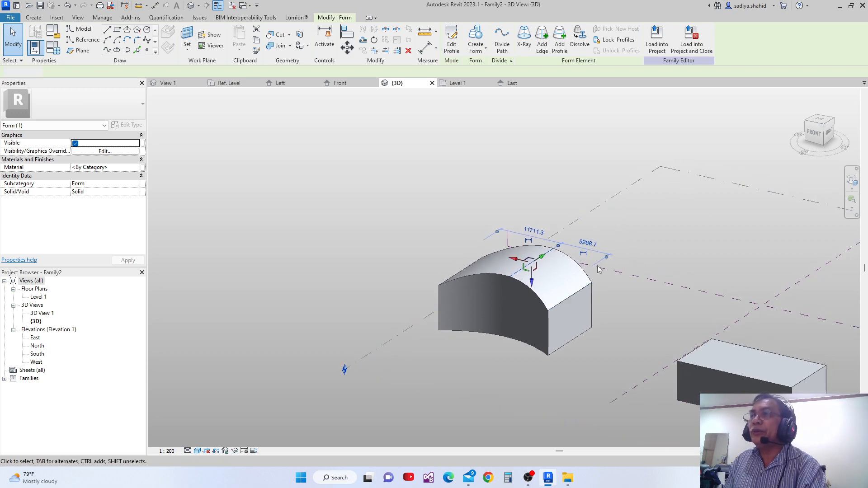
pyautogui.click(598, 290)
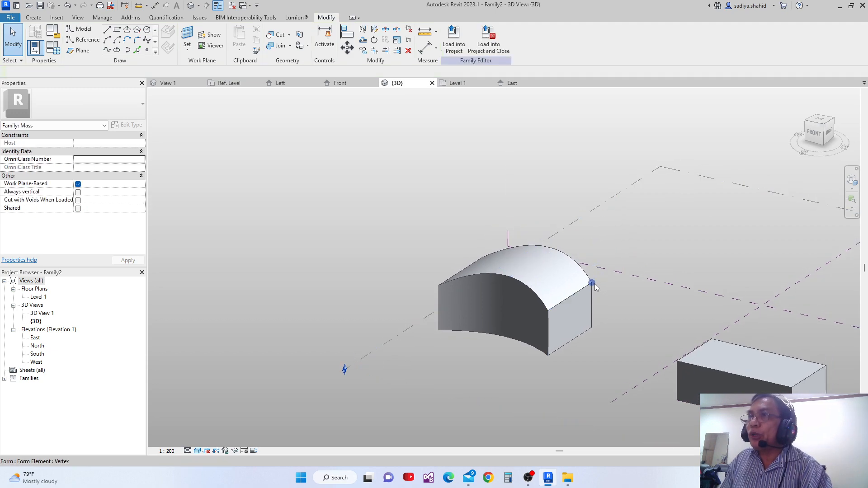
# Pull one top corner vertex at the curved form's end outward, then move that end's whole top edge outward too.
pyautogui.click(593, 284)
pyautogui.moveTo(613, 286); pyautogui.dragTo(627, 290)
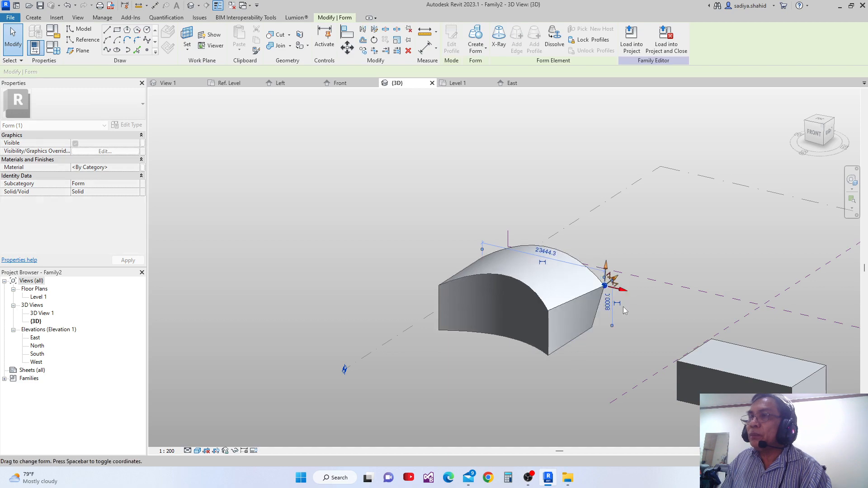
pyautogui.moveTo(590, 320); pyautogui.dragTo(593, 308, button='middle')
pyautogui.click(551, 300)
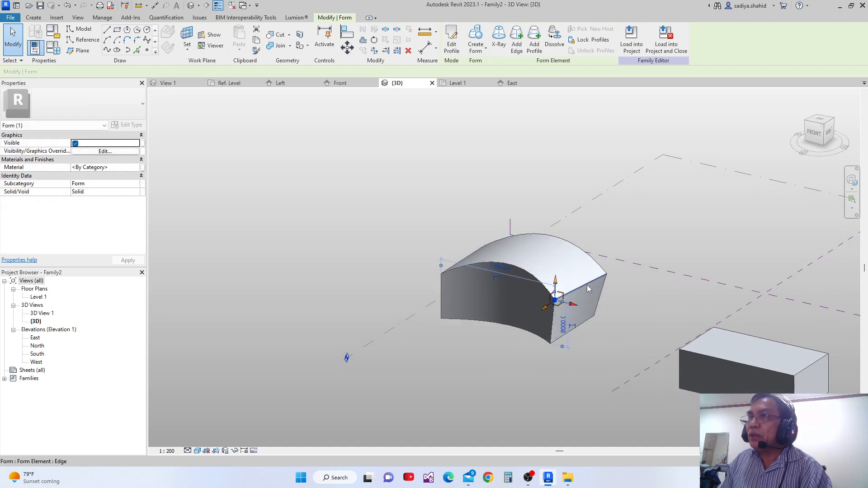
pyautogui.click(587, 286)
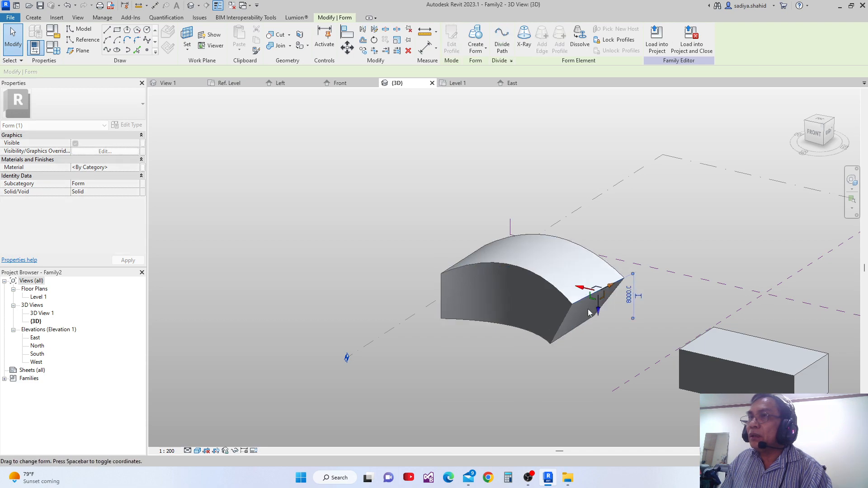
# Examine the reshaped form from several angles, selecting its slanted end face and its curved lower edge.
pyautogui.click(582, 325)
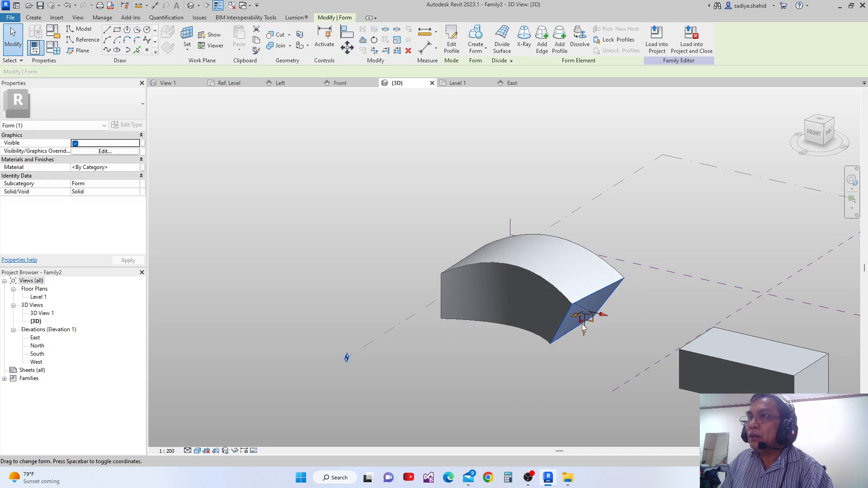
pyautogui.click(512, 335)
pyautogui.moveTo(516, 333); pyautogui.dragTo(557, 307, button='middle')
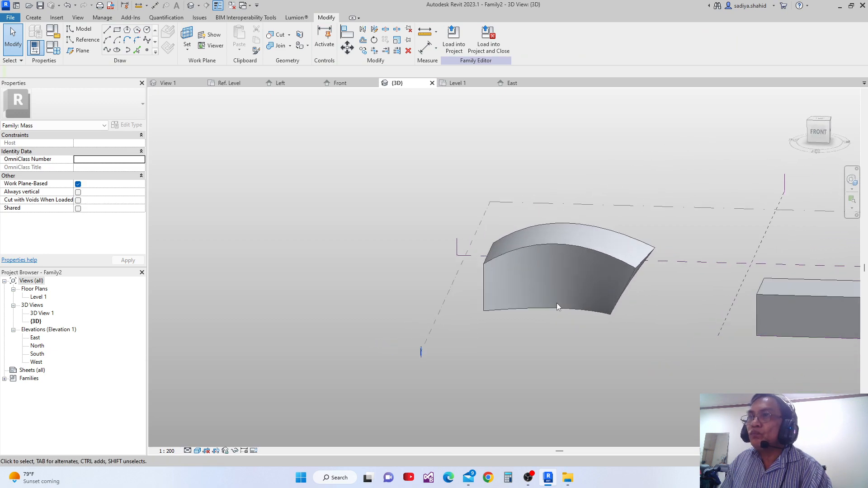
pyautogui.click(510, 311)
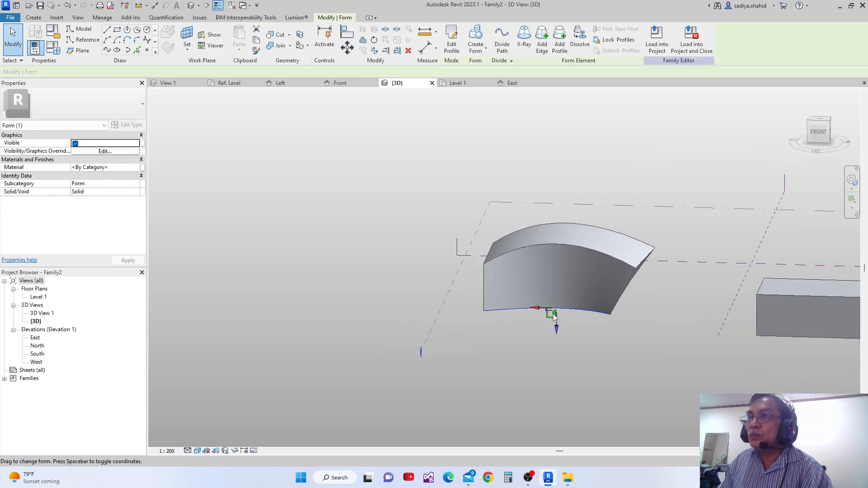
pyautogui.scroll(-4, 553, 321)
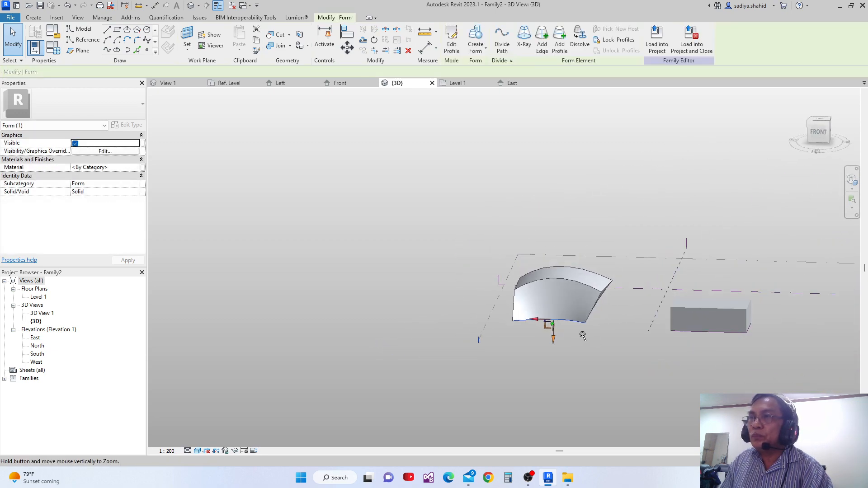
pyautogui.keyDown('shift'); pyautogui.moveTo(576, 334); pyautogui.dragTo(531, 349, button='middle'); pyautogui.keyUp('shift')
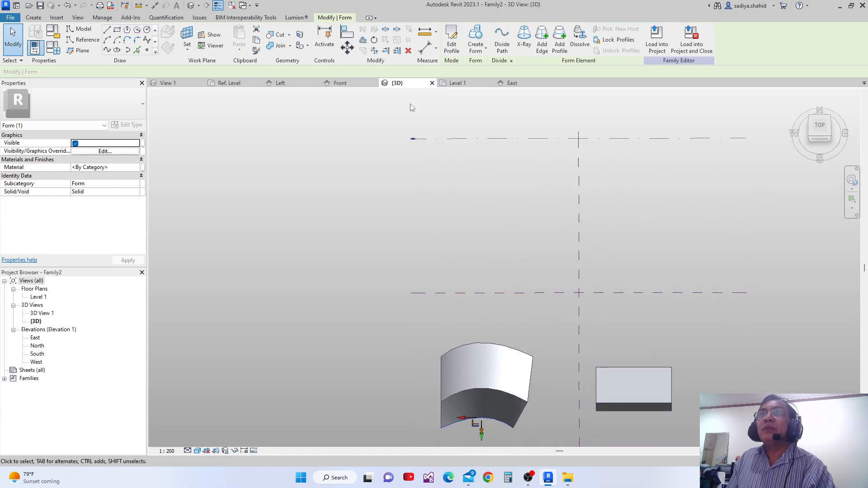
pyautogui.scroll(-2, 543, 300)
pyautogui.keyDown('shift'); pyautogui.moveTo(538, 301); pyautogui.dragTo(517, 242, button='middle'); pyautogui.keyUp('shift')
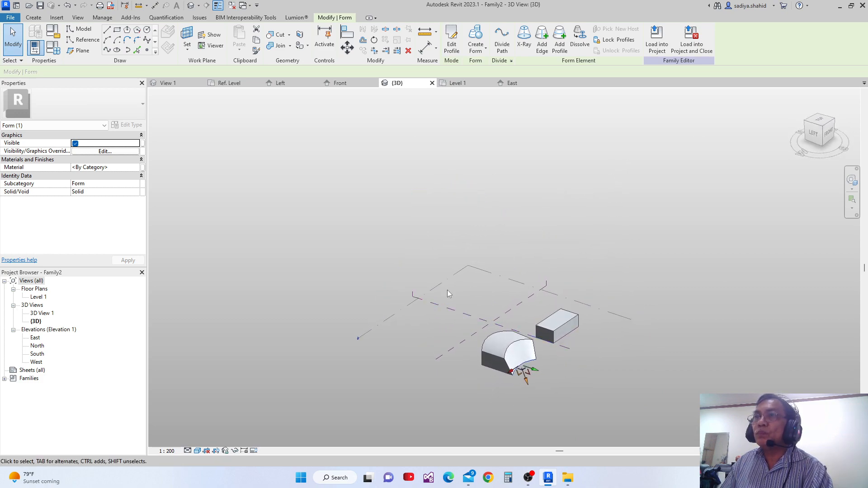
# Draw an open model-line arc with a radius of about 6900 mm on Level 1, away from the two solids.
pyautogui.click(402, 311)
pyautogui.keyDown('shift'); pyautogui.moveTo(436, 330); pyautogui.dragTo(493, 322, button='middle'); pyautogui.keyUp('shift')
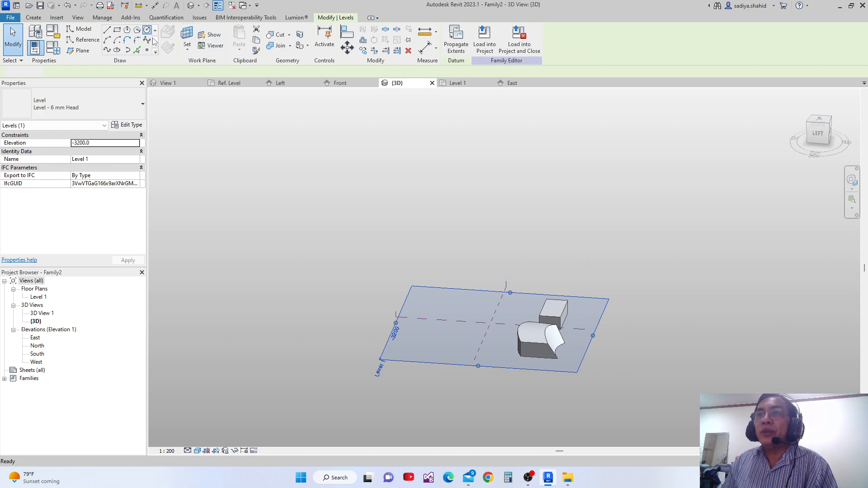
pyautogui.click(147, 29)
pyautogui.scroll(3, 417, 335)
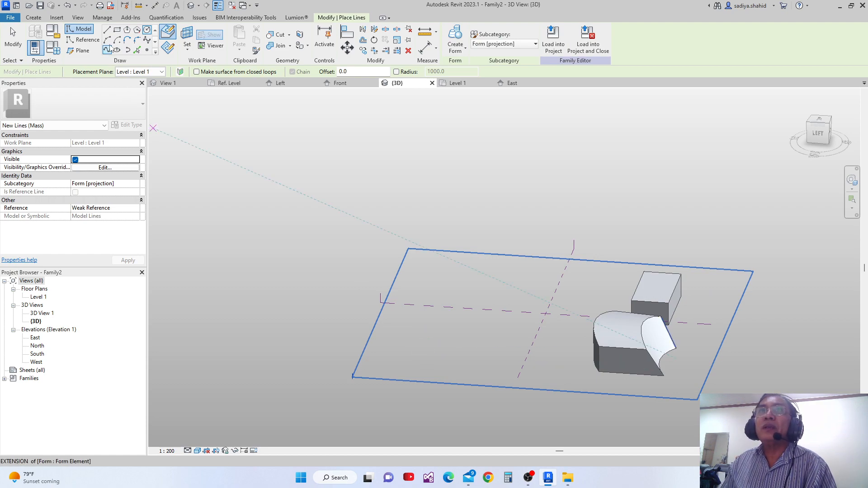
pyautogui.click(108, 41)
pyautogui.click(391, 333)
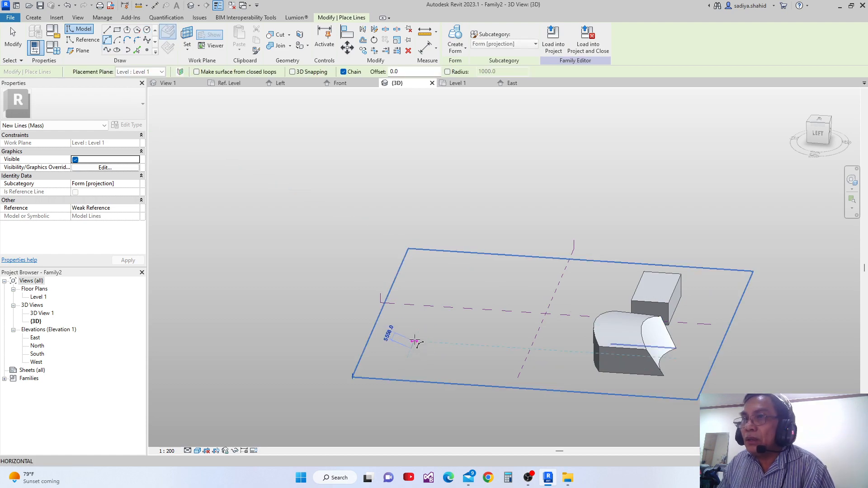
pyautogui.click(418, 327)
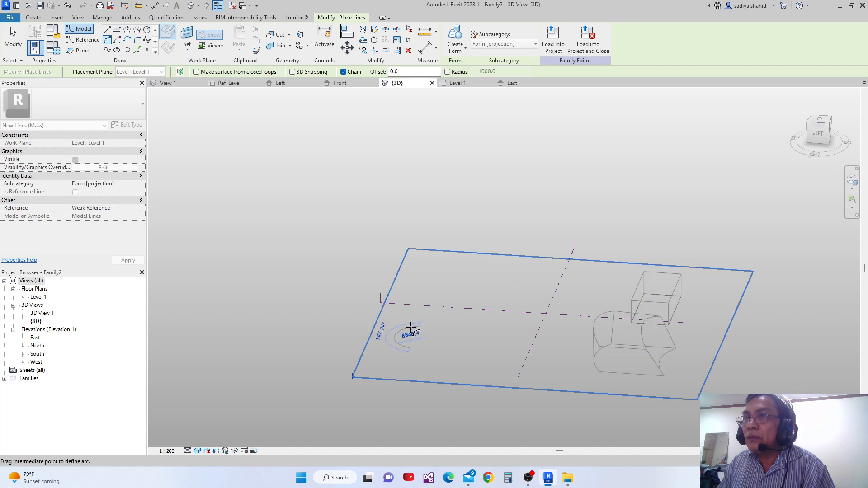
pyautogui.scroll(2, 412, 326)
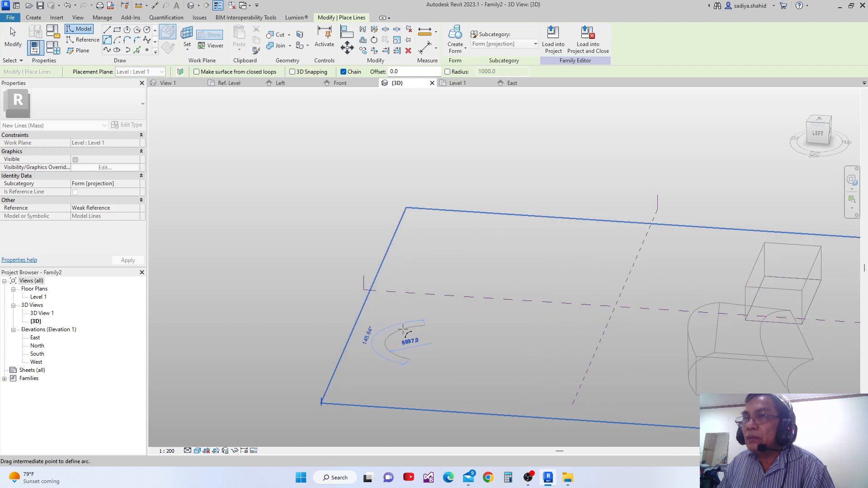
pyautogui.click(403, 332)
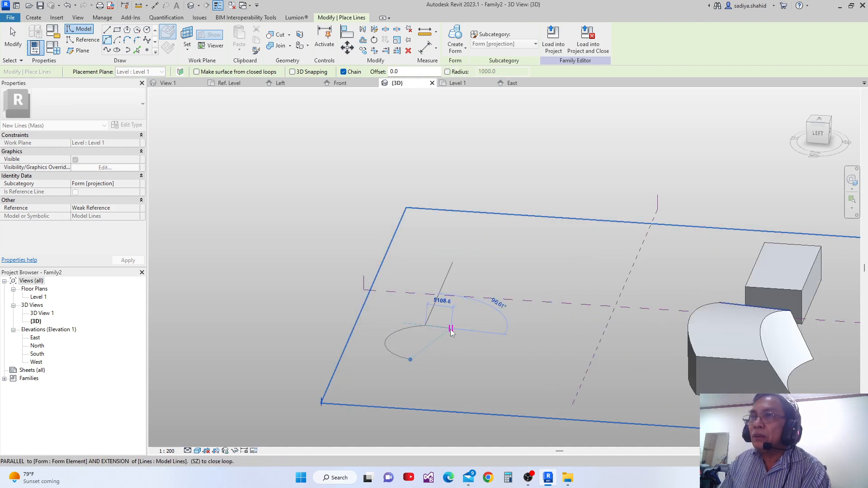
pyautogui.press('Escape')
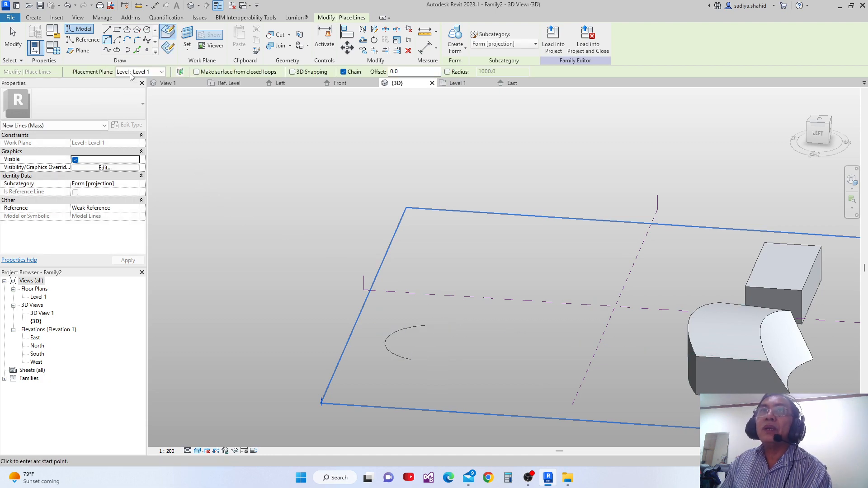
# Draw a straight model line about 13858 mm long on Level 1 beside the open arc.
pyautogui.click(107, 29)
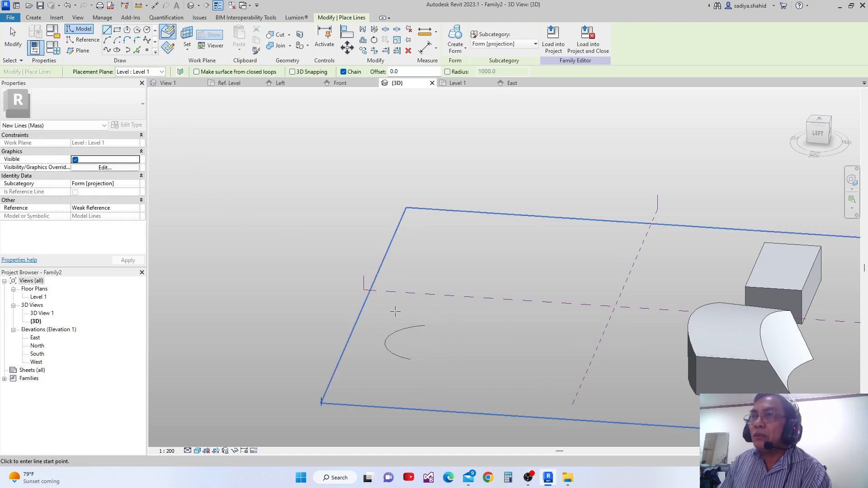
pyautogui.click(424, 324)
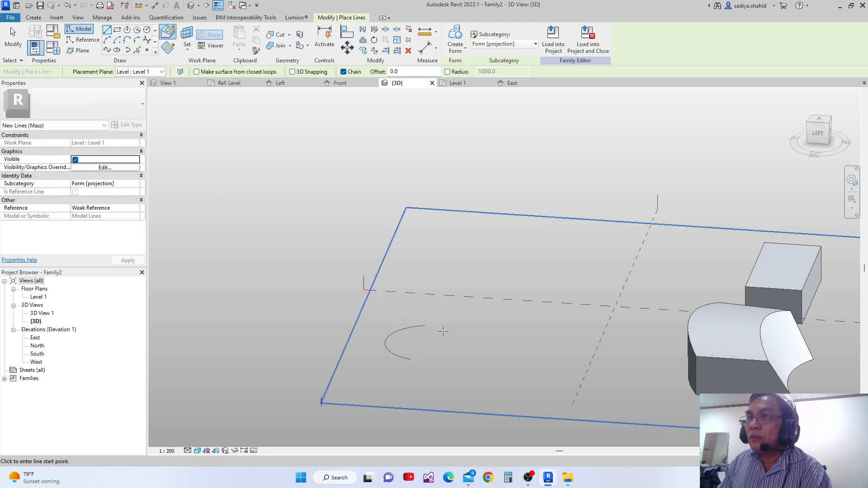
pyautogui.click(455, 300)
pyautogui.press('Escape')
pyautogui.press('Escape')
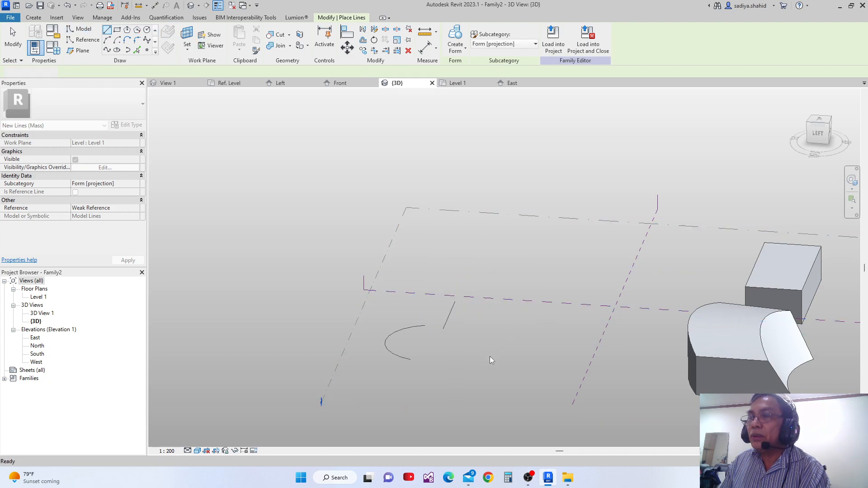
pyautogui.moveTo(490, 356); pyautogui.dragTo(448, 353, button='middle')
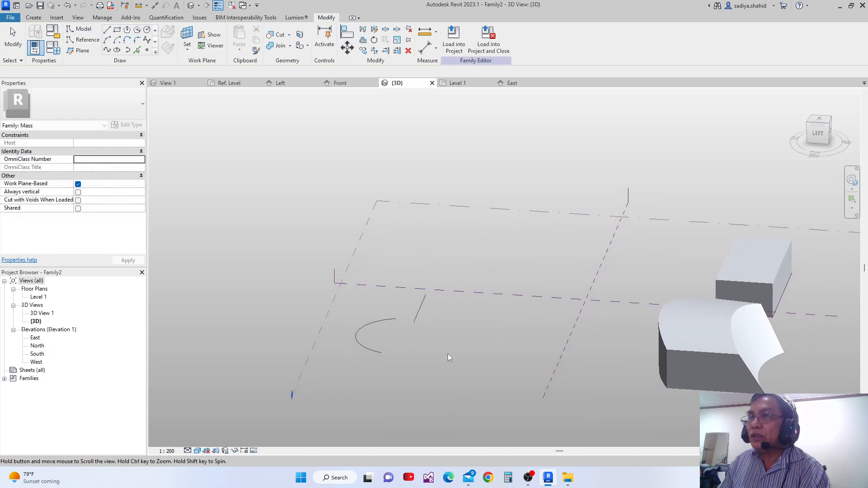
# Draw an open reference-line arc with a radius of about 11980 mm on Level 1, beside the model lines.
pyautogui.click(96, 39)
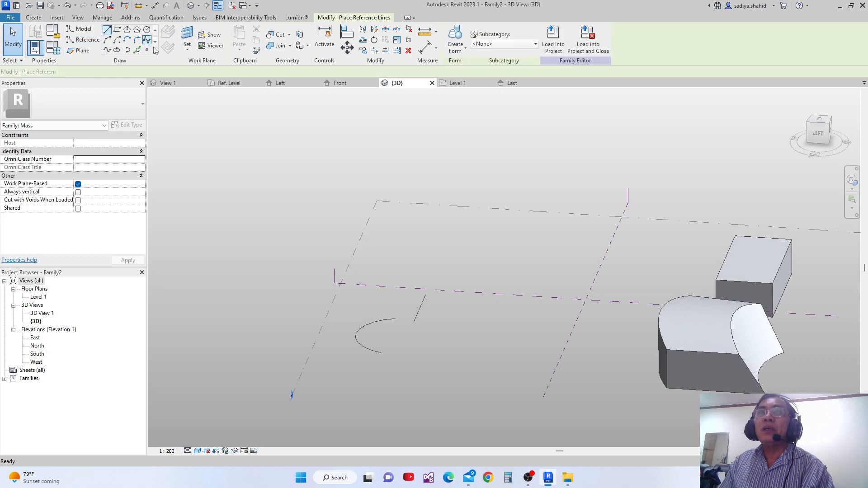
pyautogui.click(107, 39)
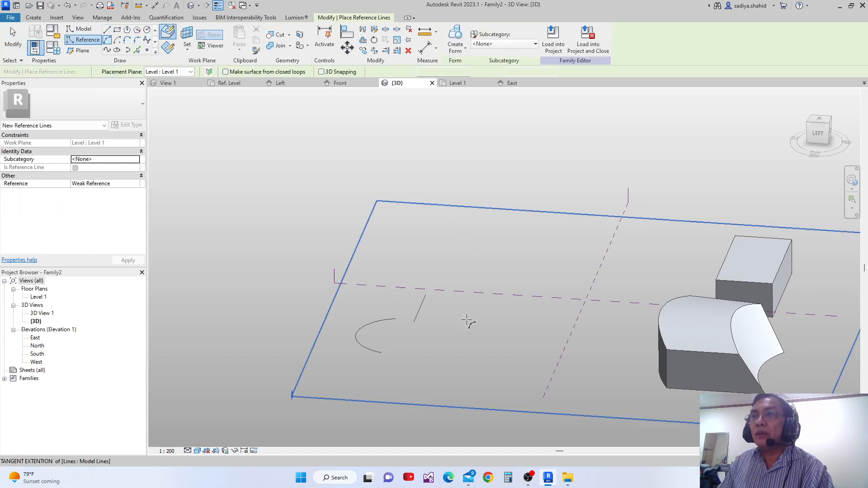
pyautogui.click(460, 358)
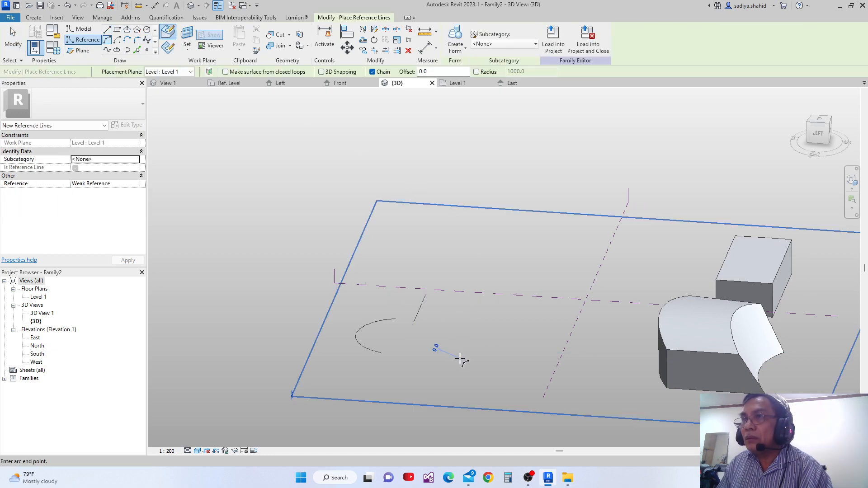
pyautogui.click(471, 321)
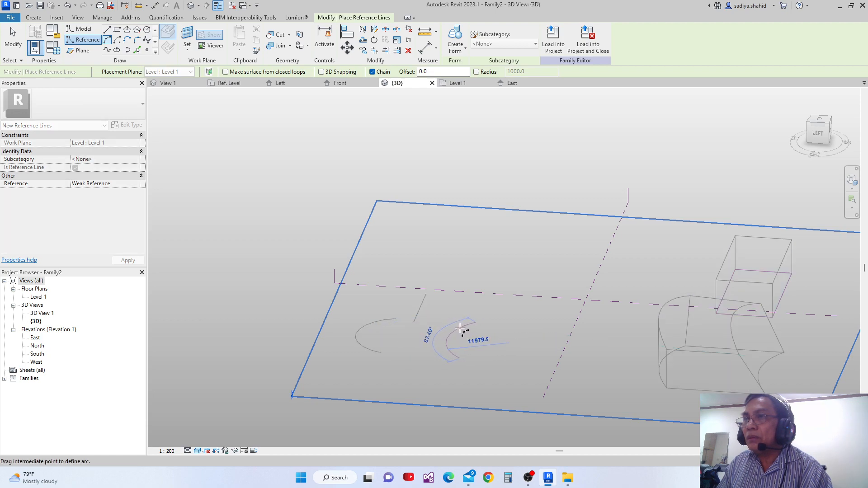
pyautogui.click(460, 327)
pyautogui.moveTo(500, 341); pyautogui.dragTo(489, 360, button='middle')
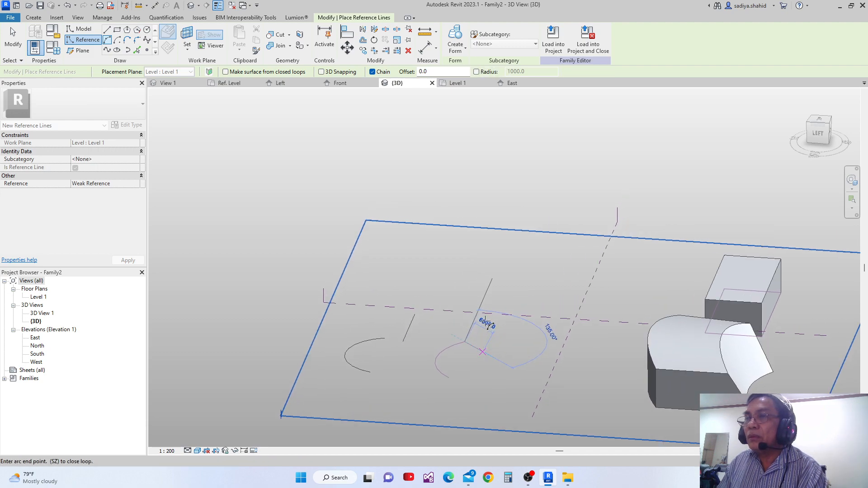
pyautogui.press('Escape')
pyautogui.press('Escape')
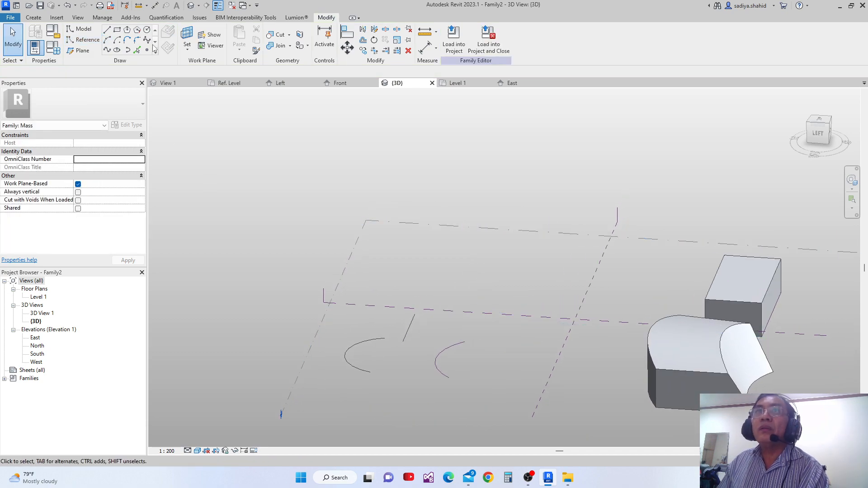
# Draw a short straight reference line about 6296 mm long beside the reference arc and select it to inspect its reference planes.
pyautogui.click(82, 40)
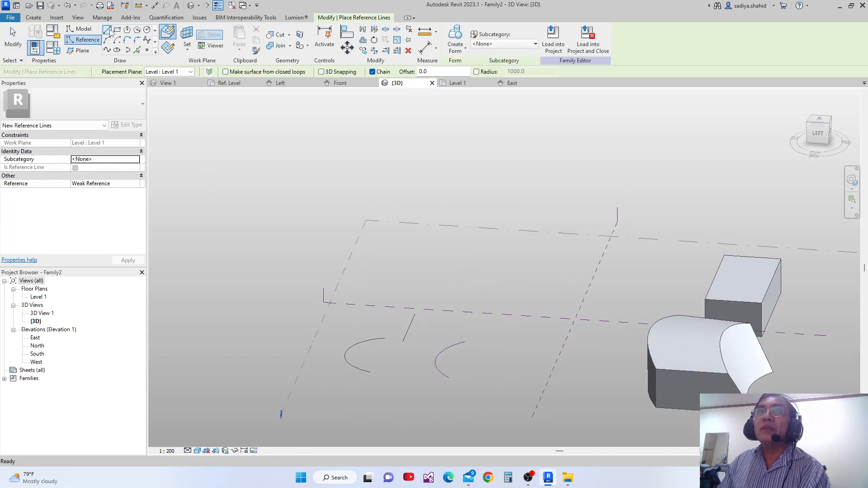
pyautogui.click(495, 339)
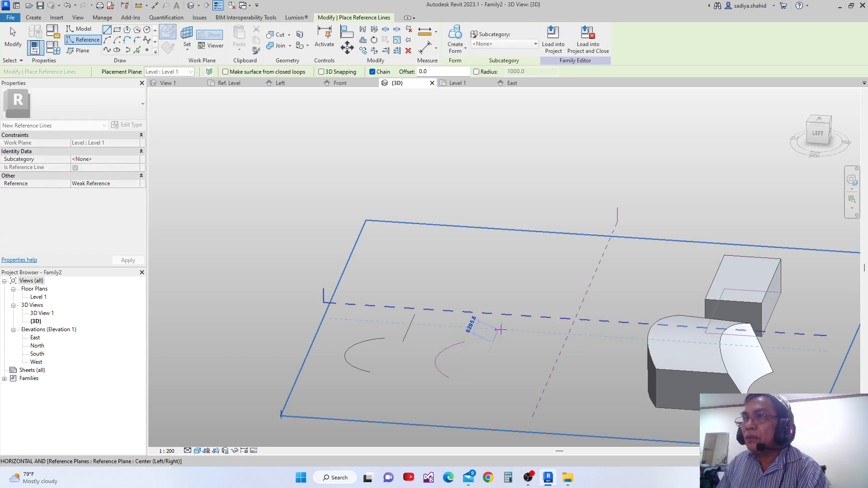
pyautogui.press('Escape')
pyautogui.press('Escape')
pyautogui.scroll(4, 506, 334)
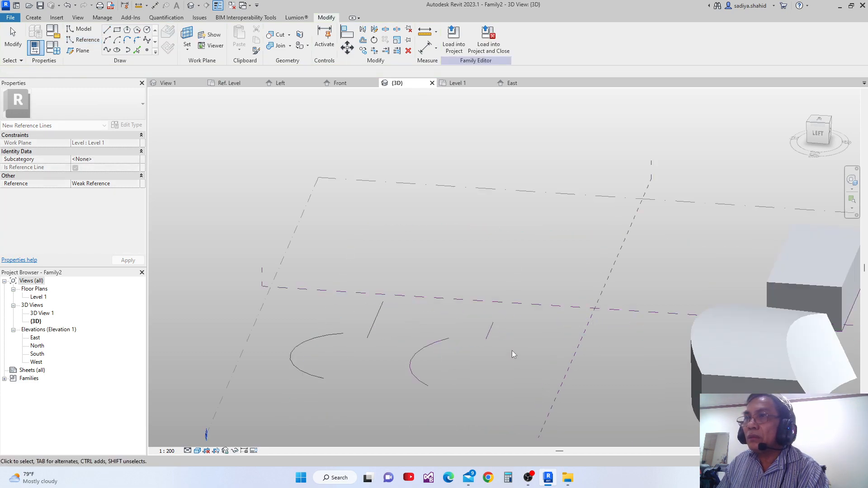
pyautogui.click(486, 327)
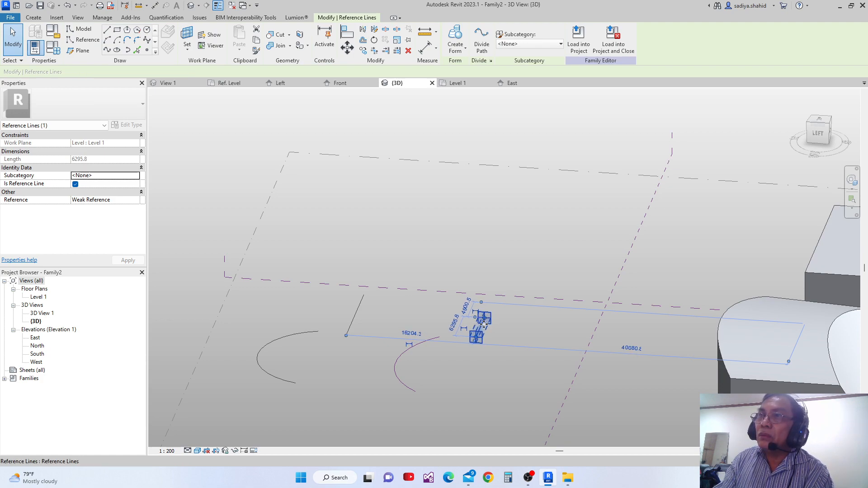
pyautogui.press('Escape')
pyautogui.moveTo(436, 289); pyautogui.dragTo(524, 284, button='middle')
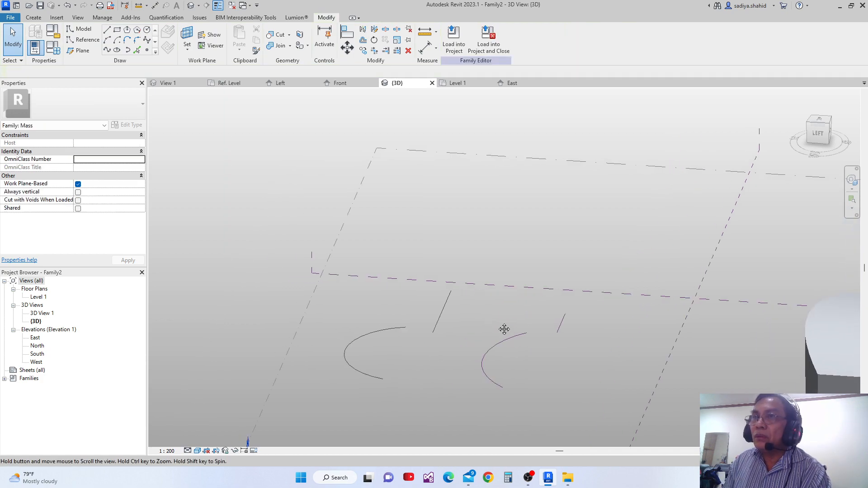
# Nudge the straight model line slightly closer to the model-line arc.
pyautogui.click(440, 316)
pyautogui.press('Left')
pyautogui.press('Left')
pyautogui.press('Left')
pyautogui.press('Left')
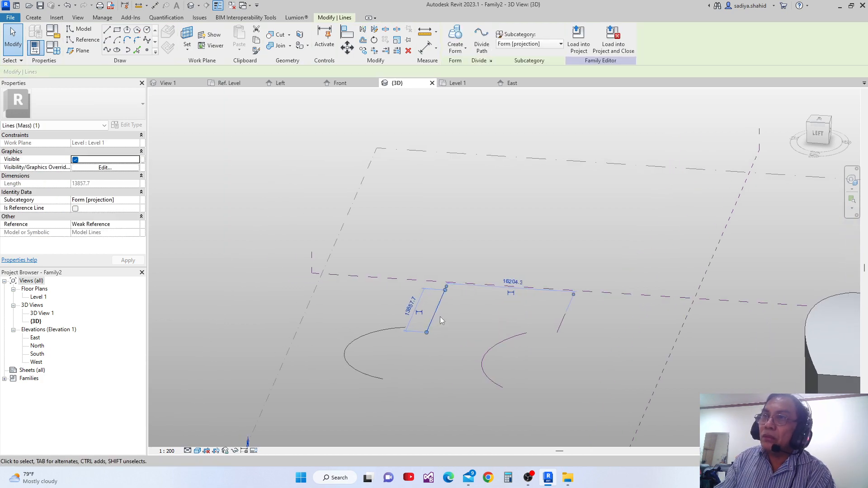
pyautogui.press('Escape')
pyautogui.moveTo(424, 333); pyautogui.dragTo(424, 341, button='middle')
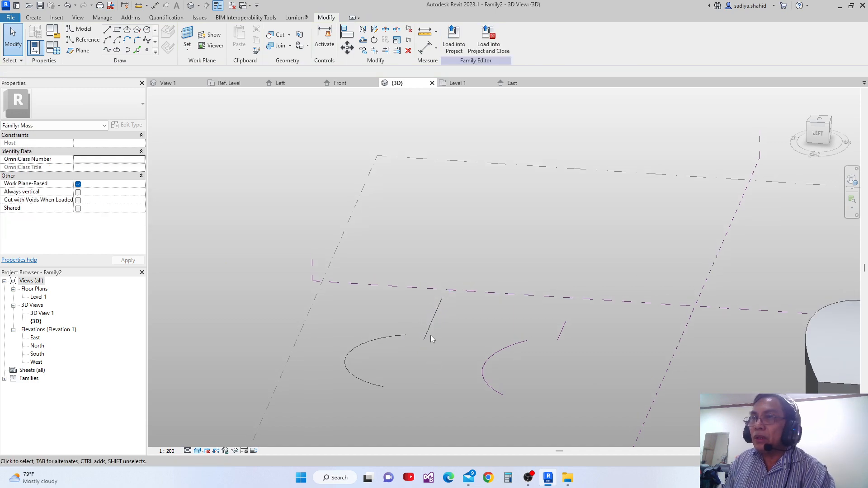
# Create a solid revolved form from the open model-line arc, using the straight model line as its axis.
pyautogui.click(436, 318)
pyautogui.keyDown('ctrl'); pyautogui.click(355, 347); pyautogui.keyUp('ctrl')
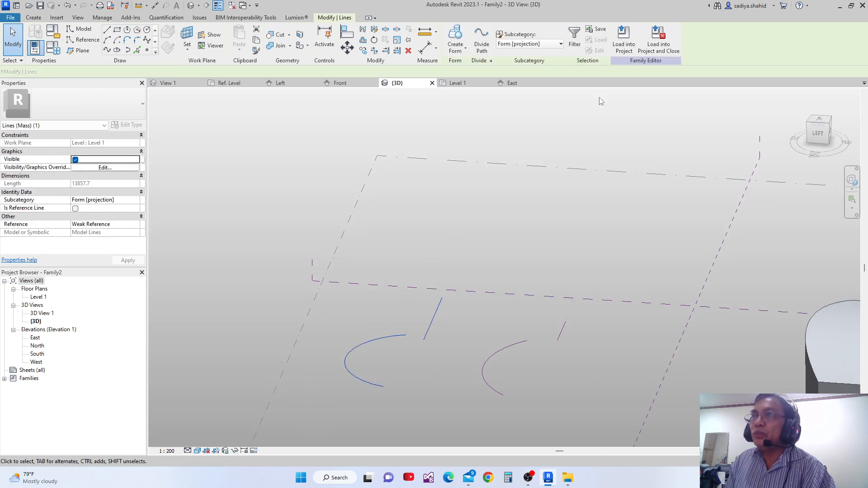
pyautogui.click(453, 38)
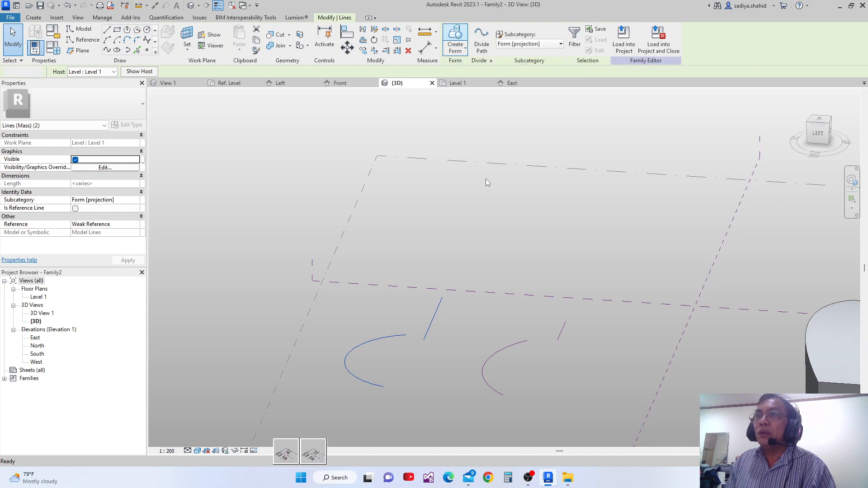
pyautogui.click(290, 458)
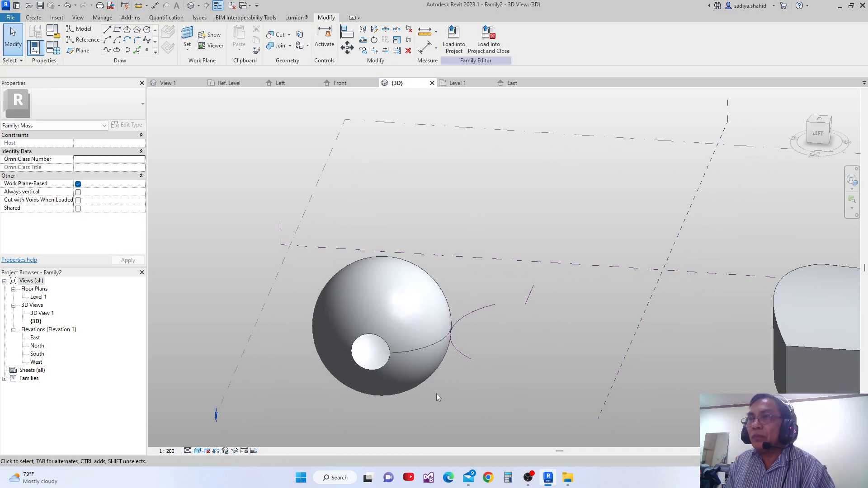
pyautogui.click(477, 343)
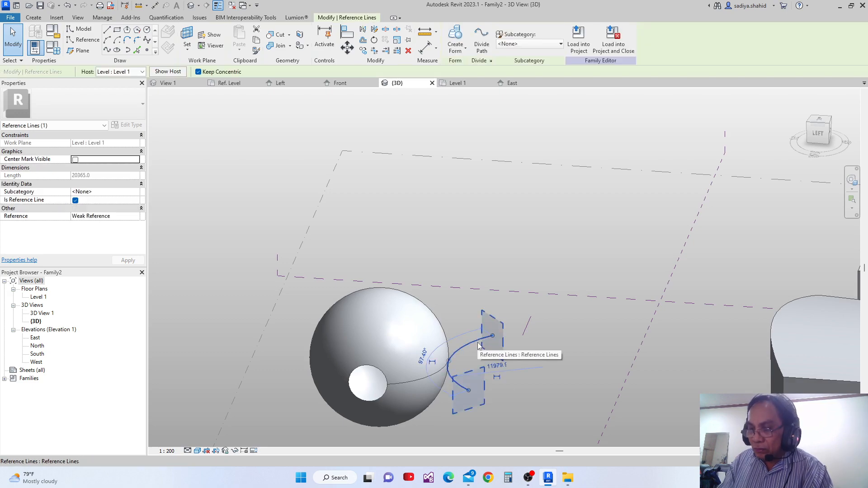
pyautogui.moveTo(479, 346); pyautogui.dragTo(533, 333)
pyautogui.click(527, 332)
pyautogui.click(468, 340)
# Set the End Angle of the revolved form made from model lines to 180° and apply it.
pyautogui.moveTo(454, 387); pyautogui.dragTo(401, 380, button='middle')
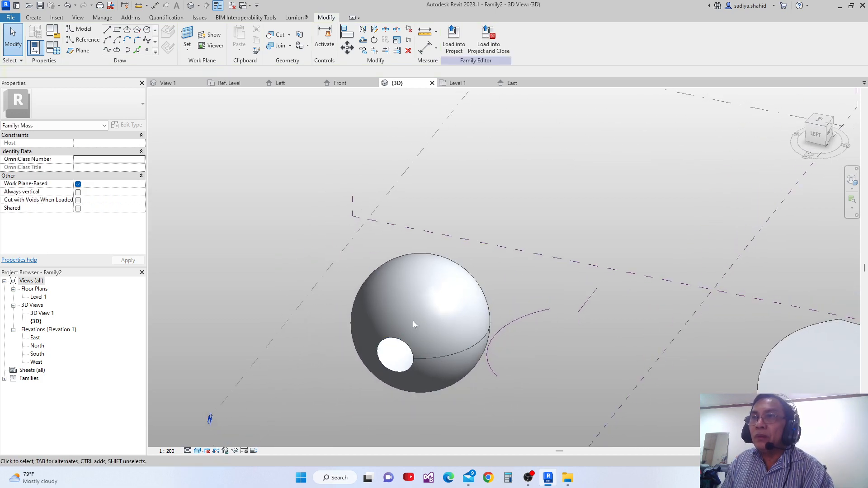
pyautogui.press('Tab')
pyautogui.click(405, 347)
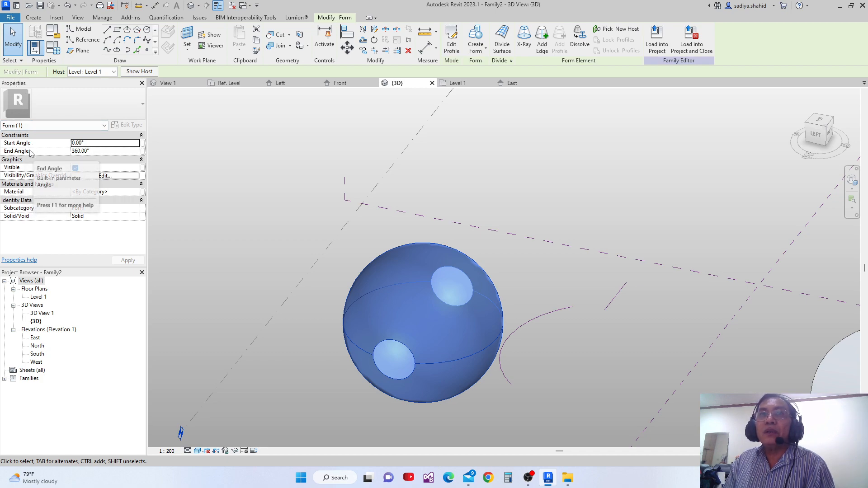
pyautogui.click(99, 152)
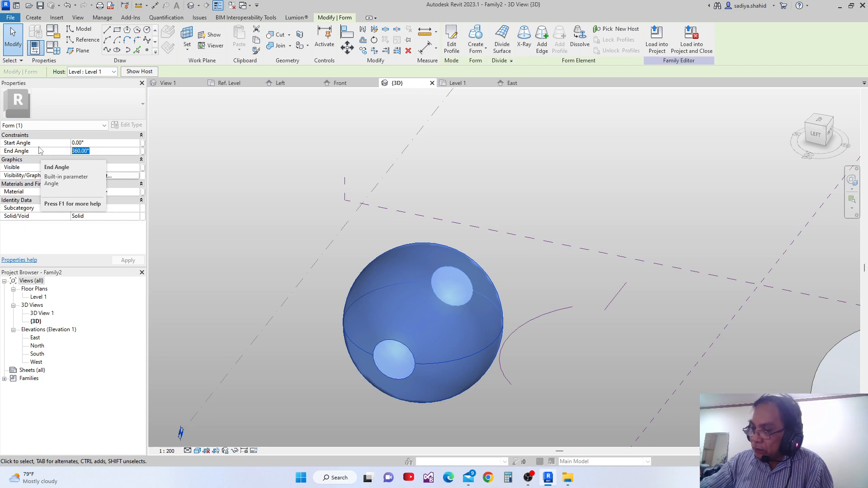
pyautogui.write('18')
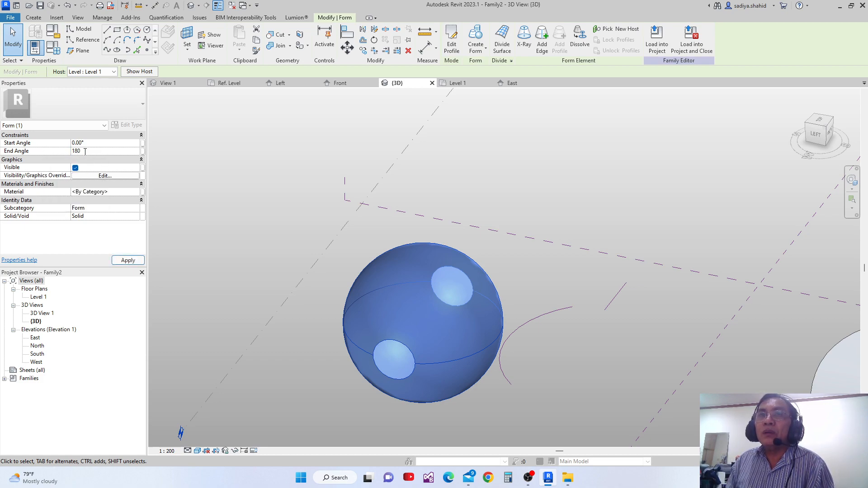
pyautogui.write('0')
pyautogui.click(128, 260)
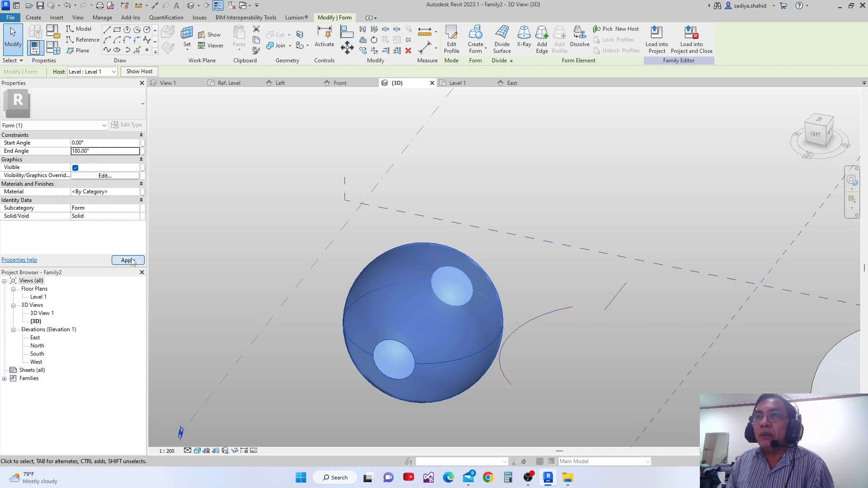
pyautogui.keyDown('shift'); pyautogui.moveTo(349, 273); pyautogui.dragTo(388, 312, button='middle'); pyautogui.keyUp('shift')
pyautogui.moveTo(482, 321); pyautogui.dragTo(395, 318, button='middle')
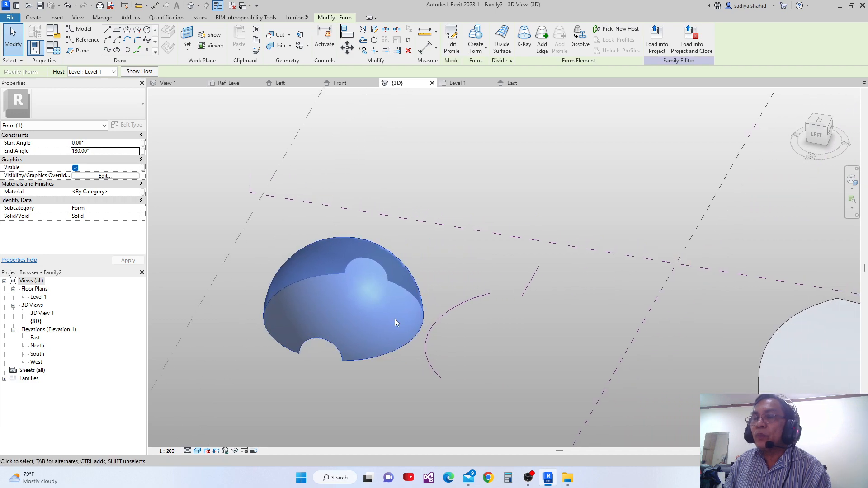
# Create a solid revolved form from the reference-line arc, using the short straight reference line as its axis.
pyautogui.click(497, 331)
pyautogui.moveTo(477, 315); pyautogui.dragTo(446, 285, button='middle')
pyautogui.click(425, 280)
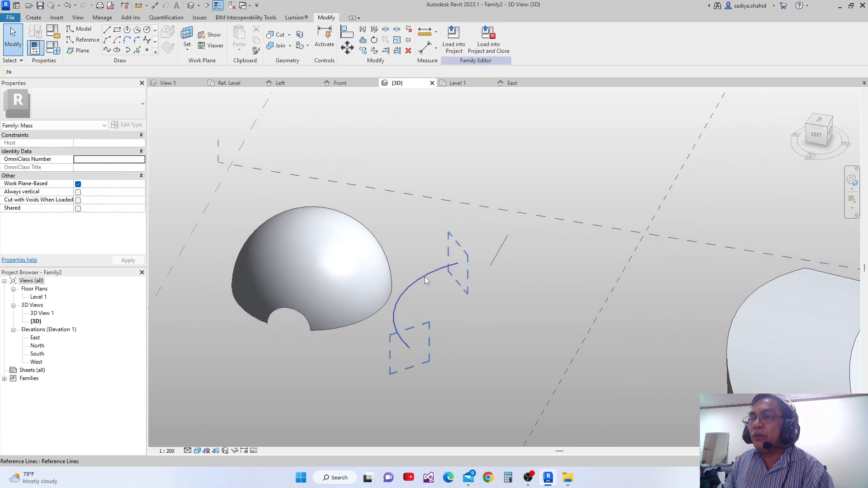
pyautogui.keyDown('ctrl'); pyautogui.click(384, 276); pyautogui.keyUp('ctrl')
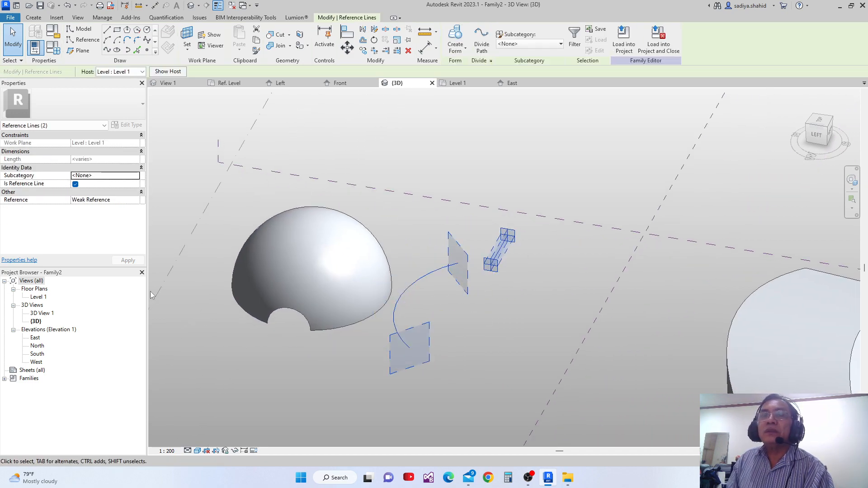
pyautogui.click(455, 37)
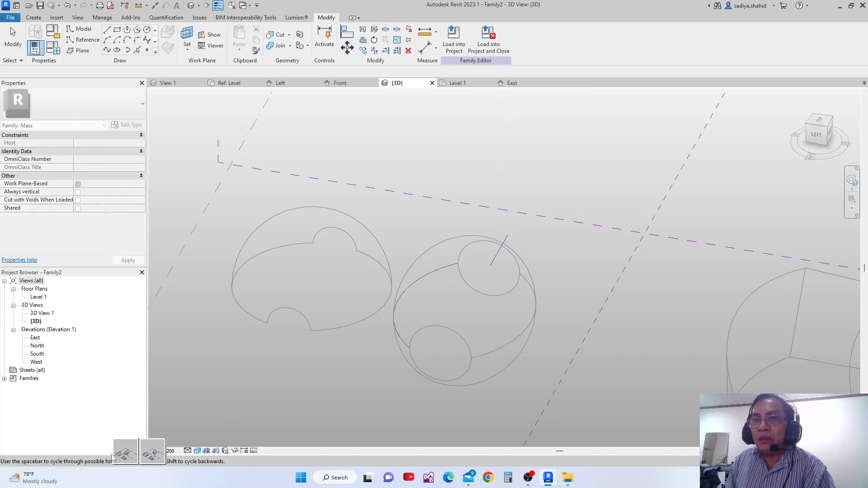
pyautogui.click(122, 455)
pyautogui.scroll(2, 350, 400)
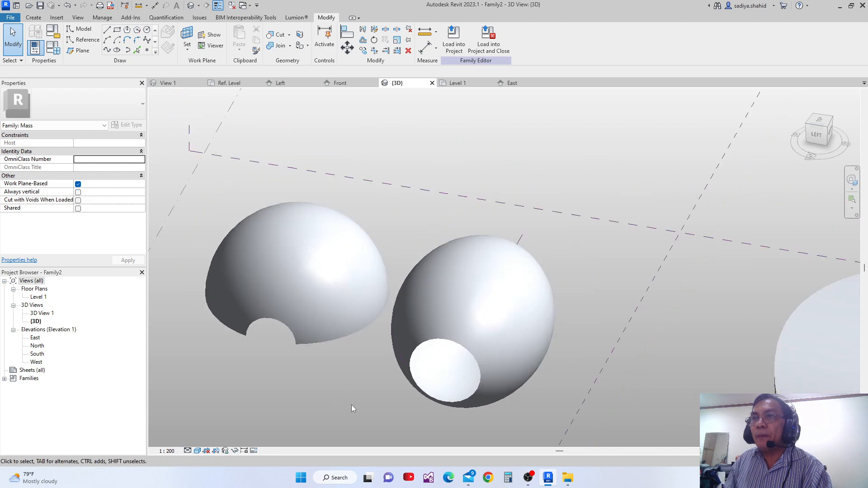
# Set the End Angle of the revolved form made from reference lines to 180° and apply it.
pyautogui.click(462, 343)
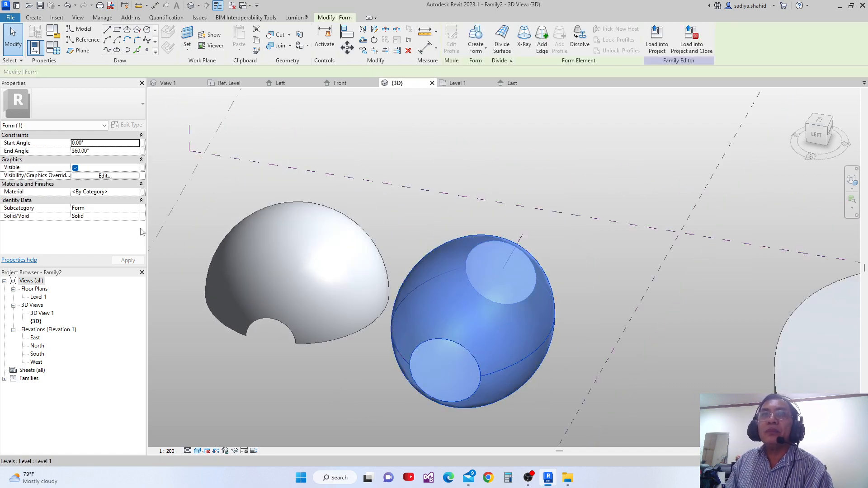
pyautogui.click(103, 151)
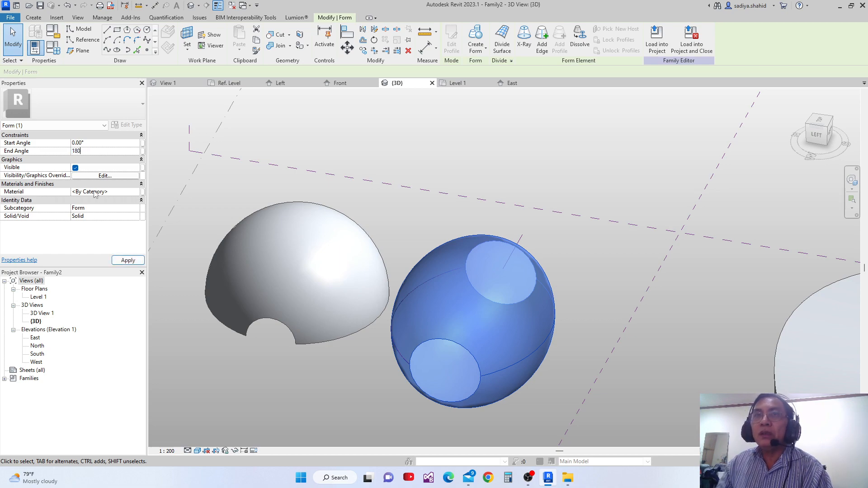
pyautogui.click(128, 260)
pyautogui.scroll(-2, 350, 329)
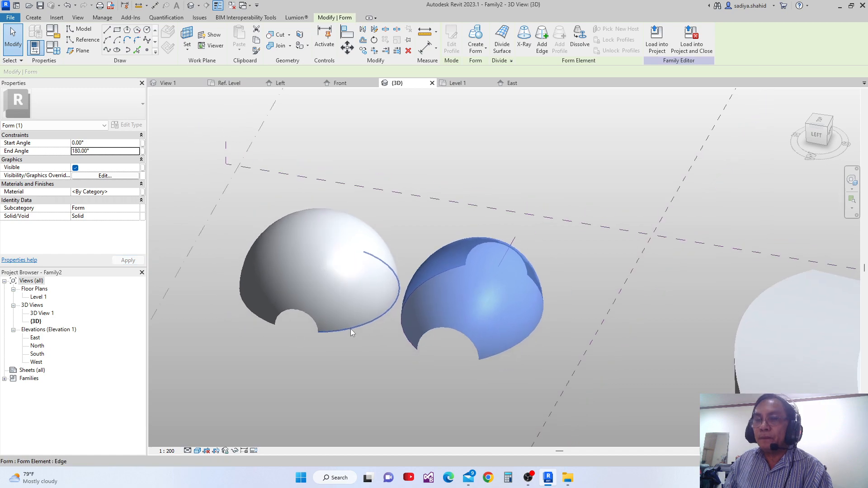
pyautogui.keyDown('shift'); pyautogui.moveTo(418, 375); pyautogui.dragTo(336, 373, button='middle'); pyautogui.keyUp('shift')
pyautogui.click(335, 372)
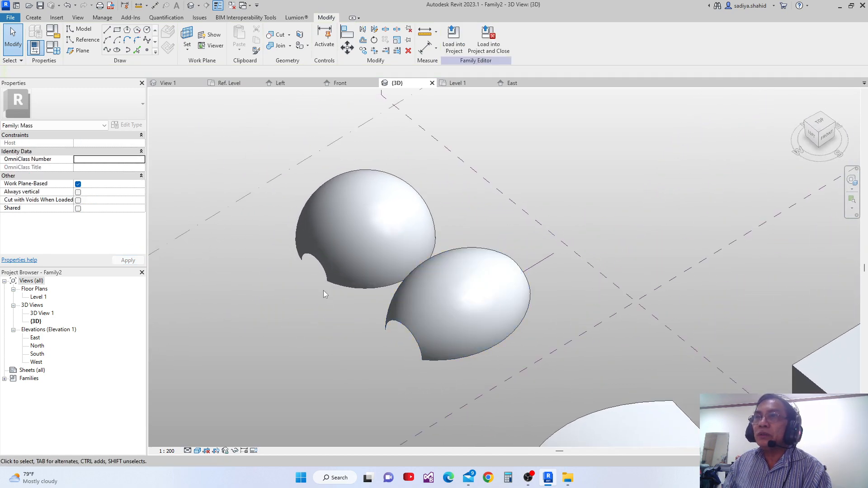
# Try to add an edge to the half-dome made from the model lines.
pyautogui.click(419, 358)
pyautogui.moveTo(417, 367); pyautogui.dragTo(434, 400, button='middle')
pyautogui.moveTo(368, 320); pyautogui.dragTo(339, 319, button='middle')
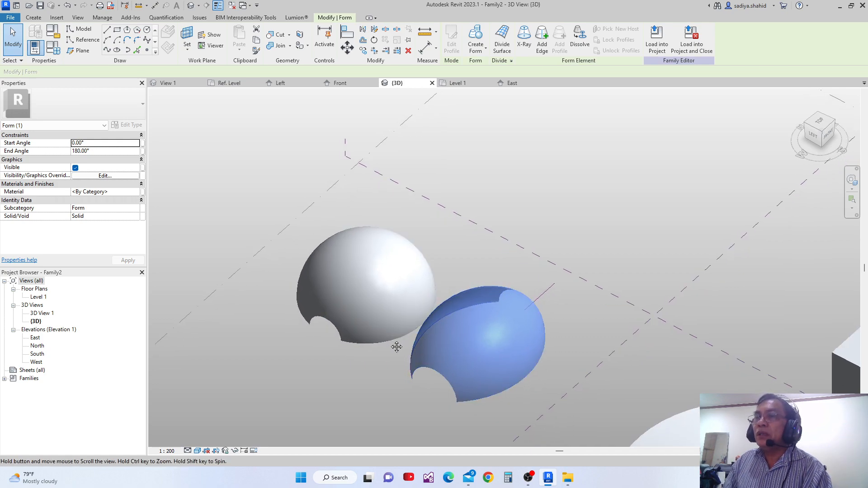
pyautogui.scroll(3, 392, 346)
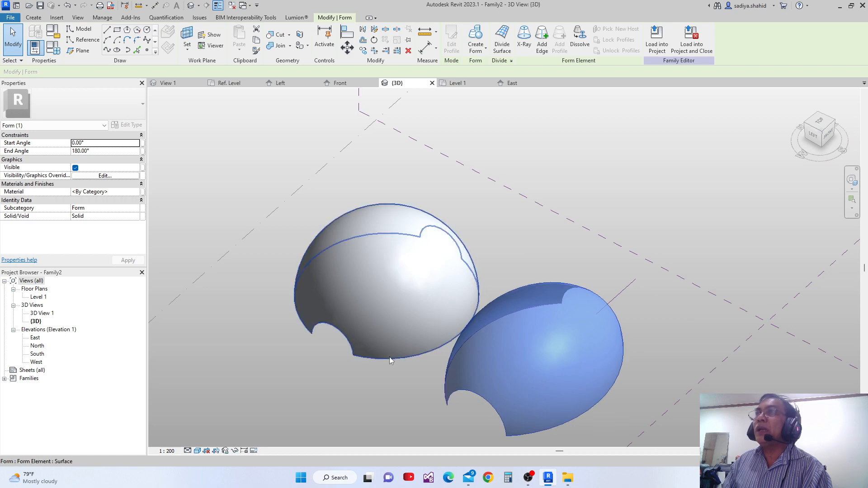
pyautogui.click(541, 44)
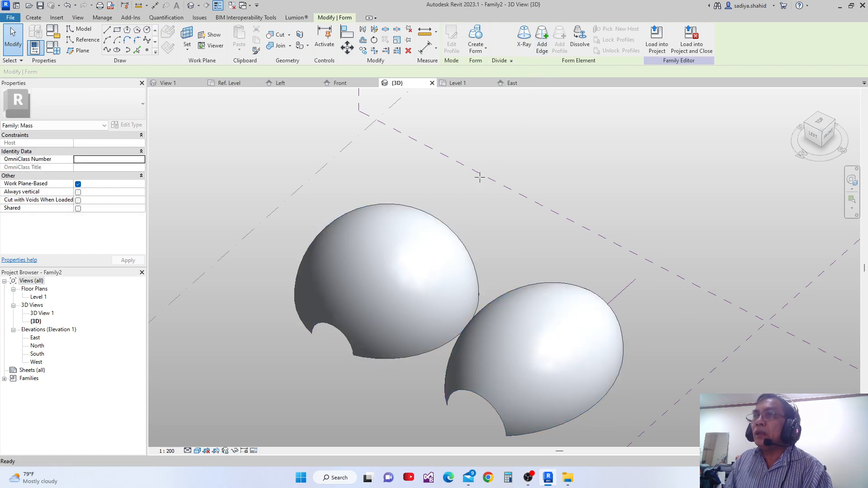
pyautogui.moveTo(388, 322); pyautogui.dragTo(395, 338, button='middle')
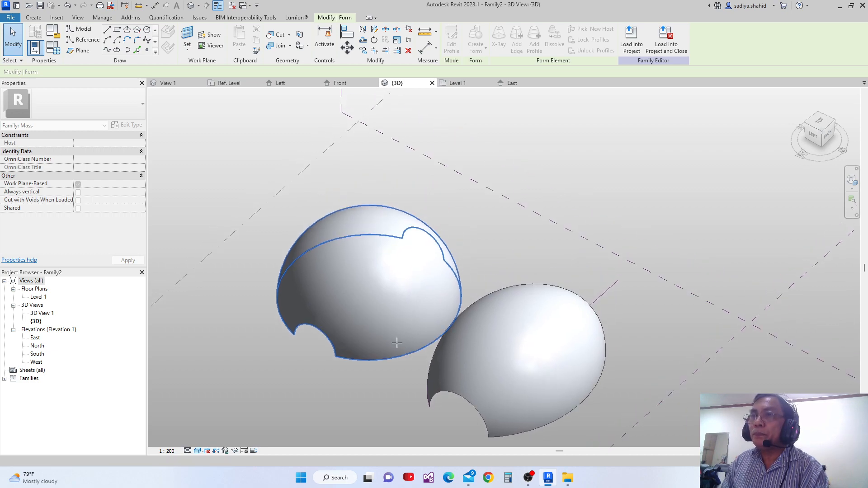
pyautogui.press('Escape')
pyautogui.scroll(-2, 410, 333)
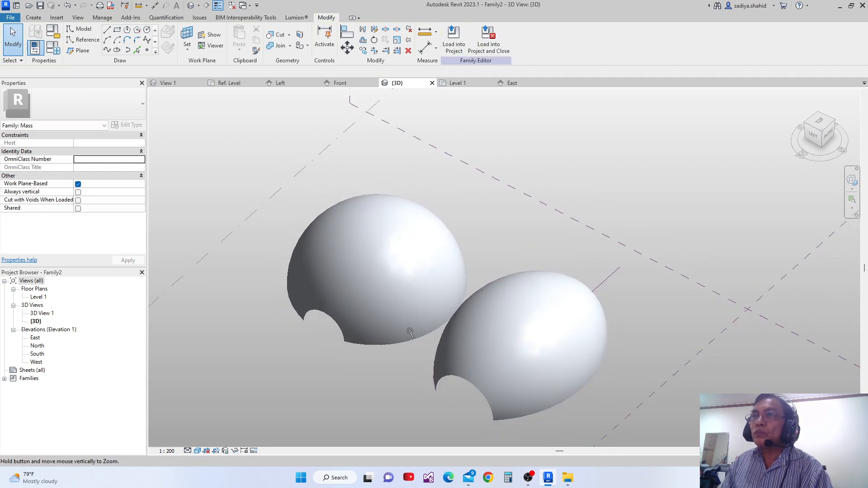
pyautogui.keyDown('ctrl'); pyautogui.moveTo(410, 332); pyautogui.dragTo(424, 282, button='middle'); pyautogui.keyUp('ctrl')
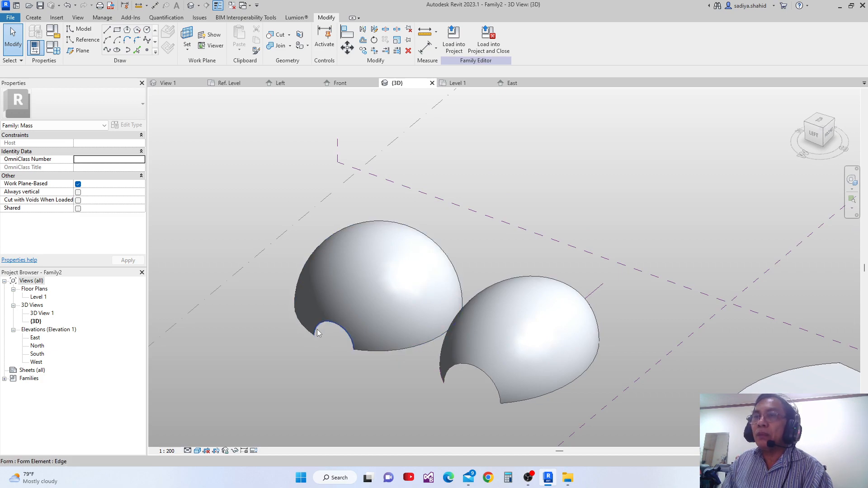
pyautogui.scroll(-2, 330, 317)
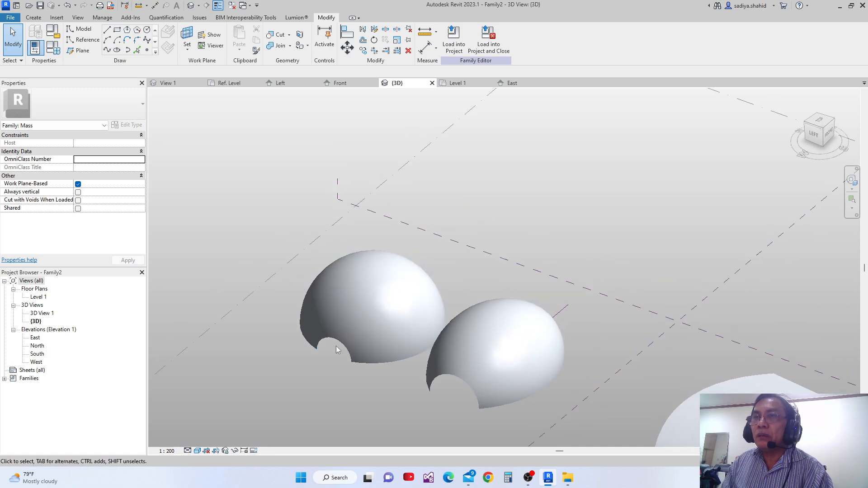
# Undo the reference-line form and the 180° End Angle change on the model-line form.
pyautogui.click(333, 299)
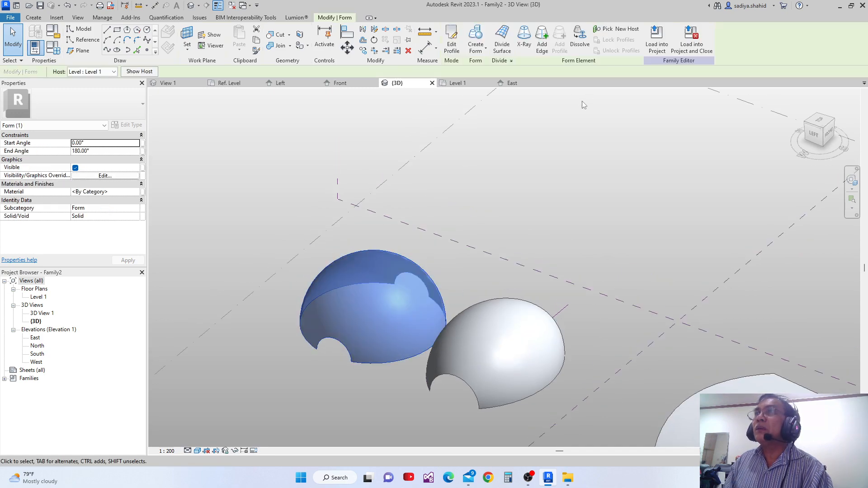
pyautogui.scroll(-2, 570, 195)
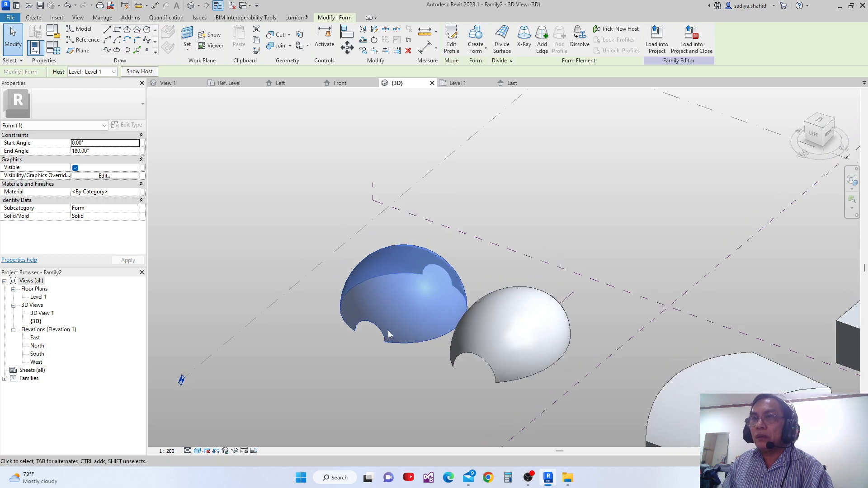
pyautogui.scroll(1, 387, 334)
pyautogui.hotkey('ctrl', 'z')
pyautogui.hotkey('ctrl', 'z')
pyautogui.hotkey('ctrl', 'z')
pyautogui.hotkey('ctrl', 'z')
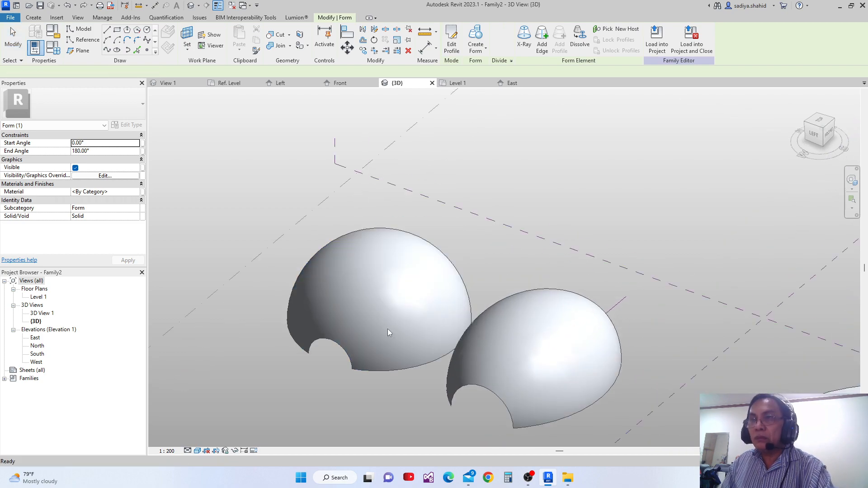
pyautogui.scroll(1, 388, 333)
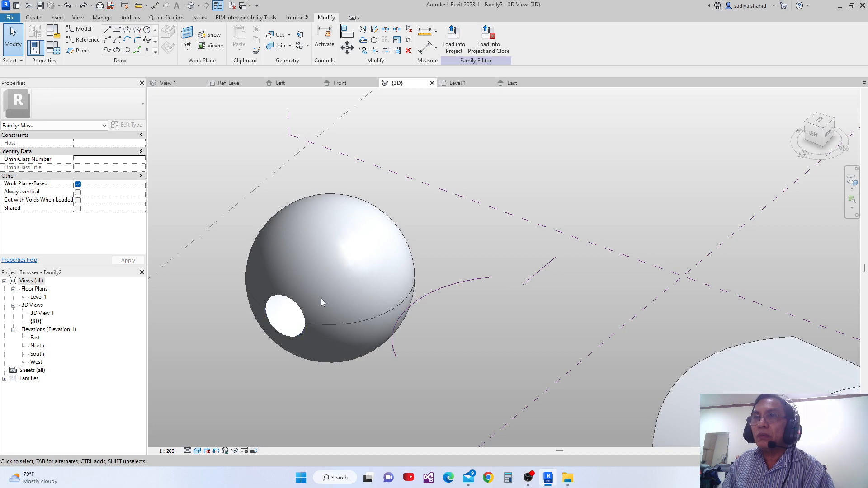
# Dissolve the full revolved form made from model lines back into its arc and straight line.
pyautogui.scroll(-2, 321, 304)
pyautogui.click(354, 232)
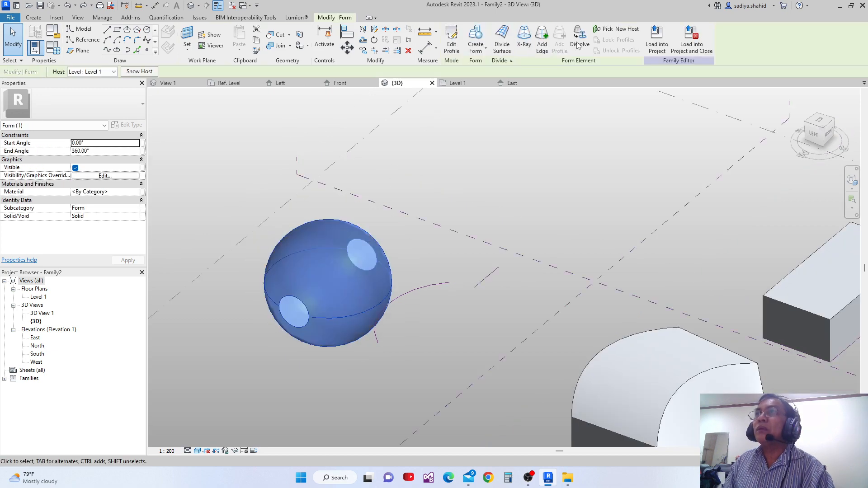
pyautogui.click(581, 39)
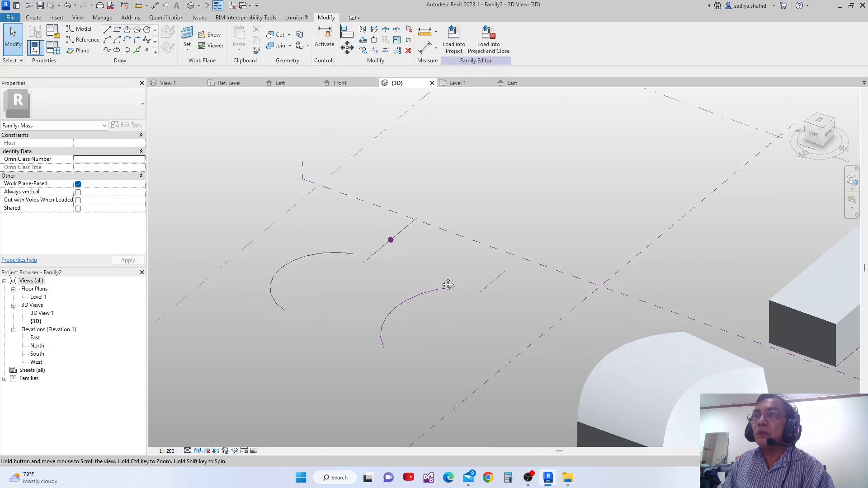
pyautogui.scroll(3, 448, 284)
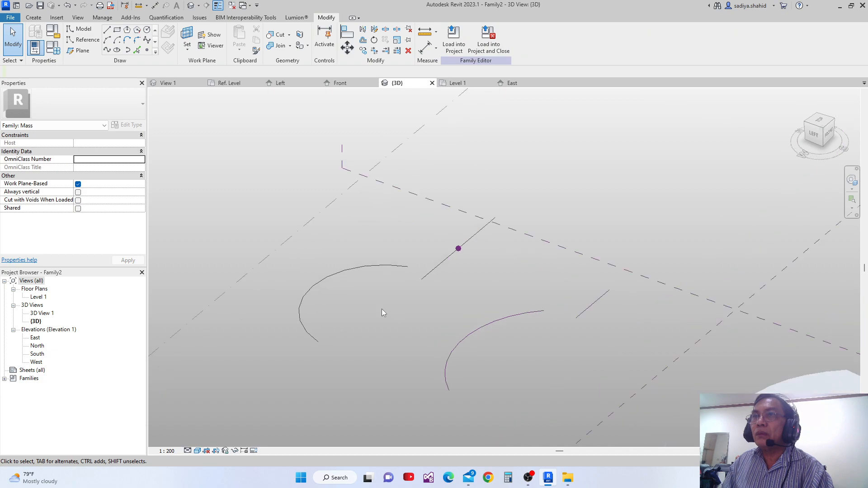
# Delete the straight model line beside the model-line arc together with its leftover reference point.
pyautogui.click(464, 233)
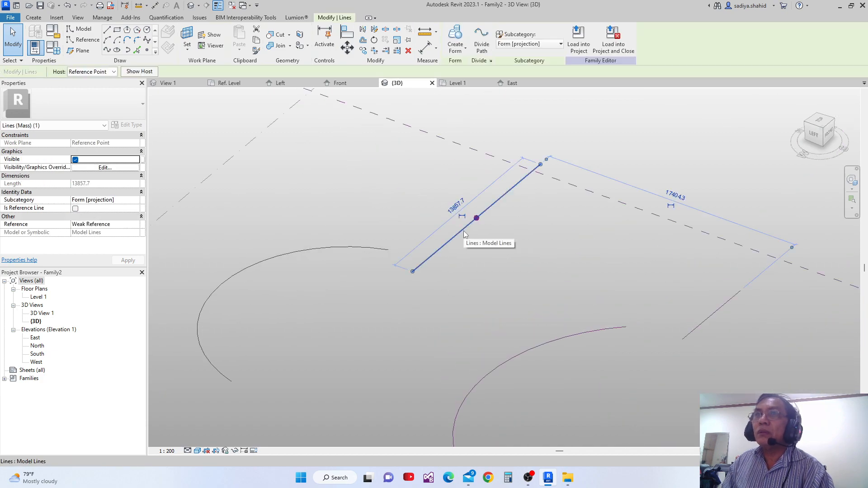
pyautogui.press('Delete')
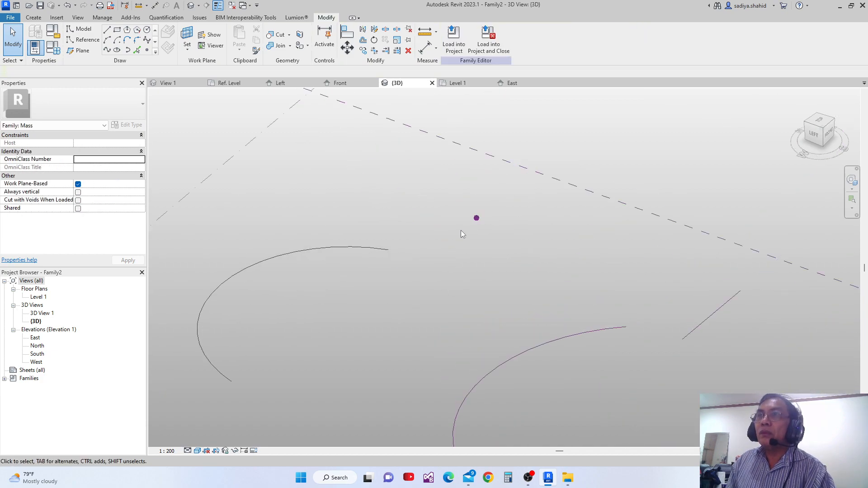
pyautogui.scroll(-1, 461, 230)
pyautogui.moveTo(455, 201); pyautogui.dragTo(507, 260)
pyautogui.press('Delete')
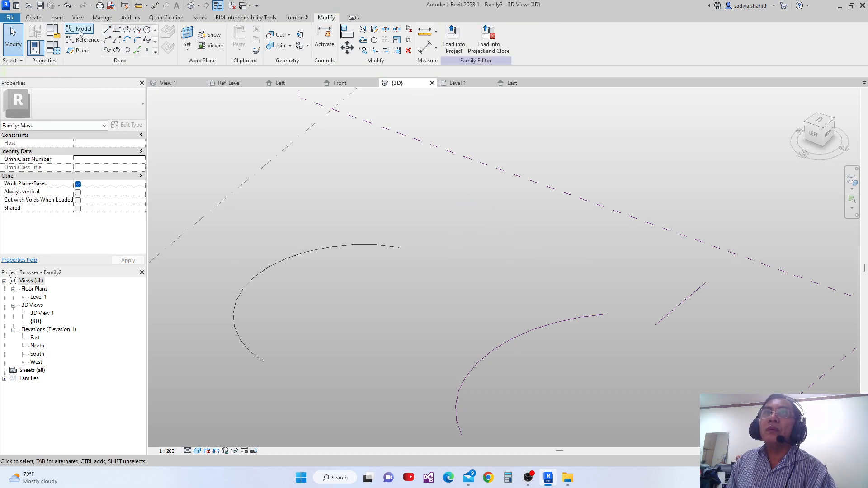
# Draw a straight model line about 5600 long beside the upper end of the model-line arc.
pyautogui.click(107, 29)
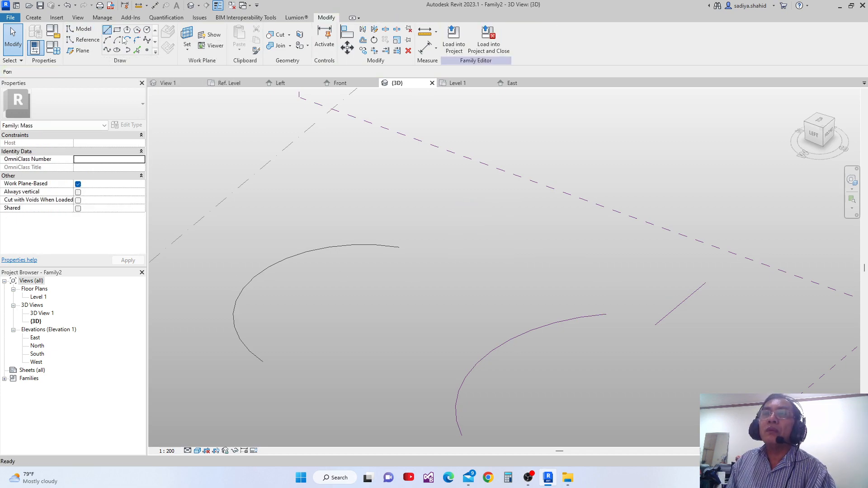
pyautogui.click(412, 250)
pyautogui.click(456, 212)
pyautogui.press('Escape')
pyautogui.press('Escape')
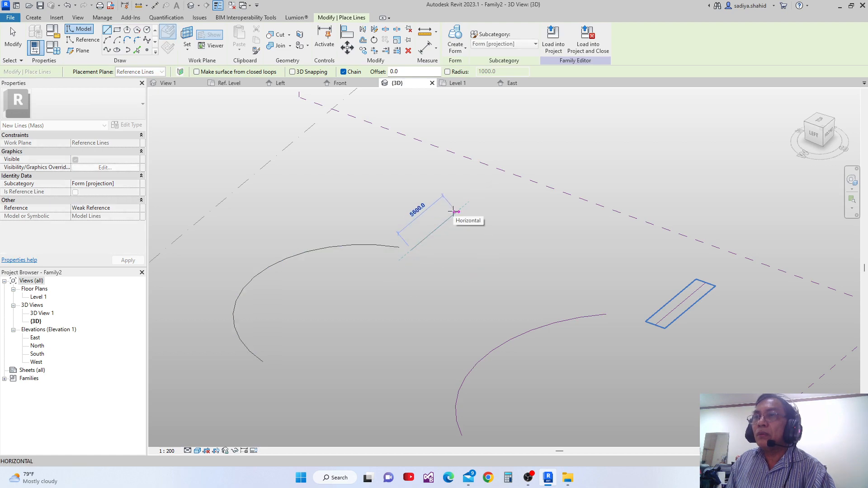
pyautogui.click(256, 273)
pyautogui.keyDown('ctrl'); pyautogui.click(438, 227); pyautogui.keyUp('ctrl')
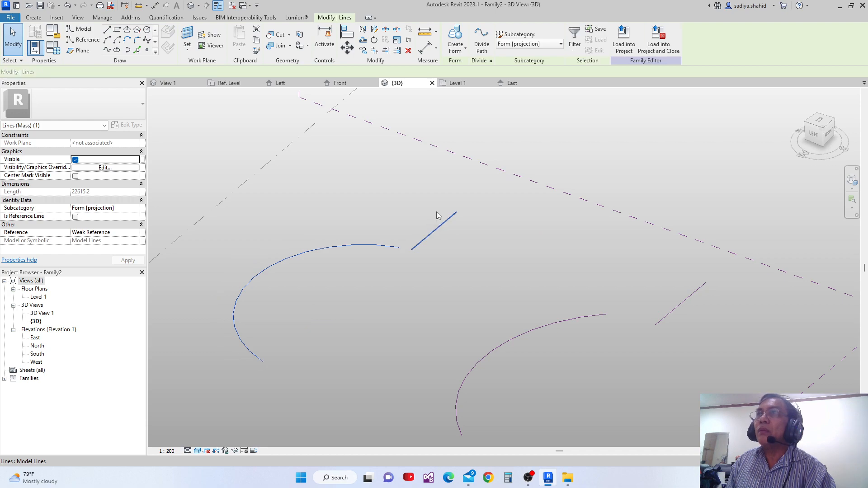
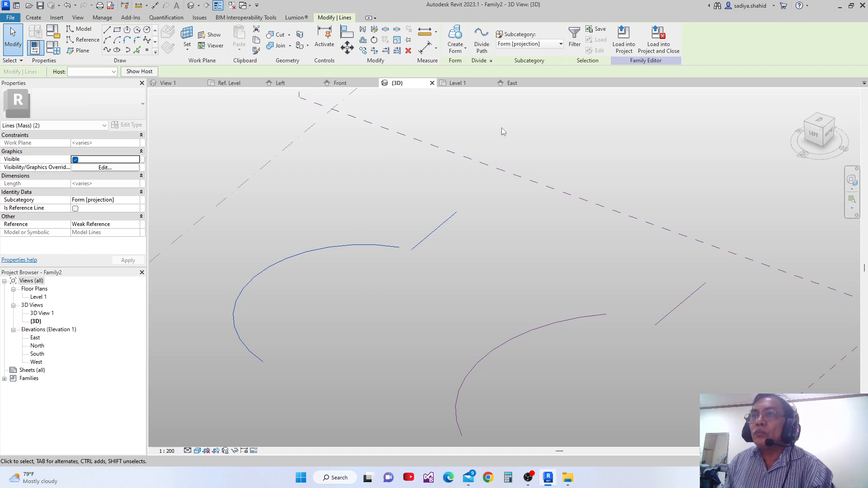
pyautogui.click(457, 37)
pyautogui.moveTo(444, 255); pyautogui.dragTo(466, 229, button='middle')
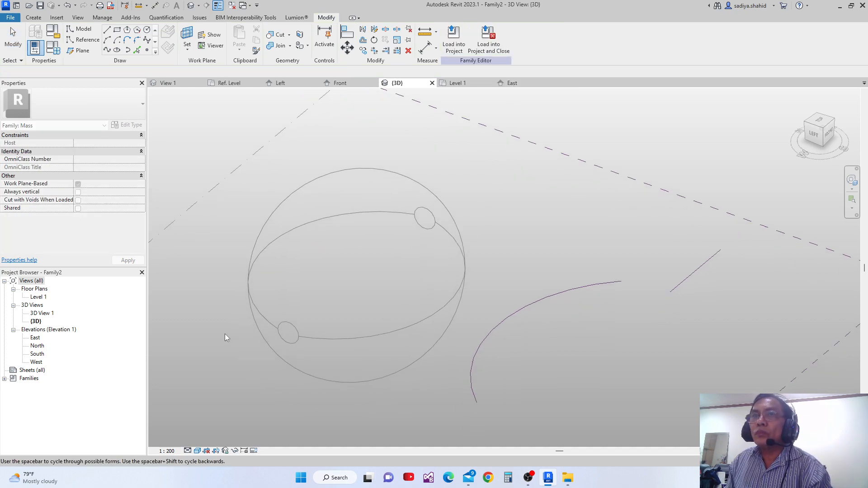
pyautogui.scroll(-1, 324, 387)
pyautogui.press('Escape')
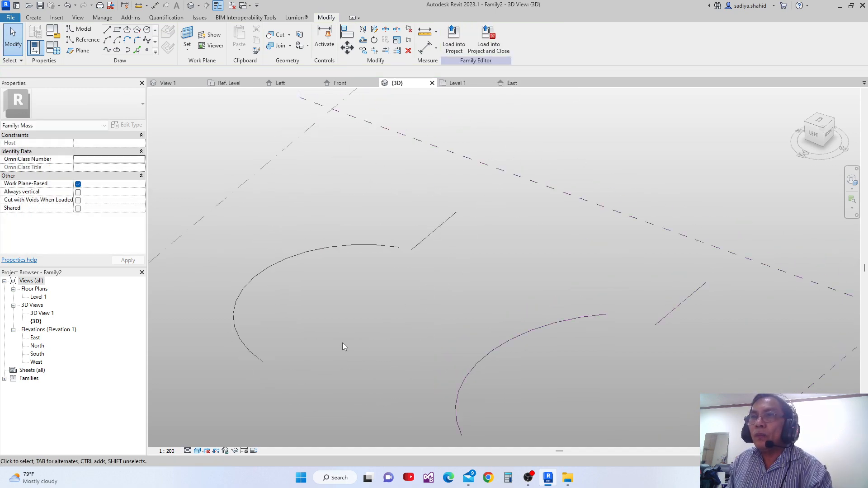
# Create a solid revolved form from the model-line arc and the straight model line beside it.
pyautogui.click(274, 262)
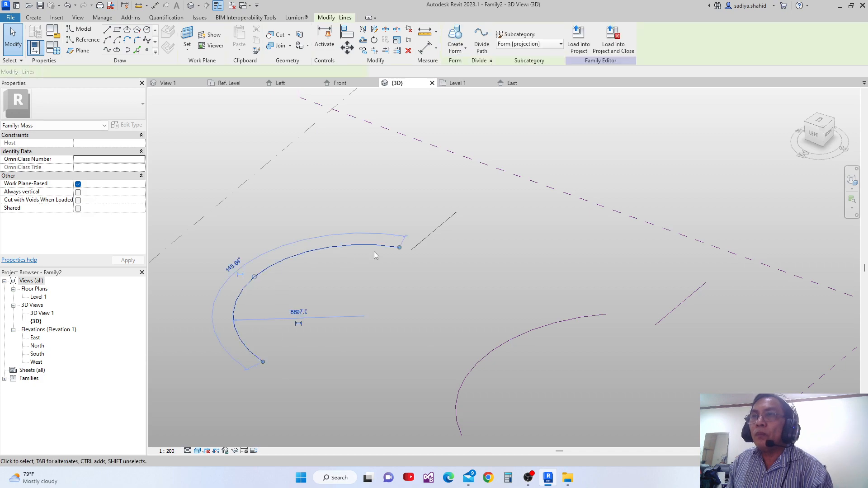
pyautogui.keyDown('ctrl'); pyautogui.click(428, 240); pyautogui.keyUp('ctrl')
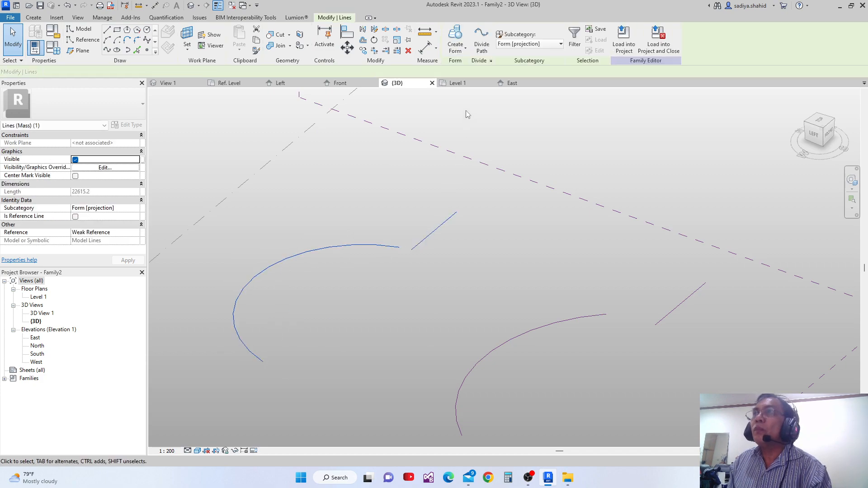
pyautogui.click(457, 38)
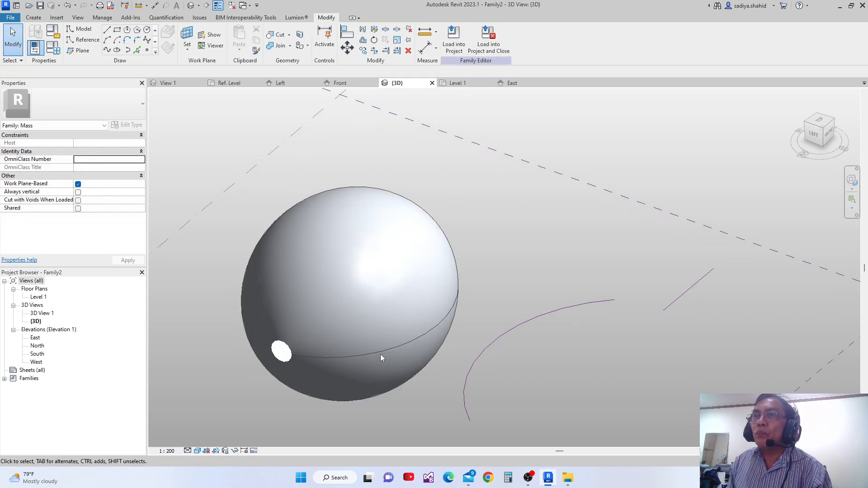
# Set the End Angle of the revolved model-line form to 180°.
pyautogui.scroll(-1, 381, 357)
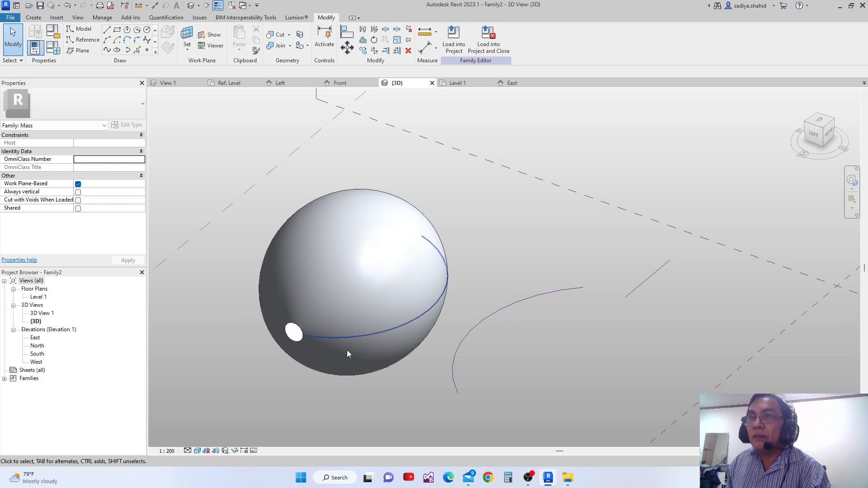
pyautogui.moveTo(375, 404); pyautogui.dragTo(331, 319)
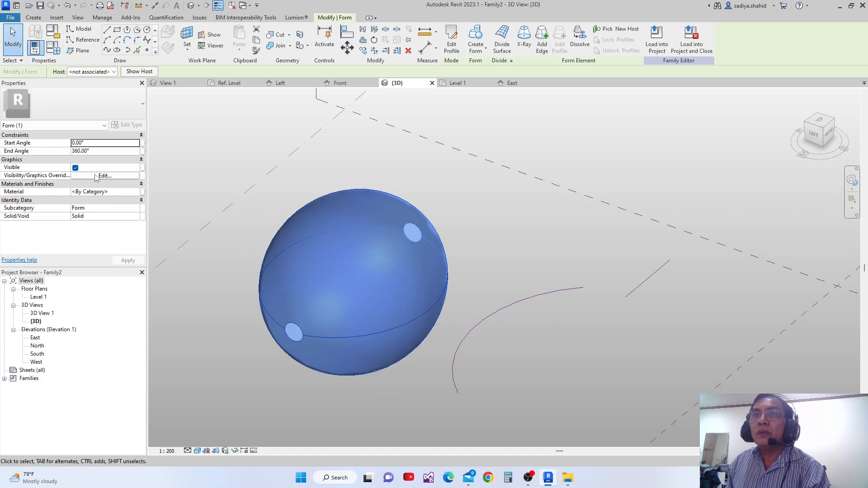
pyautogui.click(93, 151)
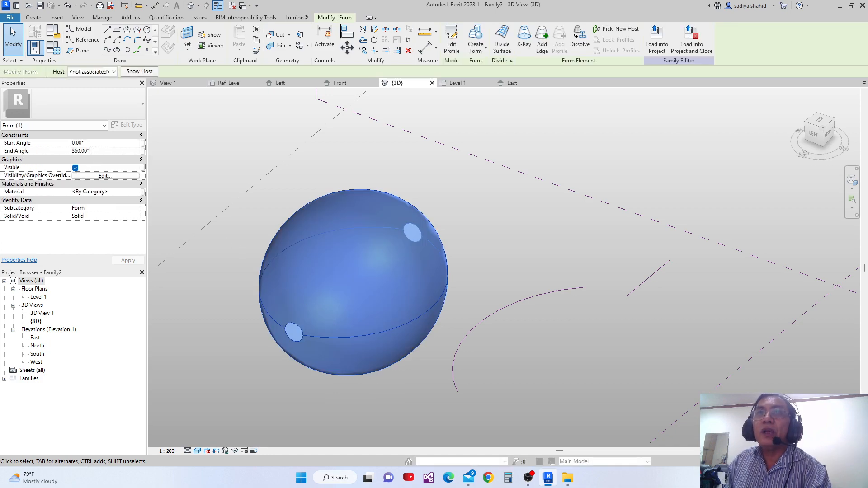
pyautogui.write('180')
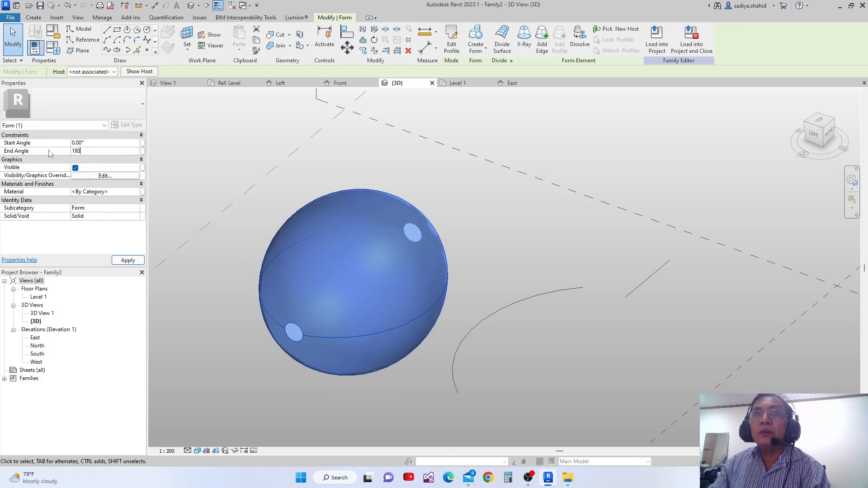
pyautogui.click(128, 261)
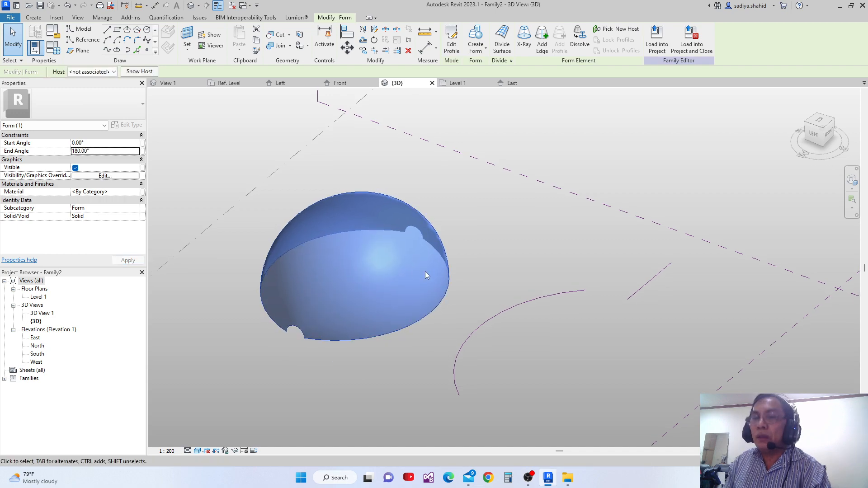
pyautogui.keyDown('shift'); pyautogui.moveTo(426, 273); pyautogui.dragTo(425, 305, button='middle'); pyautogui.keyUp('shift')
pyautogui.click(407, 328)
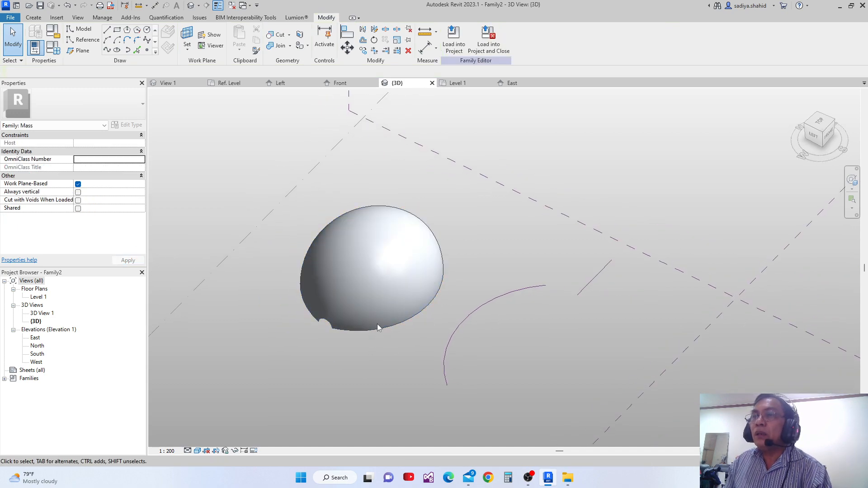
# Add several edges across the curved surface of the half-dome made from model lines.
pyautogui.click(355, 289)
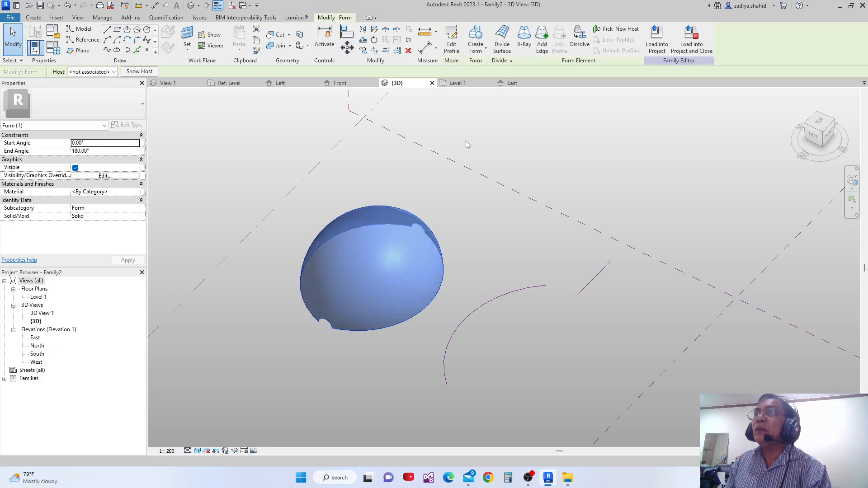
pyautogui.click(542, 43)
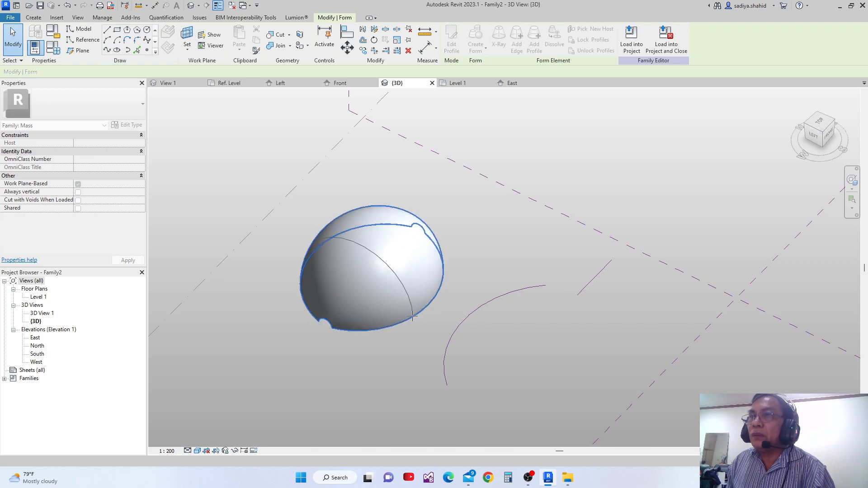
pyautogui.click(421, 303)
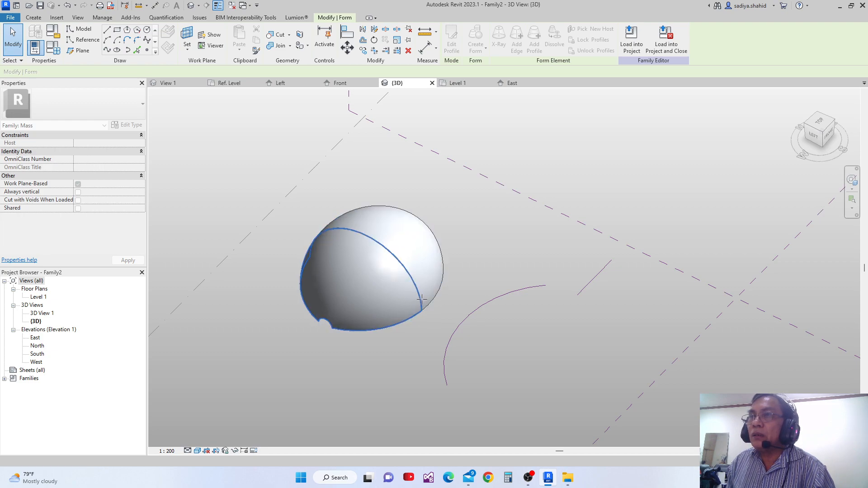
pyautogui.click(441, 272)
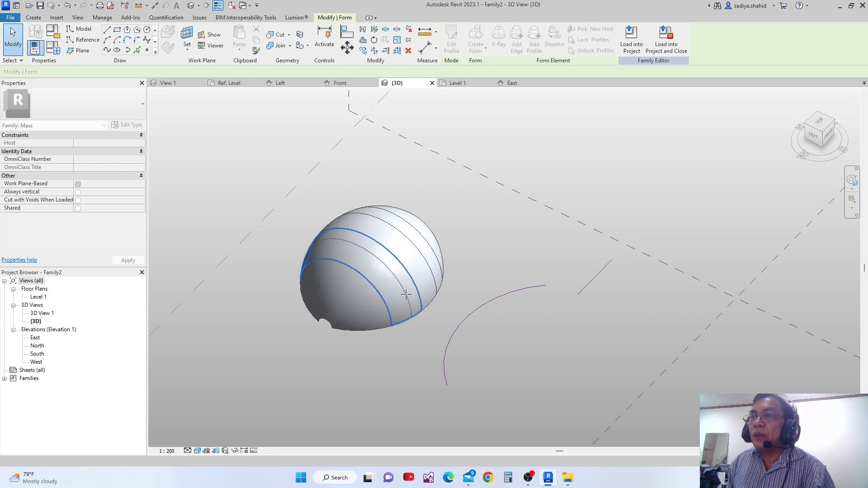
pyautogui.scroll(-1, 418, 309)
pyautogui.click(457, 328)
# Reshape the reference-line arc to a radius of about 13300 and extend its lower end slightly.
pyautogui.moveTo(470, 331); pyautogui.dragTo(501, 321, button='middle')
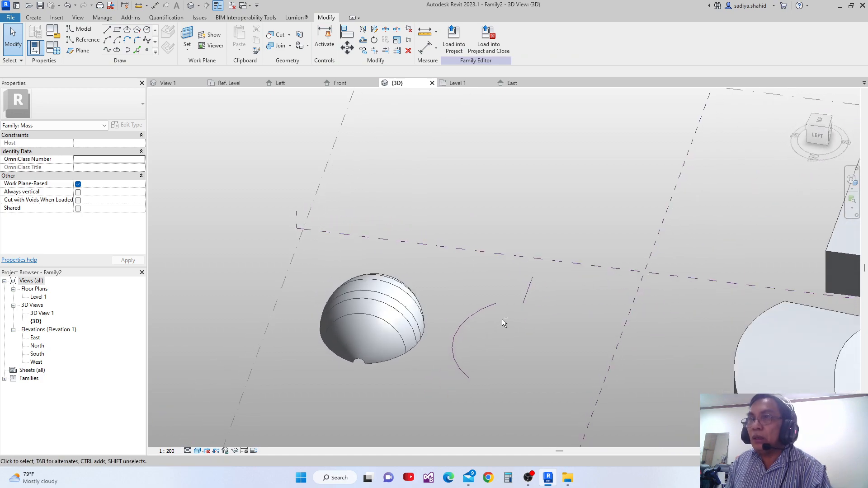
pyautogui.click(456, 333)
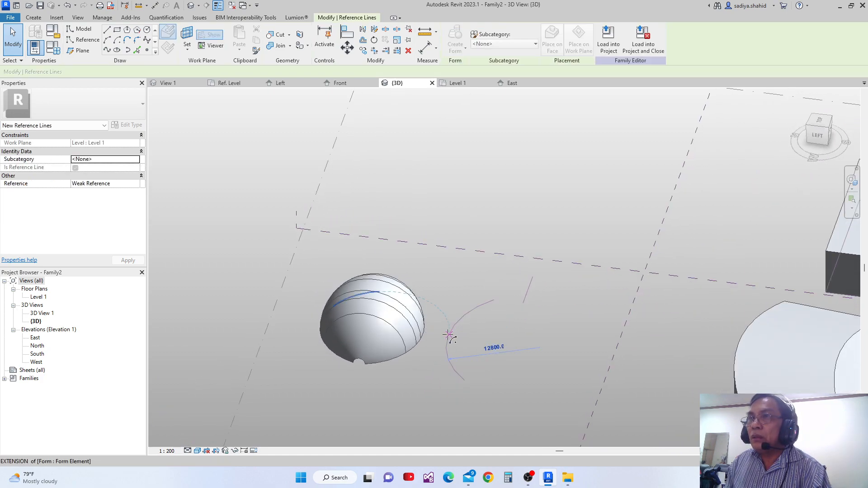
pyautogui.moveTo(449, 334); pyautogui.dragTo(447, 334)
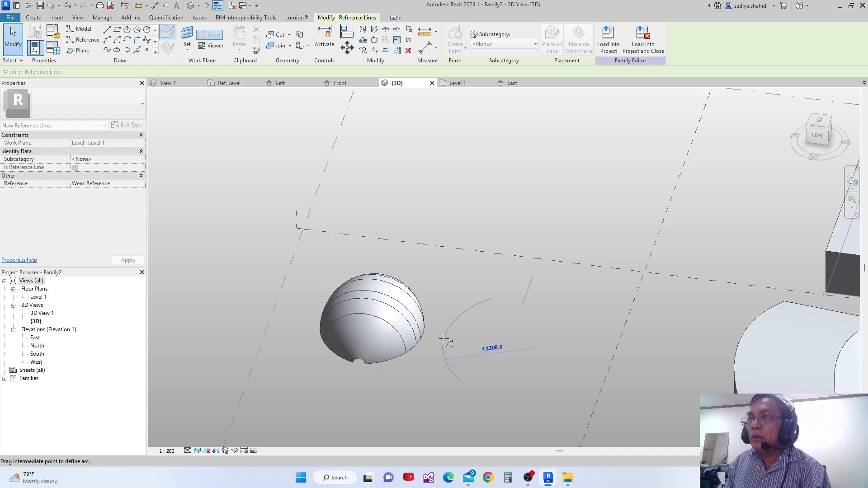
pyautogui.click(445, 337)
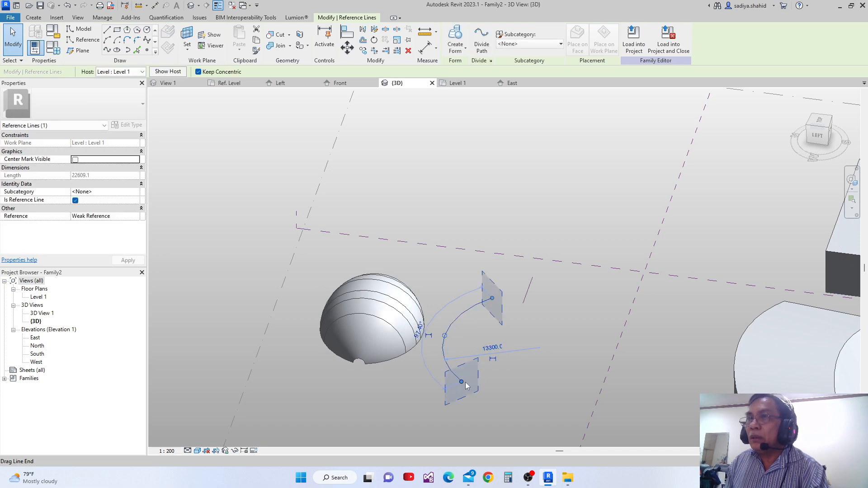
pyautogui.moveTo(462, 381); pyautogui.dragTo(480, 378)
pyautogui.press('Escape')
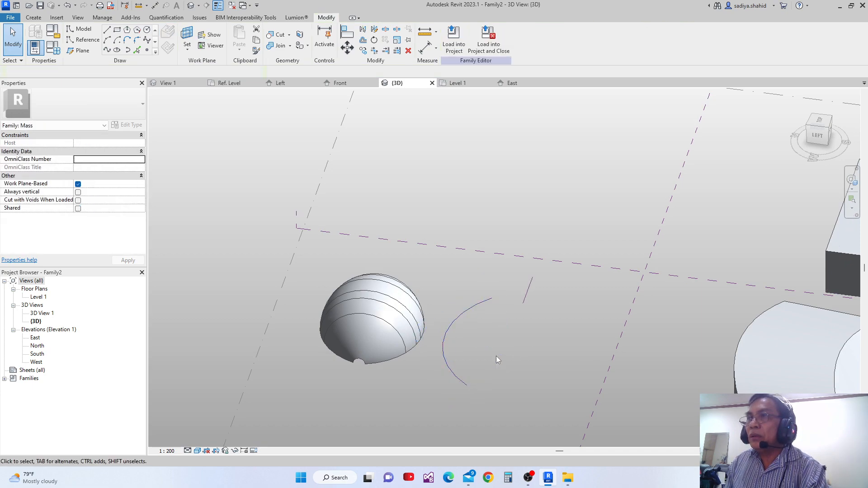
# Create a solid revolved form from the reference-line arc and the straight reference line beside it.
pyautogui.moveTo(504, 348); pyautogui.dragTo(508, 361, button='middle')
pyautogui.click(461, 333)
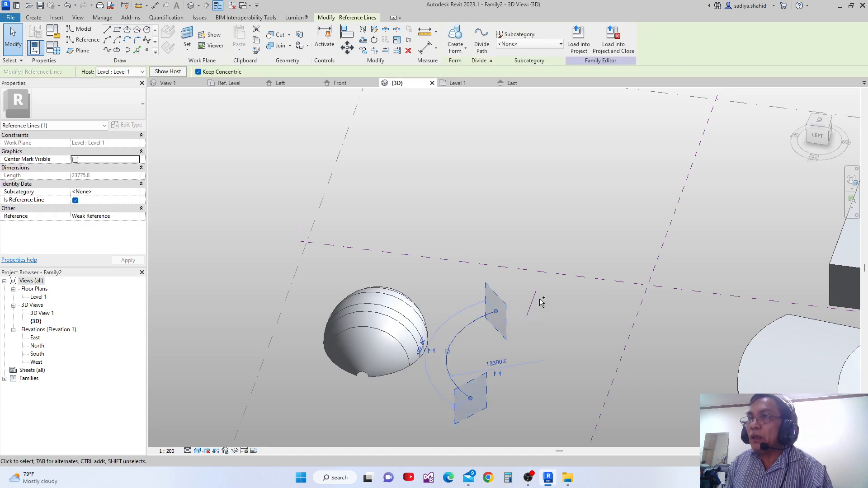
pyautogui.keyDown('ctrl'); pyautogui.click(533, 302); pyautogui.keyUp('ctrl')
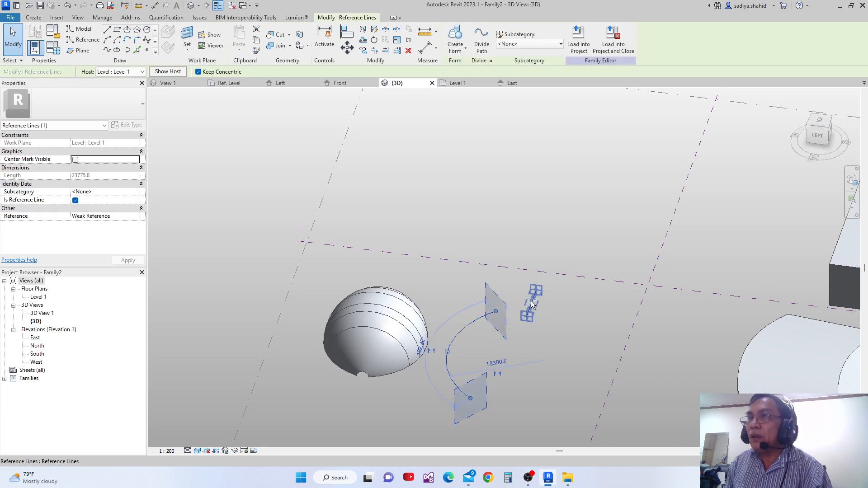
pyautogui.click(455, 36)
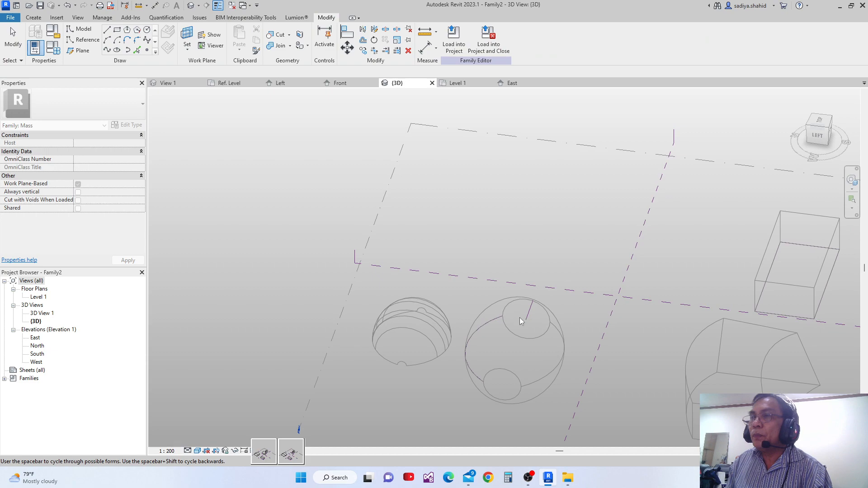
pyautogui.moveTo(503, 359)
pyautogui.keyDown('shift'); pyautogui.mouseDown(button='middle')
pyautogui.moveTo(514, 397)
pyautogui.moveTo(485, 356)
pyautogui.moveTo(490, 365)
pyautogui.mouseUp(button='middle'); pyautogui.keyUp('shift')
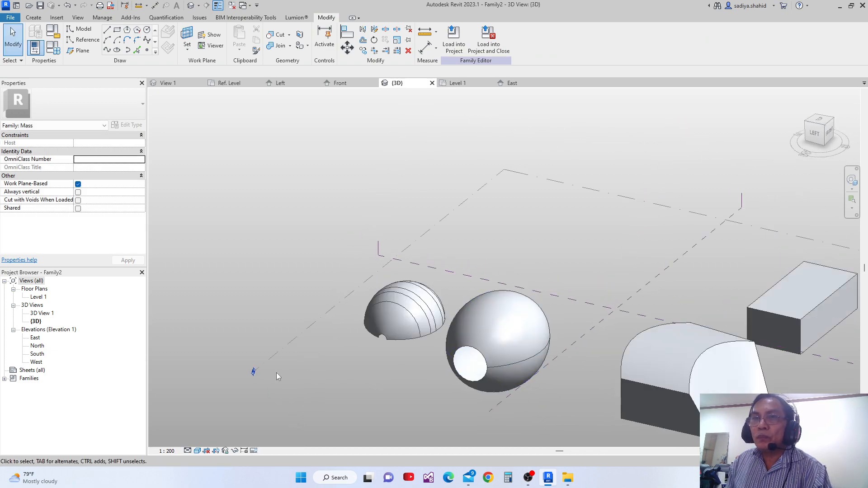
# Set the End Angle of the revolved reference-line form to 180°.
pyautogui.click(476, 389)
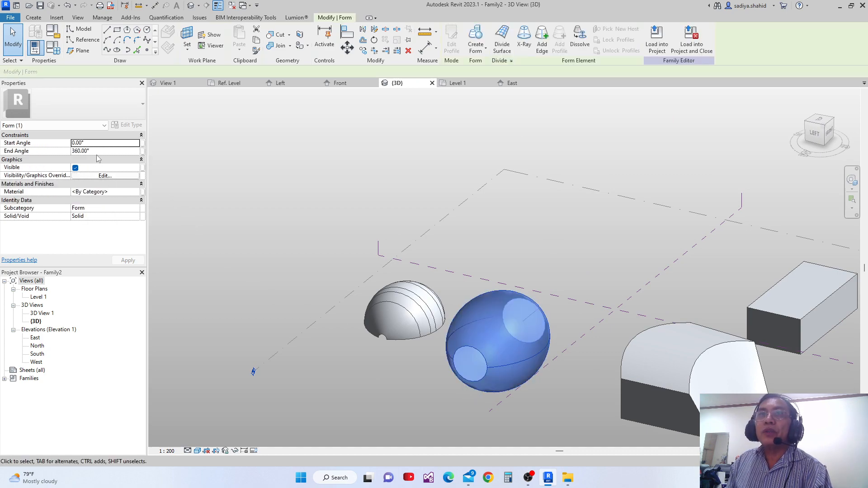
pyautogui.click(98, 152)
pyautogui.write('180')
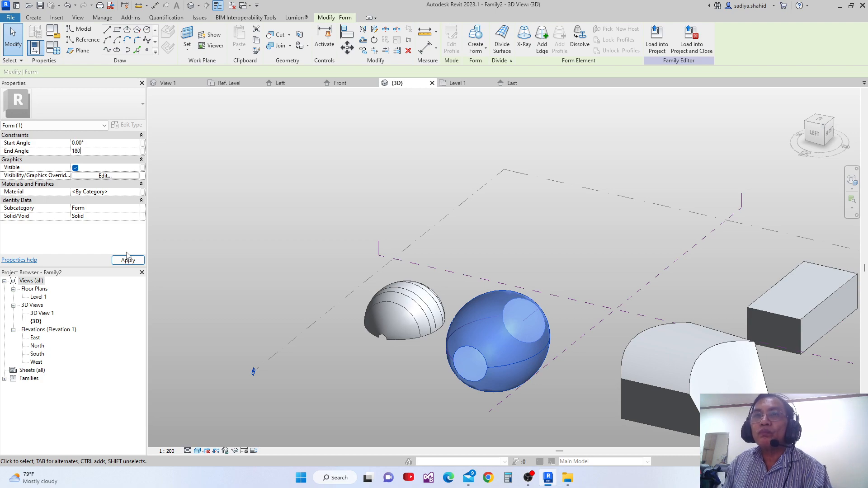
pyautogui.click(128, 260)
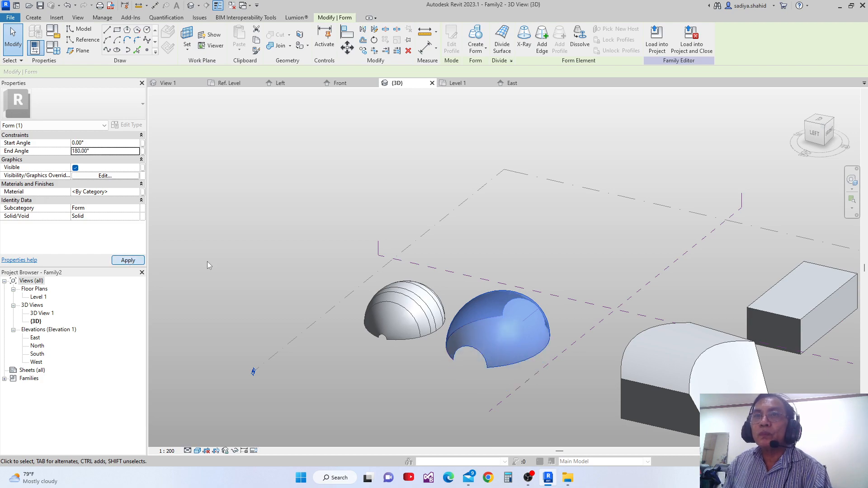
# Try to add an edge to the half-dome made from reference lines.
pyautogui.keyDown('shift'); pyautogui.moveTo(457, 364); pyautogui.dragTo(461, 403, button='middle'); pyautogui.keyUp('shift')
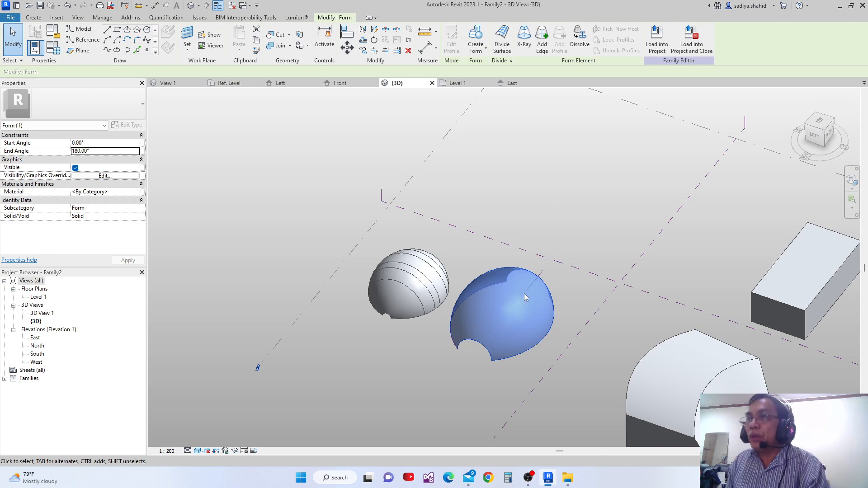
pyautogui.click(542, 39)
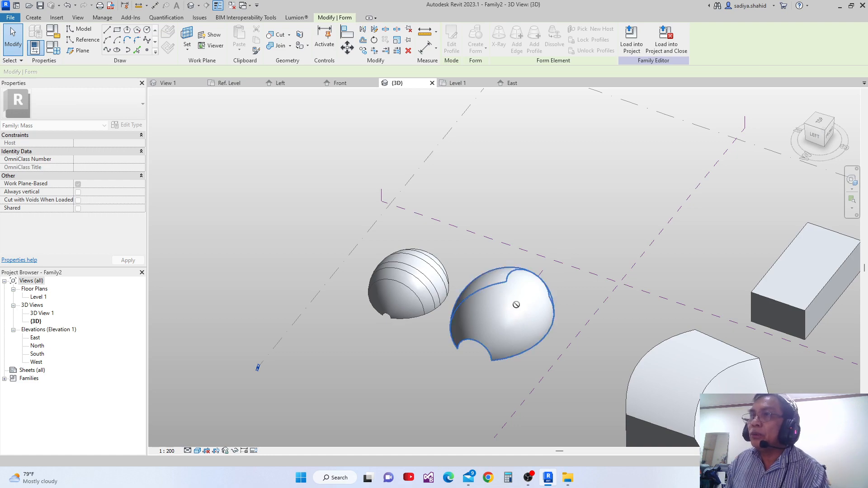
pyautogui.scroll(-2, 516, 305)
pyautogui.moveTo(517, 329)
pyautogui.keyDown('shift'); pyautogui.mouseDown(button='middle')
pyautogui.moveTo(514, 275)
pyautogui.moveTo(517, 327)
pyautogui.mouseUp(button='middle'); pyautogui.keyUp('shift')
pyautogui.scroll(3, 470, 322)
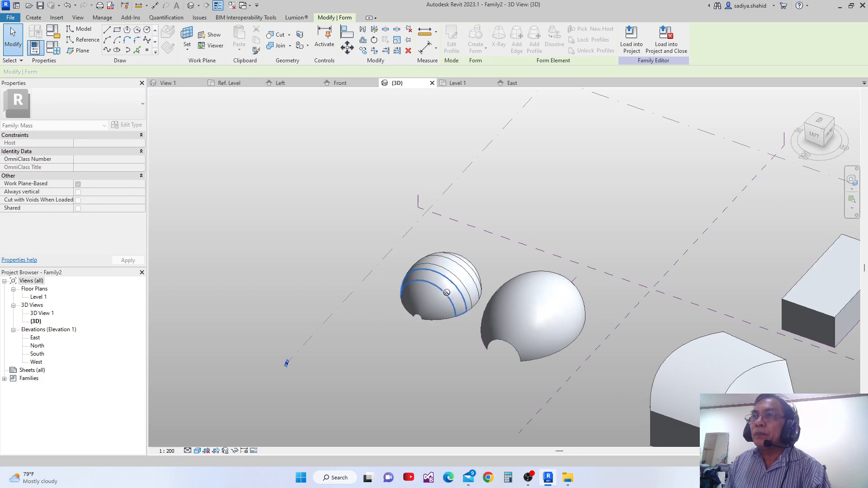
pyautogui.press('Escape')
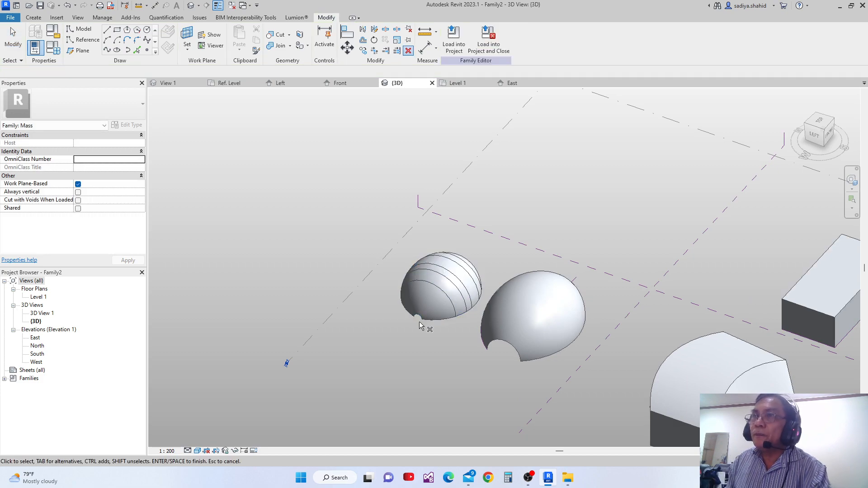
pyautogui.scroll(3, 423, 290)
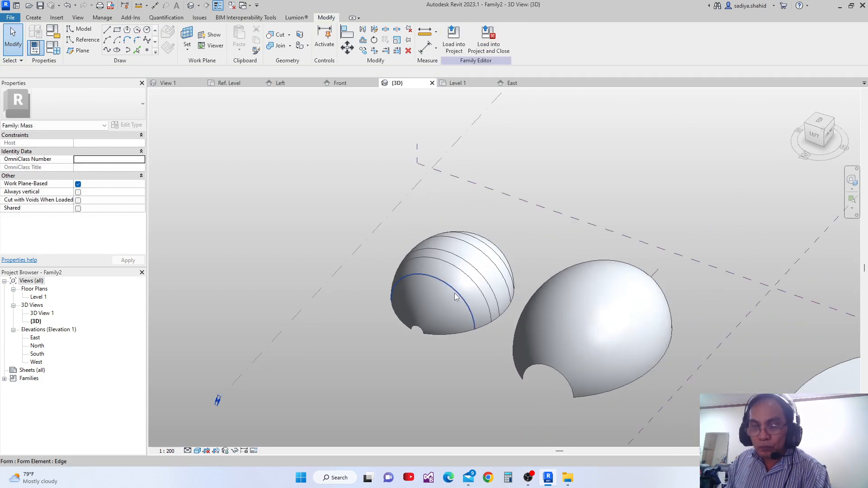
pyautogui.press('Tab')
pyautogui.press('Tab')
pyautogui.press('Tab')
pyautogui.press('Tab')
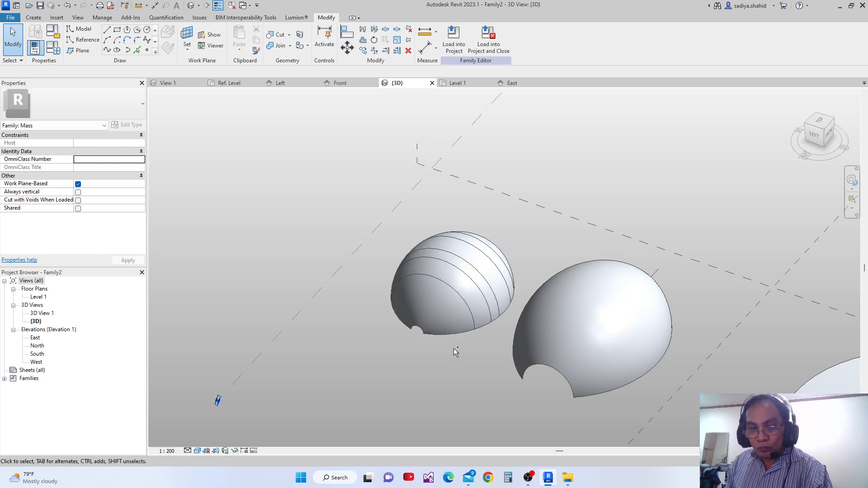
# Undo the revolved reference-line form and the edges added to the model-line half-dome, keeping that half-dome's 180° End Angle.
pyautogui.hotkey('ctrl', 'z')
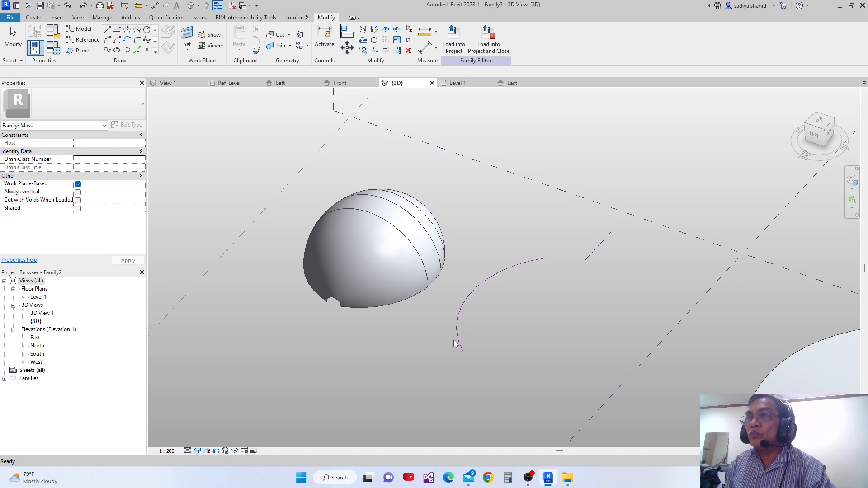
pyautogui.hotkey('ctrl', 'y')
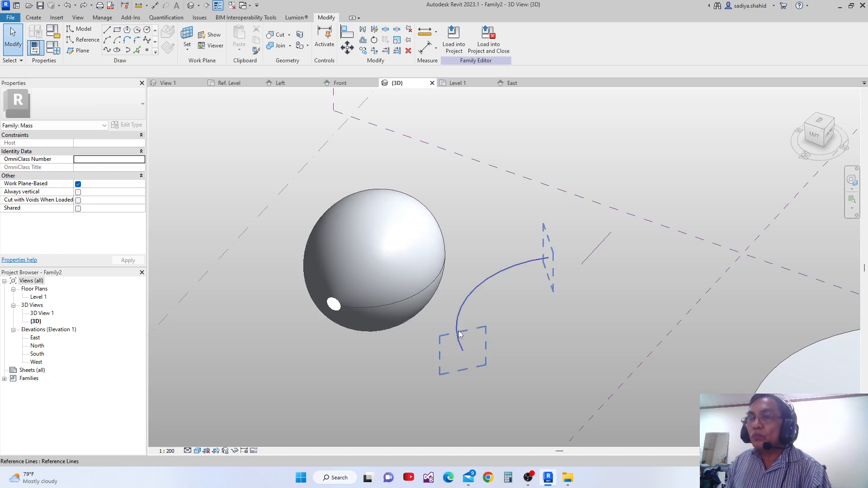
pyautogui.hotkey('ctrl', 'z')
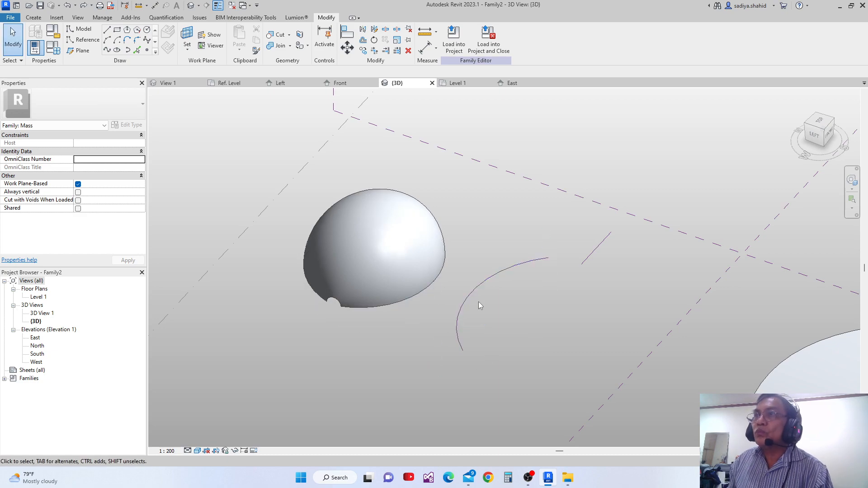
# Recreate the solid revolved form from the reference-line arc and the straight reference line beside it.
pyautogui.click(485, 279)
pyautogui.keyDown('ctrl'); pyautogui.click(596, 249); pyautogui.keyUp('ctrl')
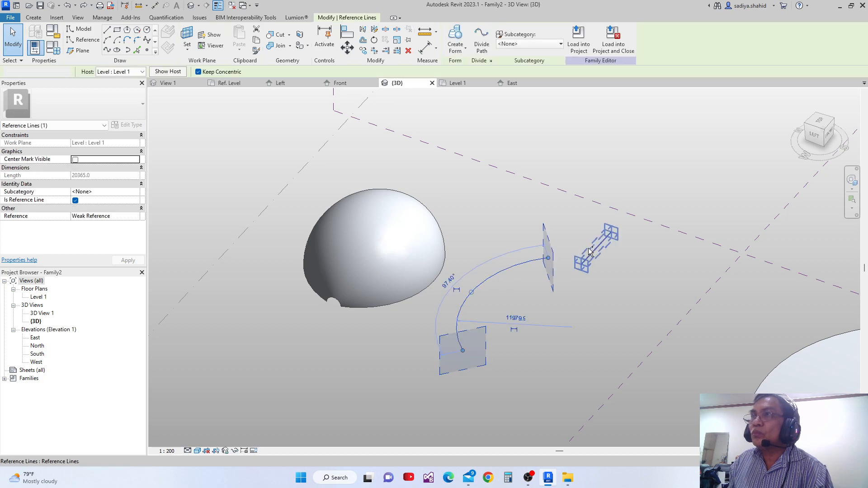
pyautogui.click(455, 36)
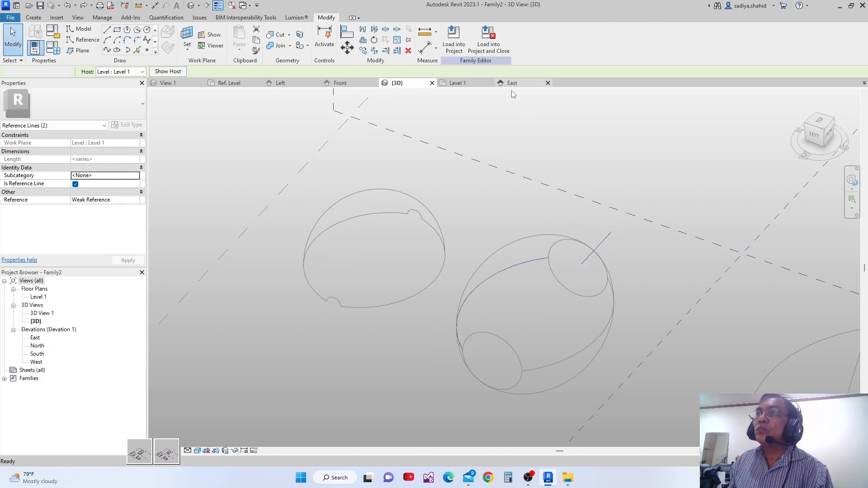
pyautogui.click(141, 452)
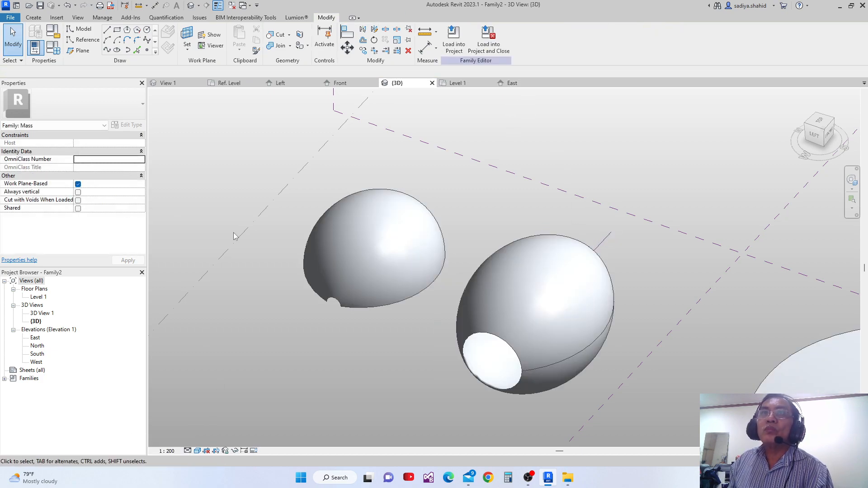
# Set the End Angle of the recreated reference-line form to 180°.
pyautogui.scroll(-1, 531, 416)
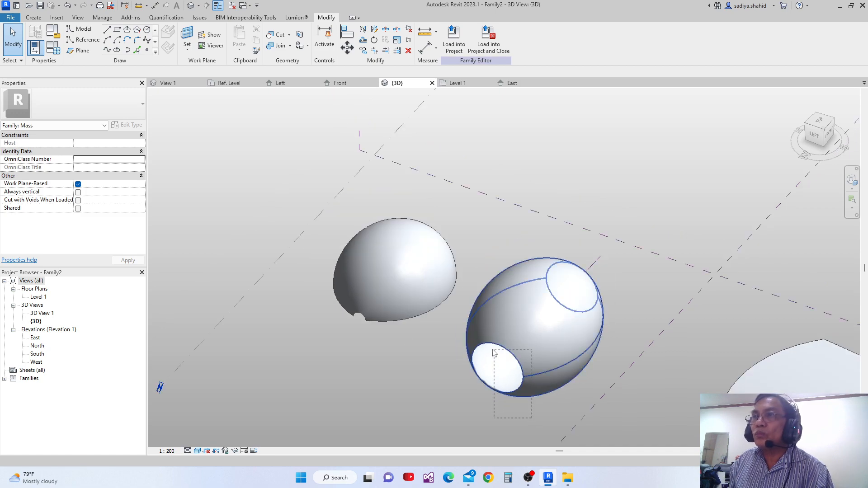
pyautogui.click(502, 364)
pyautogui.click(93, 152)
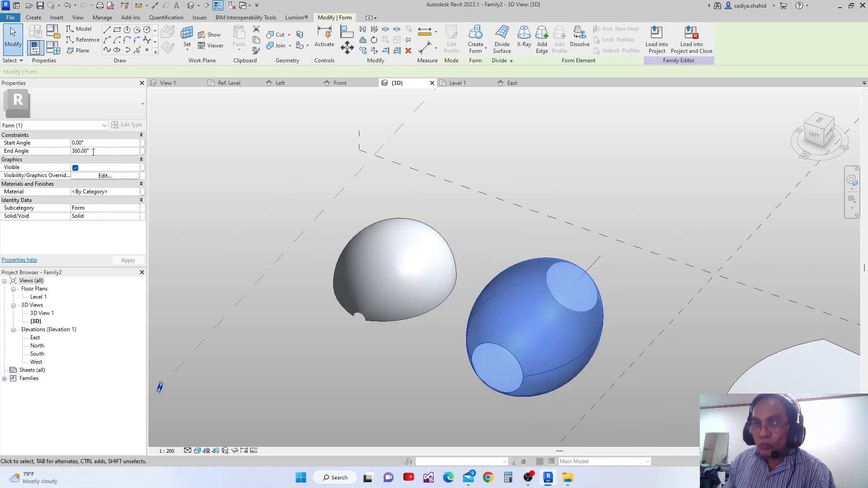
pyautogui.click(93, 142)
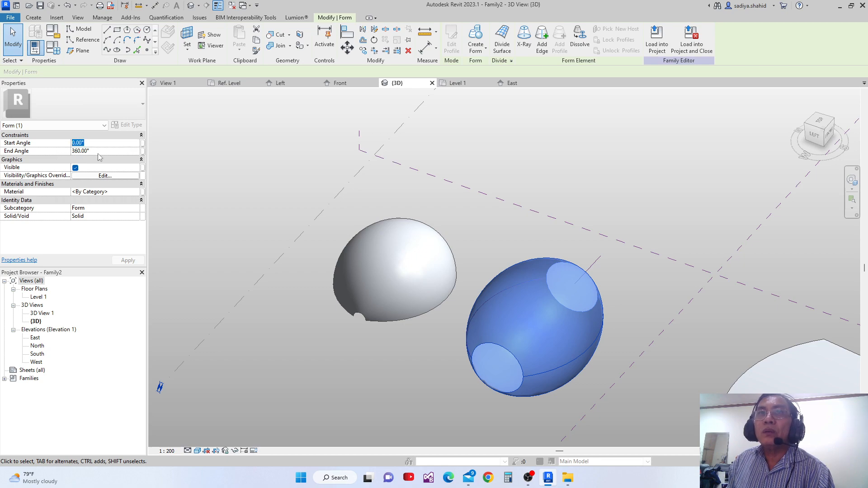
pyautogui.click(100, 151)
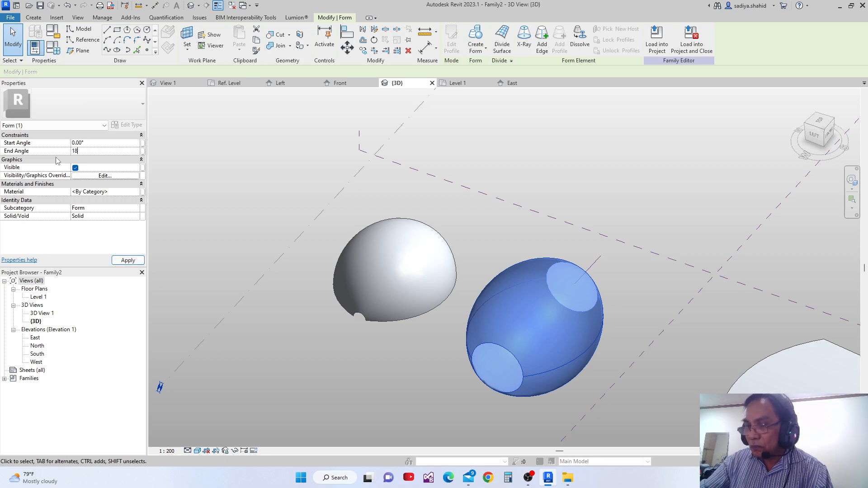
pyautogui.click(125, 261)
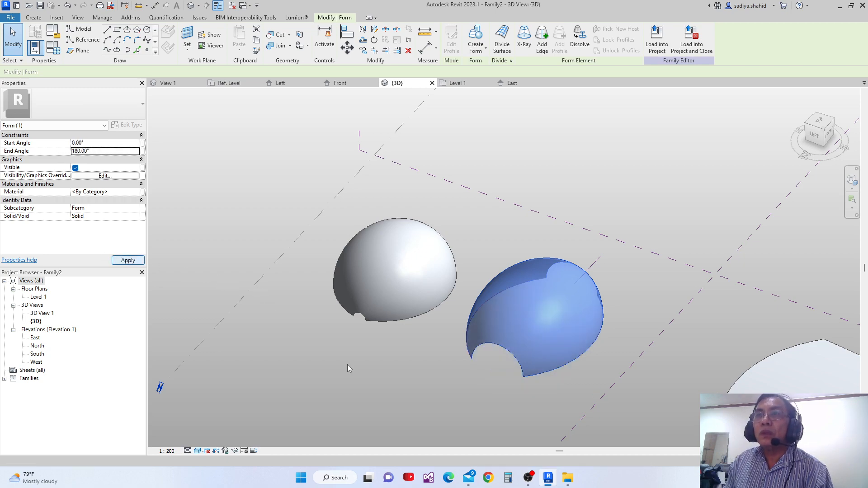
# Divide the outer surface of the model-line half-dome into a UV grid.
pyautogui.keyDown('shift'); pyautogui.moveTo(347, 364); pyautogui.dragTo(391, 374, button='middle'); pyautogui.keyUp('shift')
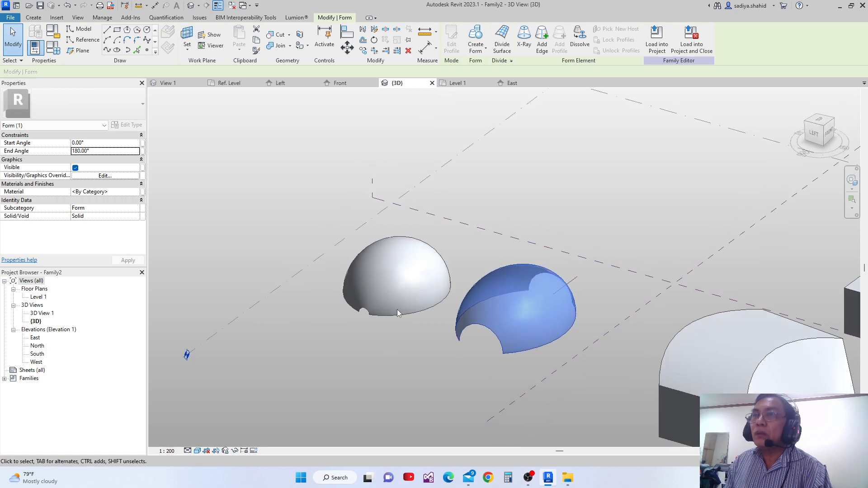
pyautogui.keyDown('shift'); pyautogui.moveTo(397, 310); pyautogui.dragTo(365, 357, button='middle'); pyautogui.keyUp('shift')
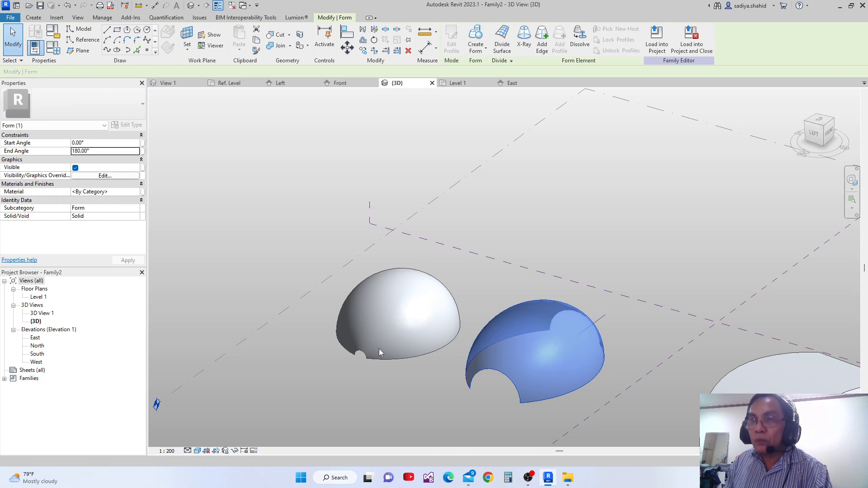
pyautogui.click(386, 361)
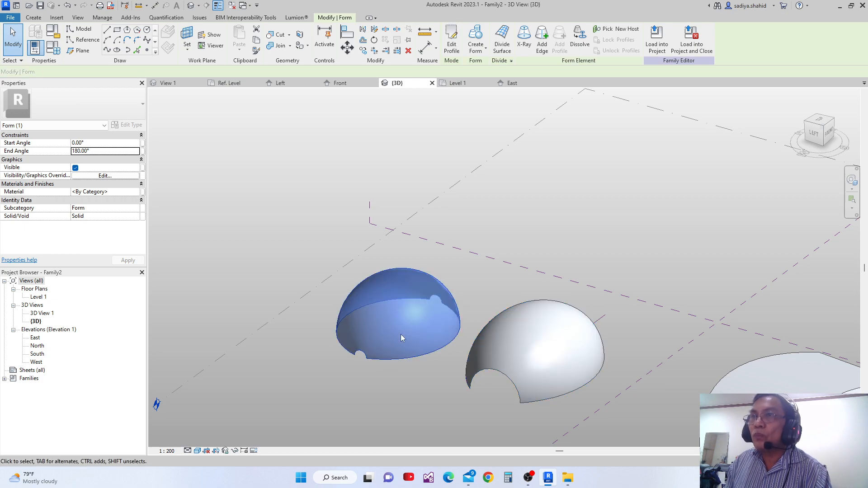
pyautogui.click(502, 43)
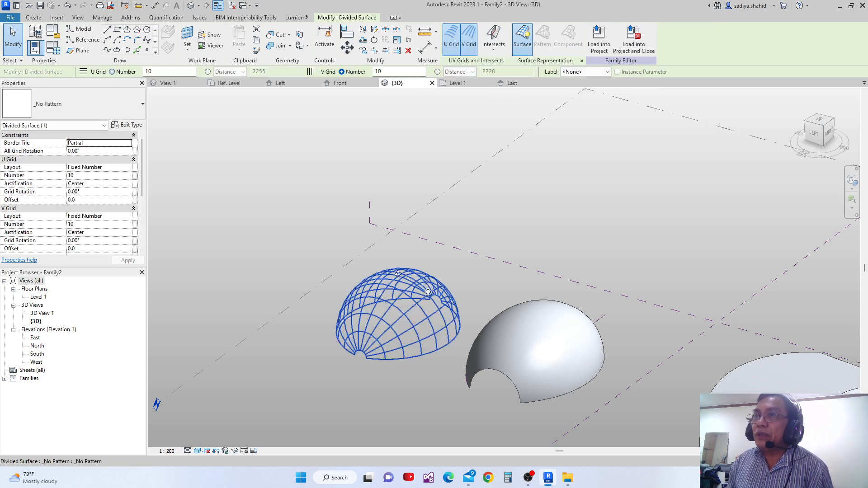
# Divide the outer surface of the reference-line half-dome into a UV grid.
pyautogui.scroll(-1, 435, 312)
pyautogui.moveTo(435, 316); pyautogui.dragTo(433, 331, button='middle')
pyautogui.keyDown('shift'); pyautogui.moveTo(552, 381); pyautogui.dragTo(532, 352, button='middle'); pyautogui.keyUp('shift')
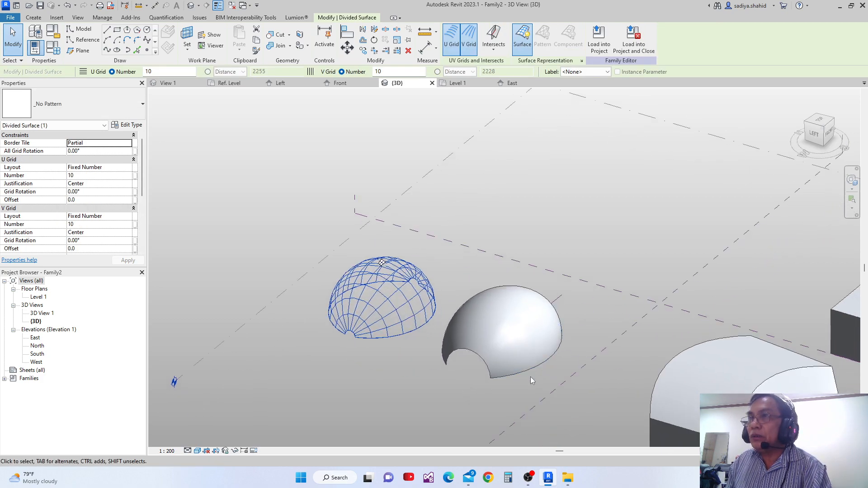
pyautogui.click(488, 372)
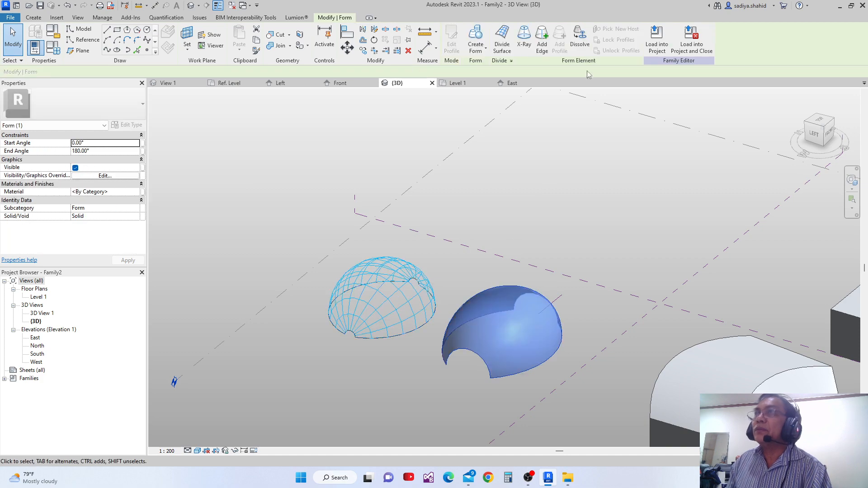
pyautogui.click(501, 36)
pyautogui.scroll(-5, 541, 364)
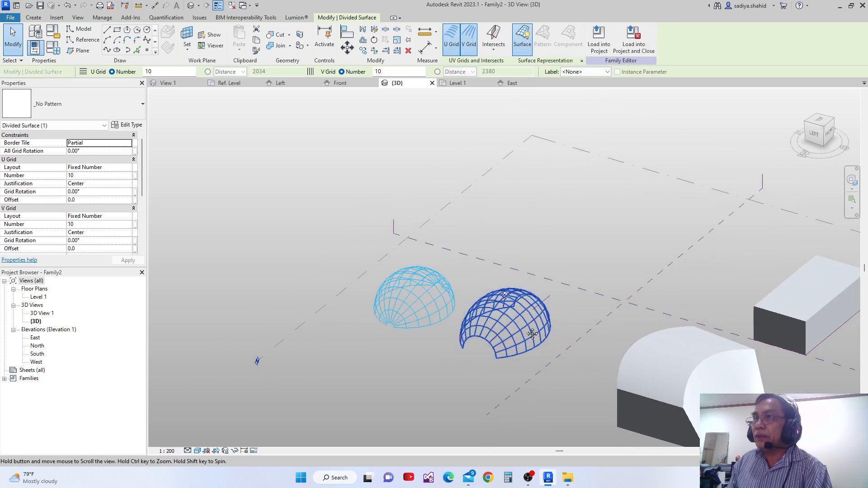
# Divide the slanted, arched end face of the curved-roof mass into a UV grid.
pyautogui.scroll(1, 607, 296)
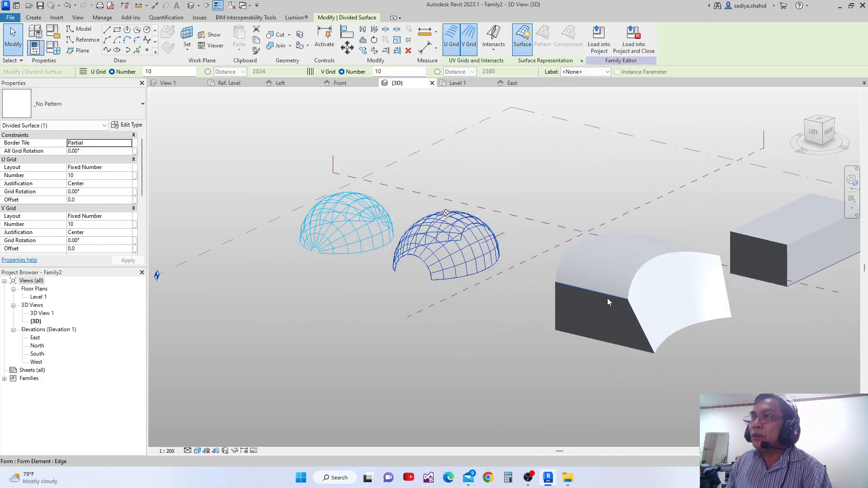
pyautogui.moveTo(655, 296); pyautogui.dragTo(566, 358, button='middle')
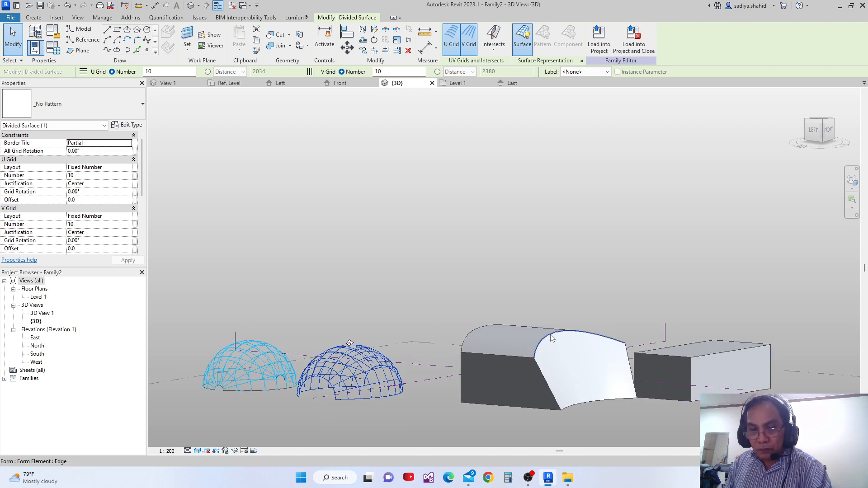
pyautogui.press('Tab')
pyautogui.press('Tab')
pyautogui.press('Tab')
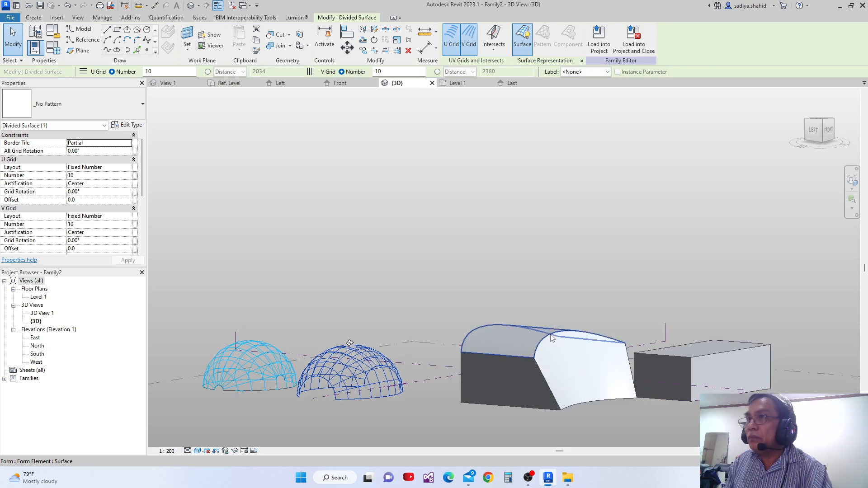
pyautogui.press('Tab')
pyautogui.press('Tab')
pyautogui.press('Tab')
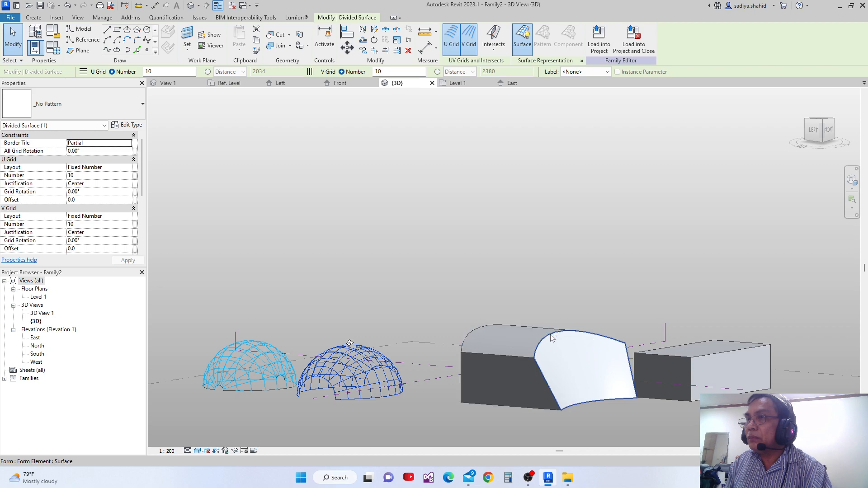
pyautogui.click(551, 339)
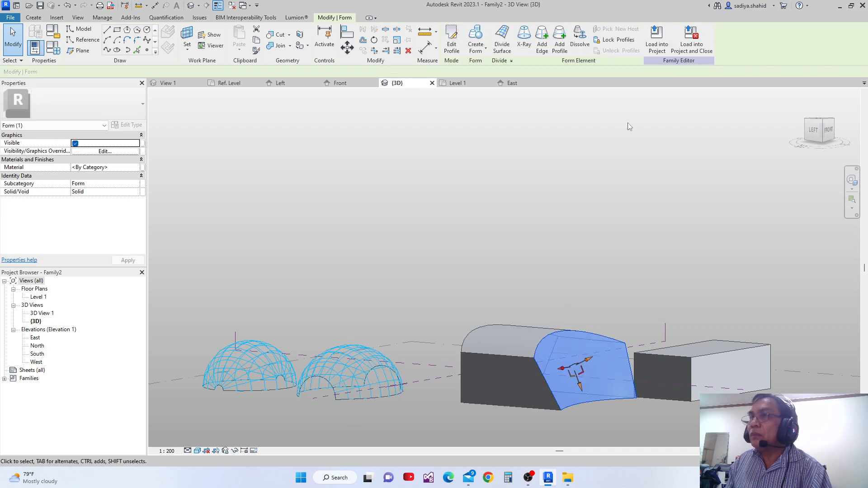
pyautogui.click(502, 39)
pyautogui.keyDown('shift'); pyautogui.moveTo(762, 281); pyautogui.dragTo(623, 383, button='middle'); pyautogui.keyUp('shift')
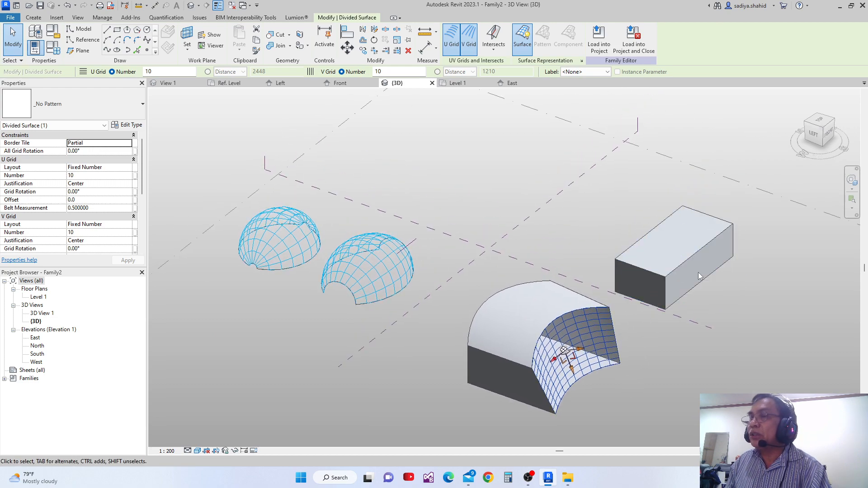
# Set the U Grid of the reference-line half-dome's divided surface to Minimum Spacing with a distance of 1000.
pyautogui.moveTo(415, 296); pyautogui.dragTo(527, 303, button='middle')
pyautogui.scroll(2, 478, 283)
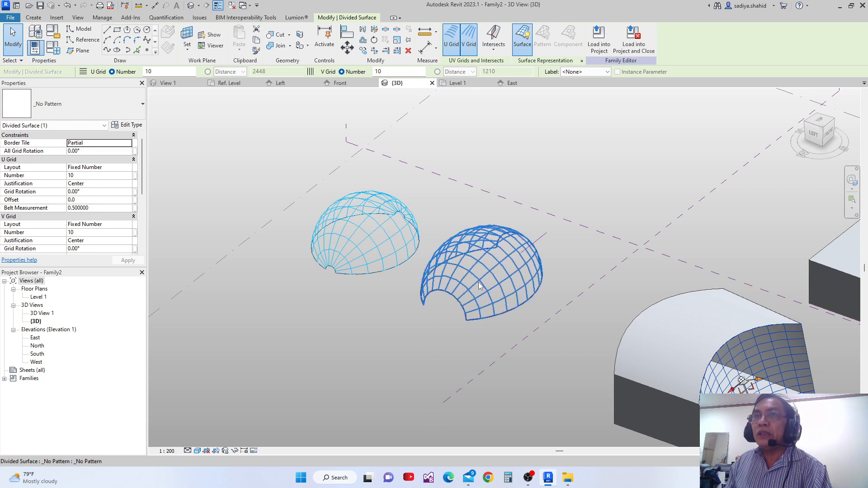
pyautogui.click(479, 285)
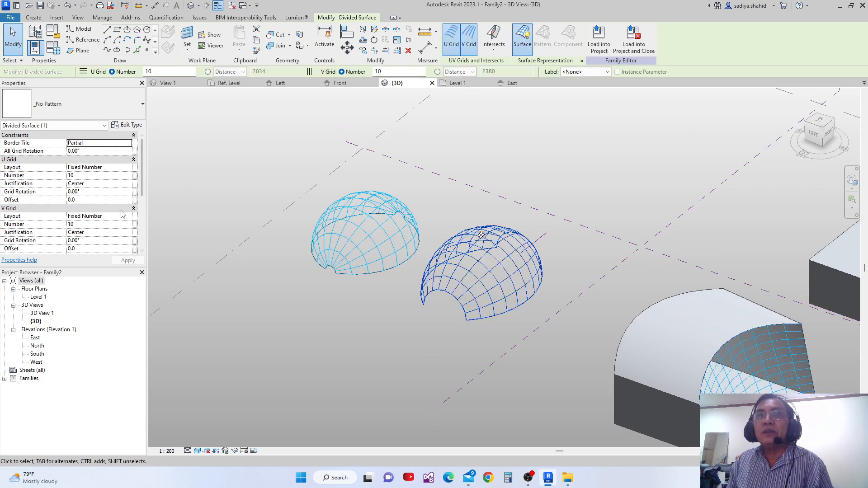
pyautogui.keyDown('shift'); pyautogui.moveTo(204, 242); pyautogui.dragTo(291, 244, button='middle'); pyautogui.keyUp('shift')
pyautogui.moveTo(370, 260)
pyautogui.mouseDown(button='middle')
pyautogui.moveTo(376, 255)
pyautogui.moveTo(380, 264)
pyautogui.mouseUp(button='middle')
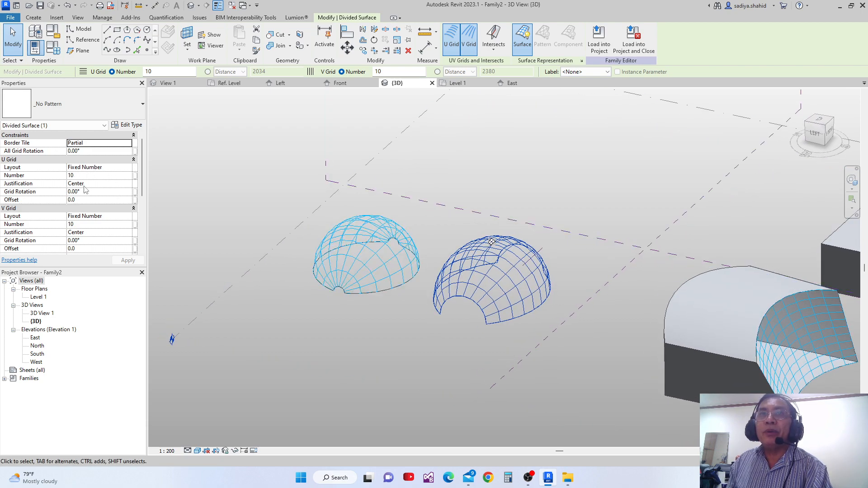
pyautogui.click(93, 175)
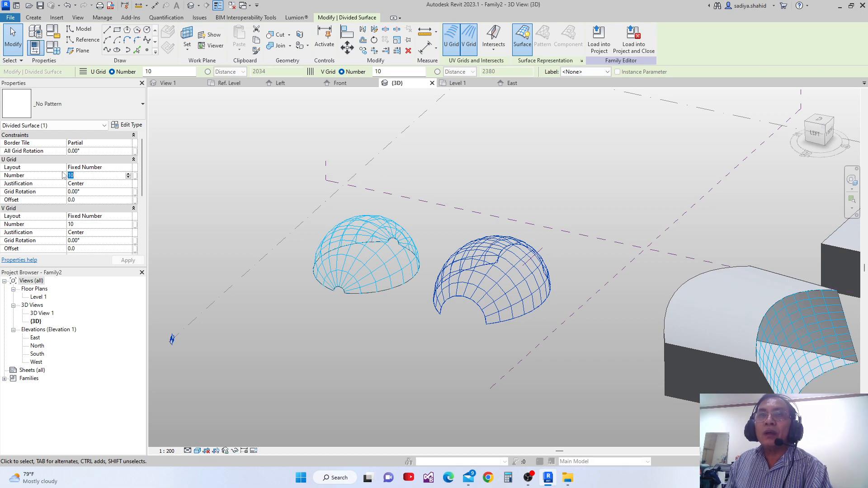
pyautogui.click(127, 168)
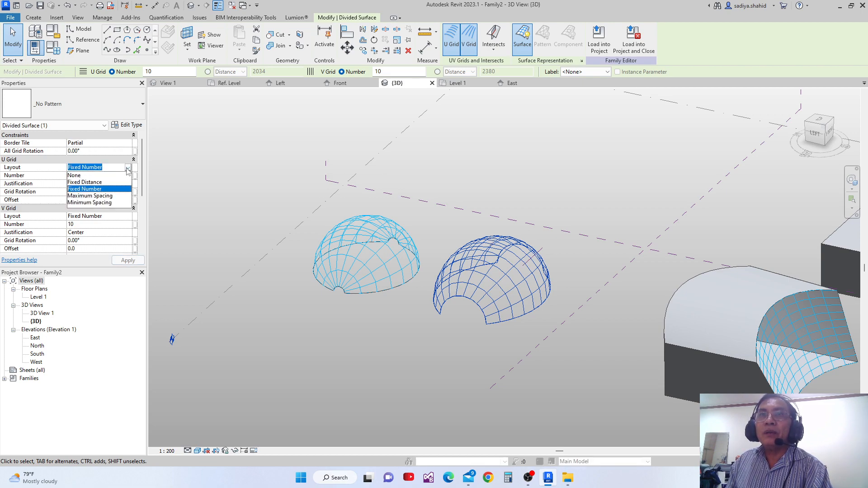
pyautogui.click(96, 202)
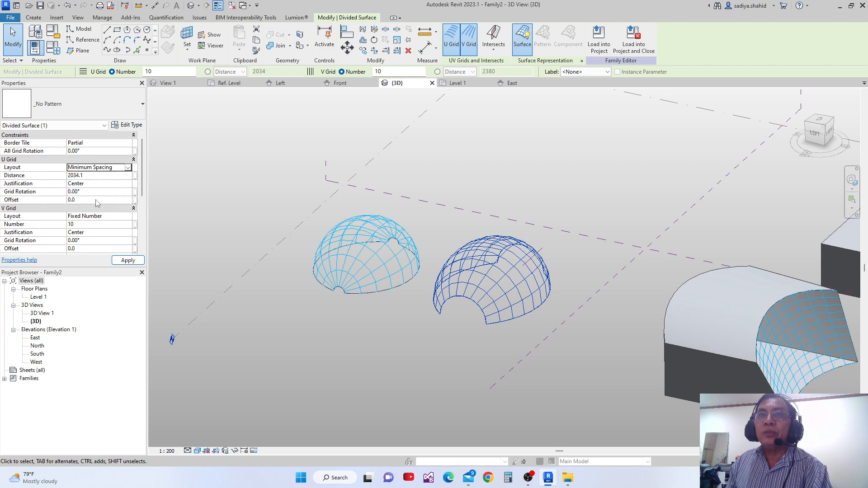
pyautogui.click(95, 175)
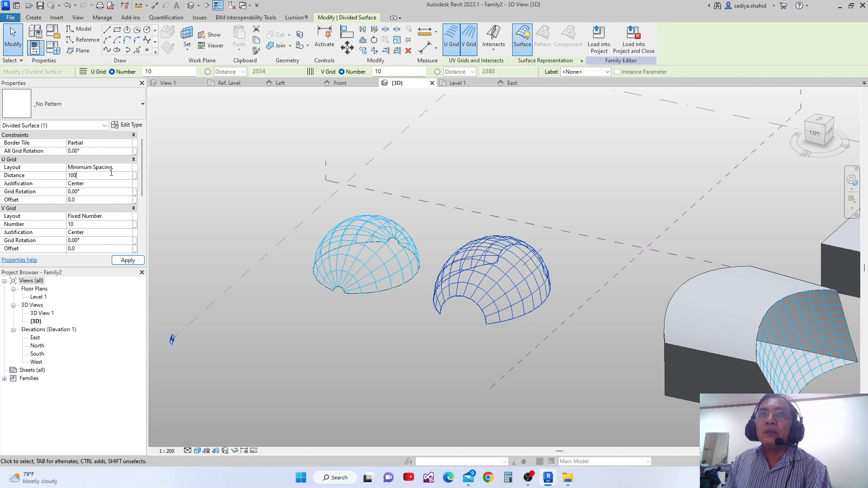
pyautogui.click(123, 250)
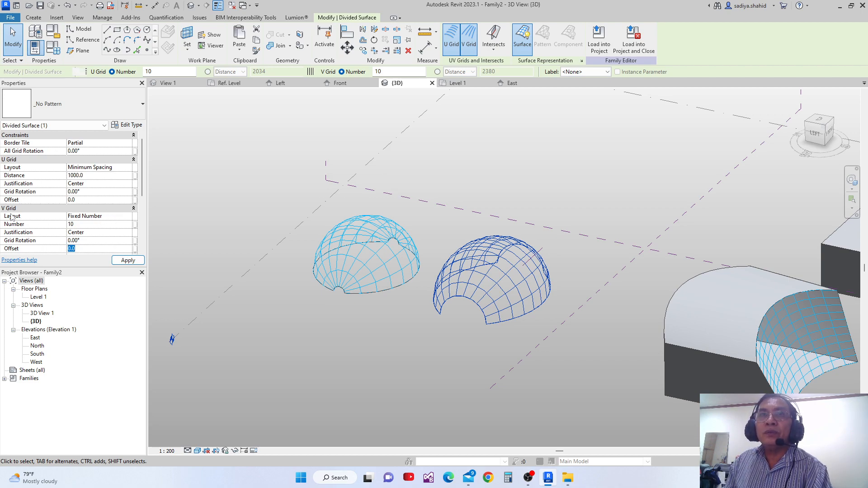
# Open the V Grid layout setting of the reference-line half-dome's divided surface for editing.
pyautogui.click(124, 218)
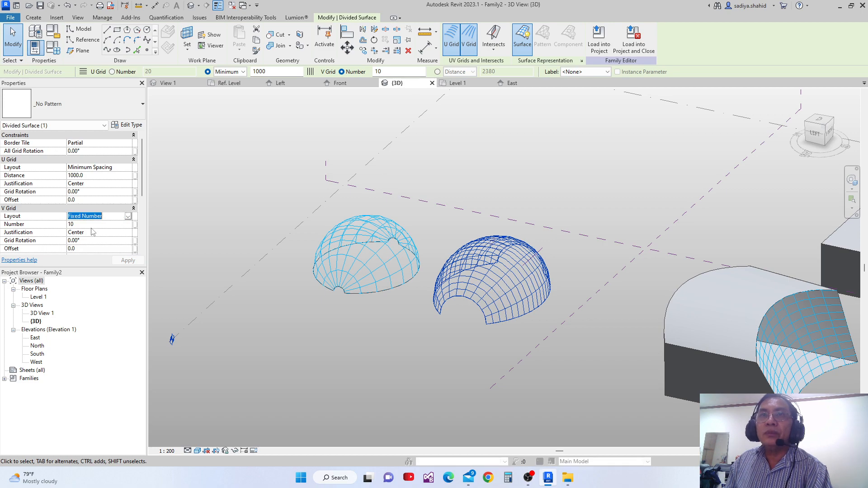
# Set the larger dome's V grid layout to Minimum Spacing with a distance of 2000.
pyautogui.click(128, 217)
pyautogui.click(95, 252)
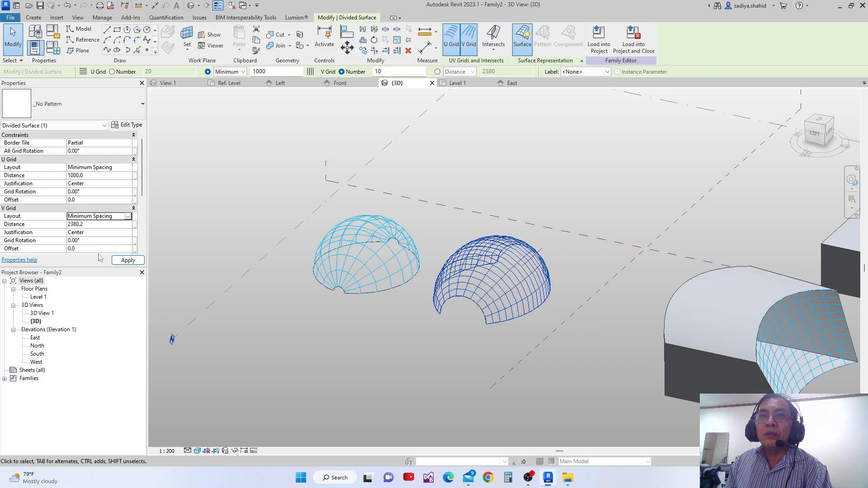
pyautogui.click(96, 224)
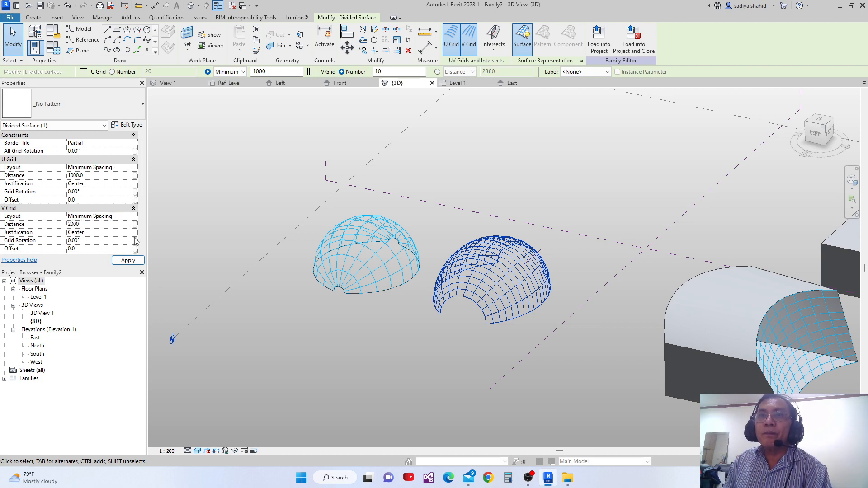
pyautogui.click(133, 260)
pyautogui.keyDown('shift'); pyautogui.moveTo(238, 283); pyautogui.dragTo(355, 254, button='middle'); pyautogui.keyUp('shift')
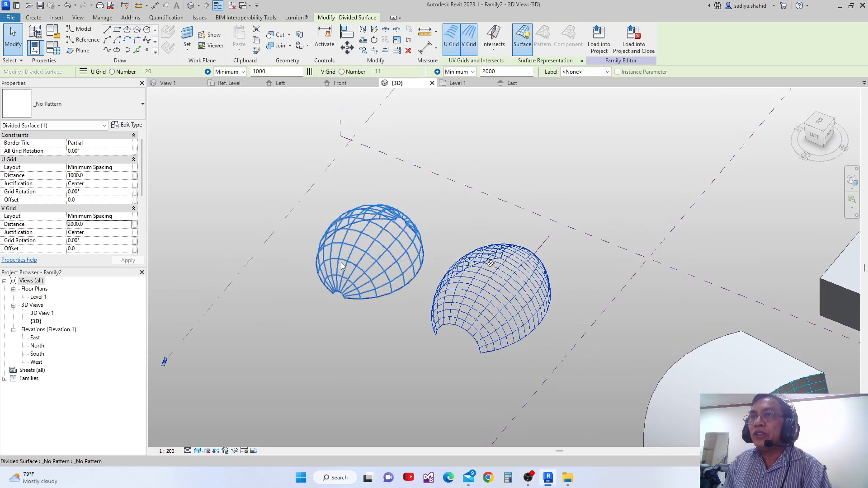
# Apply the 1/2 Step pattern to the smaller dome's divided surface.
pyautogui.click(355, 256)
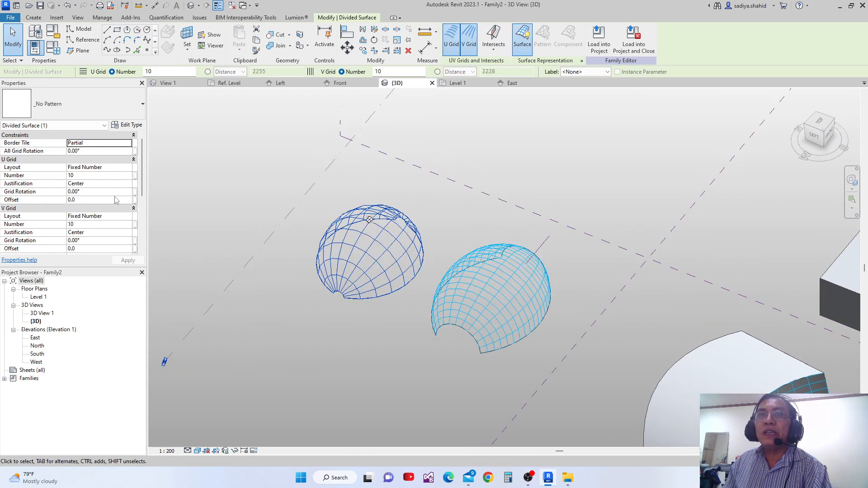
pyautogui.moveTo(266, 209); pyautogui.dragTo(296, 238, button='middle')
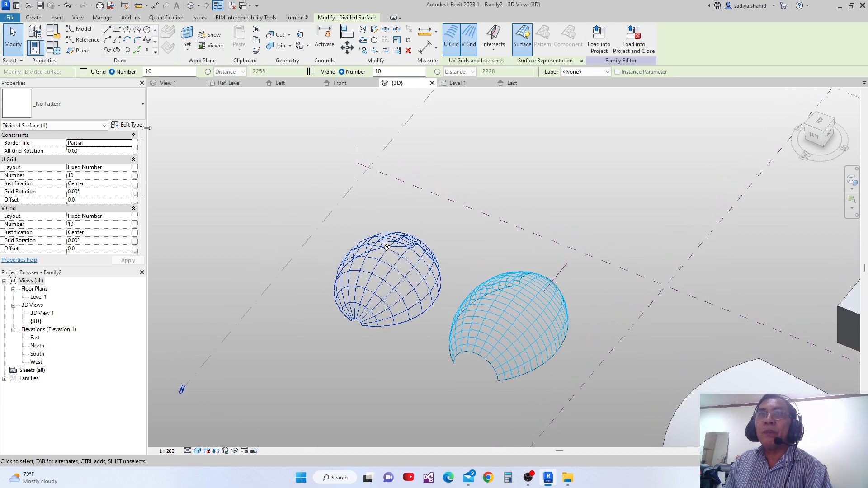
pyautogui.click(142, 105)
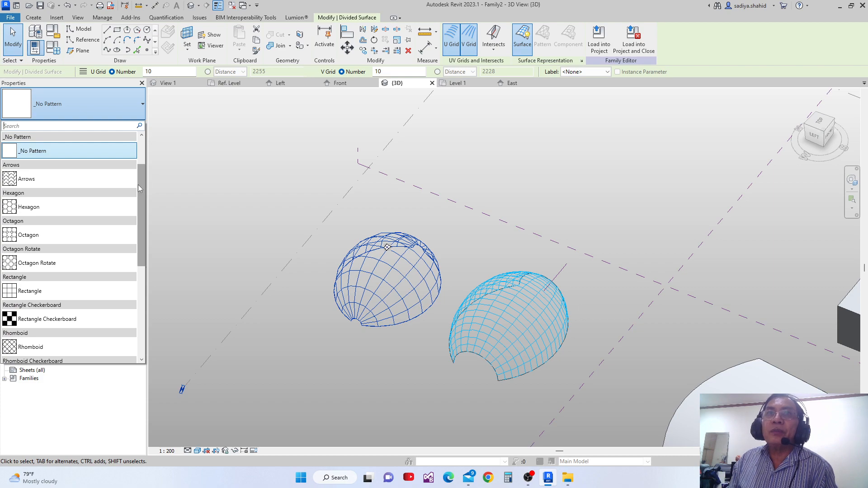
pyautogui.scroll(2, 140, 189)
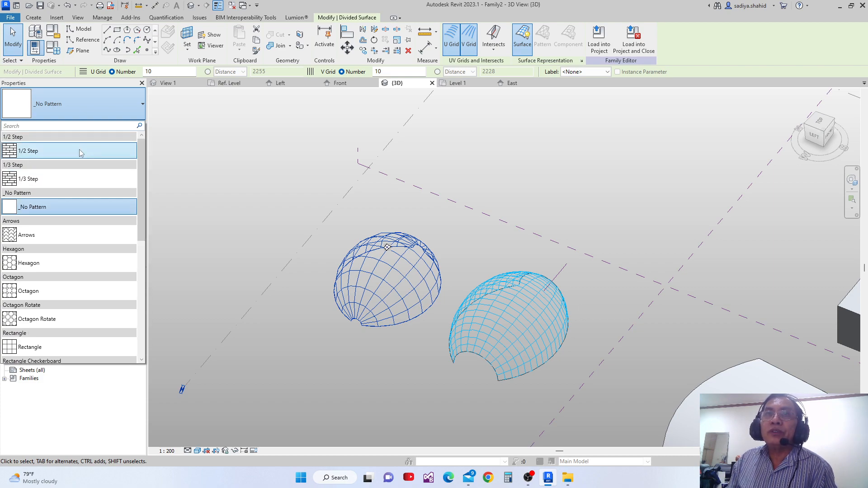
pyautogui.click(81, 152)
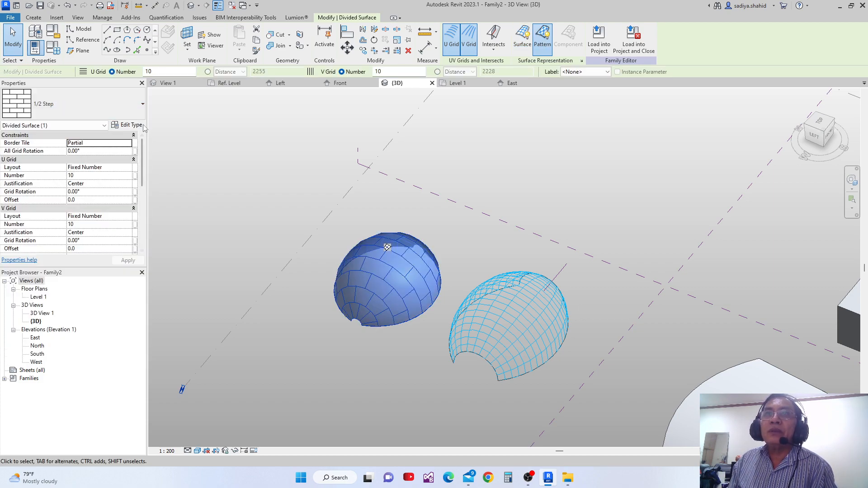
# Try the 1/3 Step pattern and the Arrows pattern on the smaller dome's divided surface.
pyautogui.click(141, 108)
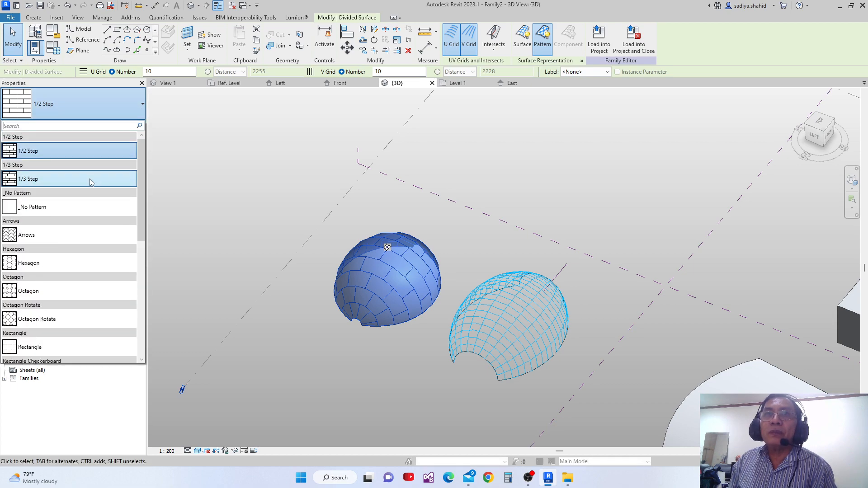
pyautogui.click(91, 179)
pyautogui.click(142, 104)
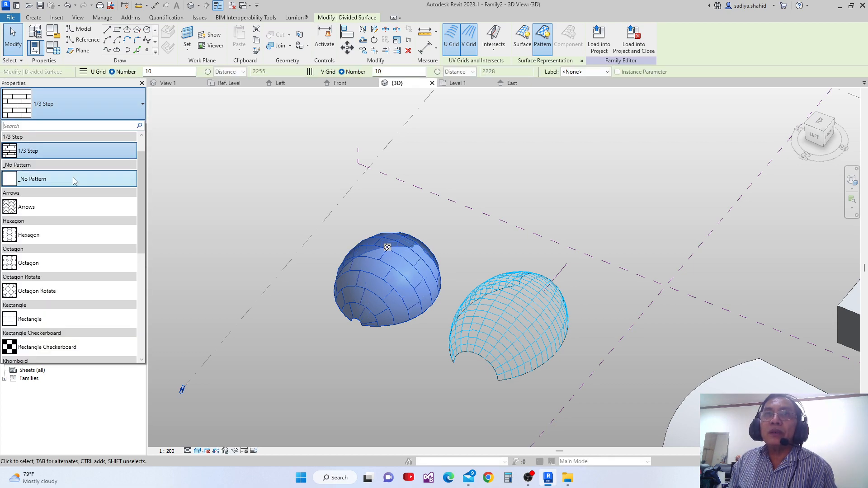
pyautogui.click(62, 208)
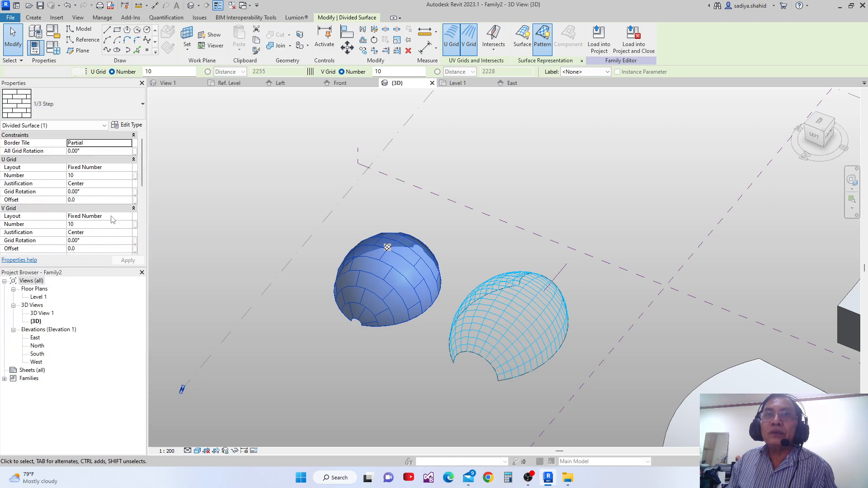
# Try the Octagon Rotate pattern and the Rhomboid pattern on the smaller dome's divided surface.
pyautogui.click(104, 107)
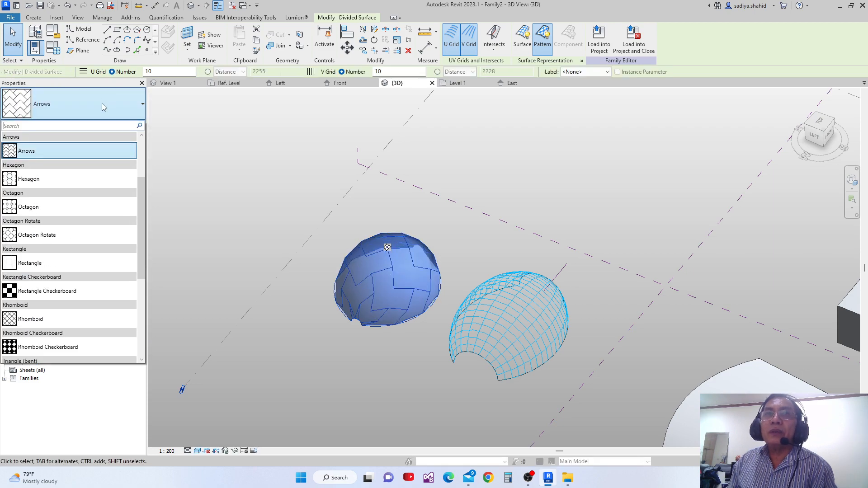
pyautogui.click(75, 235)
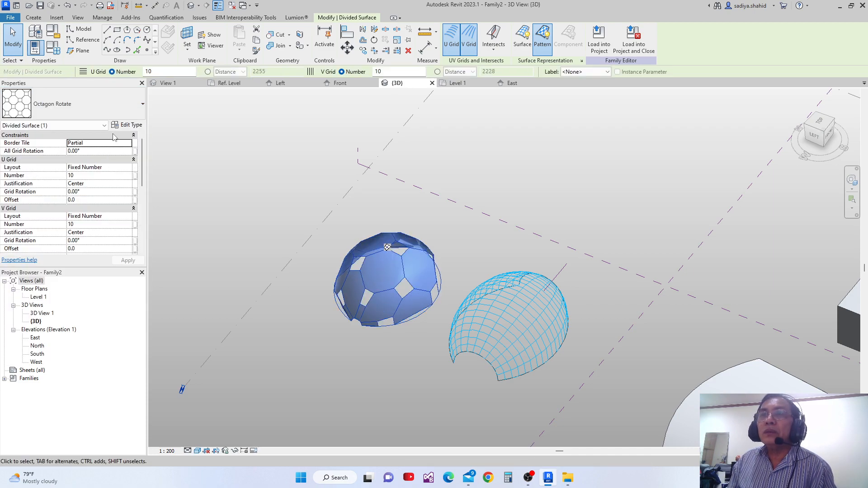
pyautogui.click(105, 104)
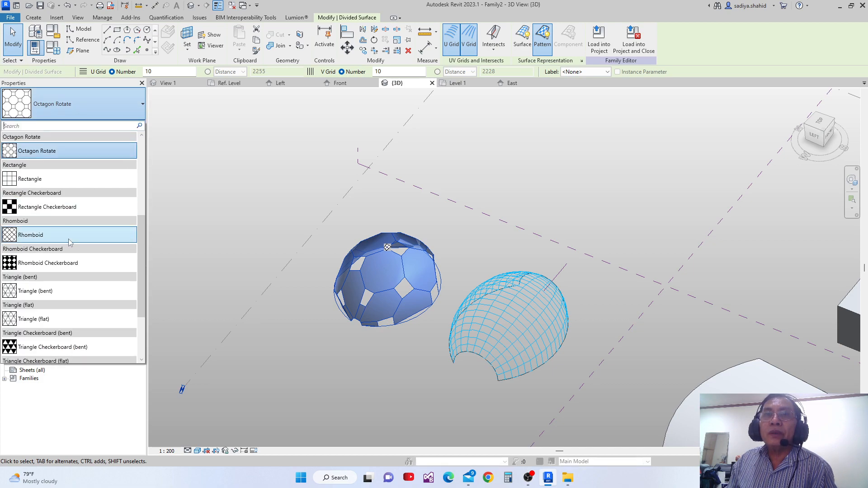
pyautogui.click(70, 243)
# Try Triangle Checkerboard (bent) on the smaller dome, and settle on the Triangle Checkerboard (flat) pattern.
pyautogui.click(105, 105)
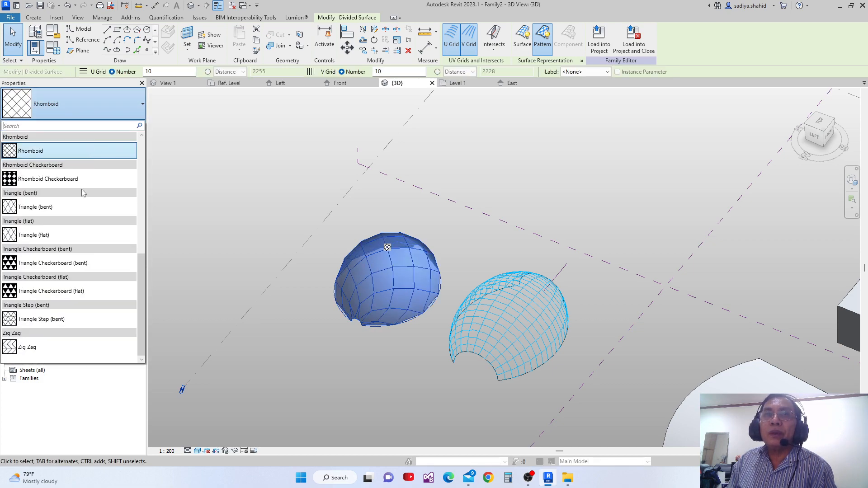
pyautogui.click(71, 263)
pyautogui.click(88, 112)
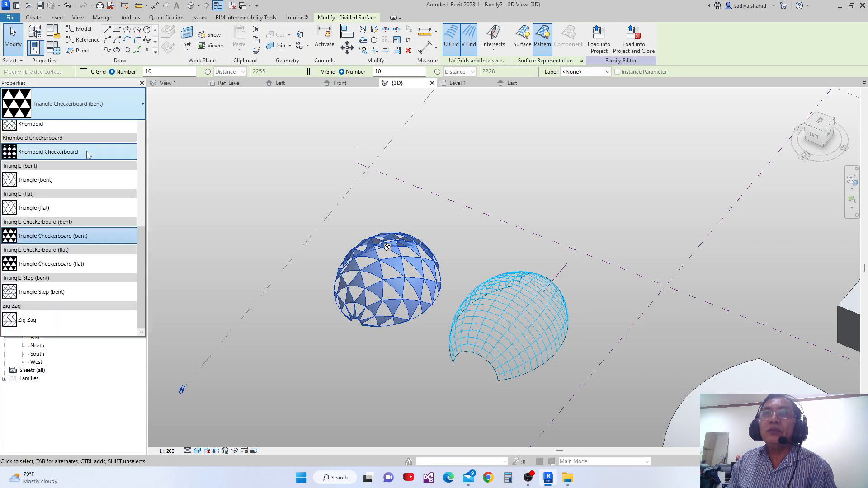
pyautogui.scroll(1, 87, 154)
pyautogui.click(74, 292)
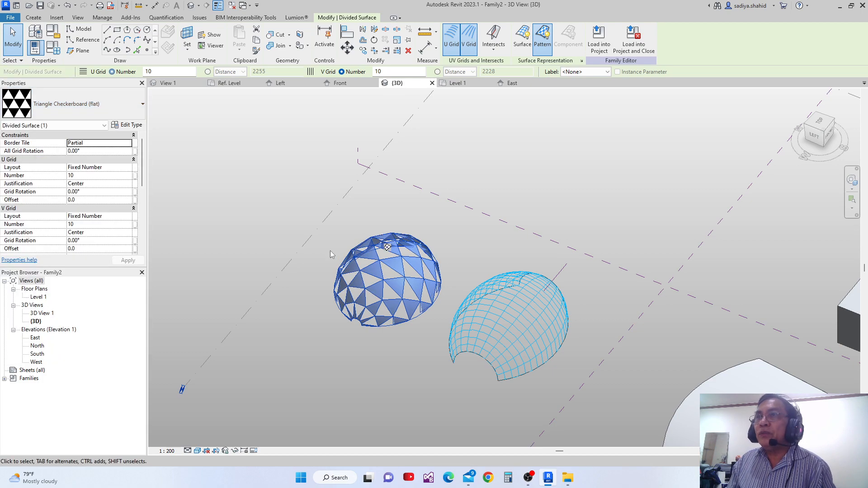
# Examine the triangular panels on the smaller dome up close and from different angles.
pyautogui.scroll(3, 316, 254)
pyautogui.scroll(2, 389, 216)
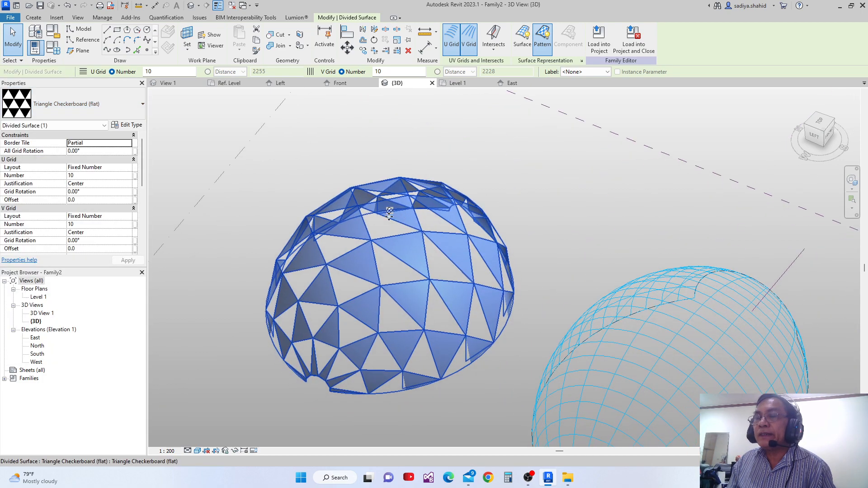
pyautogui.scroll(-3, 389, 216)
pyautogui.moveTo(466, 226); pyautogui.dragTo(462, 254, button='middle')
pyautogui.scroll(1, 353, 280)
pyautogui.scroll(-1, 360, 275)
pyautogui.scroll(-1, 388, 275)
pyautogui.moveTo(364, 279); pyautogui.dragTo(315, 285, button='middle')
pyautogui.scroll(2, 315, 284)
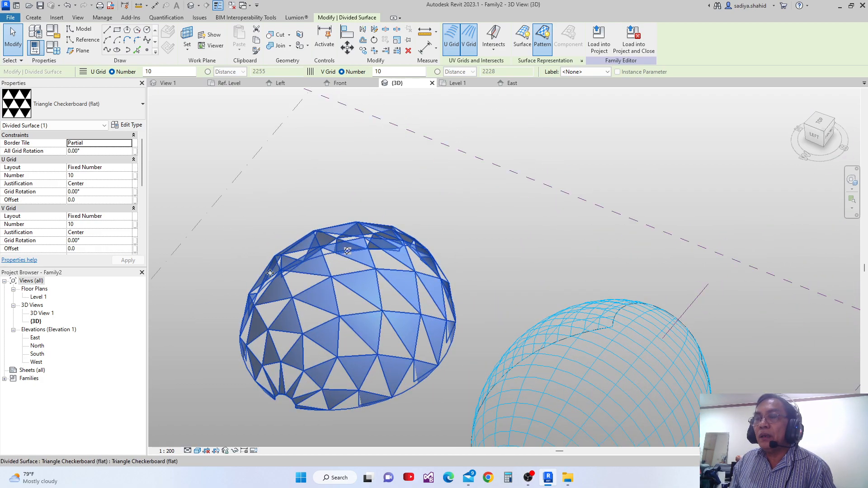
pyautogui.scroll(2, 324, 255)
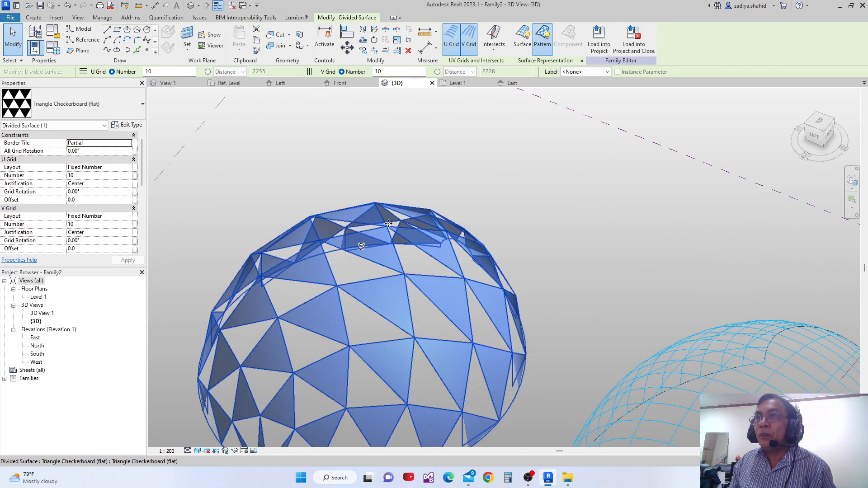
pyautogui.scroll(-2, 389, 244)
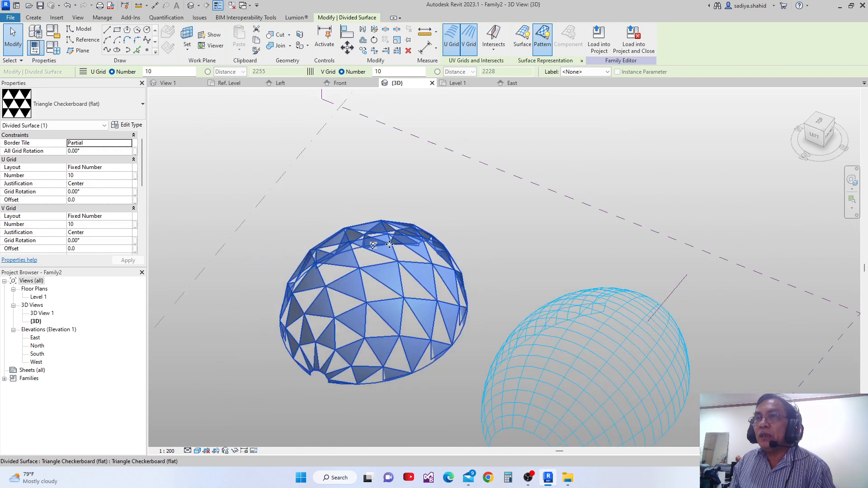
pyautogui.scroll(-1, 390, 244)
pyautogui.moveTo(396, 299)
pyautogui.mouseDown(button='middle')
pyautogui.moveTo(377, 313)
pyautogui.moveTo(383, 292)
pyautogui.moveTo(401, 312)
pyautogui.mouseUp(button='middle')
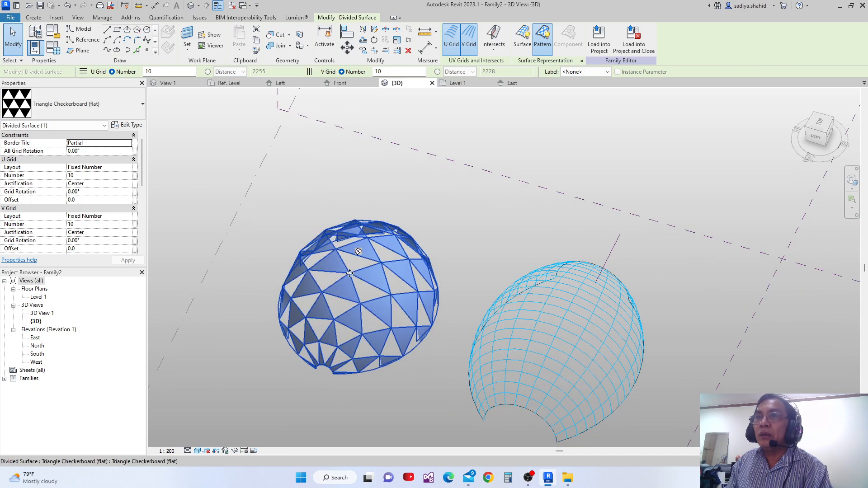
pyautogui.scroll(1, 350, 274)
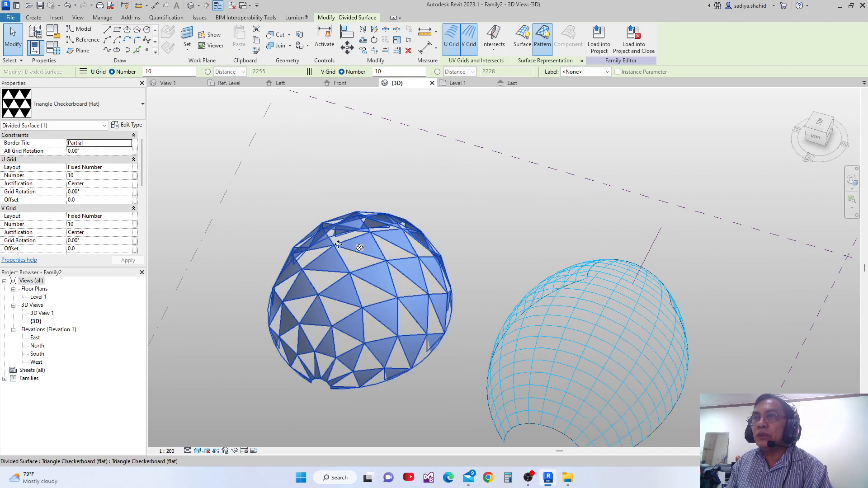
pyautogui.scroll(-3, 371, 289)
pyautogui.keyDown('shift'); pyautogui.moveTo(382, 312); pyautogui.dragTo(365, 315, button='middle'); pyautogui.keyUp('shift')
pyautogui.scroll(1, 403, 284)
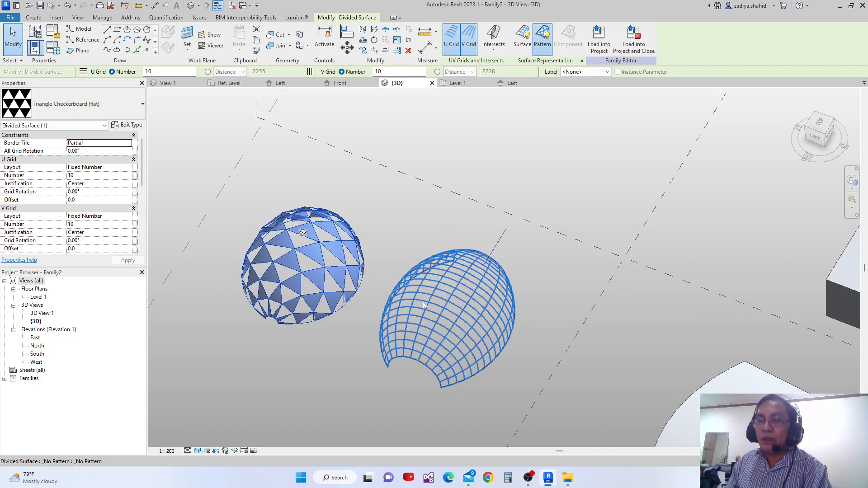
pyautogui.keyDown('shift'); pyautogui.moveTo(424, 306); pyautogui.dragTo(473, 309, button='middle'); pyautogui.keyUp('shift')
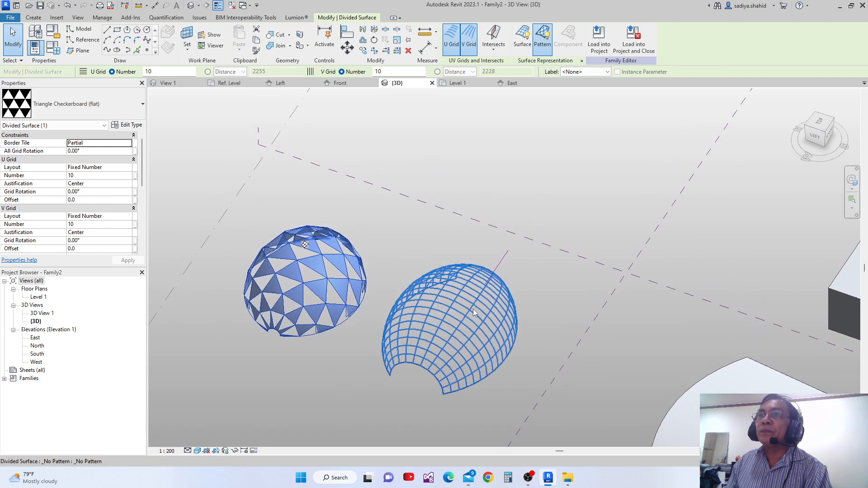
# Apply the Zig Zag pattern to the larger dome's divided surface.
pyautogui.click(463, 314)
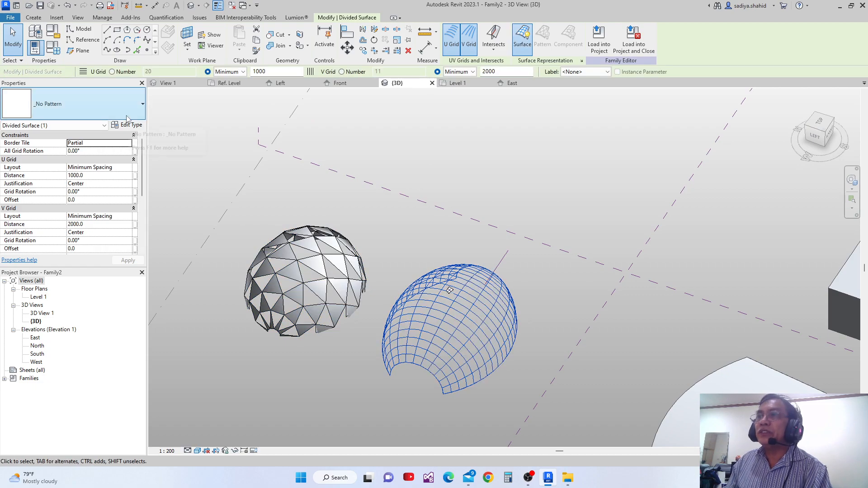
pyautogui.scroll(-4, 475, 269)
pyautogui.keyDown('shift'); pyautogui.moveTo(474, 269); pyautogui.dragTo(421, 241, button='middle'); pyautogui.keyUp('shift')
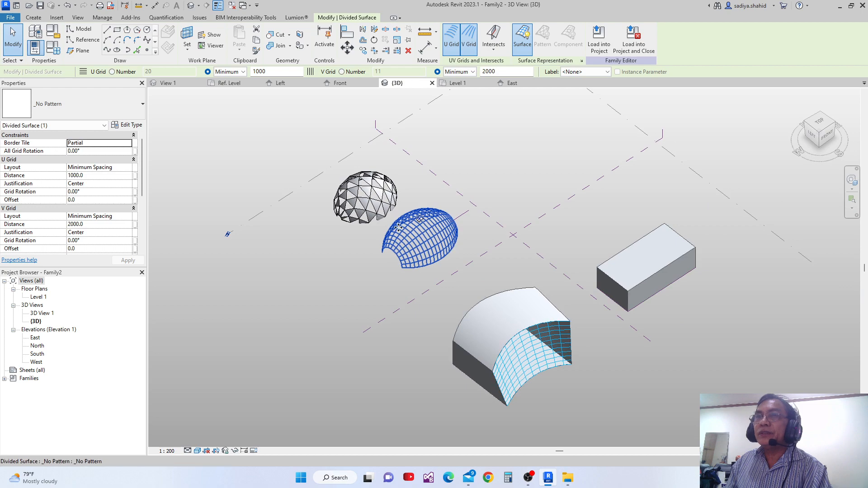
pyautogui.scroll(1, 363, 189)
pyautogui.click(107, 112)
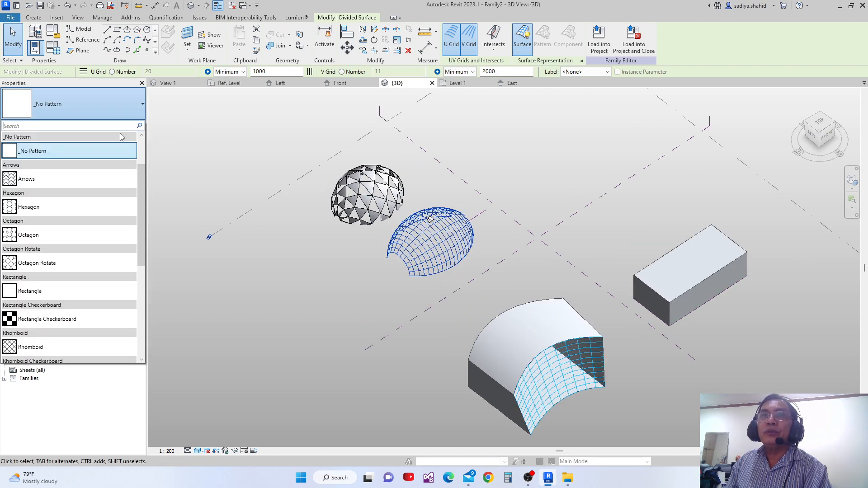
pyautogui.moveTo(145, 171); pyautogui.dragTo(145, 270)
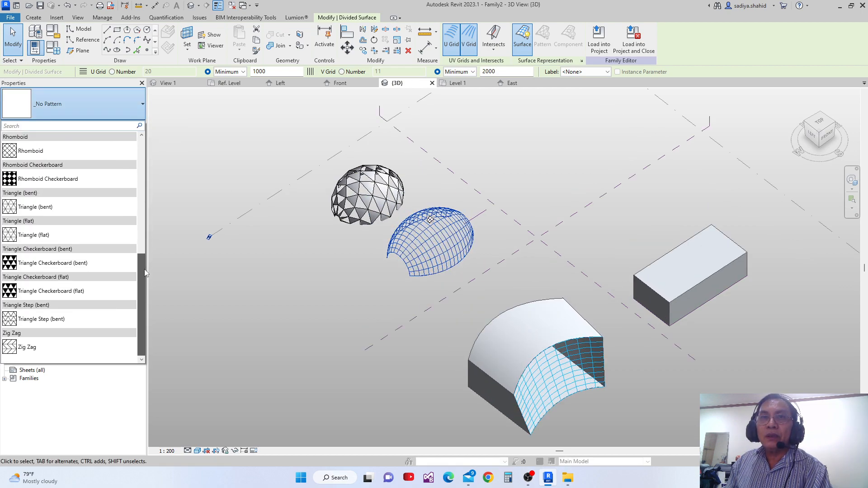
pyautogui.click(45, 347)
pyautogui.scroll(3, 421, 274)
pyautogui.moveTo(427, 283)
pyautogui.keyDown('shift'); pyautogui.mouseDown(button='middle')
pyautogui.moveTo(456, 296)
pyautogui.moveTo(424, 315)
pyautogui.moveTo(430, 260)
pyautogui.moveTo(474, 262)
pyautogui.moveTo(434, 297)
pyautogui.moveTo(431, 267)
pyautogui.mouseUp(button='middle'); pyautogui.keyUp('shift')
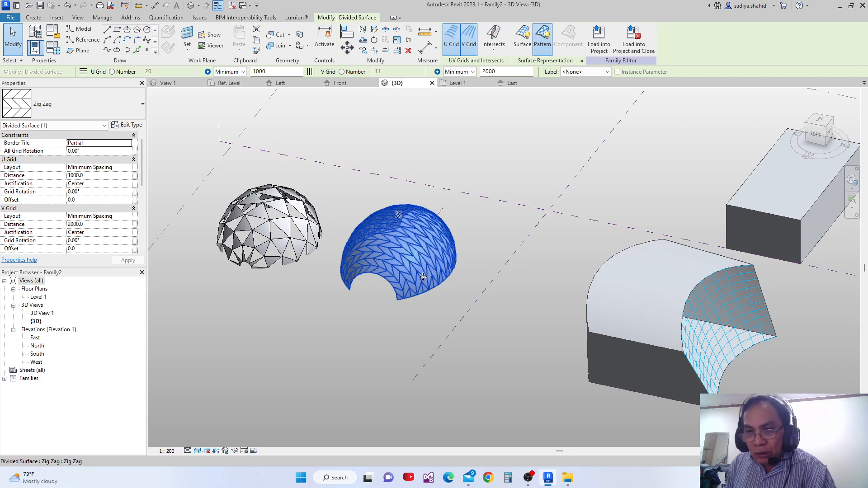
# Delete both patterned domes, the curved form and the box from the mass family.
pyautogui.scroll(-5, 440, 262)
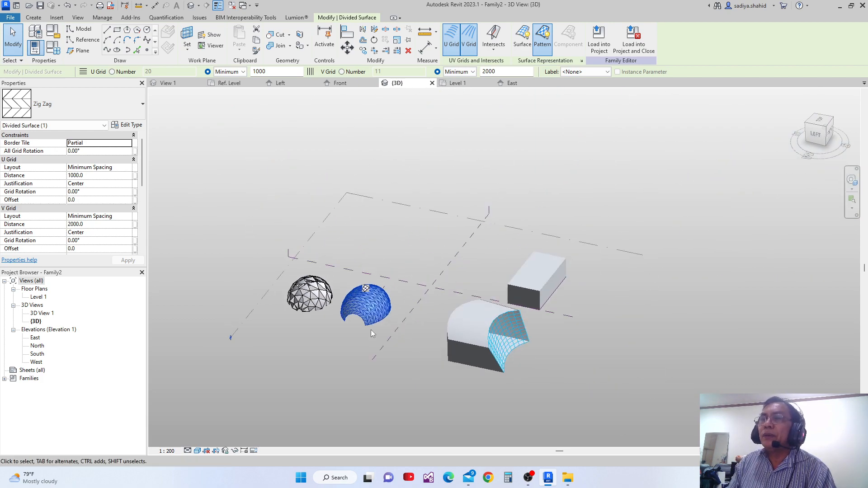
pyautogui.moveTo(244, 265); pyautogui.dragTo(602, 386)
pyautogui.press('Delete')
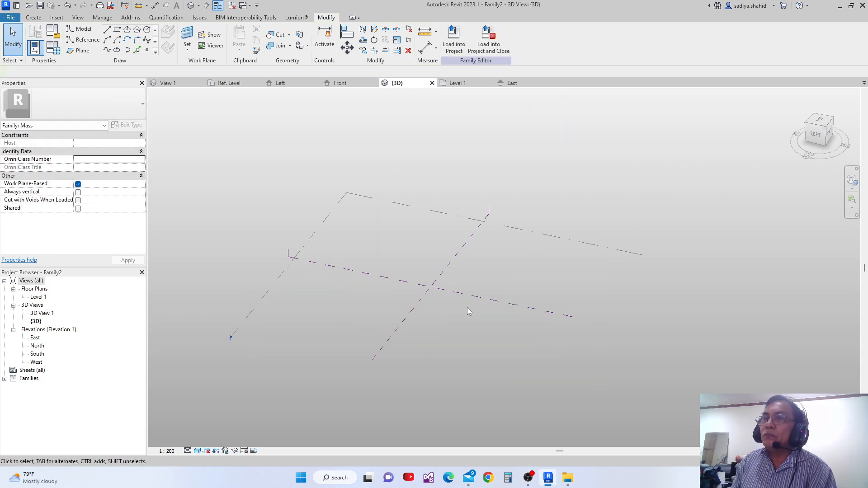
pyautogui.moveTo(468, 308); pyautogui.dragTo(533, 389, button='middle')
pyautogui.moveTo(470, 367); pyautogui.dragTo(581, 365, button='middle')
pyautogui.keyDown('shift'); pyautogui.moveTo(471, 382); pyautogui.dragTo(458, 358, button='middle'); pyautogui.keyUp('shift')
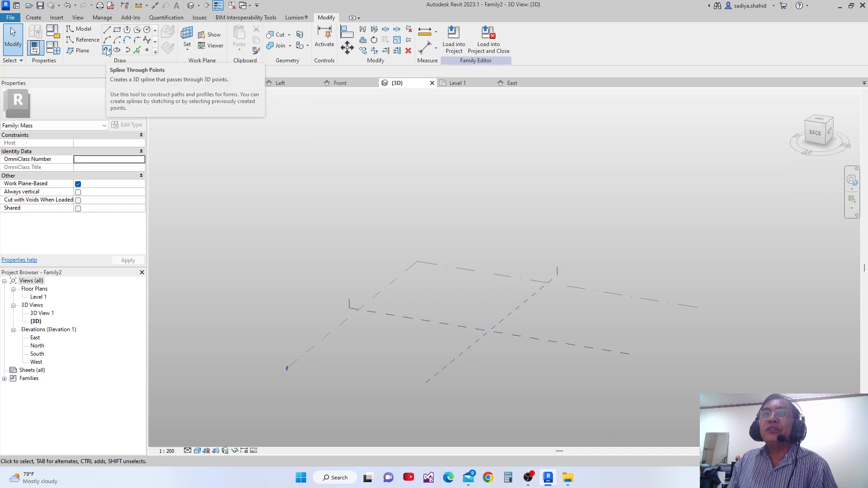
pyautogui.click(147, 40)
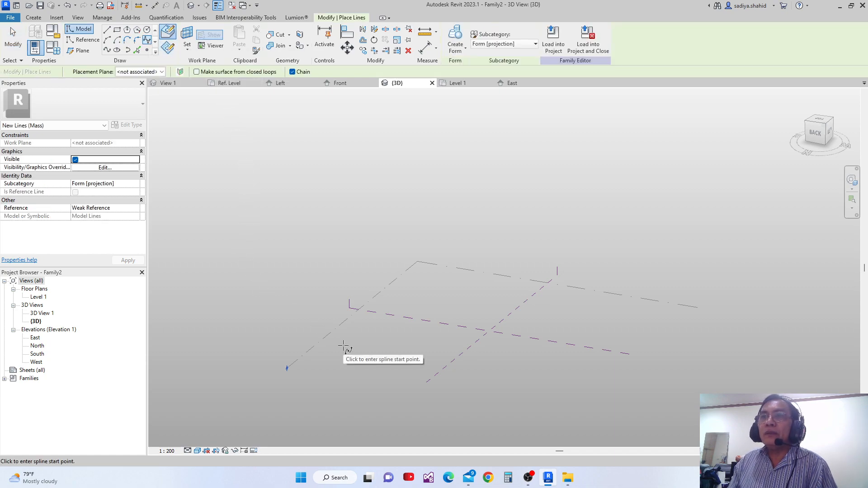
pyautogui.click(170, 47)
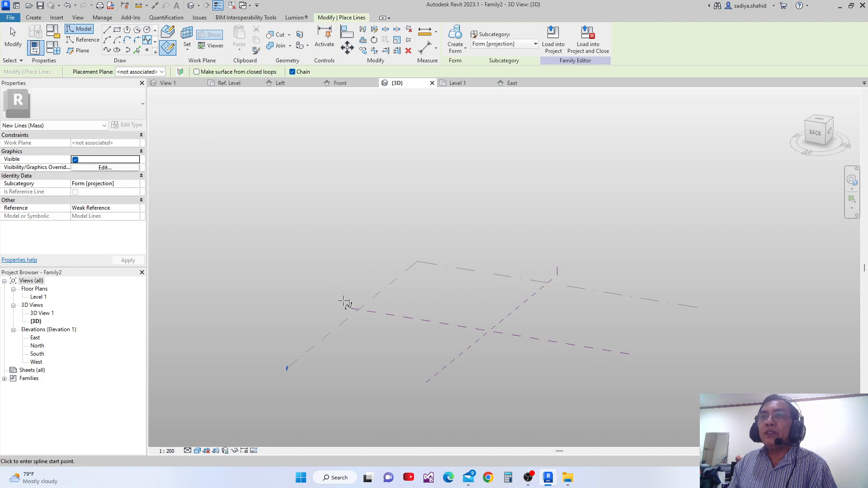
pyautogui.press('Escape')
pyautogui.press('Escape')
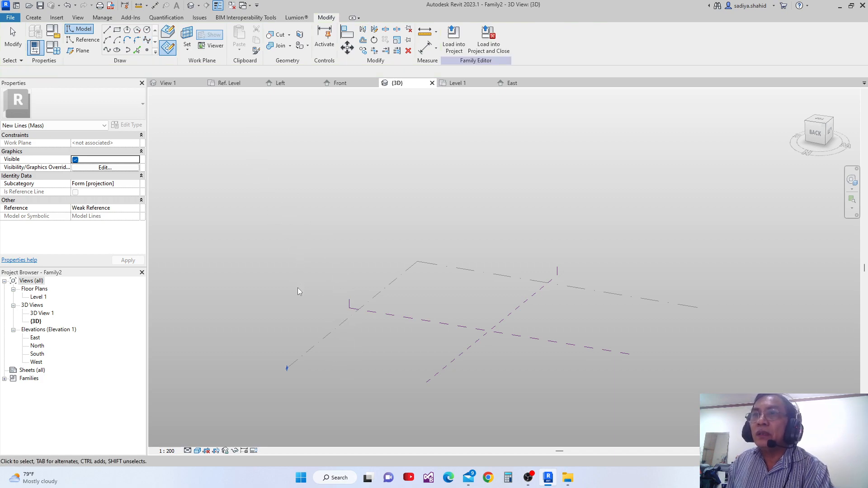
# Draw a wavy spline model line with several control points on the Level 1 plane, near the level's label corner.
pyautogui.click(378, 336)
pyautogui.keyDown('shift'); pyautogui.moveTo(378, 336); pyautogui.dragTo(329, 272, button='middle'); pyautogui.keyUp('shift')
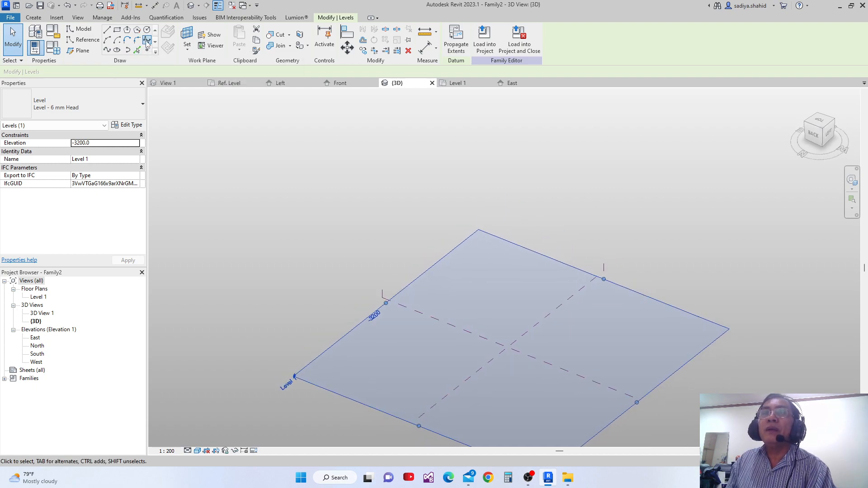
pyautogui.click(147, 40)
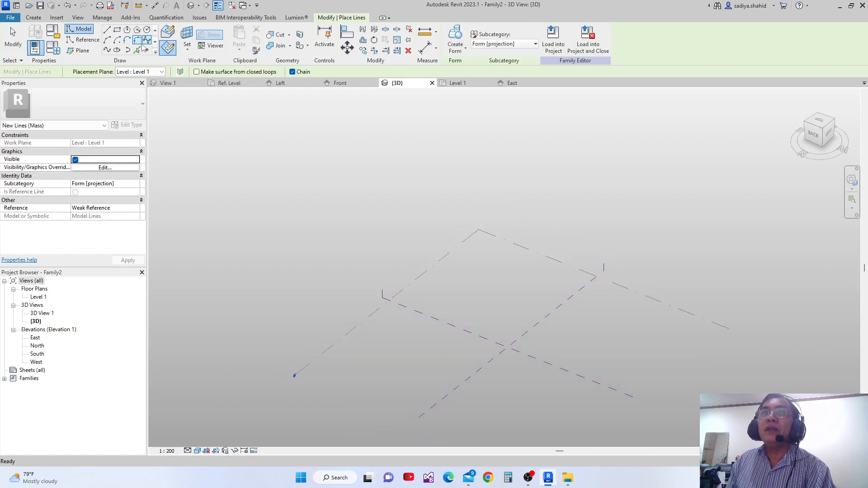
pyautogui.click(360, 381)
pyautogui.click(359, 362)
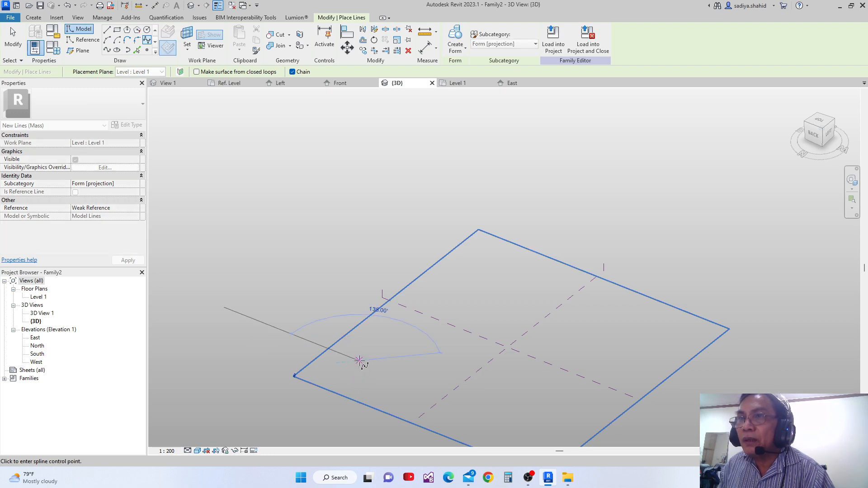
pyautogui.click(393, 361)
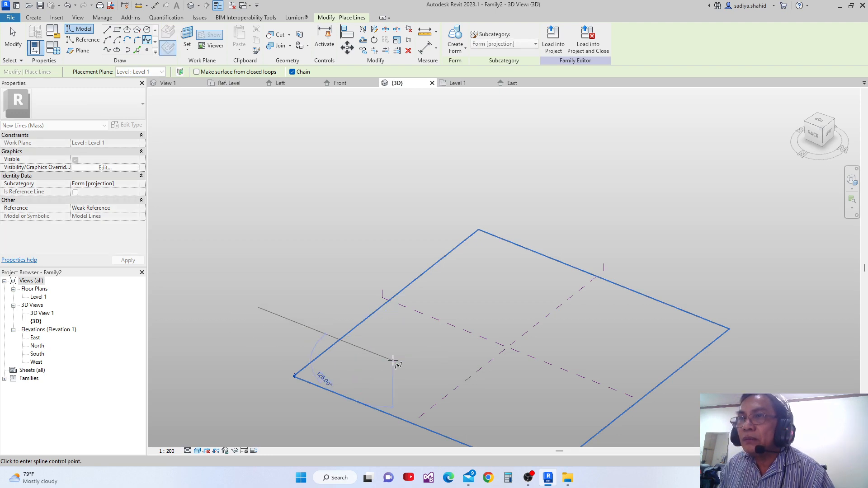
pyautogui.click(384, 339)
pyautogui.click(419, 346)
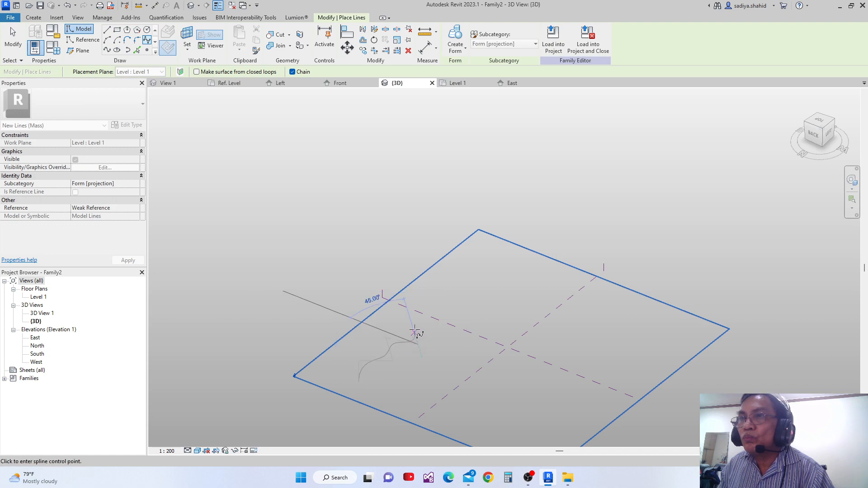
pyautogui.click(406, 319)
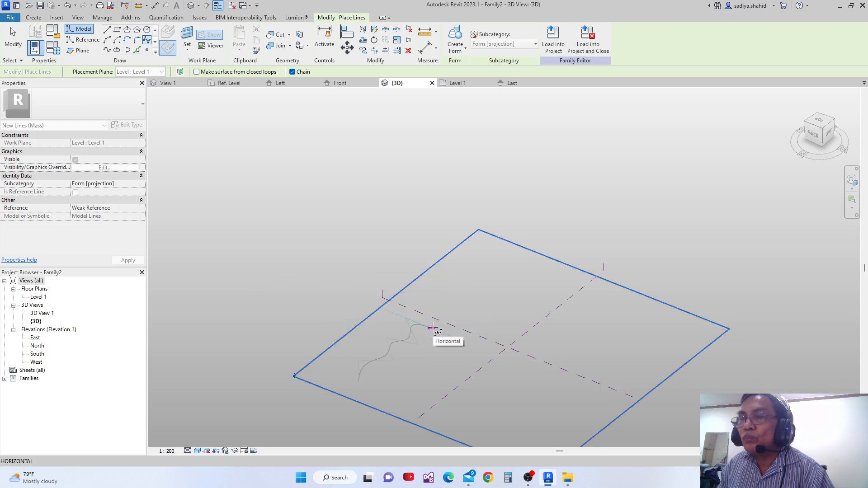
pyautogui.click(433, 329)
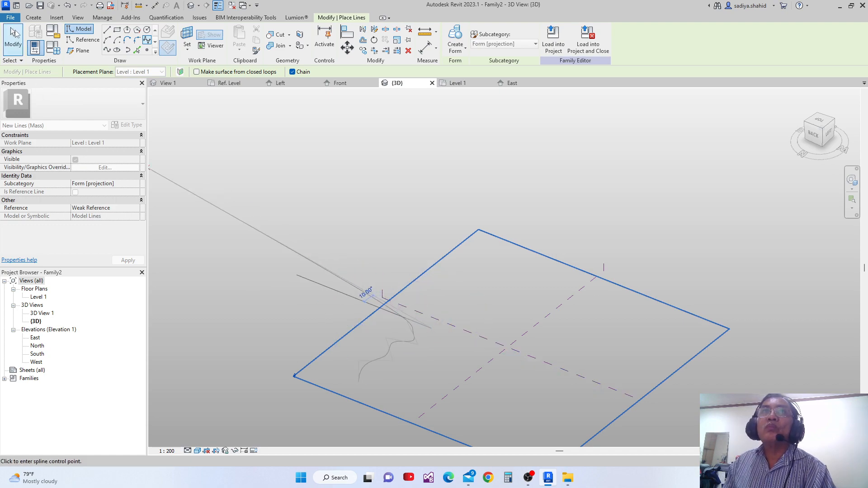
pyautogui.click(14, 31)
# Place a reference point on the wavy spline close to its front end.
pyautogui.keyDown('shift'); pyautogui.moveTo(403, 394); pyautogui.dragTo(416, 338, button='middle'); pyautogui.keyUp('shift')
pyautogui.scroll(1, 429, 354)
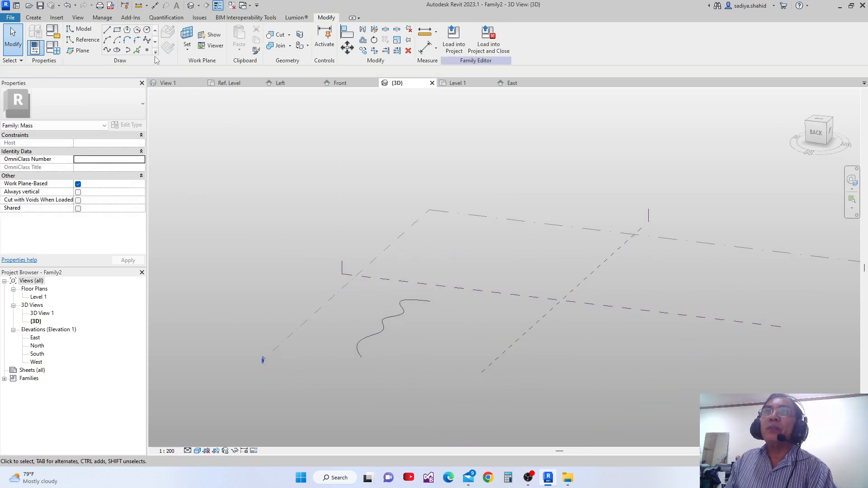
pyautogui.click(147, 49)
pyautogui.scroll(1, 443, 358)
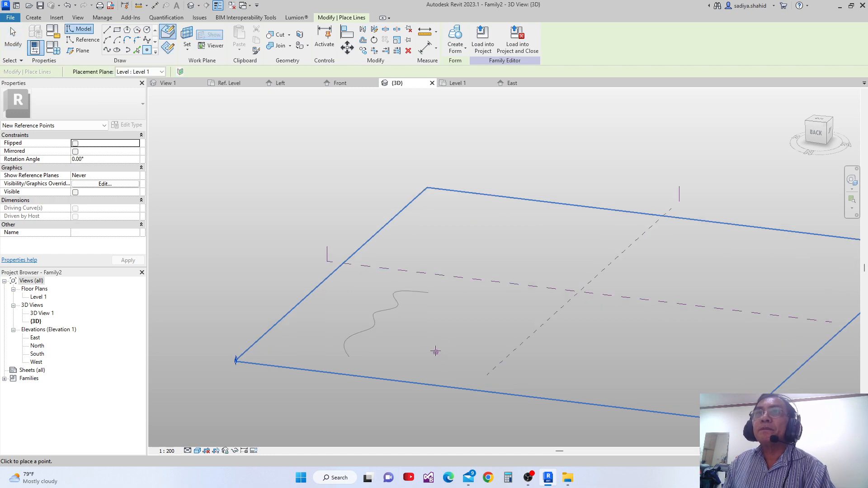
pyautogui.scroll(1, 398, 330)
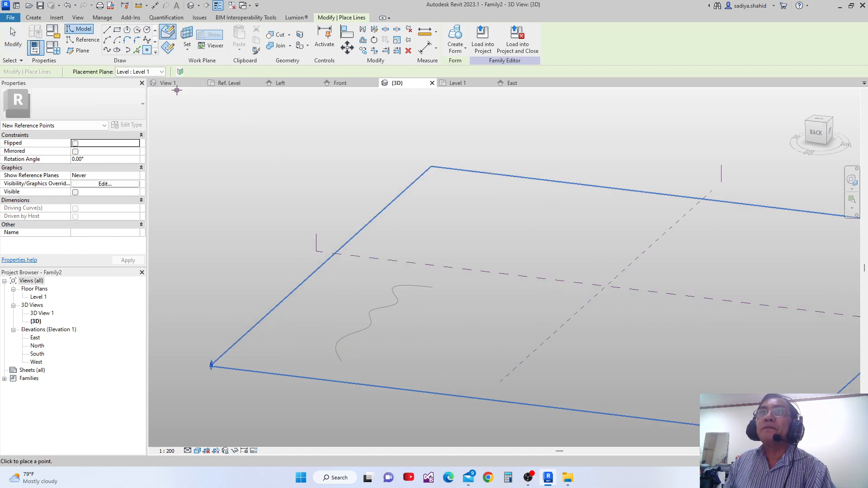
pyautogui.scroll(2, 338, 342)
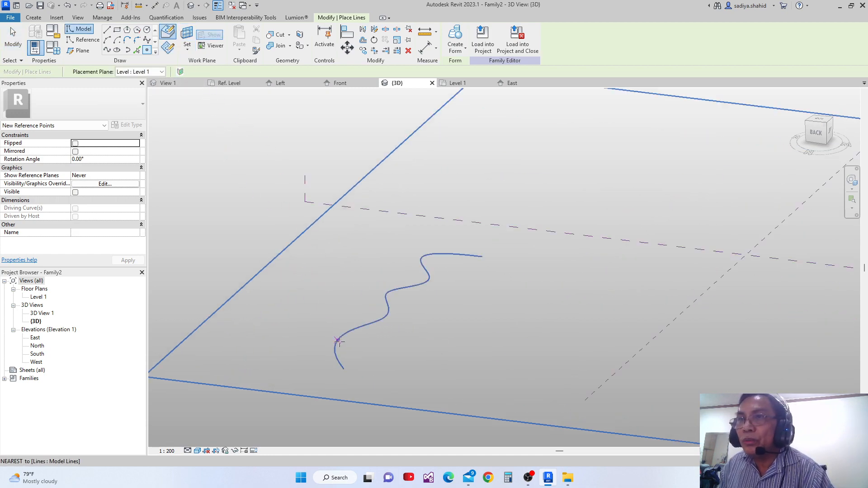
pyautogui.click(335, 346)
pyautogui.scroll(2, 348, 344)
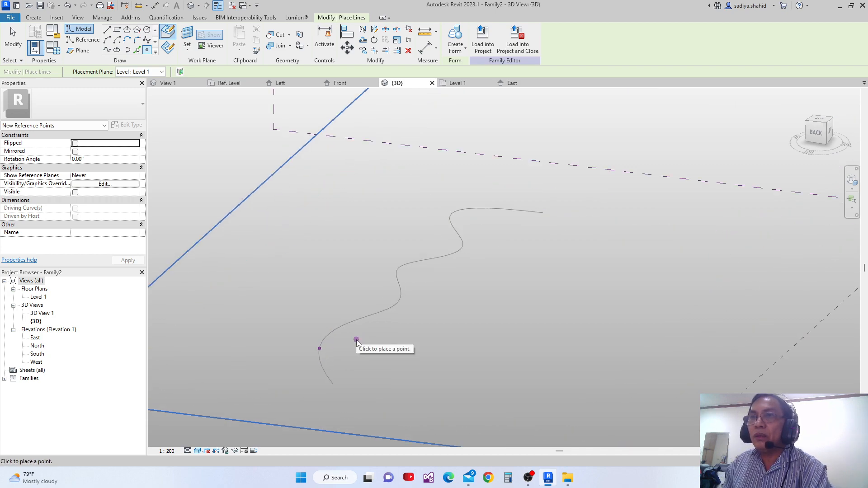
pyautogui.press('Escape')
pyautogui.press('Escape')
# Set the work plane to the plane of the reference point hosted on the spline.
pyautogui.moveTo(373, 335); pyautogui.dragTo(374, 329, button='middle')
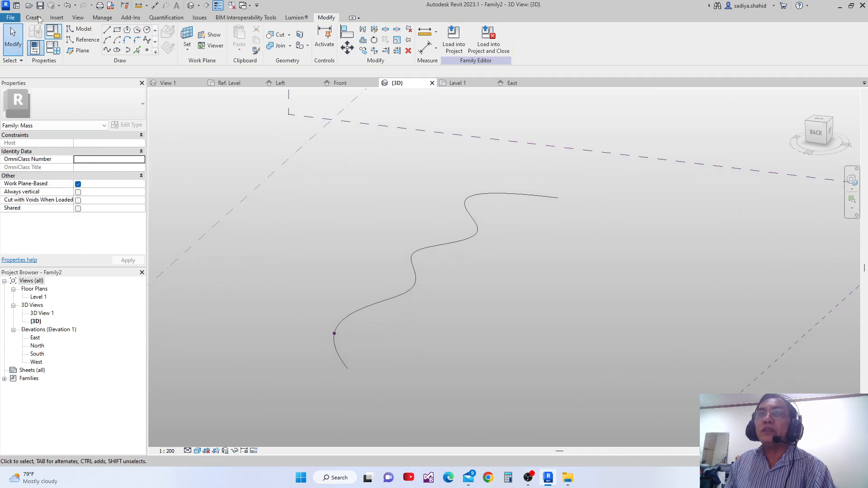
pyautogui.click(188, 46)
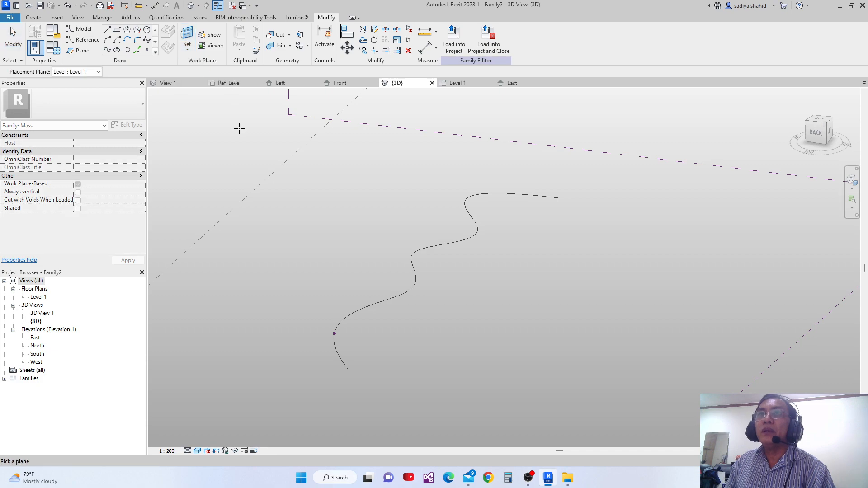
pyautogui.scroll(2, 355, 331)
pyautogui.scroll(1, 340, 352)
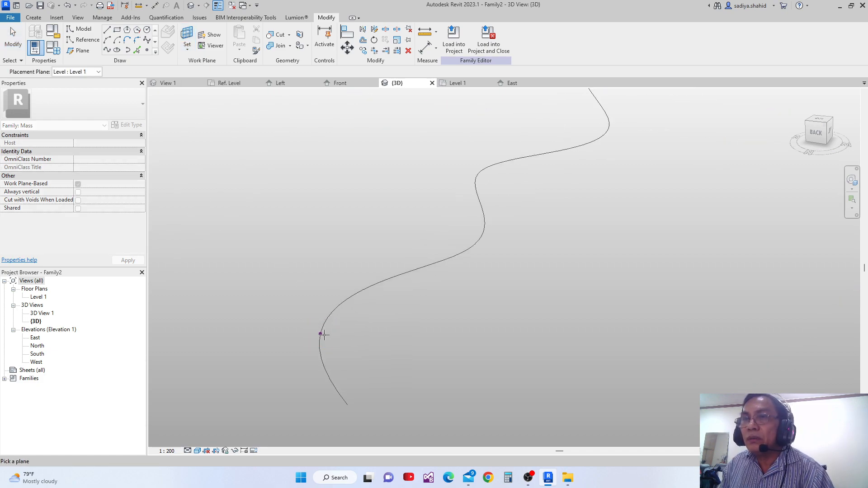
pyautogui.click(321, 335)
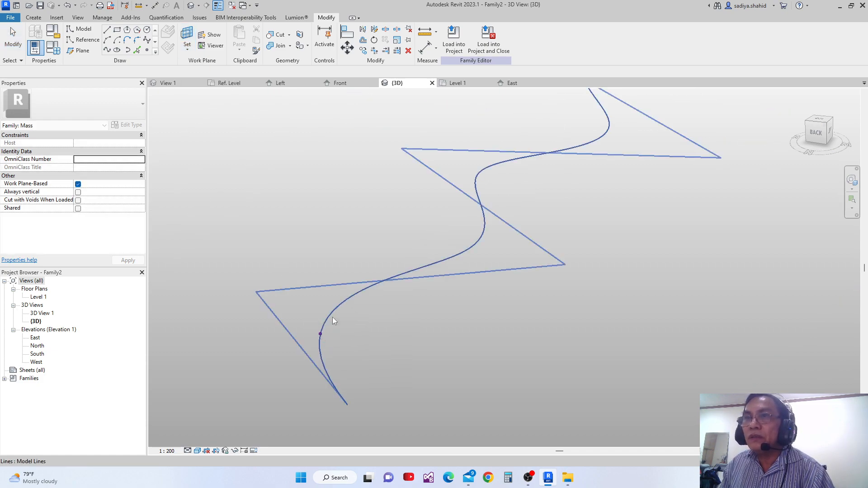
# Draw a small circle centred on the reference point, on the point's work plane.
pyautogui.click(148, 30)
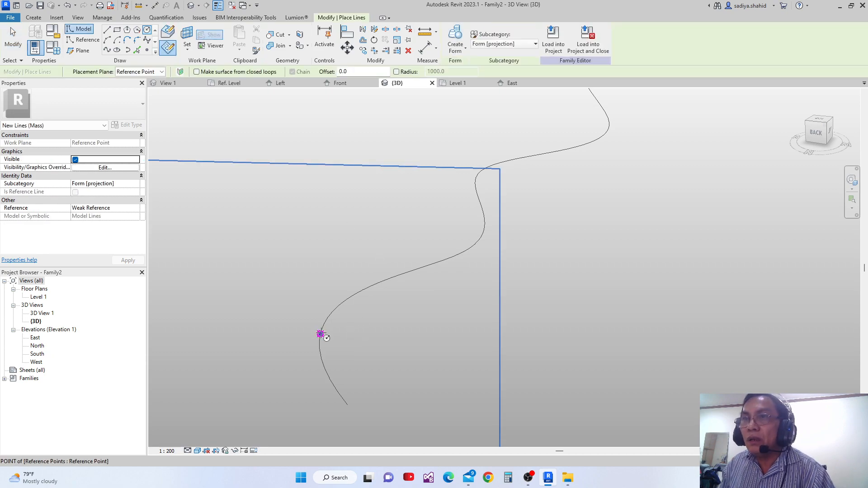
pyautogui.keyDown('shift'); pyautogui.moveTo(326, 334); pyautogui.dragTo(359, 337, button='middle'); pyautogui.keyUp('shift')
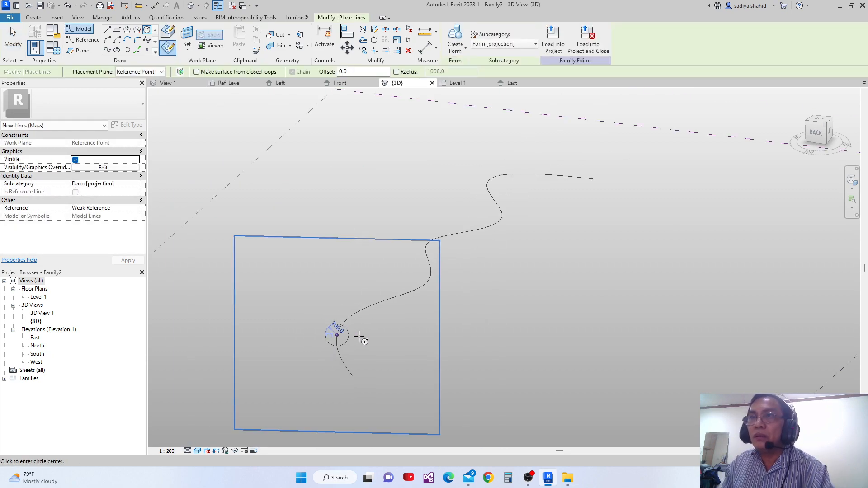
pyautogui.scroll(-2, 374, 337)
pyautogui.press('Escape')
# Create a solid form by sweeping the circle along the wavy spline.
pyautogui.scroll(-1, 436, 347)
pyautogui.moveTo(443, 356); pyautogui.dragTo(389, 358, button='middle')
pyautogui.scroll(3, 355, 329)
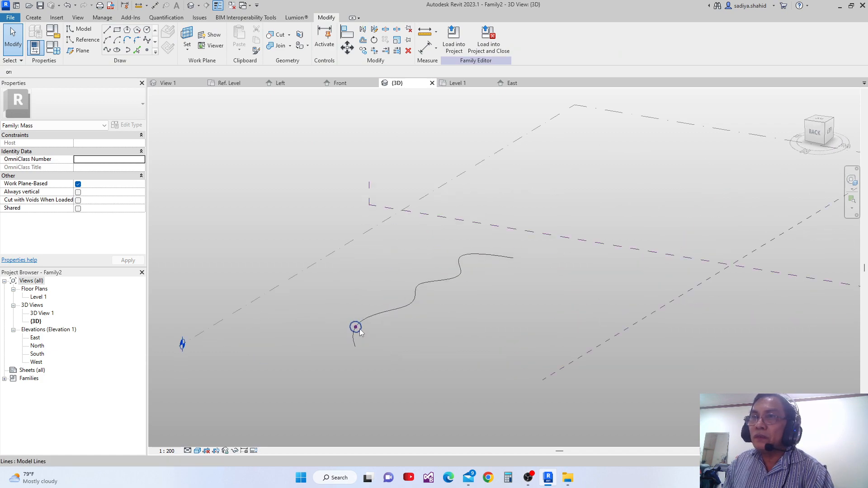
pyautogui.click(359, 330)
pyautogui.keyDown('ctrl'); pyautogui.click(434, 271); pyautogui.keyUp('ctrl')
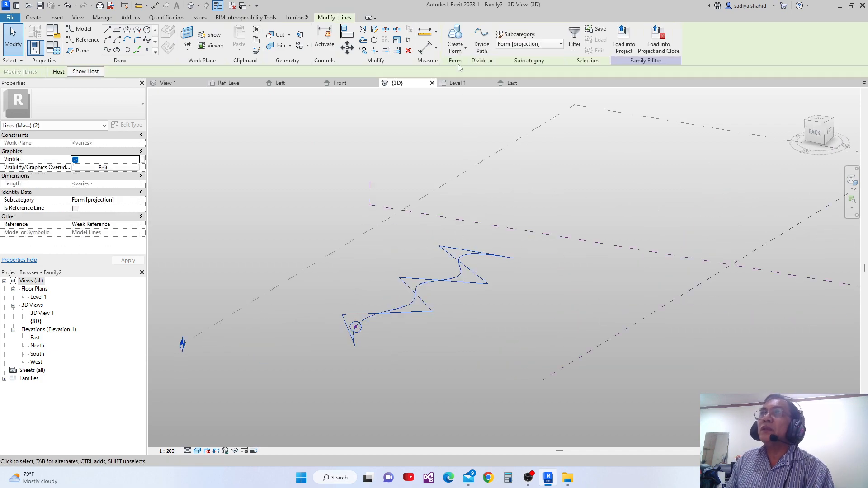
pyautogui.click(455, 37)
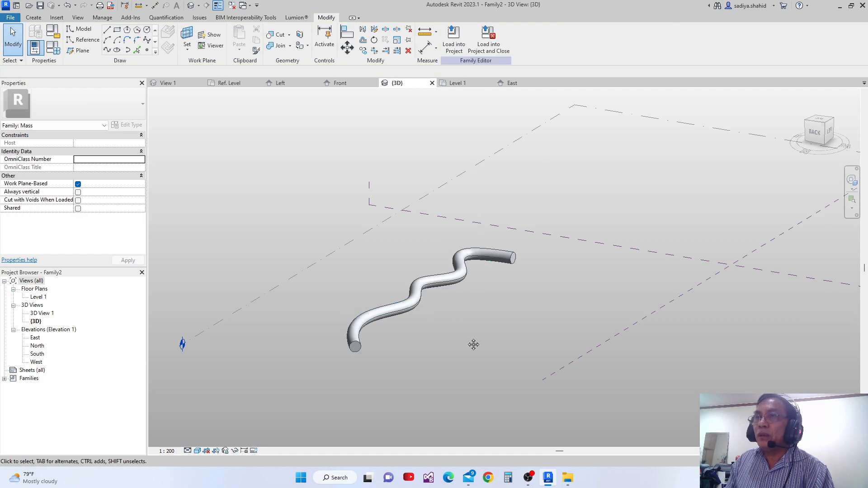
# Examine the swept tubular form up close and from different angles.
pyautogui.moveTo(462, 324)
pyautogui.keyDown('shift'); pyautogui.mouseDown(button='middle')
pyautogui.moveTo(337, 347)
pyautogui.moveTo(496, 324)
pyautogui.moveTo(501, 343)
pyautogui.moveTo(494, 330)
pyautogui.moveTo(484, 335)
pyautogui.moveTo(454, 315)
pyautogui.moveTo(412, 333)
pyautogui.moveTo(416, 349)
pyautogui.moveTo(394, 348)
pyautogui.mouseUp(button='middle'); pyautogui.keyUp('shift')
pyautogui.scroll(2, 335, 350)
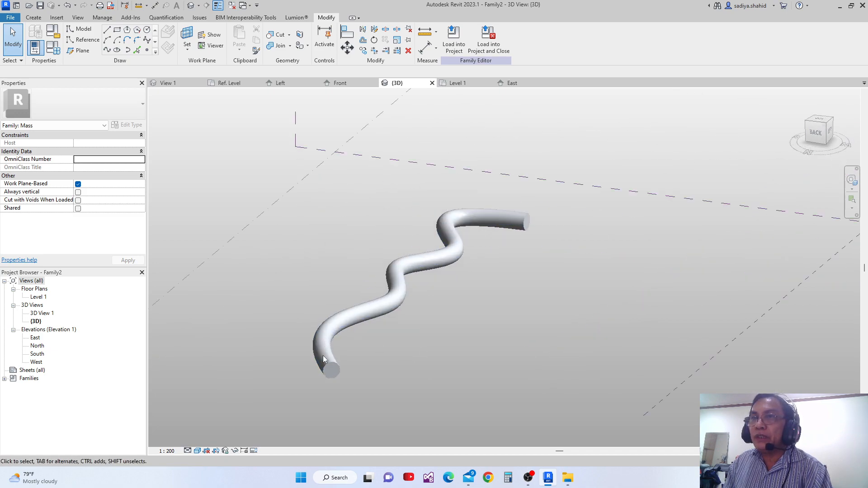
pyautogui.scroll(-2, 451, 308)
pyautogui.moveTo(465, 331); pyautogui.dragTo(380, 299, button='middle')
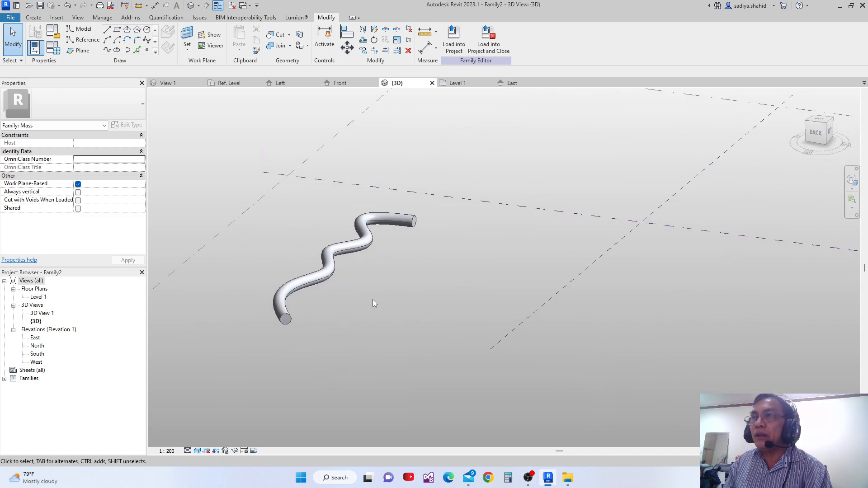
pyautogui.scroll(-3, 412, 304)
pyautogui.moveTo(463, 333); pyautogui.dragTo(402, 333, button='middle')
pyautogui.scroll(1, 424, 336)
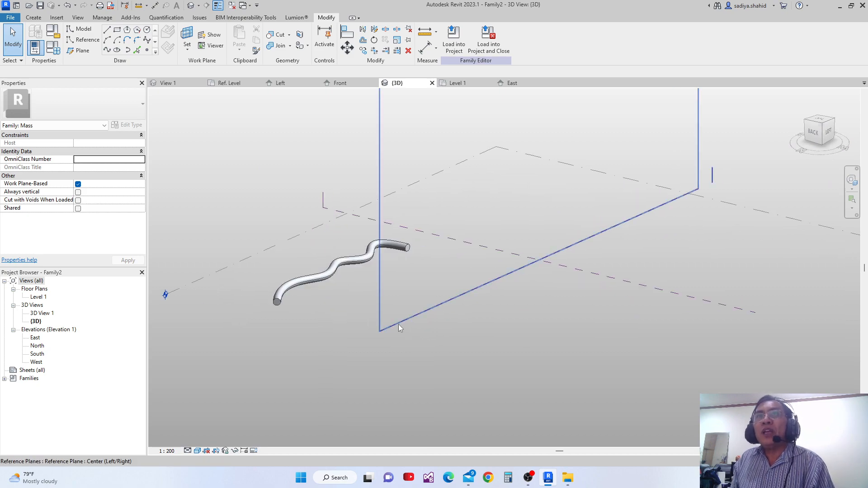
pyautogui.click(107, 50)
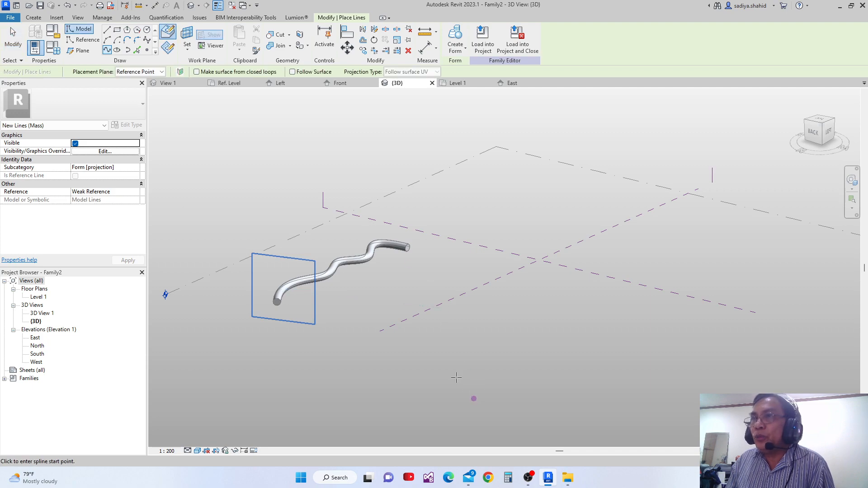
pyautogui.moveTo(473, 398); pyautogui.dragTo(372, 369, button='middle')
pyautogui.scroll(-2, 372, 369)
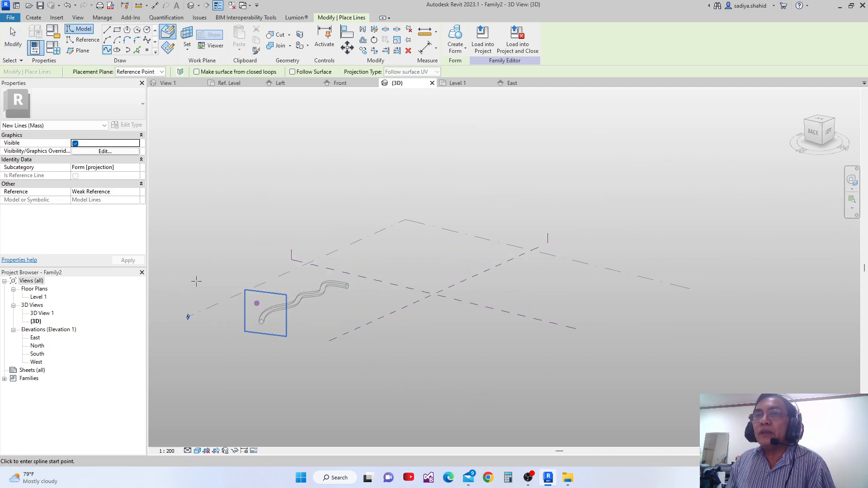
pyautogui.press('Escape')
pyautogui.press('Escape')
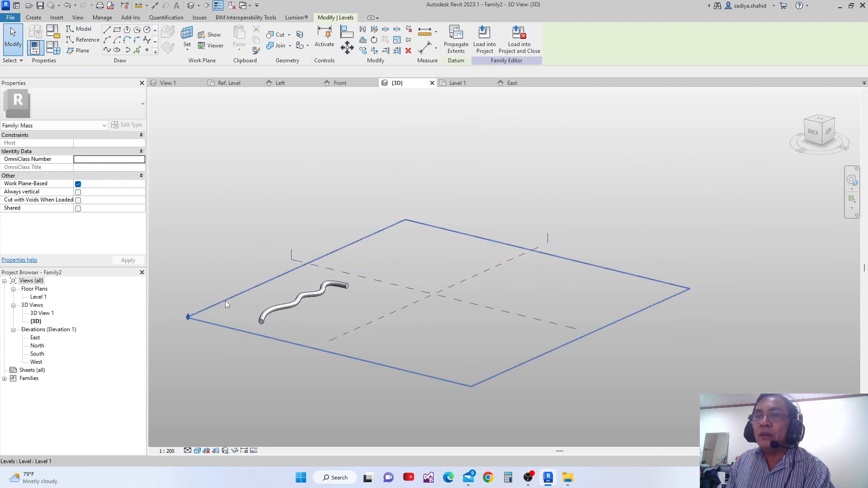
# Draw a zigzag spline through eight points on the Level 1 plane, beside the swept tube.
pyautogui.click(225, 300)
pyautogui.keyDown('shift'); pyautogui.moveTo(381, 355); pyautogui.dragTo(404, 354, button='middle'); pyautogui.keyUp('shift')
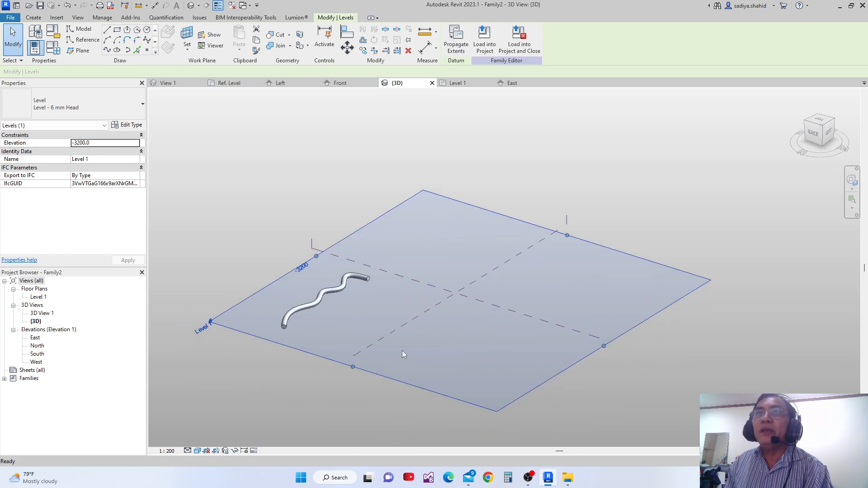
pyautogui.click(108, 50)
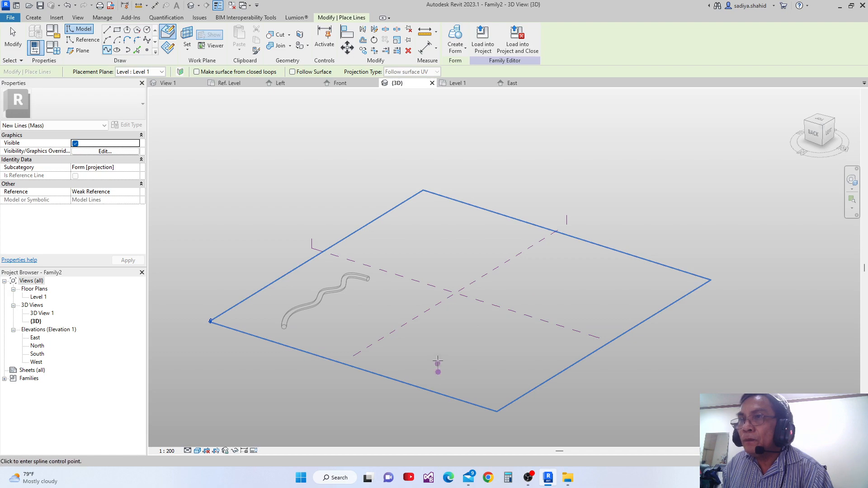
pyautogui.click(434, 350)
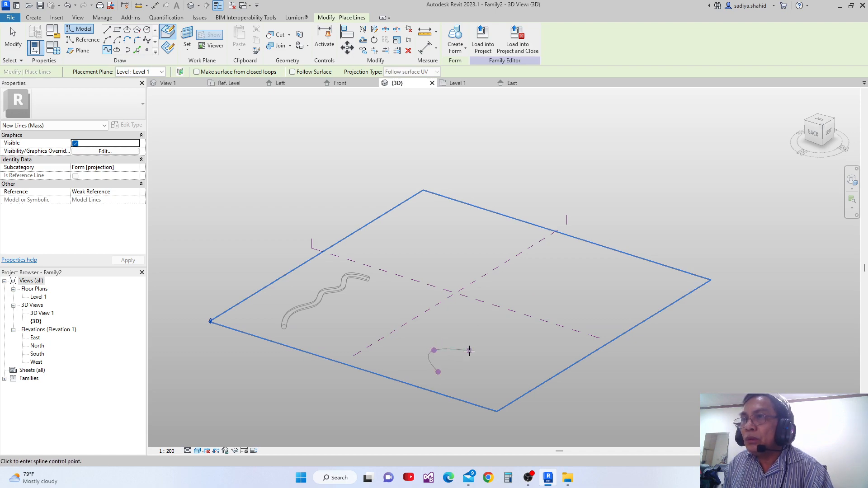
pyautogui.click(470, 351)
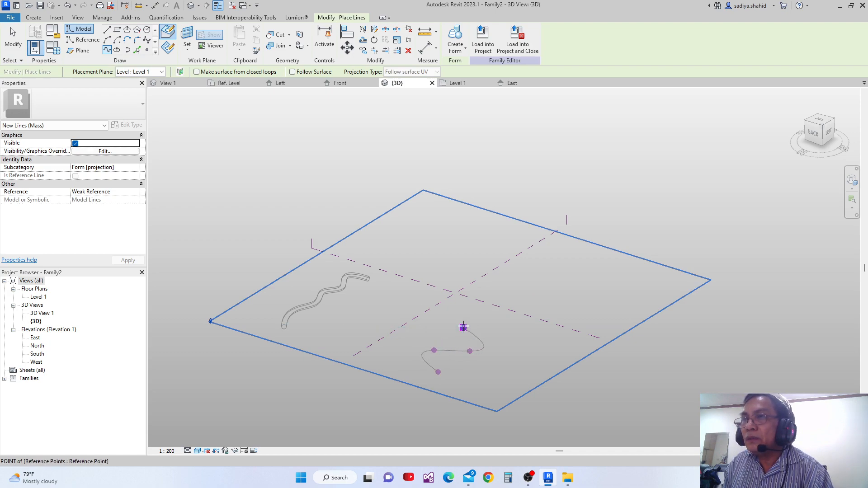
pyautogui.click(463, 327)
pyautogui.click(508, 331)
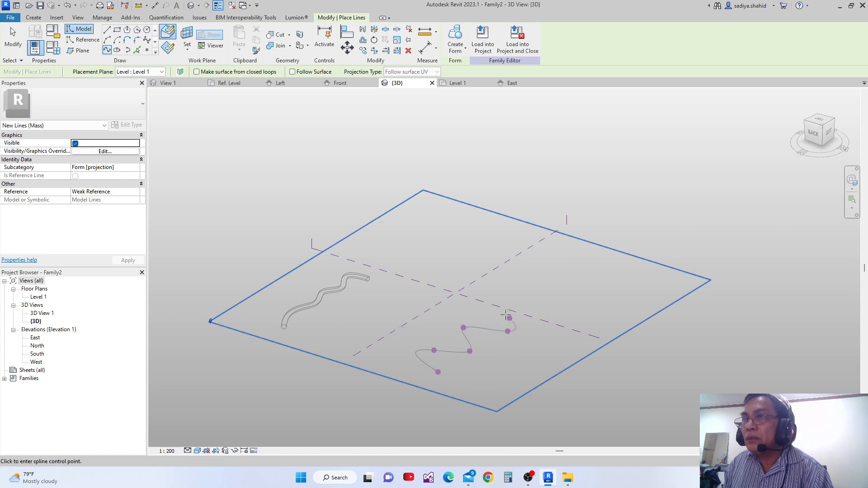
pyautogui.click(490, 308)
pyautogui.click(543, 304)
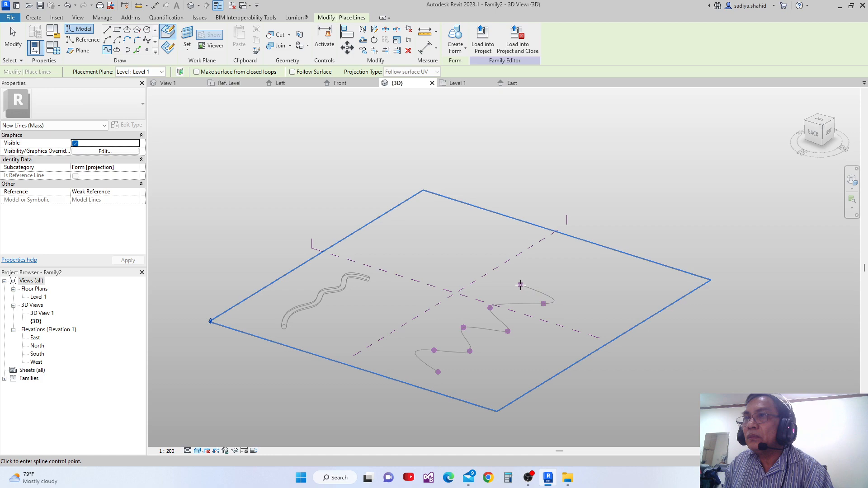
pyautogui.click(520, 284)
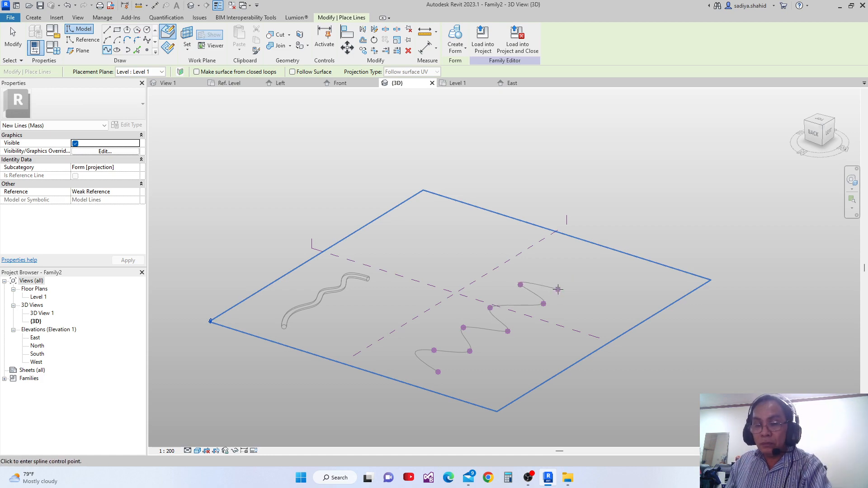
pyautogui.press('Escape')
pyautogui.press('Escape')
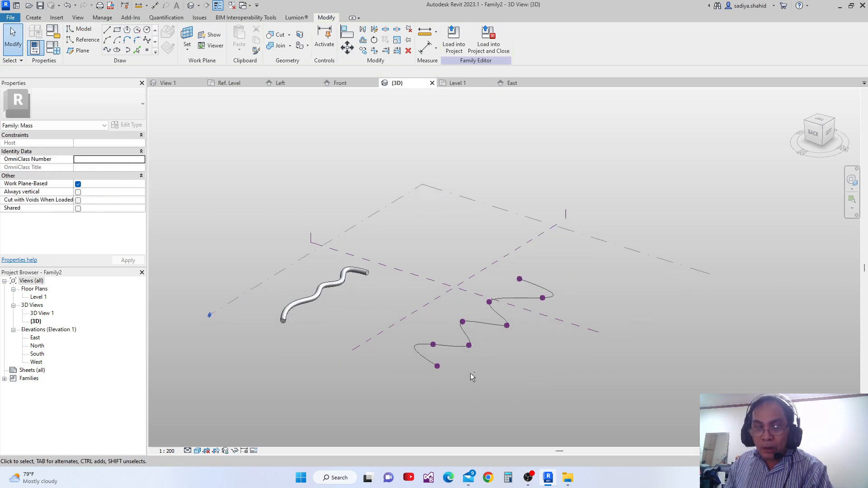
# Undo the eight-point spline and restore it with Redo.
pyautogui.keyDown('shift'); pyautogui.moveTo(470, 373); pyautogui.dragTo(464, 355, button='middle'); pyautogui.keyUp('shift')
pyautogui.scroll(2, 296, 300)
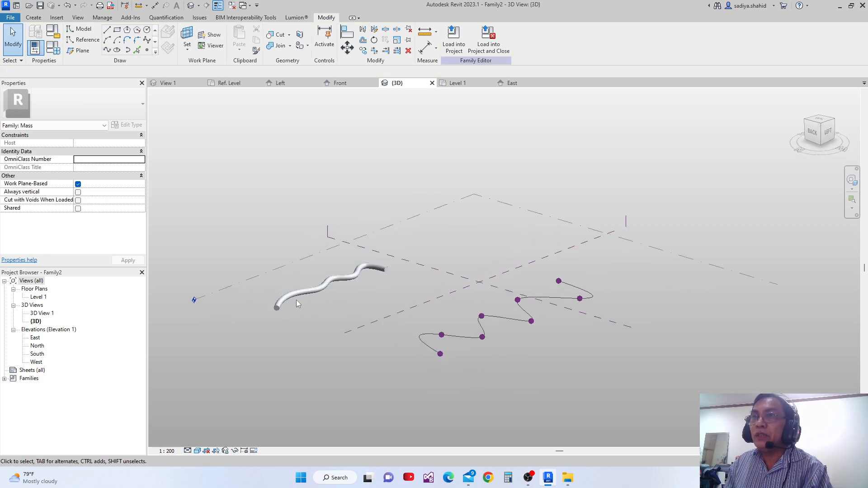
pyautogui.click(319, 292)
pyautogui.scroll(2, 326, 310)
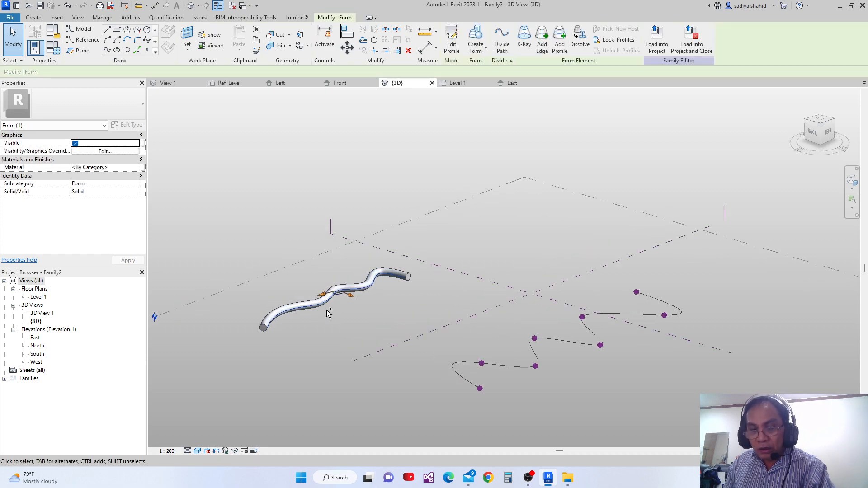
pyautogui.scroll(-2, 326, 310)
pyautogui.click(326, 311)
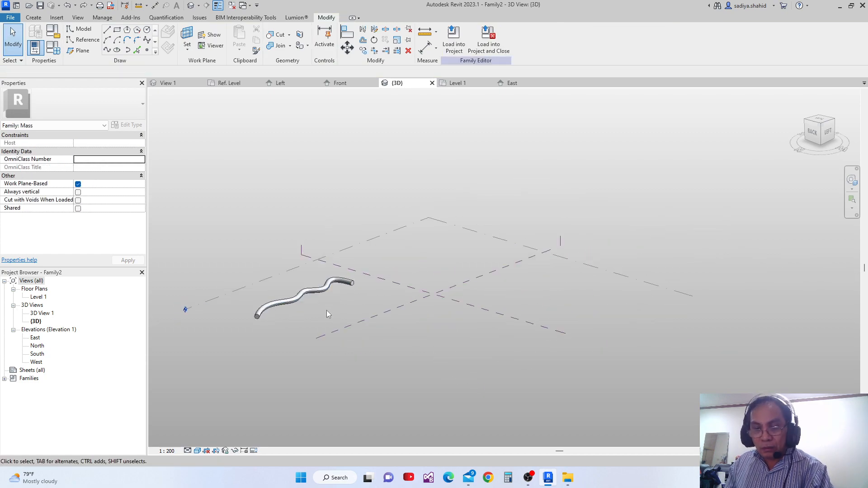
pyautogui.hotkey('ctrl', 'y')
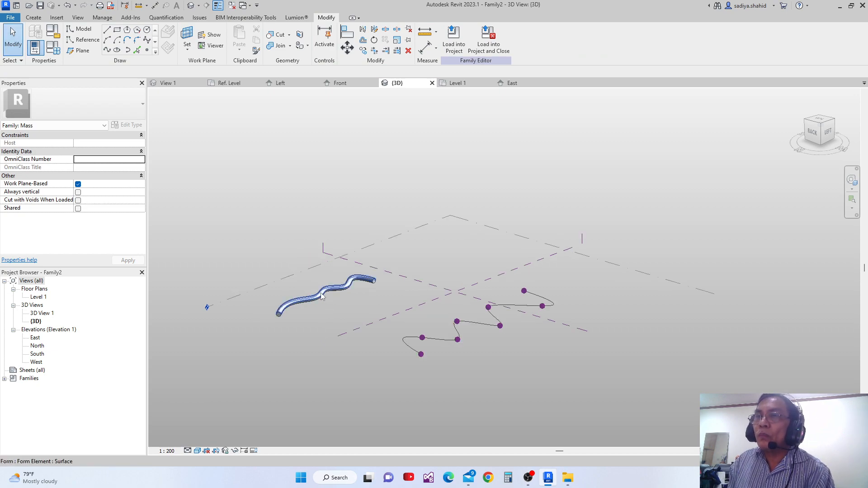
# Dissolve the swept tube form back into its path spline and circular profiles.
pyautogui.click(322, 296)
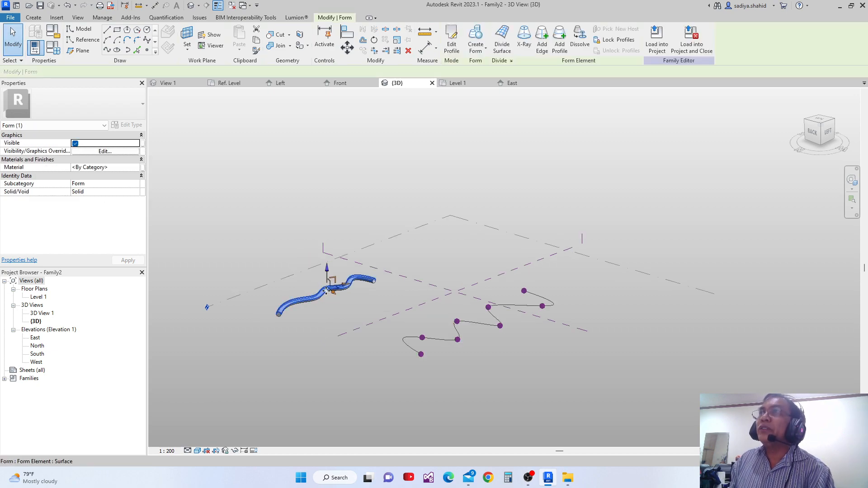
pyautogui.click(577, 48)
pyautogui.scroll(1, 276, 317)
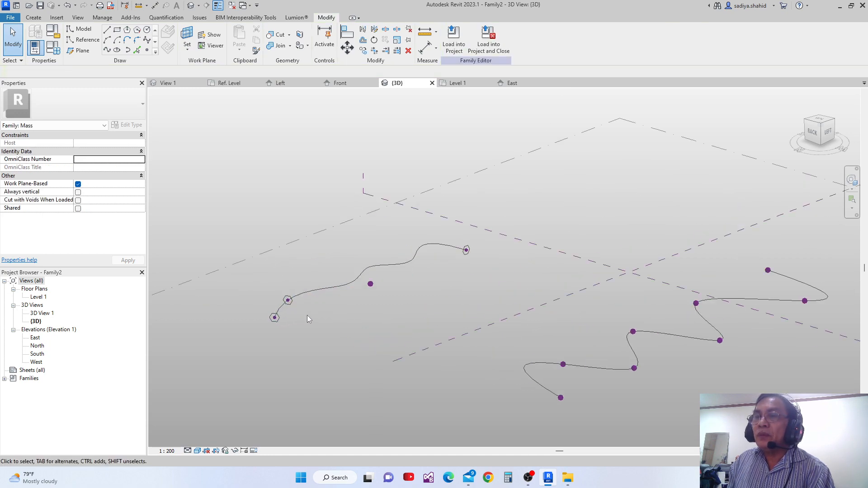
pyautogui.scroll(2, 327, 323)
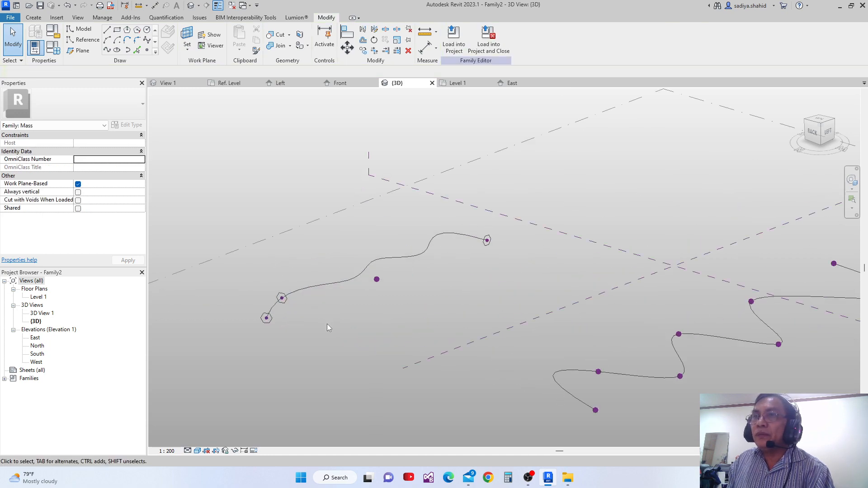
# Examine the circular profiles at the start, along and at the end of the dissolved form's wavy path.
pyautogui.click(260, 336)
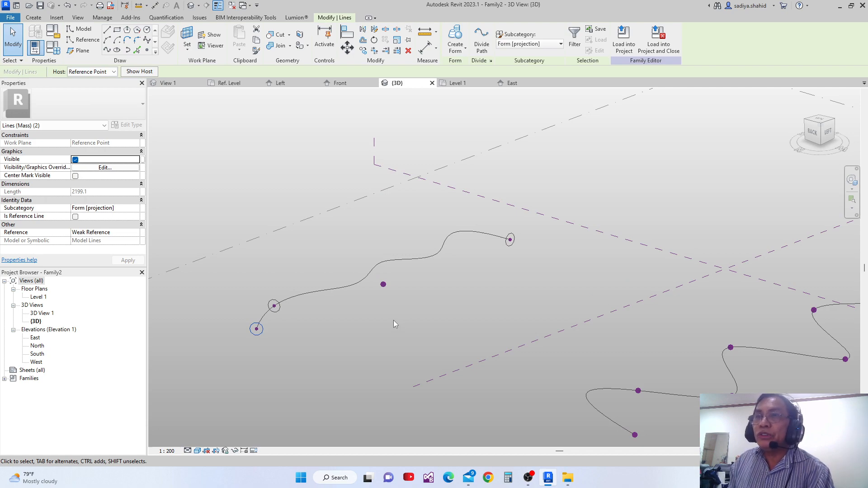
pyautogui.scroll(2, 255, 335)
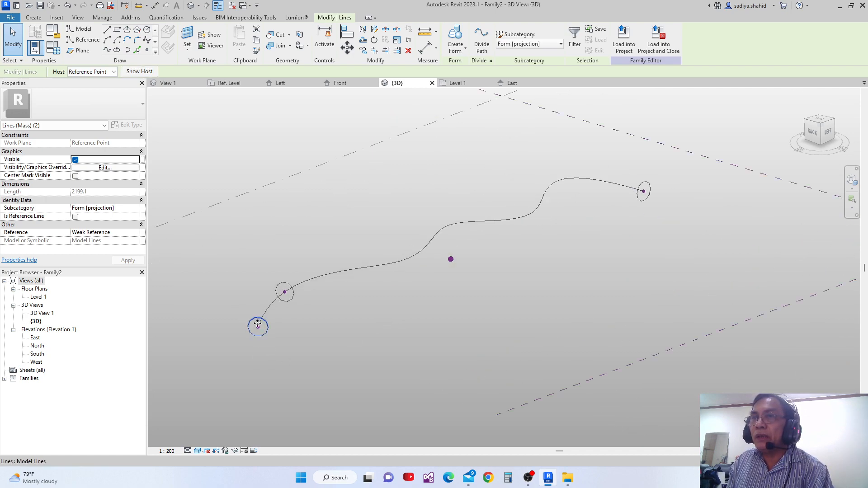
pyautogui.scroll(-1, 270, 362)
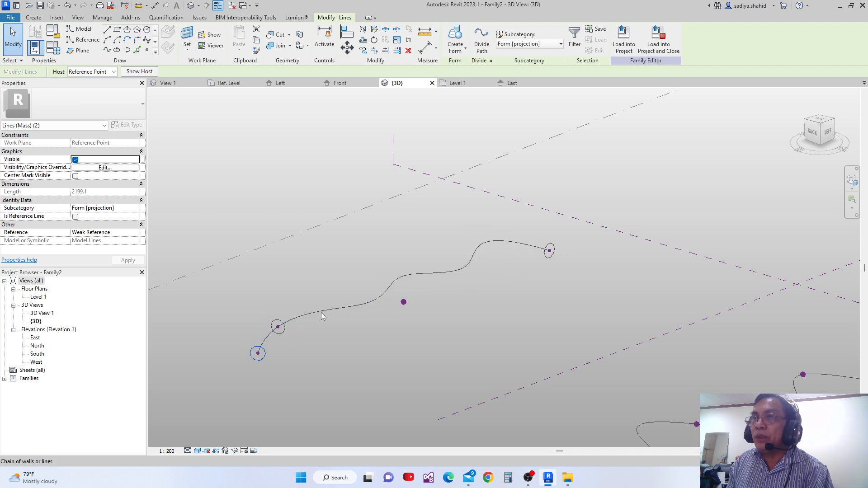
pyautogui.moveTo(548, 251); pyautogui.dragTo(532, 253, button='middle')
pyautogui.scroll(1, 320, 324)
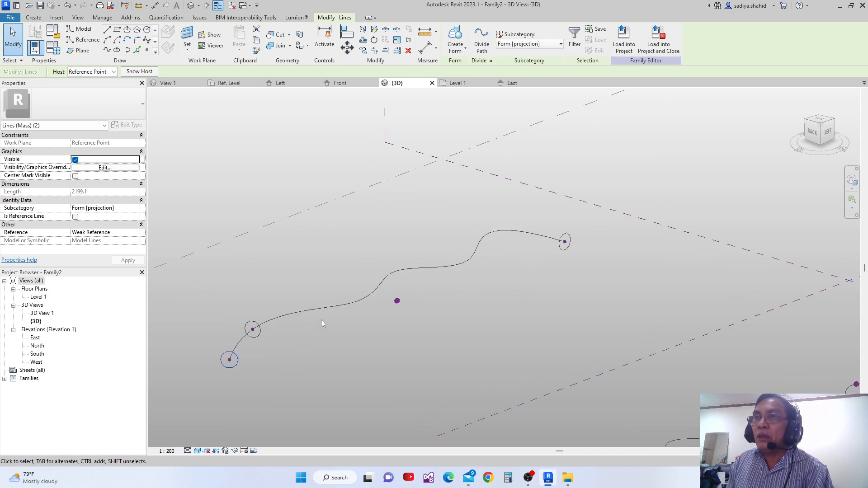
pyautogui.moveTo(345, 306); pyautogui.dragTo(344, 312, button='middle')
pyautogui.scroll(-1, 411, 292)
pyautogui.scroll(-1, 411, 293)
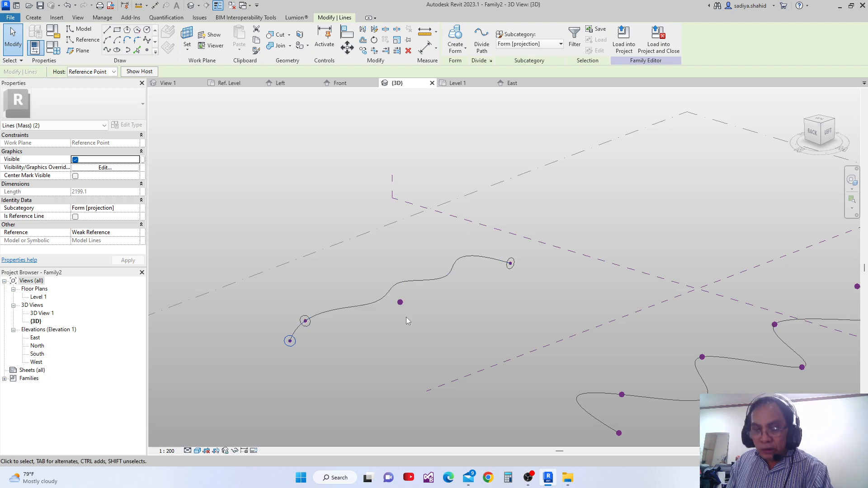
pyautogui.keyDown('shift'); pyautogui.moveTo(406, 317); pyautogui.dragTo(405, 305, button='middle'); pyautogui.keyUp('shift')
# Reshape the wavy path spline by moving two of its middle control points outward to deepen the curves.
pyautogui.click(401, 290)
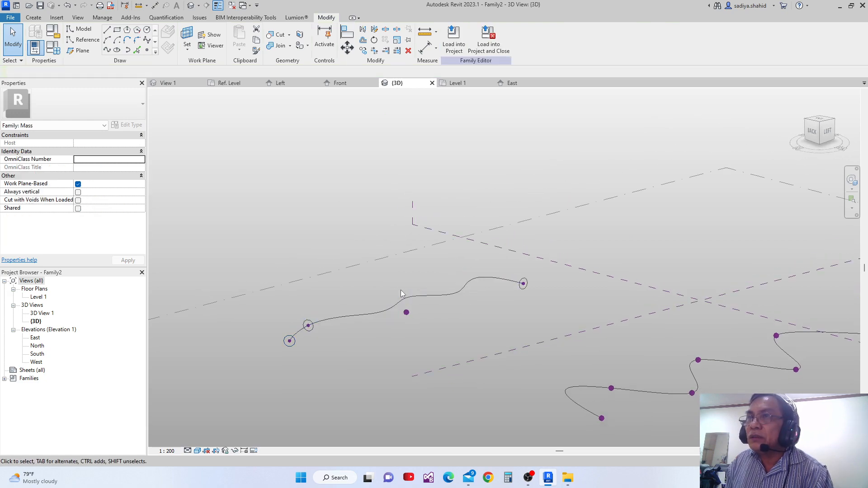
pyautogui.click(404, 298)
pyautogui.moveTo(397, 288); pyautogui.dragTo(389, 282)
pyautogui.moveTo(475, 302); pyautogui.dragTo(480, 315)
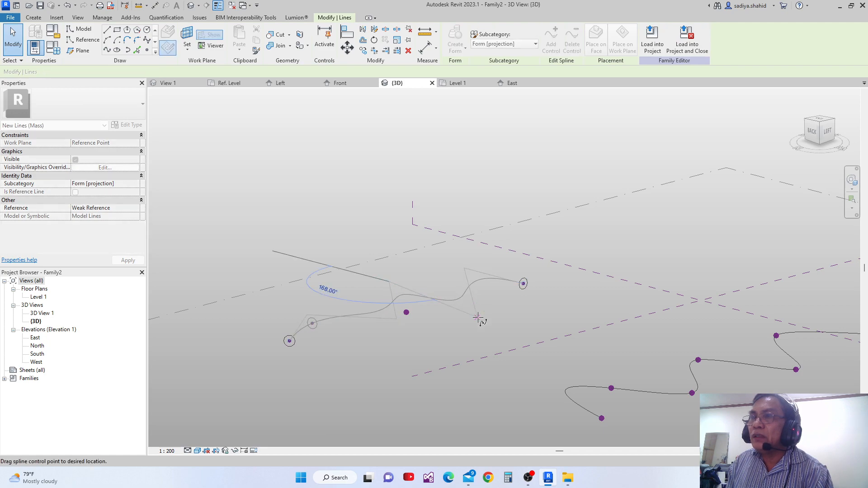
pyautogui.keyDown('shift'); pyautogui.moveTo(484, 333); pyautogui.dragTo(375, 340, button='middle'); pyautogui.keyUp('shift')
pyautogui.scroll(-5, 384, 344)
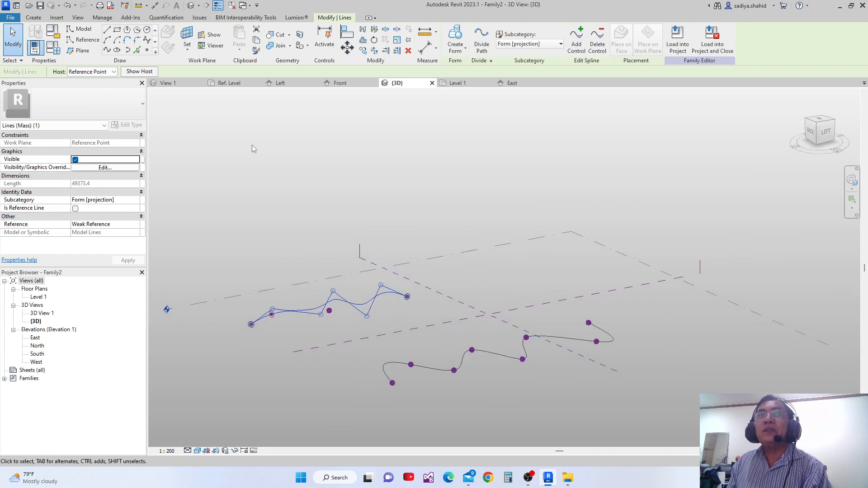
# Raise a middle reference point of the eight-point spline vertically to an offset of about 3984 above Level 1.
pyautogui.moveTo(553, 356)
pyautogui.keyDown('shift'); pyautogui.mouseDown(button='middle')
pyautogui.moveTo(549, 367)
pyautogui.moveTo(572, 397)
pyautogui.moveTo(566, 366)
pyautogui.mouseUp(button='middle'); pyautogui.keyUp('shift')
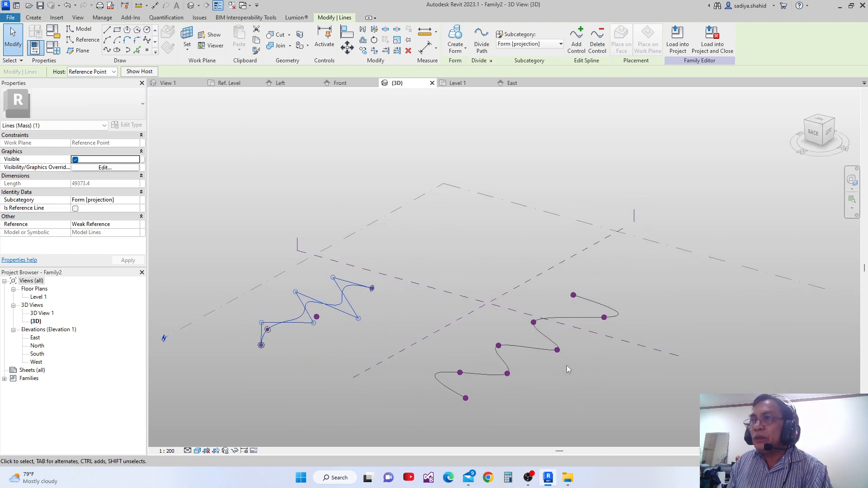
pyautogui.press('Escape')
pyautogui.click(557, 350)
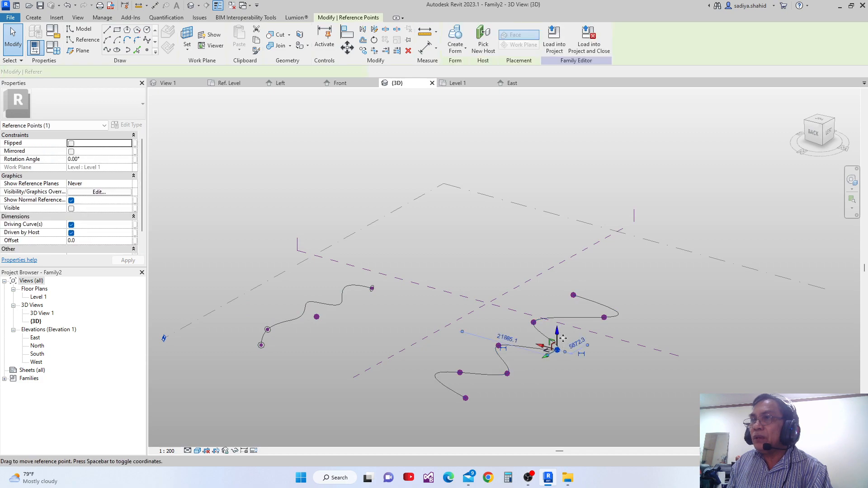
pyautogui.moveTo(561, 339); pyautogui.dragTo(558, 322)
pyautogui.scroll(2, 561, 328)
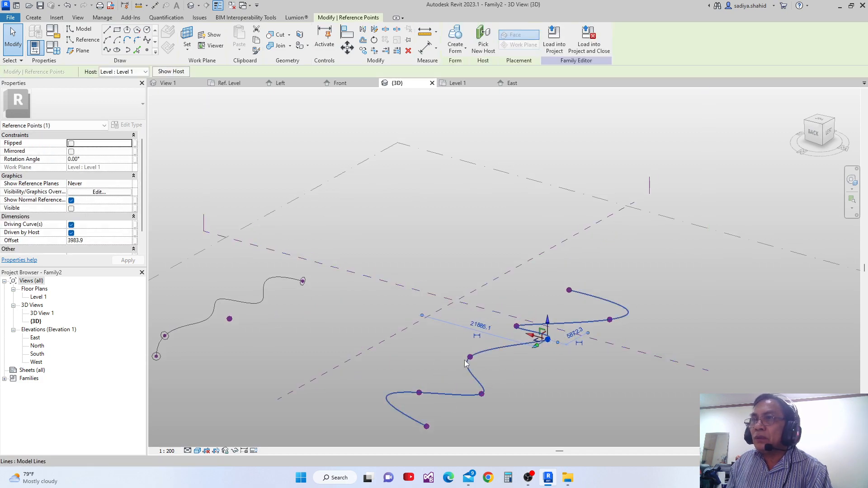
# Raise another reference point, nearer the start of the eight-point spline, vertically to an offset of about 2608.
pyautogui.click(483, 394)
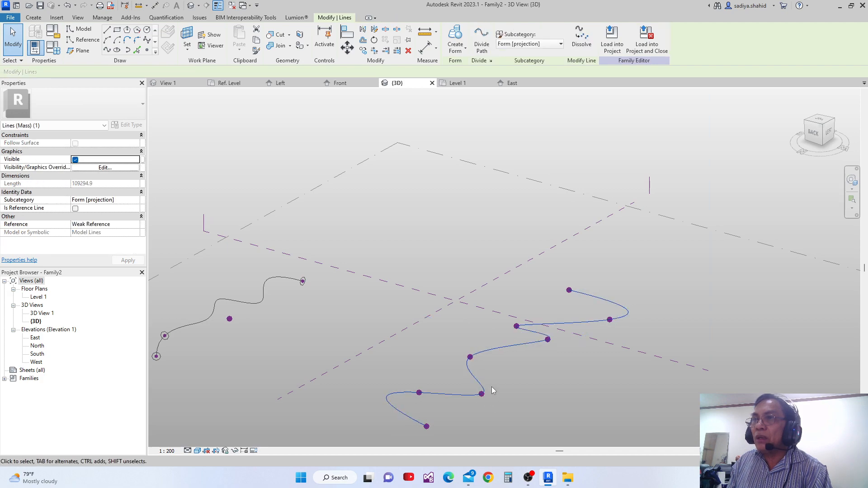
pyautogui.scroll(3, 483, 396)
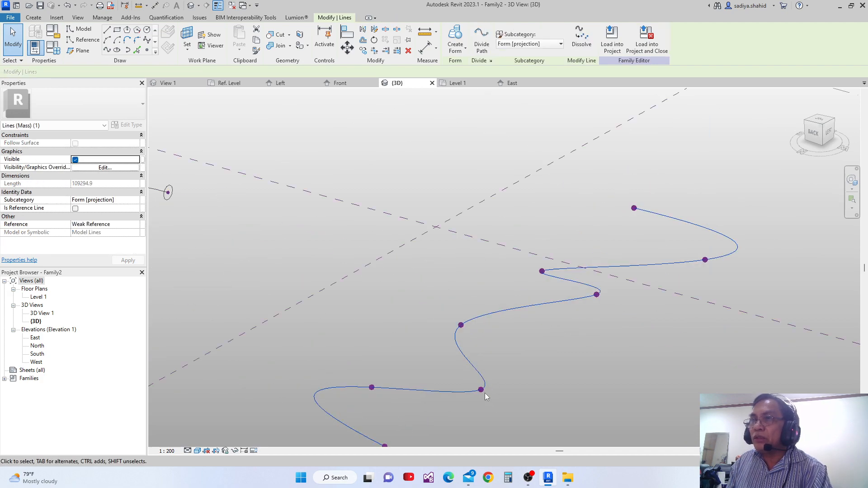
pyautogui.press('Escape')
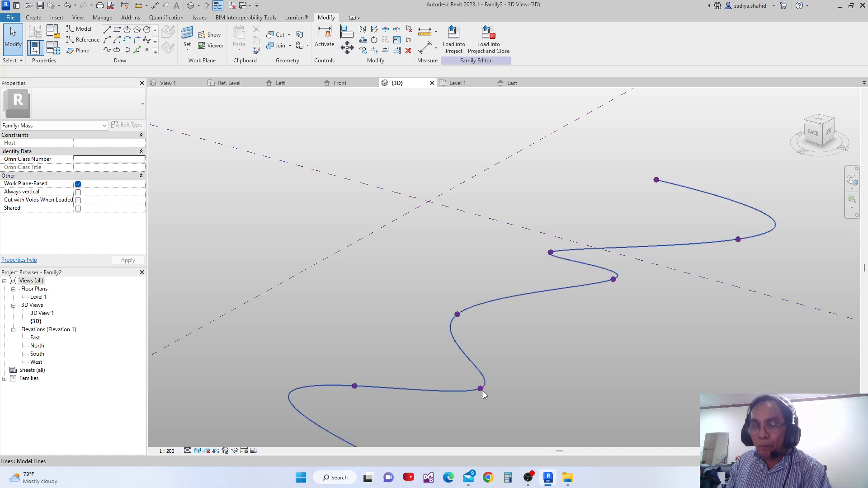
pyautogui.scroll(2, 483, 391)
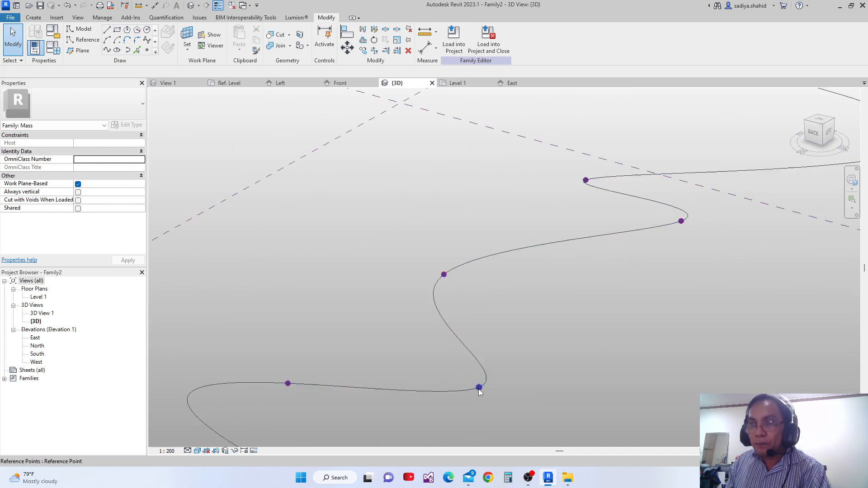
pyautogui.click(479, 388)
pyautogui.moveTo(480, 374); pyautogui.dragTo(475, 327)
pyautogui.scroll(-5, 504, 384)
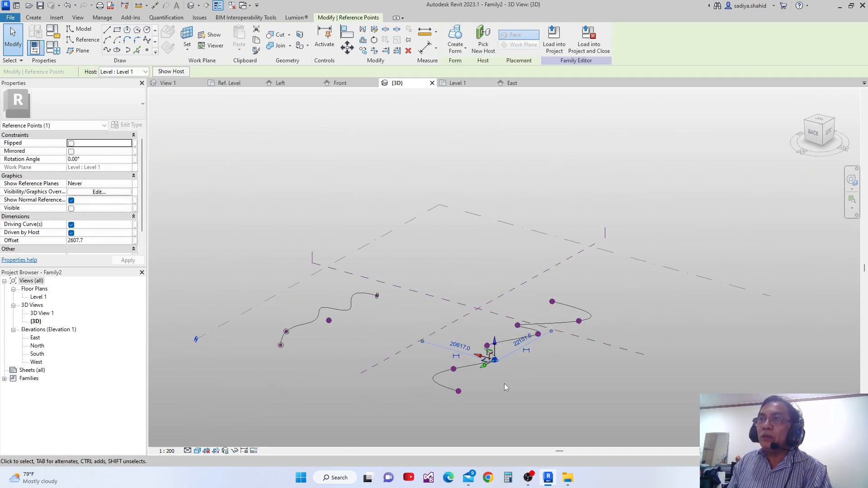
# Compare the raised point-driven spline with the wavy control-point spline and its profiles from different angles.
pyautogui.keyDown('shift'); pyautogui.moveTo(512, 392); pyautogui.dragTo(434, 357, button='middle'); pyautogui.keyUp('shift')
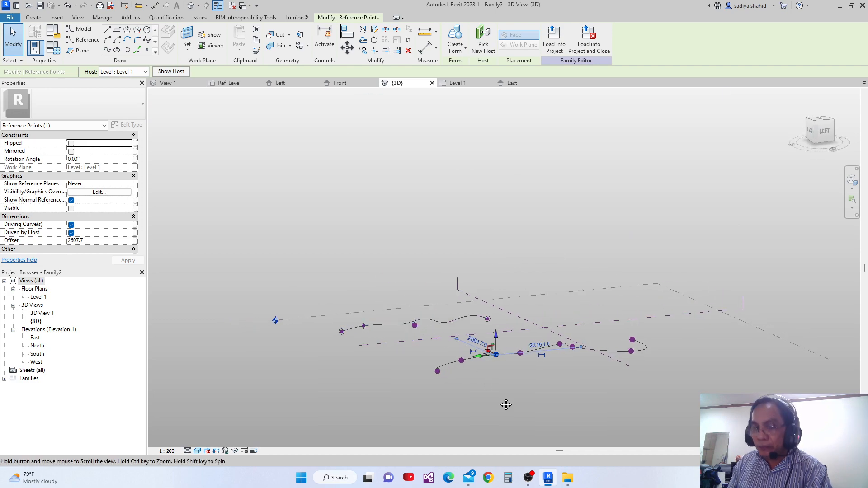
pyautogui.keyDown('shift'); pyautogui.moveTo(503, 403); pyautogui.dragTo(530, 386, button='middle'); pyautogui.keyUp('shift')
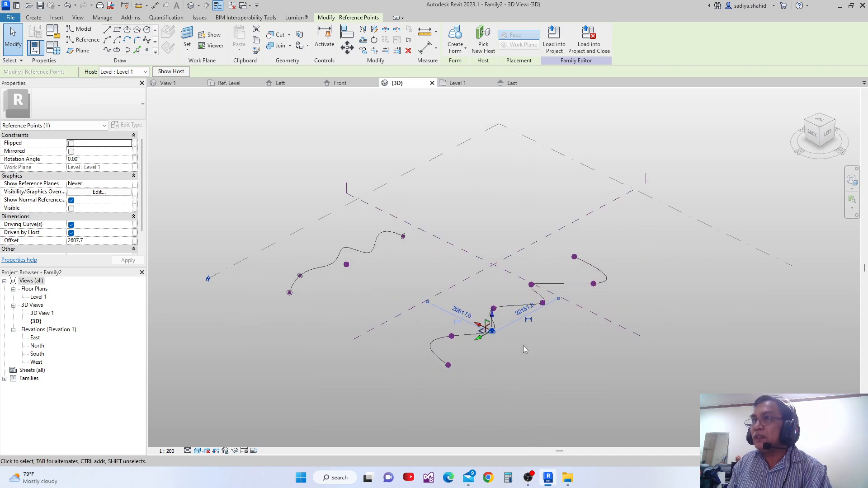
pyautogui.keyDown('shift'); pyautogui.moveTo(520, 318); pyautogui.dragTo(477, 356, button='middle'); pyautogui.keyUp('shift')
pyautogui.moveTo(322, 335); pyautogui.dragTo(398, 318, button='middle')
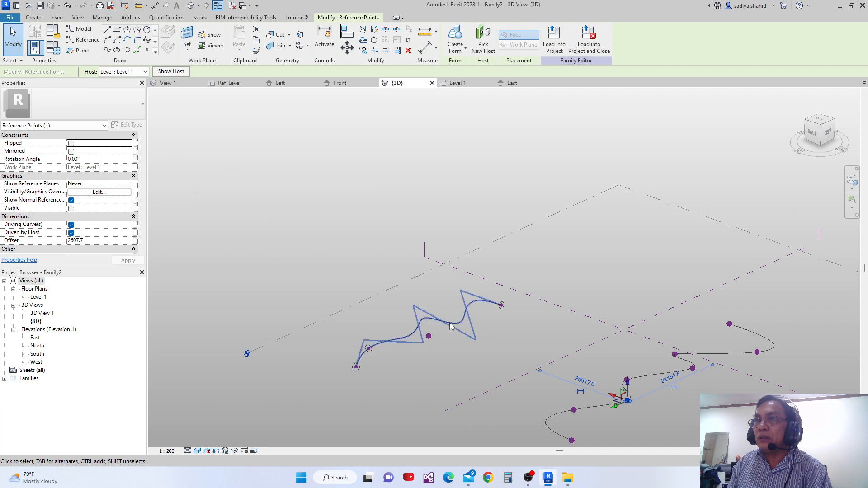
pyautogui.moveTo(450, 322); pyautogui.dragTo(356, 372, button='middle')
pyautogui.scroll(1, 372, 342)
pyautogui.scroll(2, 325, 373)
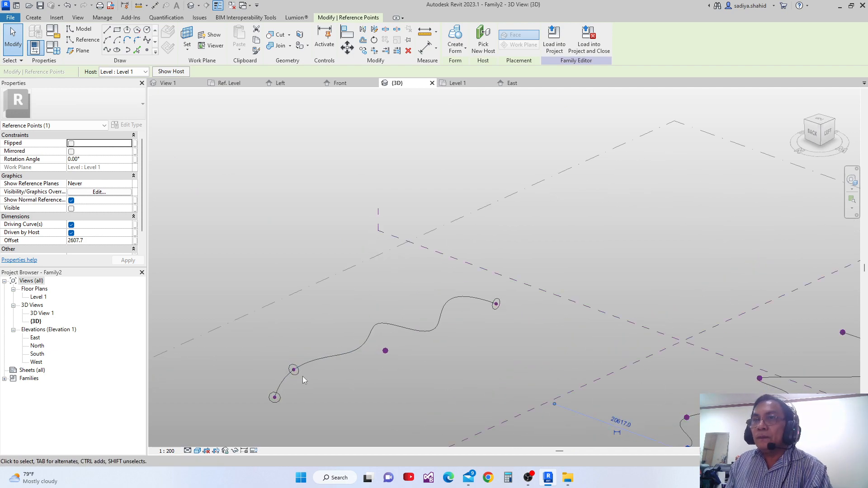
# Delete the circular profiles at both ends of the wavy control-point spline, along with their reference points and the stray point beside it.
pyautogui.click(278, 403)
pyautogui.press('Delete')
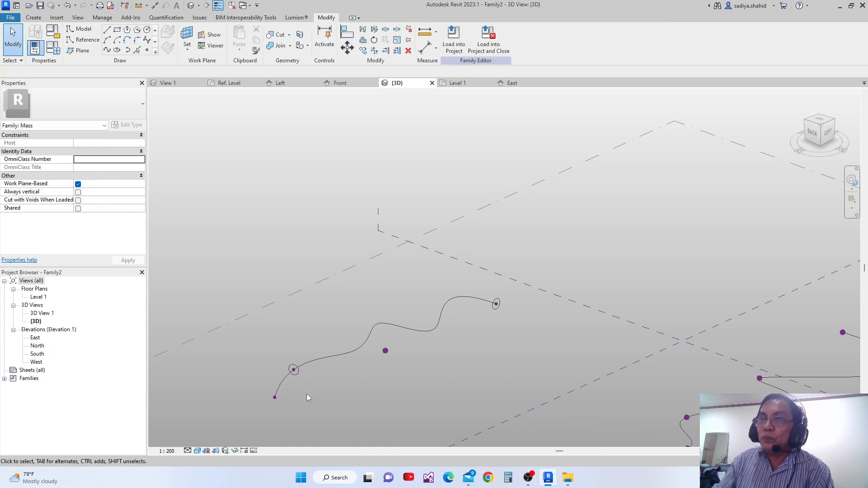
pyautogui.click(404, 363)
pyautogui.press('Delete')
pyautogui.moveTo(242, 391); pyautogui.dragTo(292, 416)
pyautogui.press('Delete')
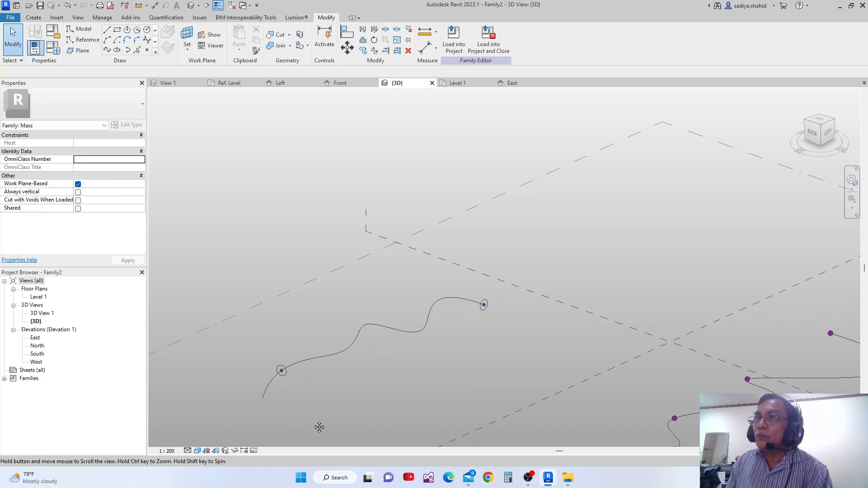
pyautogui.moveTo(453, 279); pyautogui.dragTo(509, 346)
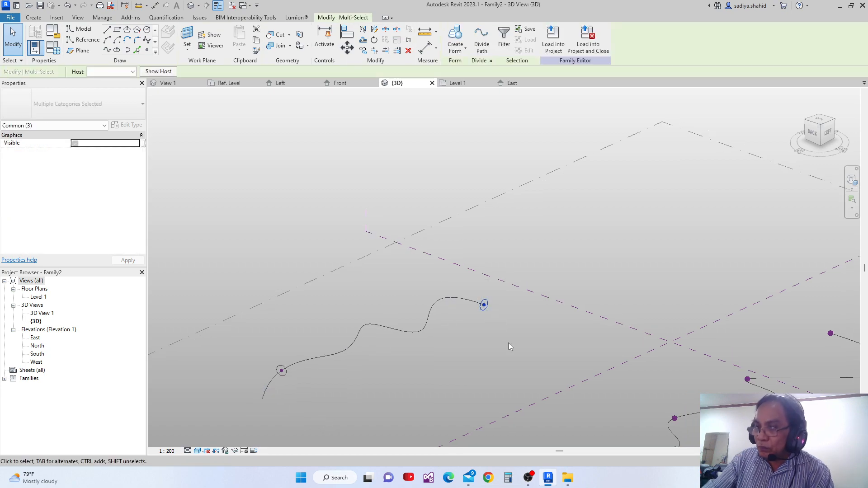
pyautogui.press('Delete')
# Place a reference point on the eight-point spline, on the first bend between its first two driving points.
pyautogui.scroll(-2, 477, 321)
pyautogui.moveTo(539, 350); pyautogui.dragTo(528, 312, button='middle')
pyautogui.scroll(3, 561, 325)
pyautogui.keyDown('shift'); pyautogui.moveTo(530, 395); pyautogui.dragTo(386, 268, button='middle'); pyautogui.keyUp('shift')
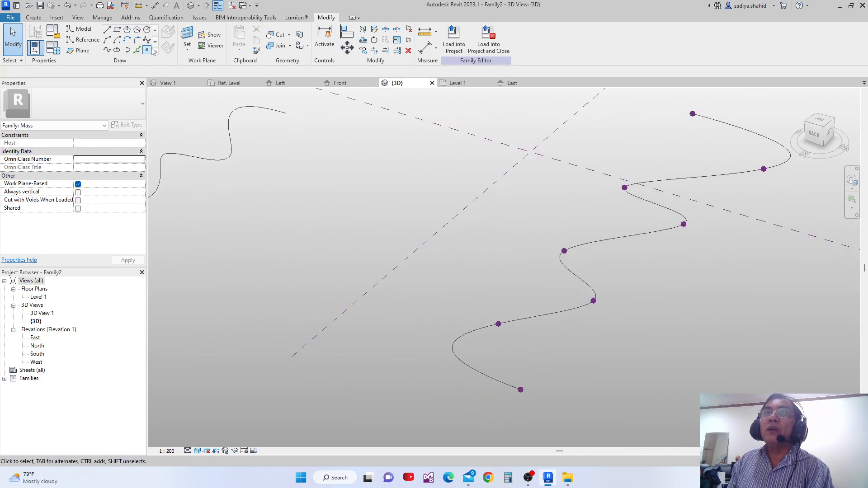
pyautogui.click(147, 50)
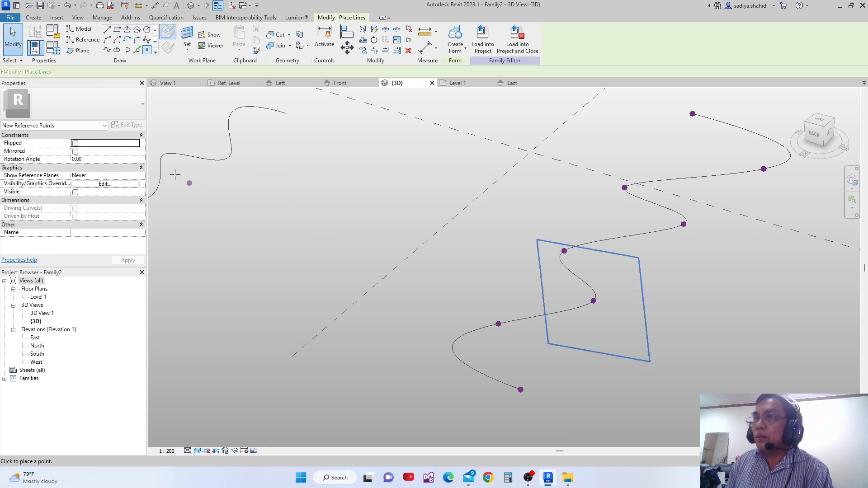
pyautogui.click(452, 349)
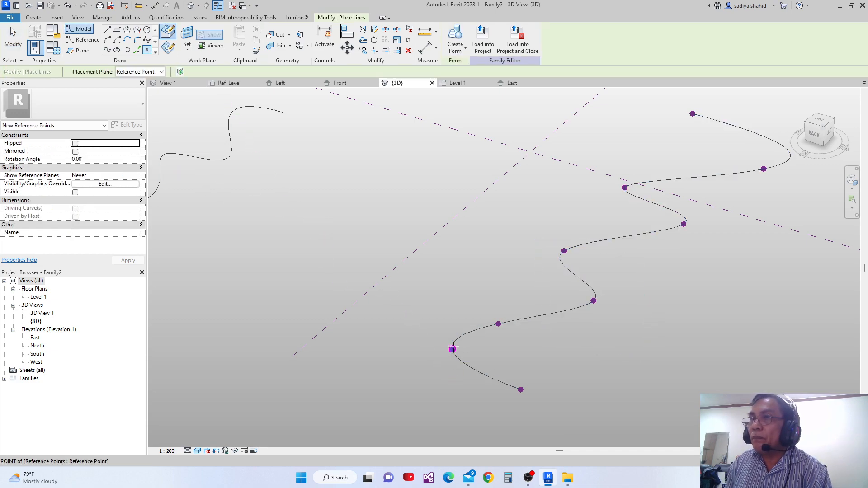
pyautogui.scroll(3, 476, 337)
pyautogui.press('Escape')
pyautogui.keyDown('shift'); pyautogui.moveTo(458, 366); pyautogui.dragTo(441, 318, button='middle'); pyautogui.keyUp('shift')
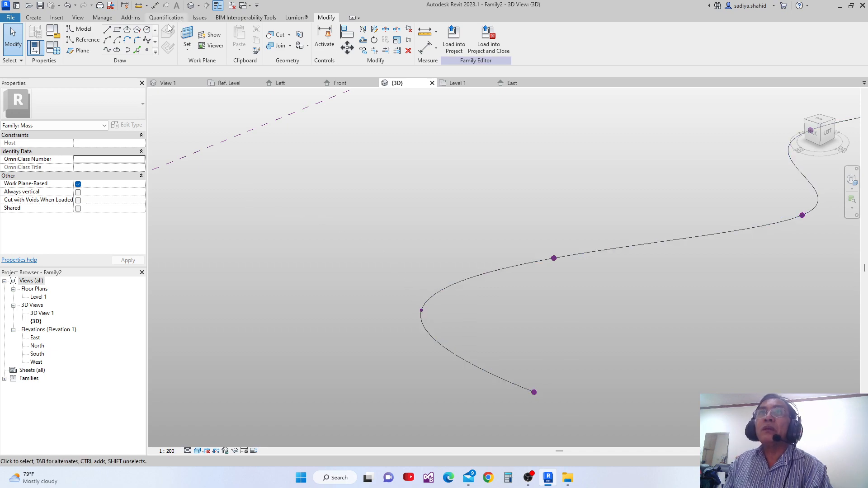
# Draw a circle of 800 mm radius centred on the new spline point, using that point's own plane as the work plane.
pyautogui.click(147, 30)
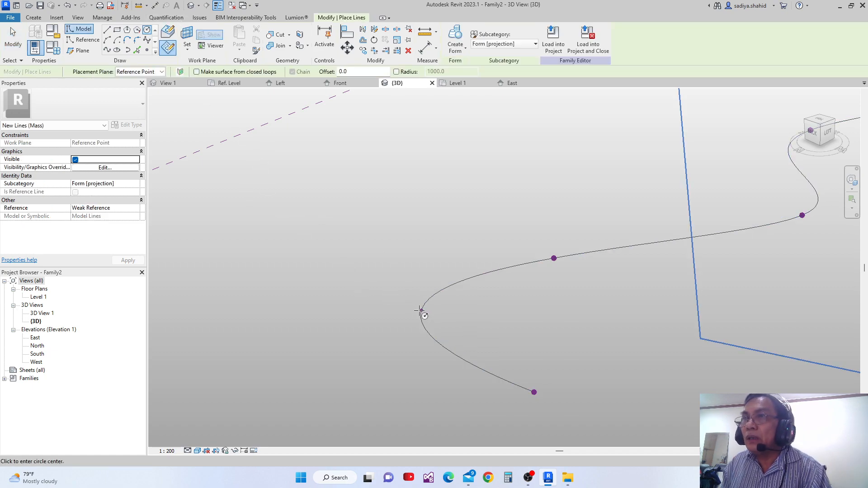
pyautogui.click(186, 37)
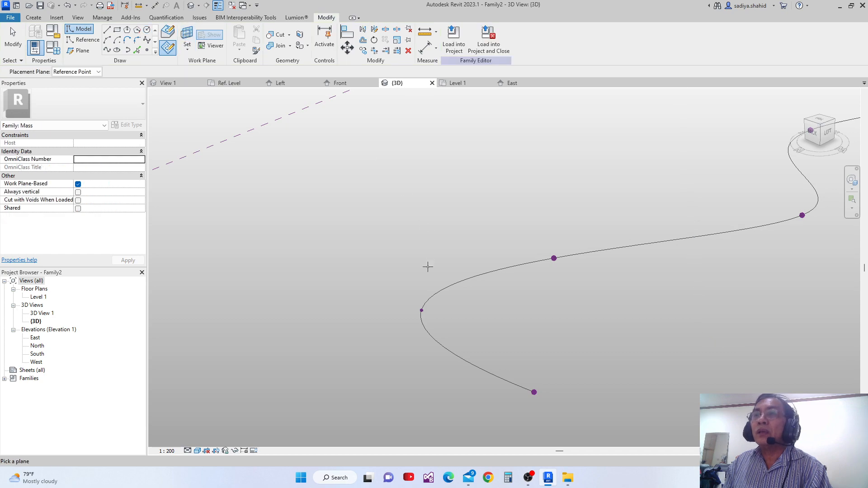
pyautogui.click(420, 310)
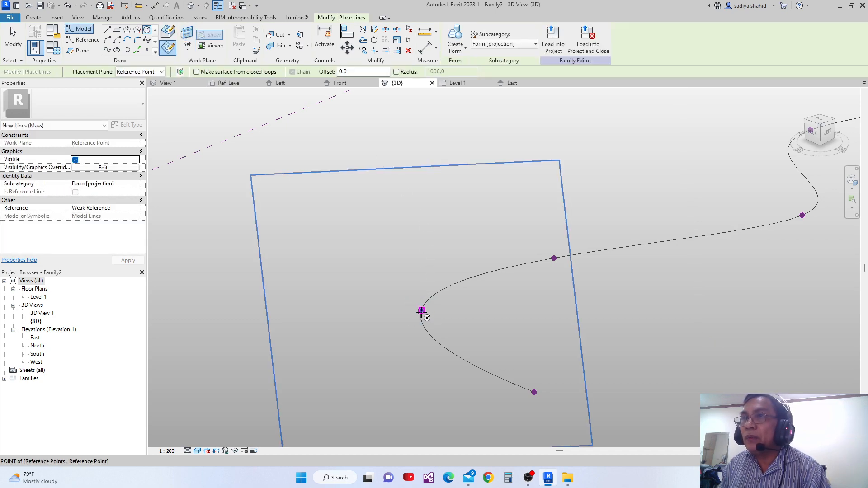
pyautogui.click(422, 310)
pyautogui.click(439, 322)
pyautogui.scroll(-2, 454, 321)
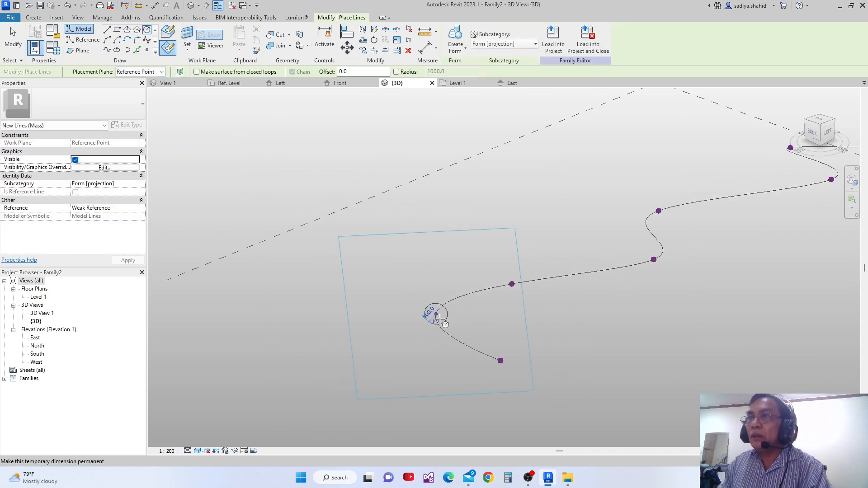
pyautogui.press('Escape')
pyautogui.moveTo(475, 326); pyautogui.dragTo(425, 353, button='middle')
pyautogui.scroll(-1, 425, 357)
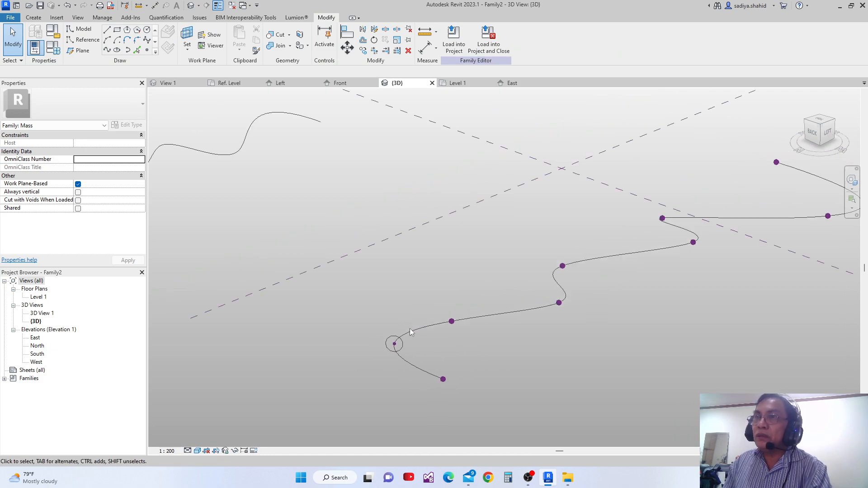
# Create a solid tube form from the circle and the eight-point spline path.
pyautogui.click(404, 346)
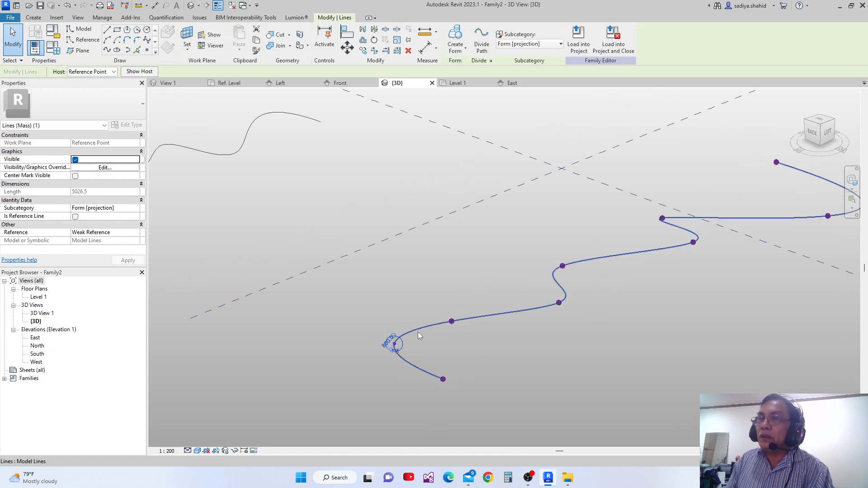
pyautogui.keyDown('ctrl'); pyautogui.click(423, 328); pyautogui.keyUp('ctrl')
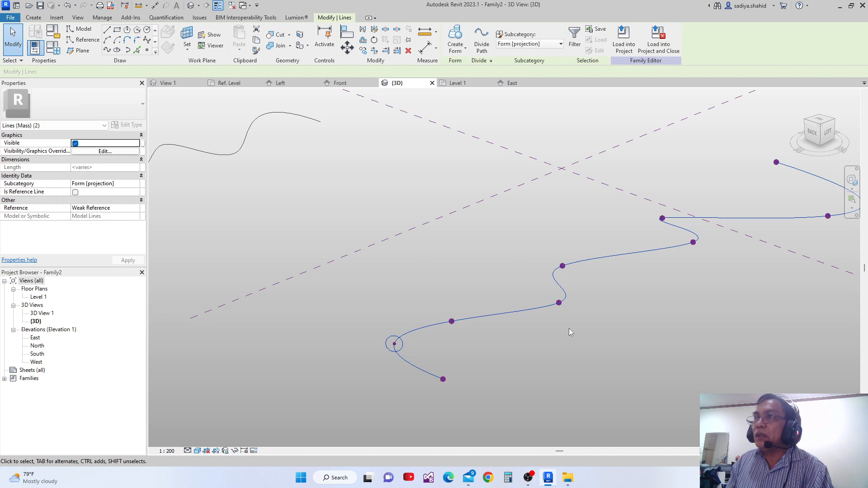
pyautogui.moveTo(568, 333); pyautogui.dragTo(463, 344, button='middle')
pyautogui.scroll(-1, 465, 344)
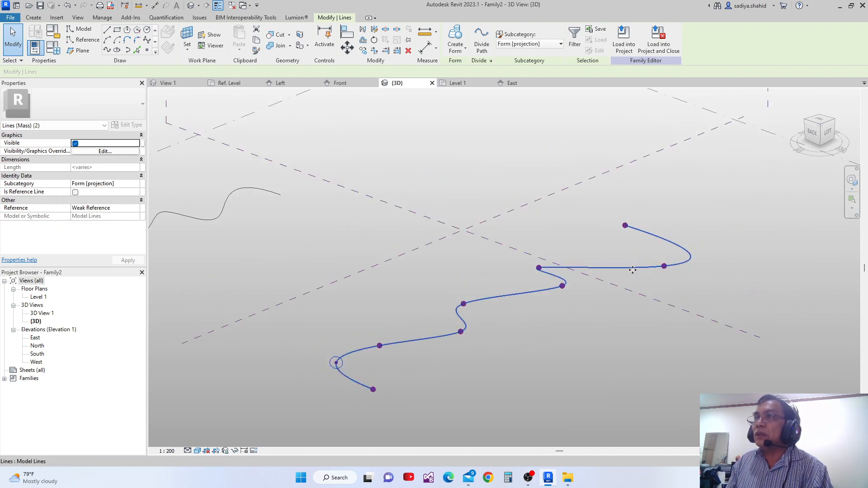
pyautogui.moveTo(399, 351); pyautogui.dragTo(441, 324, button='middle')
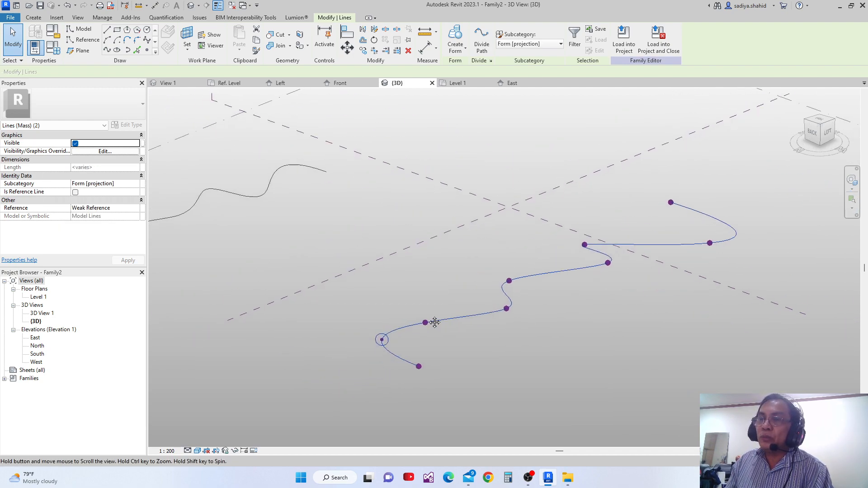
pyautogui.click(458, 43)
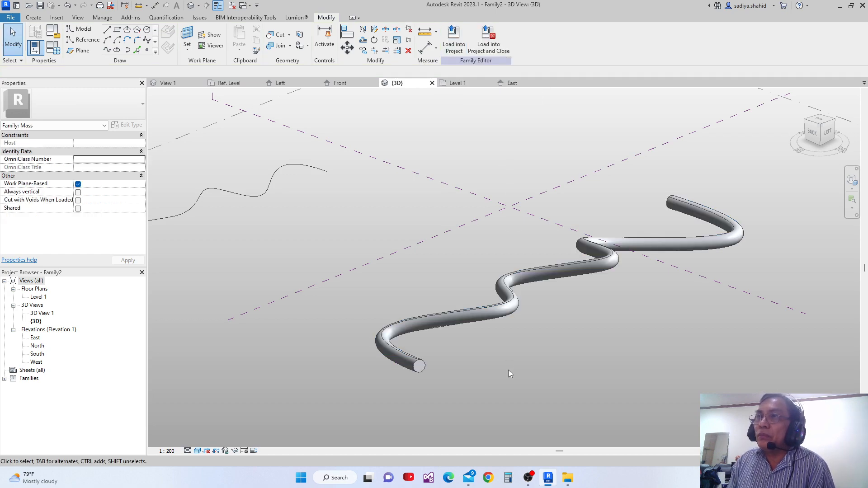
# View the tube from another angle and undo its creation, restoring the spline and circle.
pyautogui.keyDown('shift'); pyautogui.moveTo(508, 370); pyautogui.dragTo(480, 379, button='middle'); pyautogui.keyUp('shift')
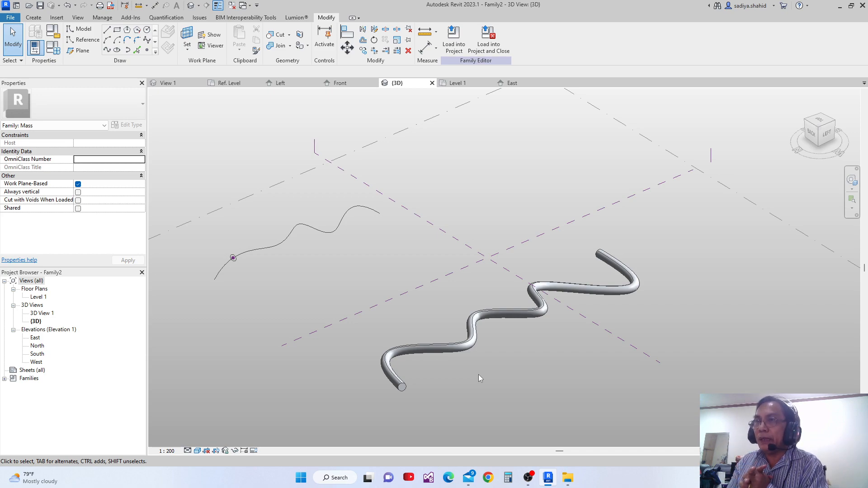
pyautogui.hotkey('ctrl', 'z')
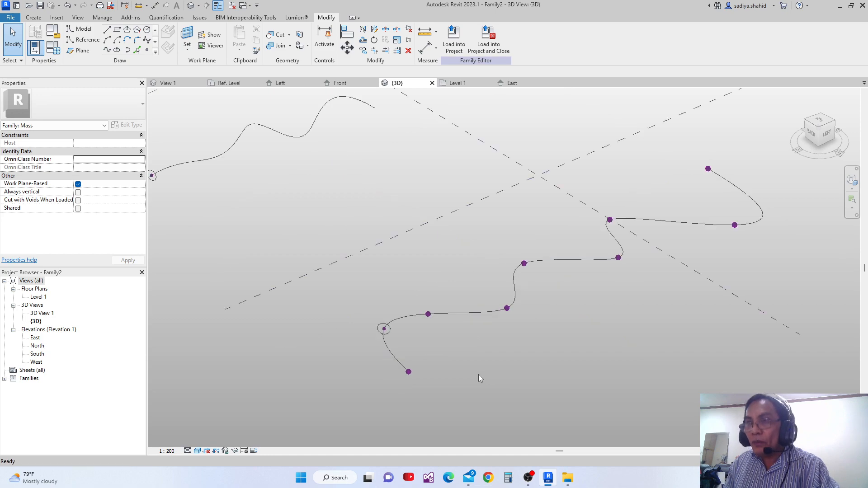
pyautogui.moveTo(523, 375); pyautogui.dragTo(500, 393, button='middle')
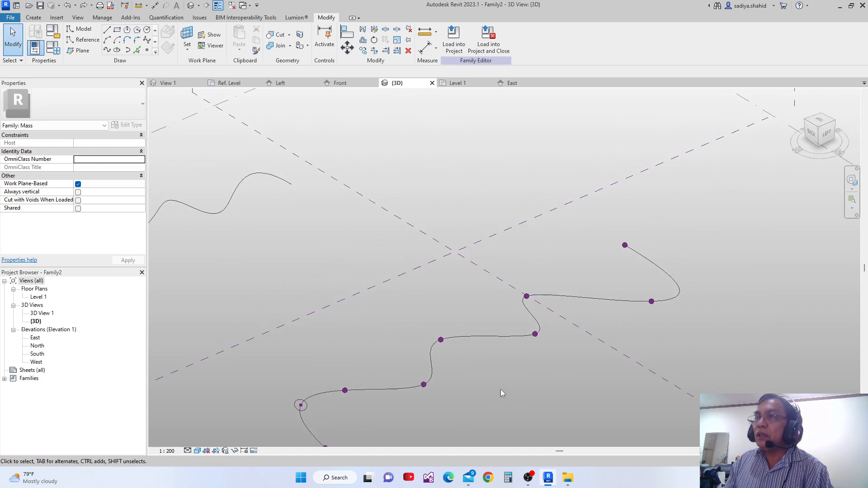
pyautogui.keyDown('shift'); pyautogui.moveTo(601, 390); pyautogui.dragTo(646, 342, button='middle'); pyautogui.keyUp('shift')
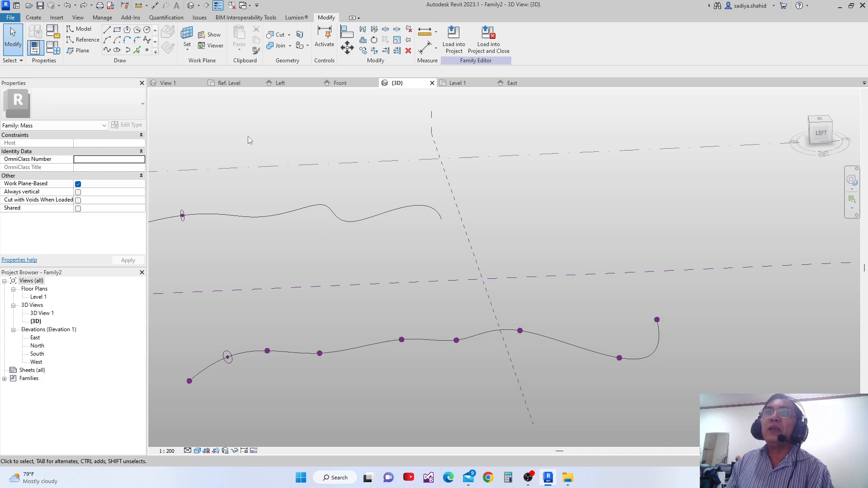
# Place a reference point on the spline's last bend, between its final two driving points.
pyautogui.click(147, 50)
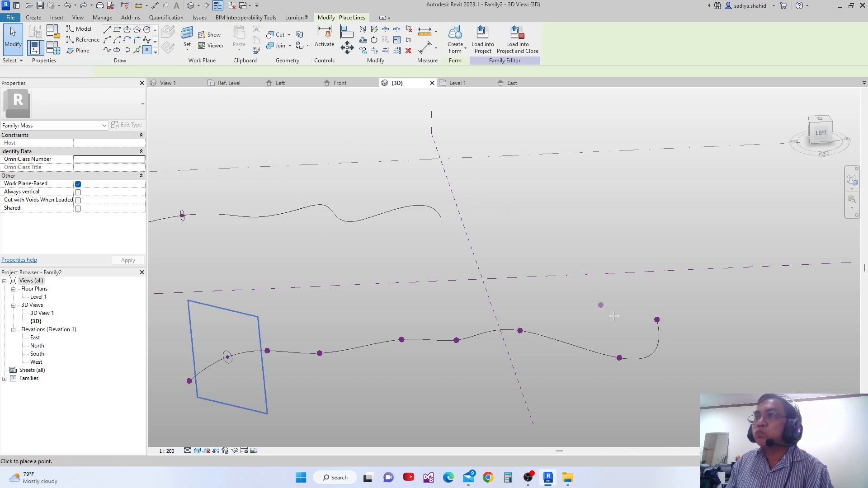
pyautogui.click(658, 343)
pyautogui.scroll(2, 658, 344)
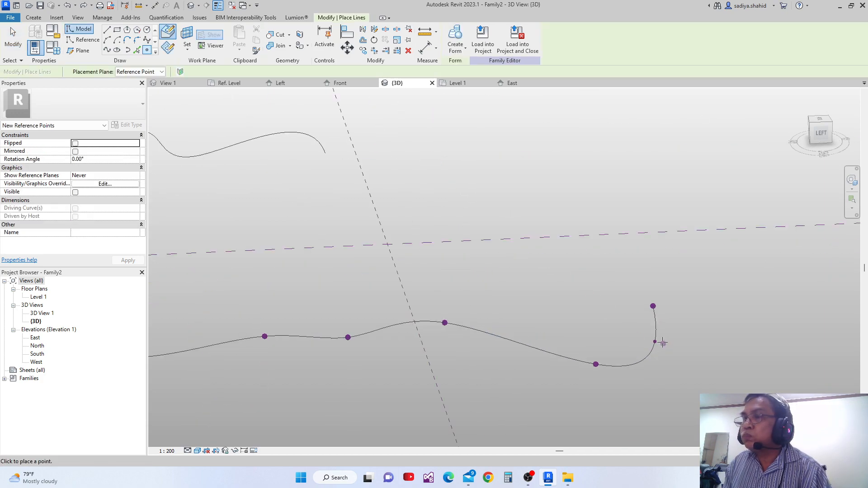
pyautogui.press('Escape')
pyautogui.press('Escape')
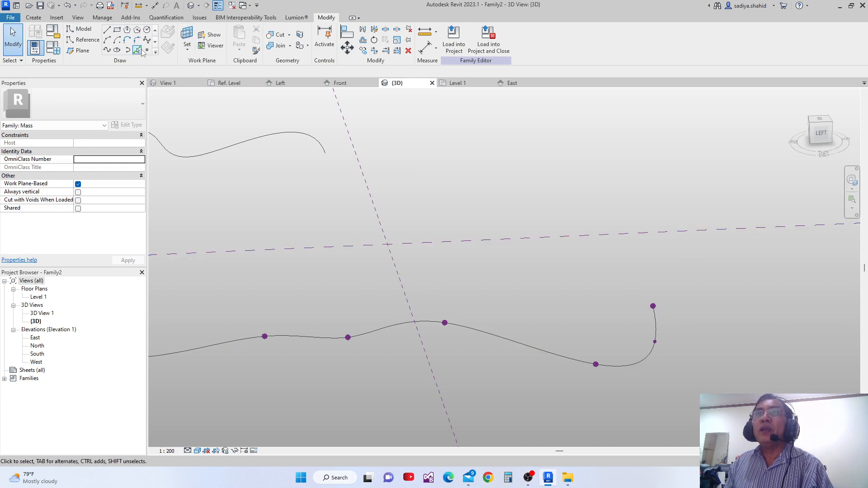
# Draw a small rectangle around the last-bend reference point, on the plane perpendicular to the spline at that point.
pyautogui.click(184, 38)
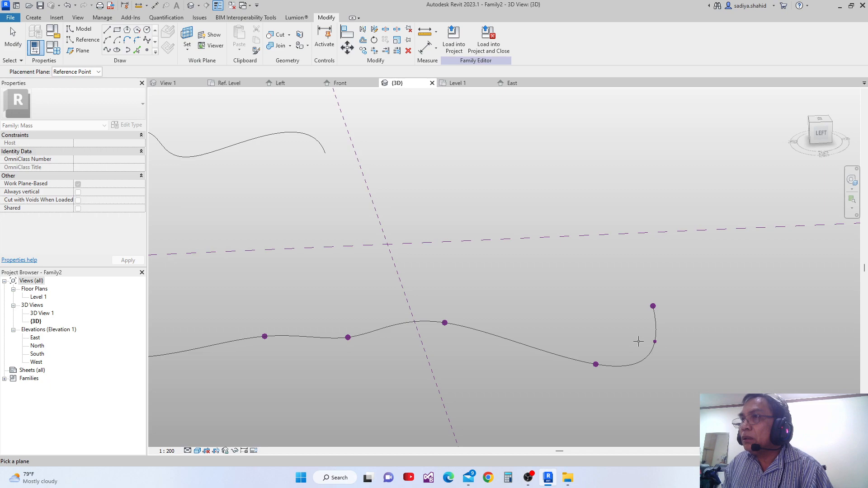
pyautogui.click(654, 342)
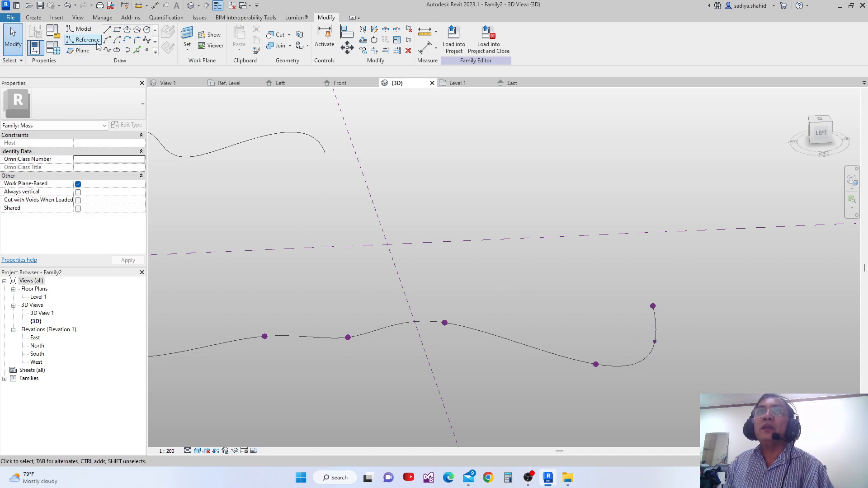
pyautogui.click(117, 30)
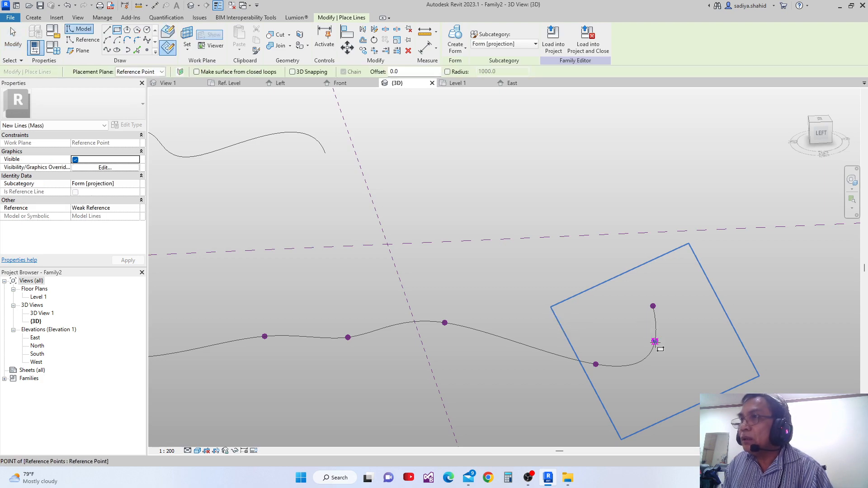
pyautogui.scroll(2, 654, 342)
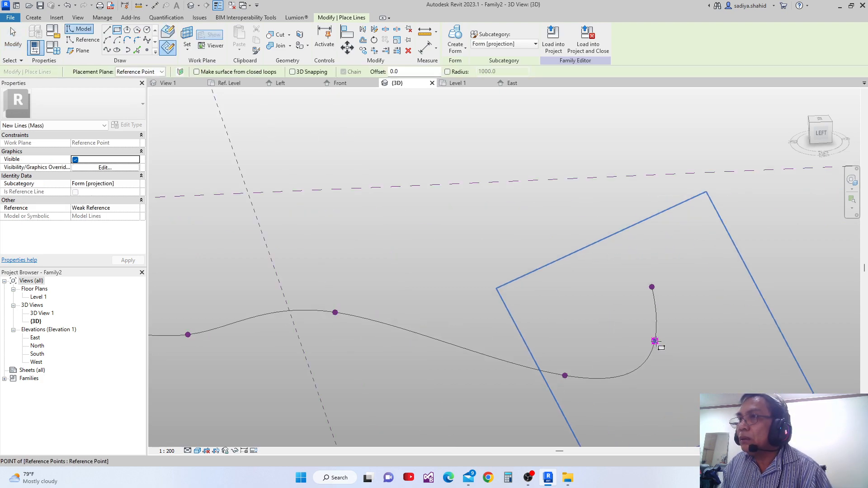
pyautogui.click(637, 328)
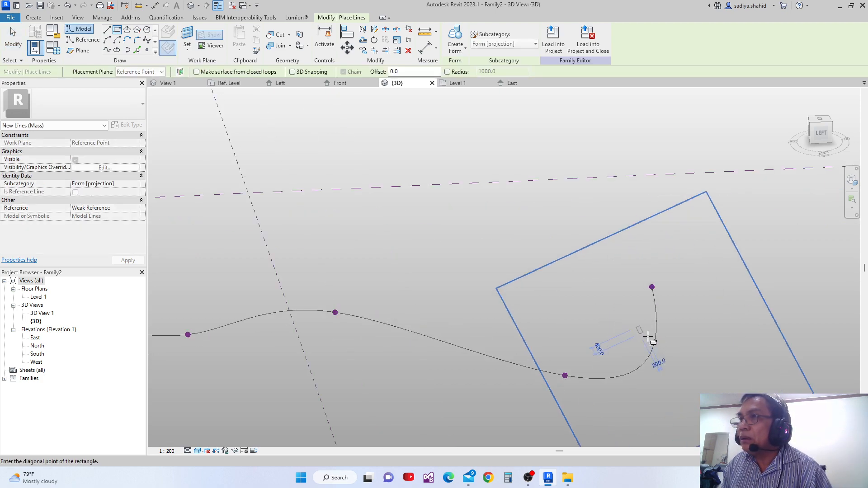
pyautogui.click(680, 357)
pyautogui.scroll(-4, 682, 356)
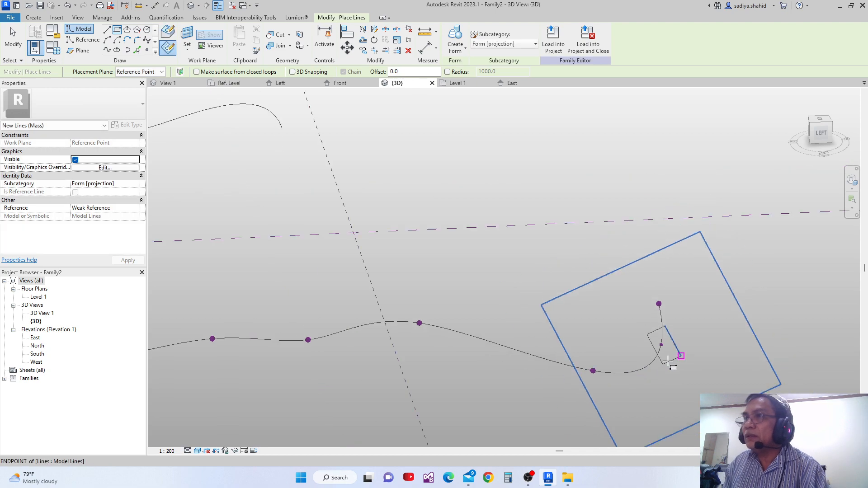
pyautogui.press('Escape')
pyautogui.press('Escape')
# Create a solid form blending the circle into the rectangle along the eight-point spline.
pyautogui.scroll(-2, 630, 382)
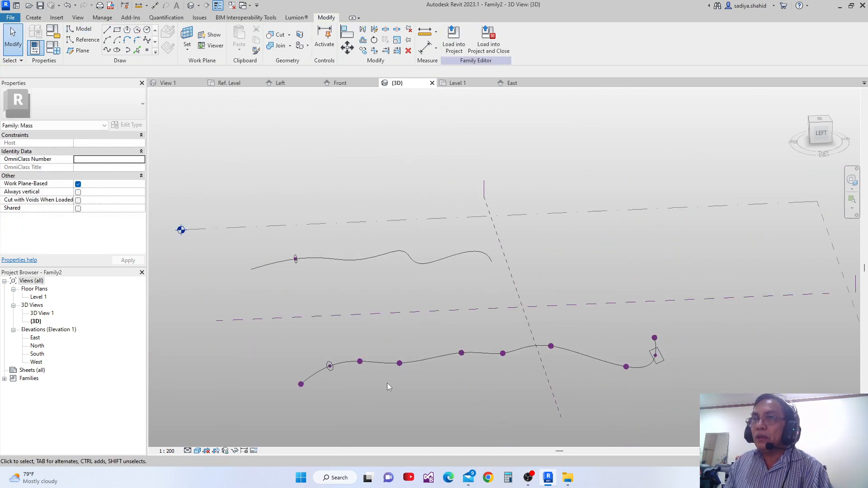
pyautogui.click(332, 371)
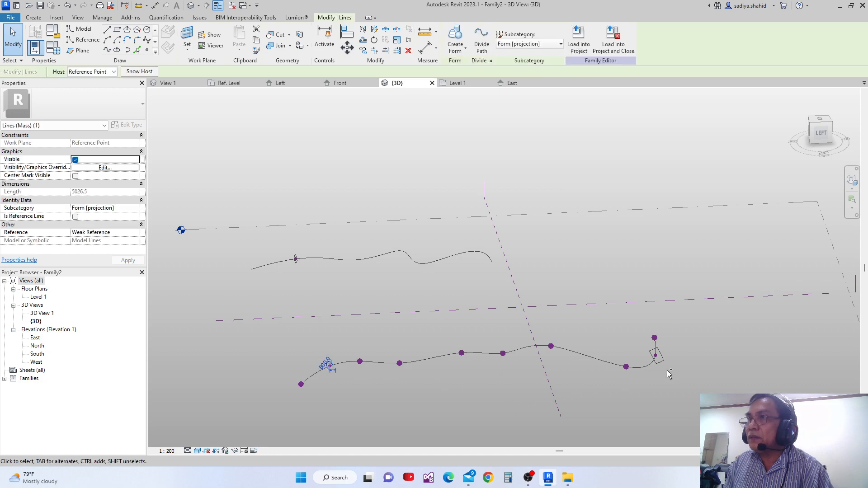
pyautogui.keyDown('ctrl'); pyautogui.click(617, 360); pyautogui.keyUp('ctrl')
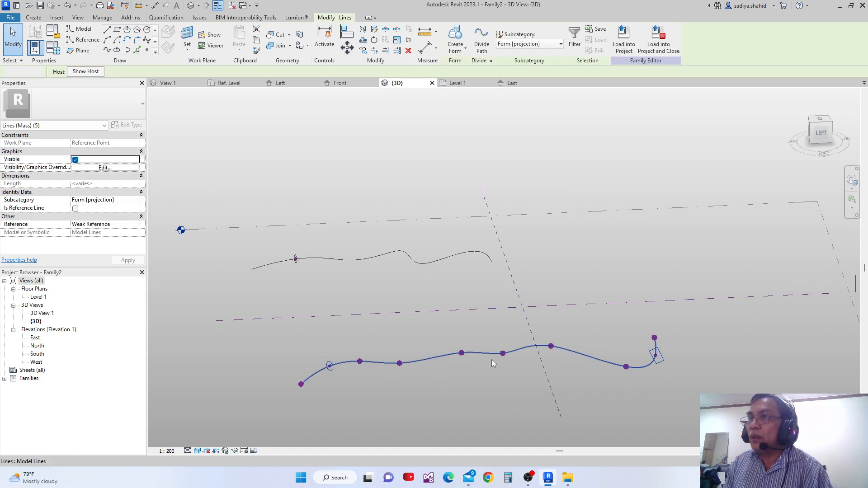
pyautogui.click(455, 36)
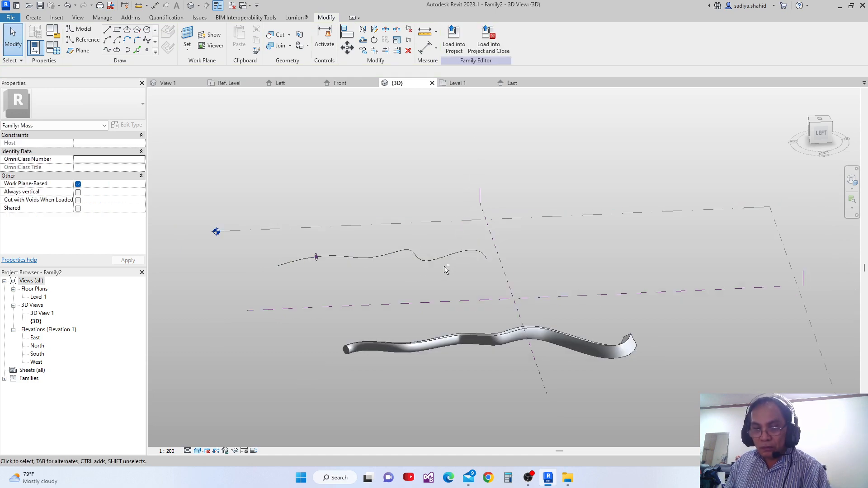
# Inspect the circle-to-rectangle form from several angles and undo its creation.
pyautogui.keyDown('shift'); pyautogui.moveTo(444, 266); pyautogui.dragTo(508, 332, button='middle'); pyautogui.keyUp('shift')
pyautogui.scroll(2, 486, 330)
pyautogui.keyDown('shift'); pyautogui.moveTo(370, 350); pyautogui.dragTo(505, 338, button='middle'); pyautogui.keyUp('shift')
pyautogui.hotkey('ctrl', 'z')
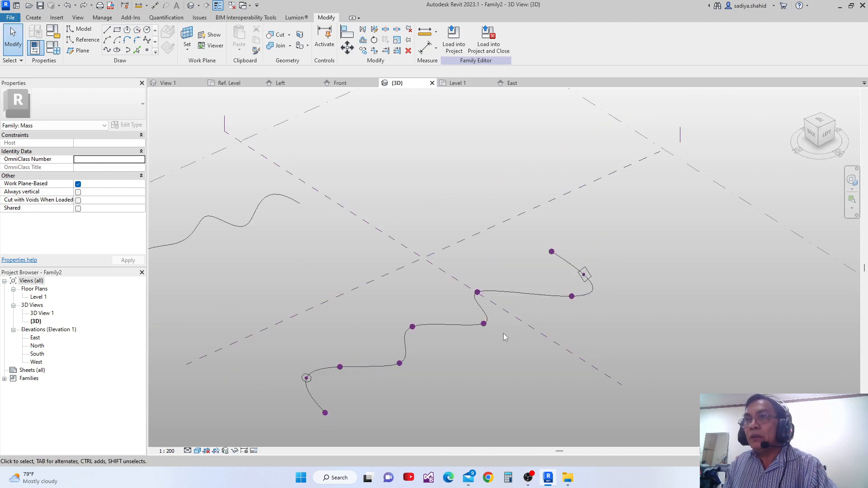
# Examine the host and curve-parameter properties of the reference point at the centre of the circle profile.
pyautogui.scroll(5, 294, 367)
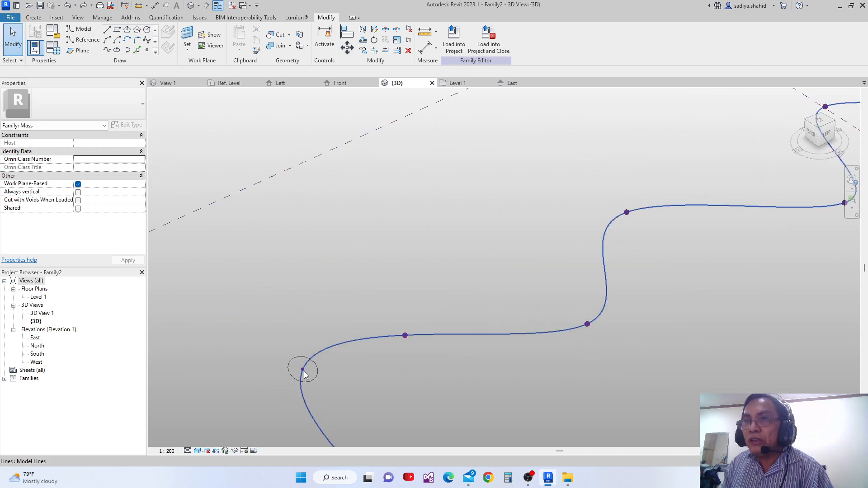
pyautogui.scroll(2, 294, 367)
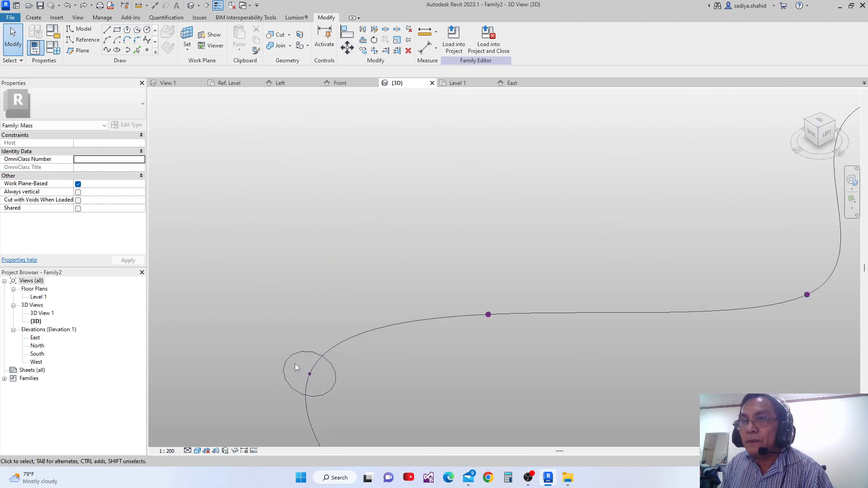
pyautogui.click(326, 385)
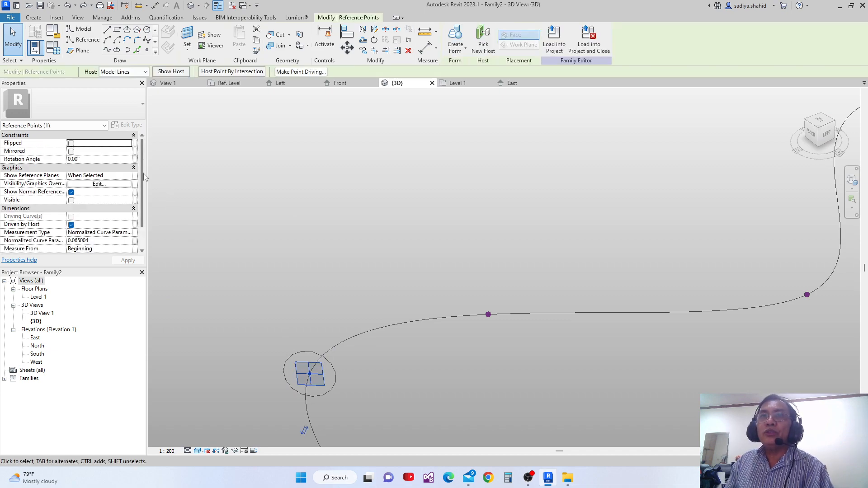
pyautogui.moveTo(143, 176); pyautogui.dragTo(143, 201)
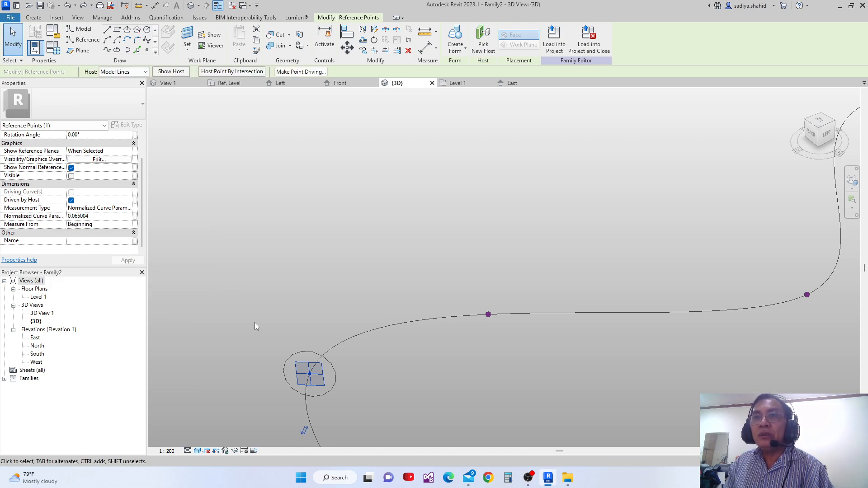
pyautogui.scroll(-2, 271, 332)
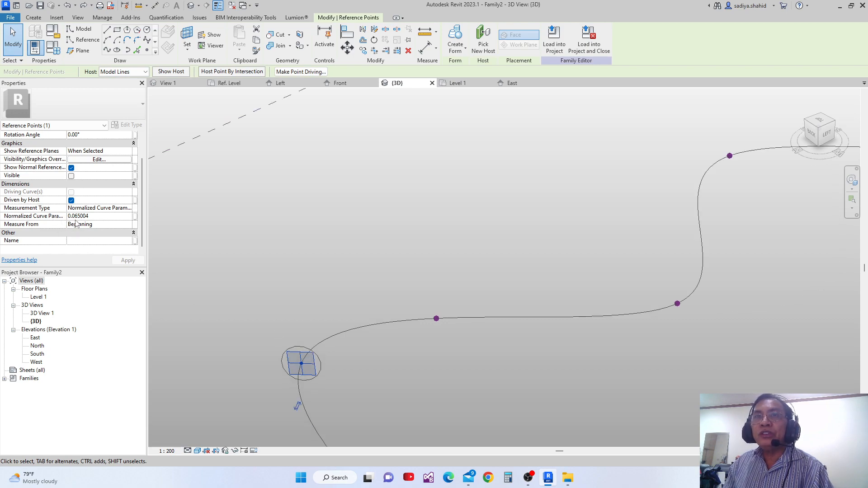
pyautogui.scroll(-5, 265, 313)
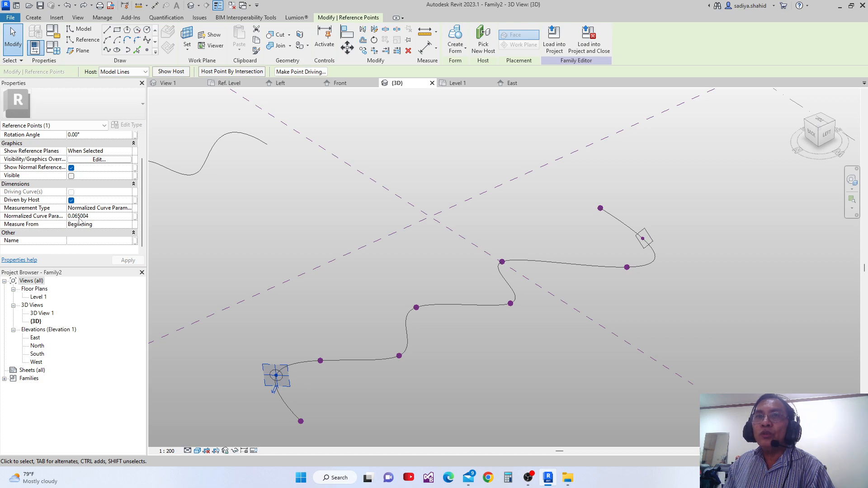
# Examine the curve-parameter and measure-from properties of the reference point at the centre of the rectangle profile.
pyautogui.scroll(5, 491, 311)
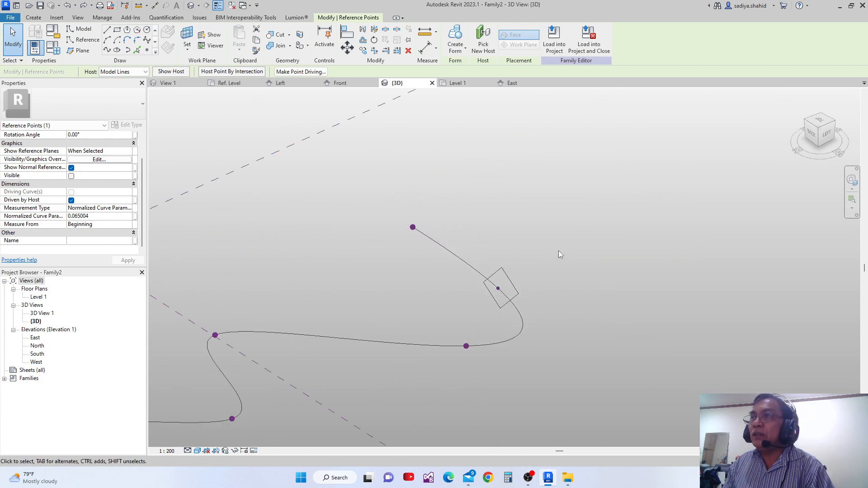
pyautogui.scroll(3, 513, 299)
pyautogui.press('Escape')
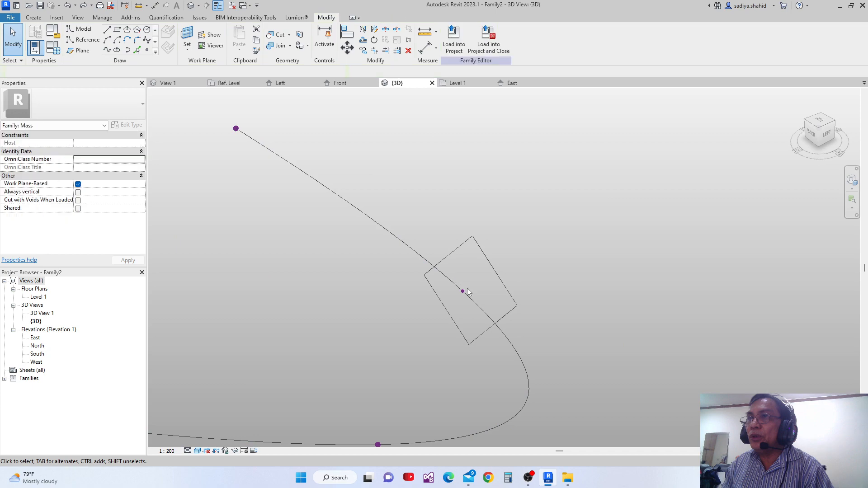
pyautogui.click(463, 291)
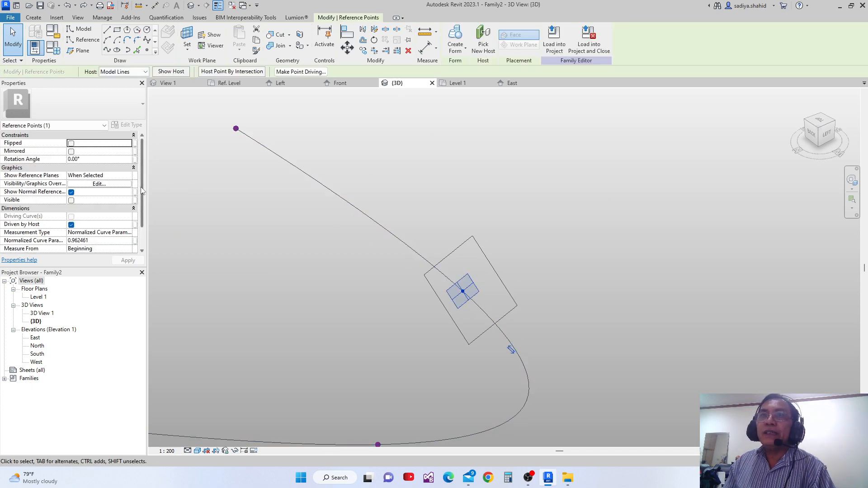
pyautogui.scroll(-1, 144, 211)
pyautogui.scroll(-1, 144, 210)
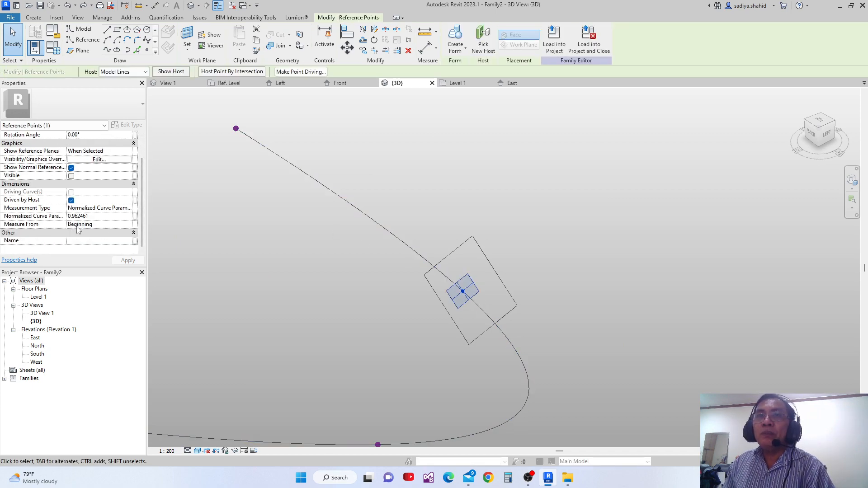
pyautogui.scroll(-6, 312, 265)
pyautogui.moveTo(339, 292); pyautogui.dragTo(441, 278, button='middle')
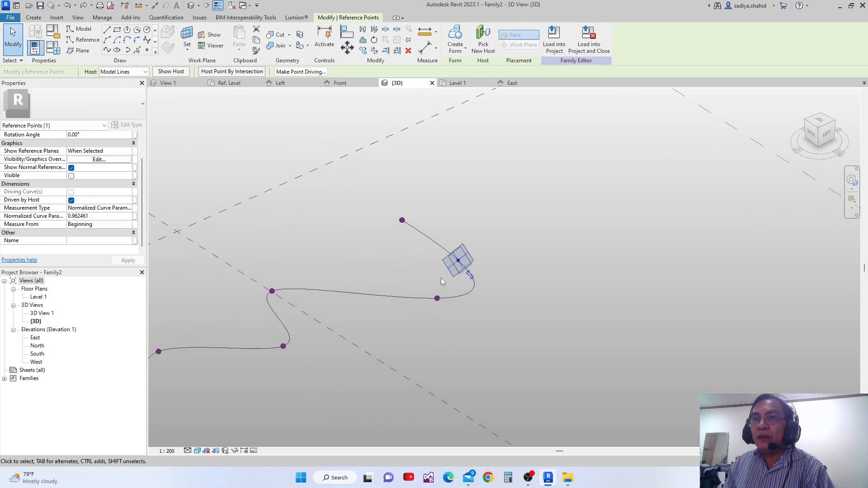
pyautogui.scroll(-1, 381, 325)
pyautogui.moveTo(380, 325); pyautogui.dragTo(436, 311, button='middle')
pyautogui.scroll(-3, 350, 339)
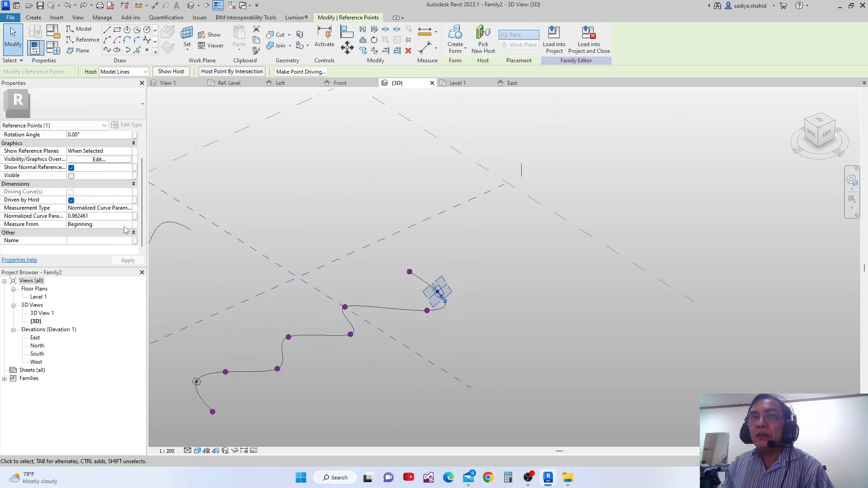
pyautogui.scroll(3, 133, 222)
pyautogui.scroll(-3, 142, 204)
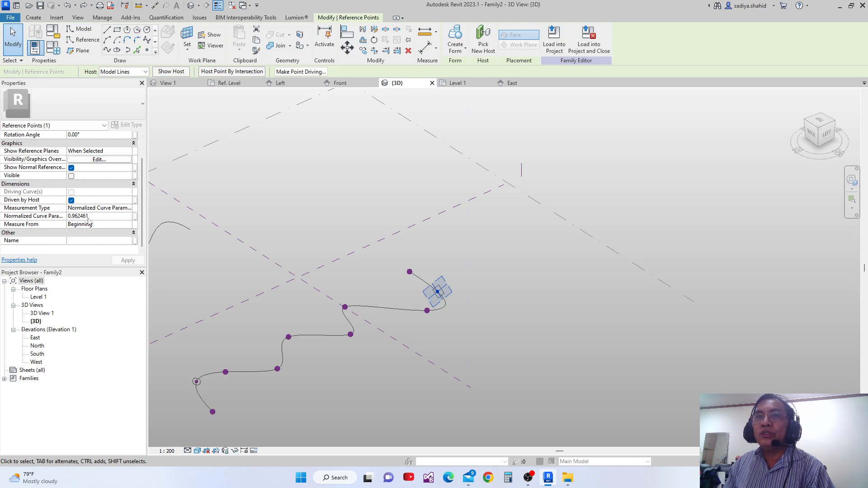
pyautogui.scroll(2, 440, 288)
pyautogui.scroll(-4, 438, 287)
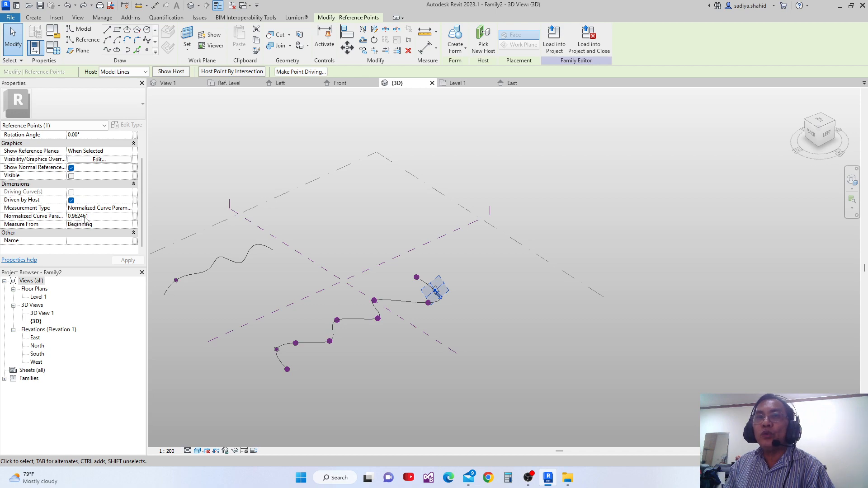
# Change the measurement type of the rectangle's reference point to Segment Length.
pyautogui.scroll(1, 346, 271)
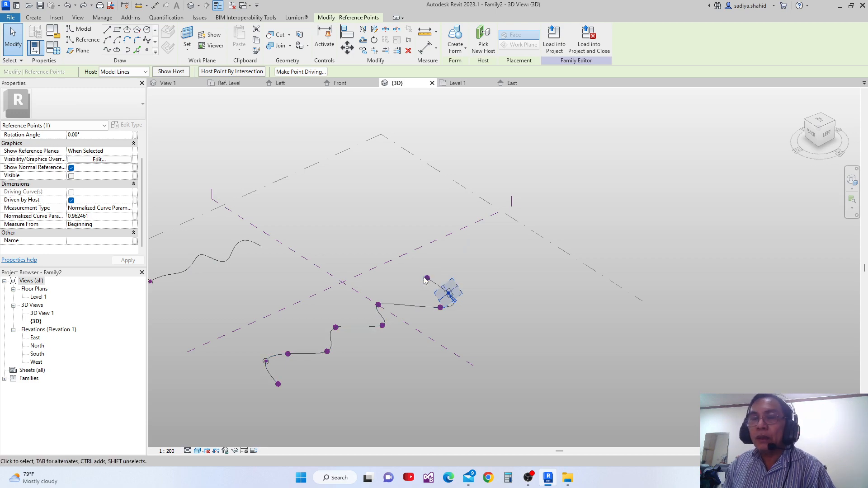
pyautogui.click(126, 212)
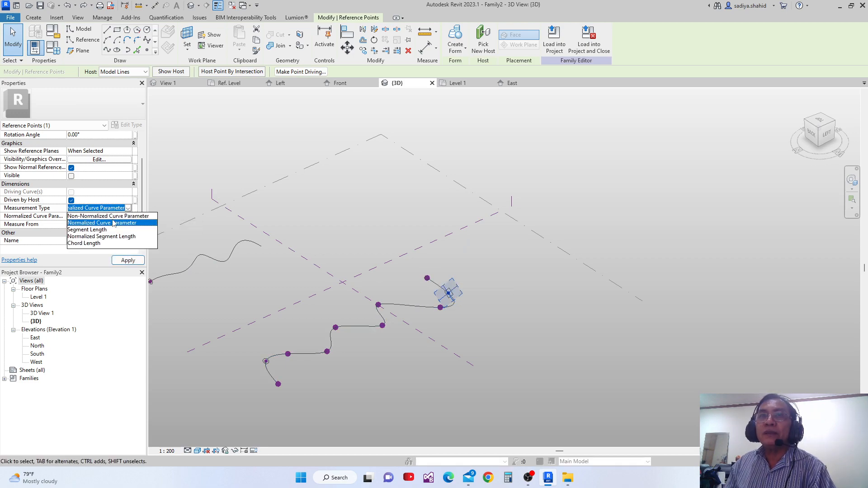
pyautogui.click(88, 229)
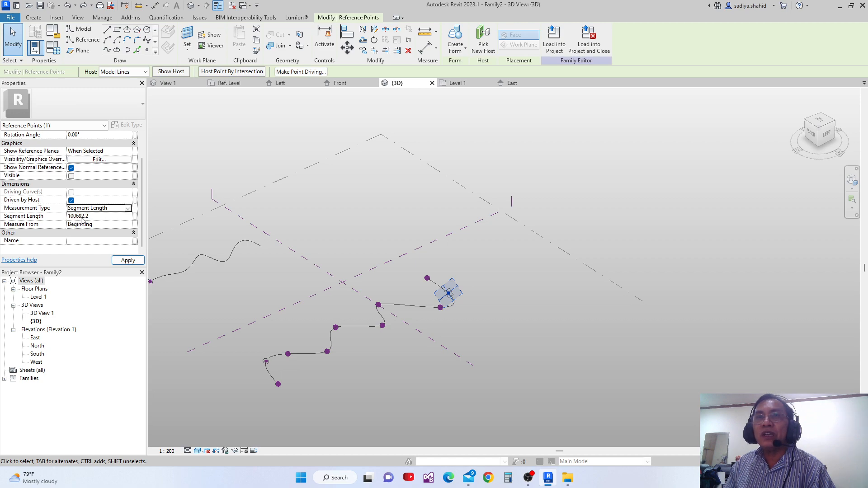
pyautogui.scroll(3, 432, 310)
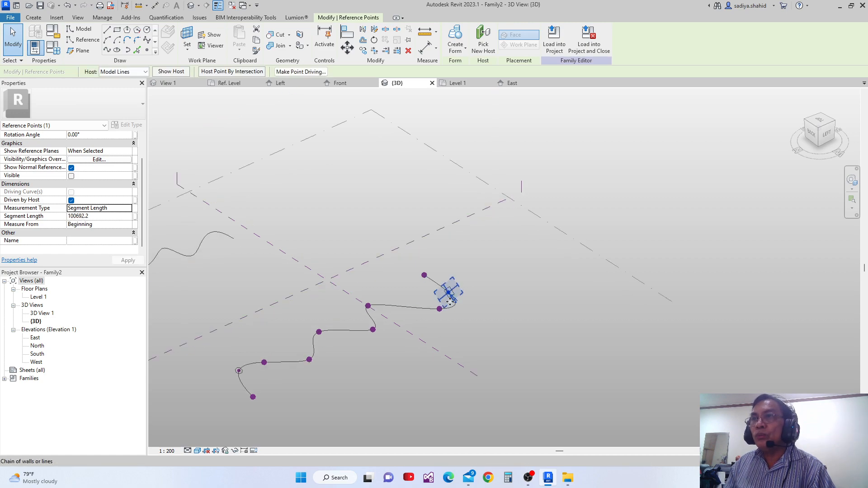
pyautogui.scroll(-2, 222, 345)
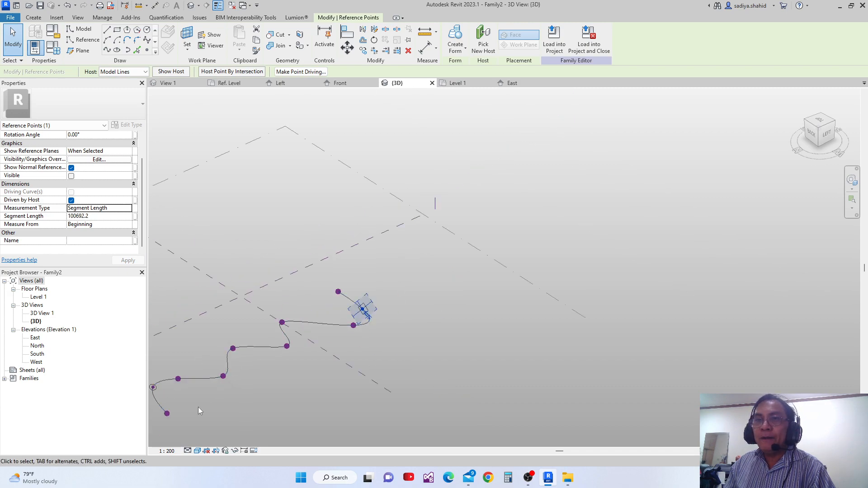
# Change the measurement type of the circle's reference point to Segment Length and deselect the point.
pyautogui.moveTo(389, 307); pyautogui.dragTo(408, 302, button='middle')
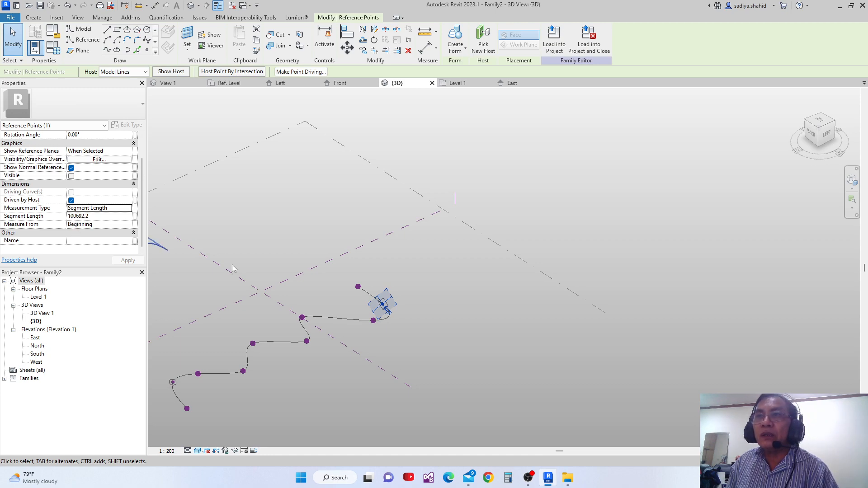
pyautogui.scroll(-1, 344, 315)
pyautogui.moveTo(344, 315); pyautogui.dragTo(380, 292, button='middle')
pyautogui.scroll(5, 280, 348)
pyautogui.scroll(3, 198, 352)
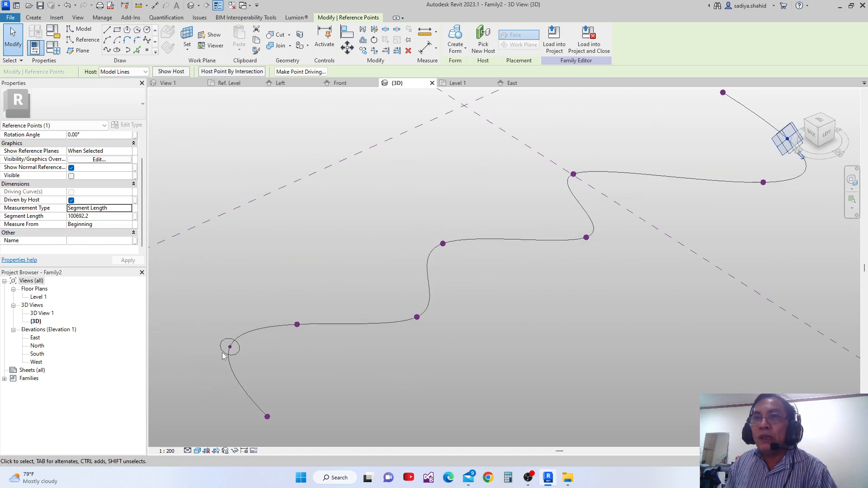
pyautogui.click(225, 339)
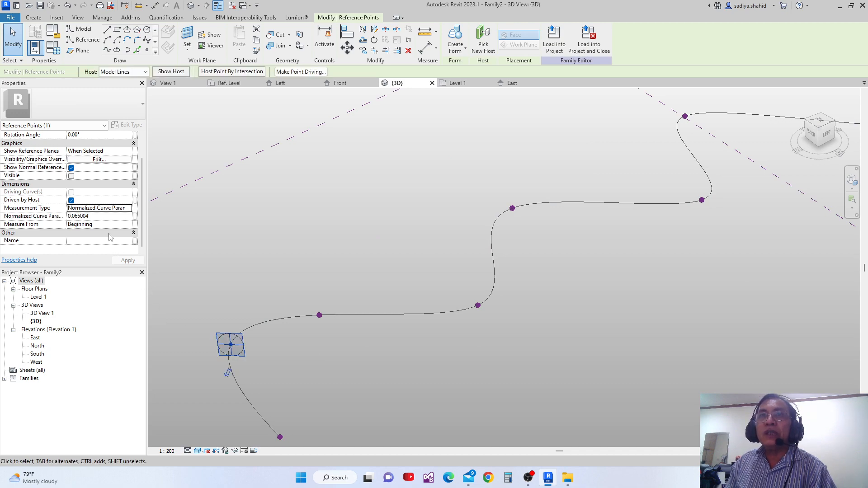
pyautogui.click(113, 208)
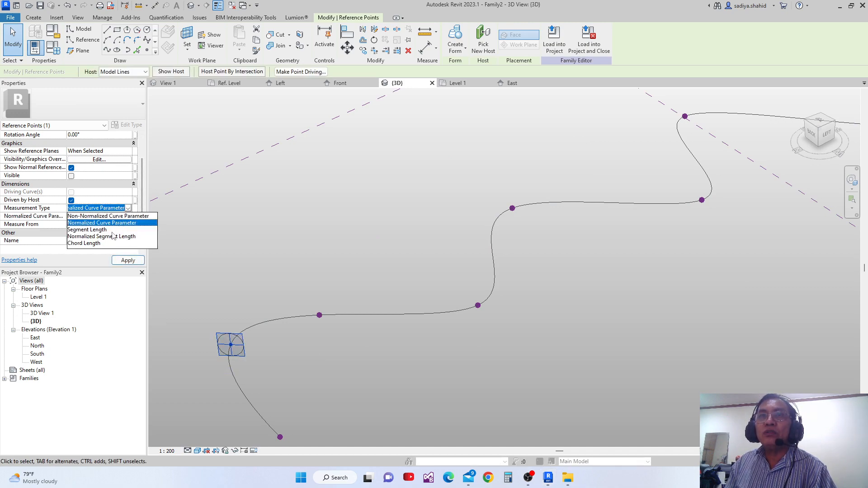
pyautogui.click(96, 230)
pyautogui.moveTo(237, 370); pyautogui.dragTo(238, 341, button='middle')
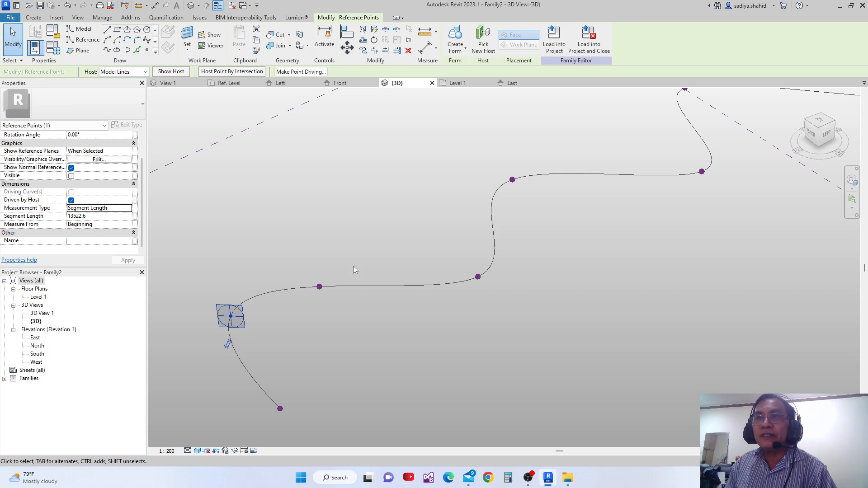
pyautogui.click(351, 246)
pyautogui.scroll(-2, 332, 260)
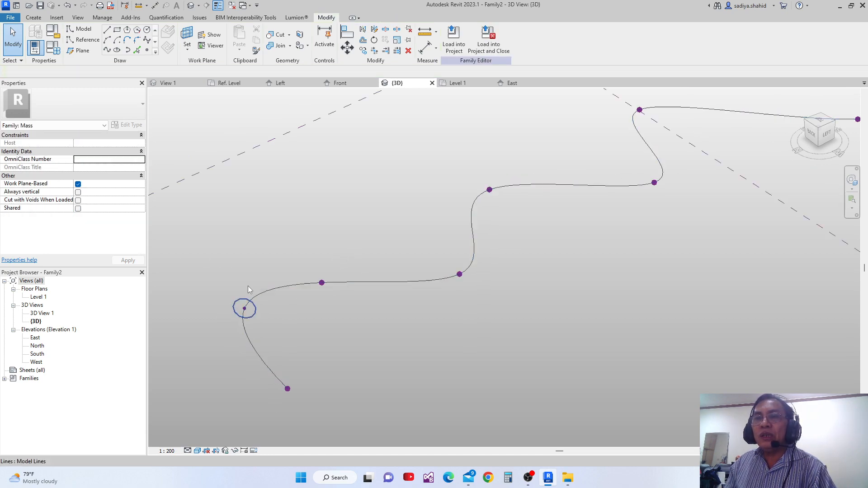
# Reselect the circle's reference point and switch its measurement type to Non-Normalized Curve Parameter.
pyautogui.scroll(1, 251, 308)
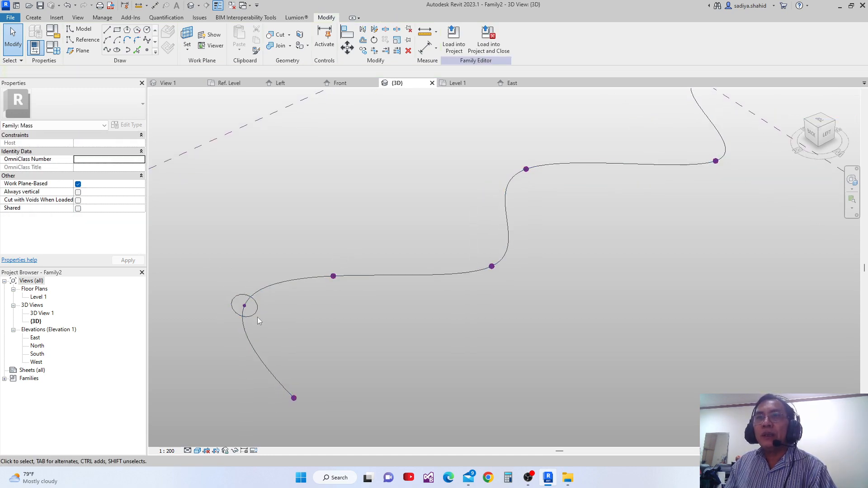
pyautogui.scroll(1, 246, 311)
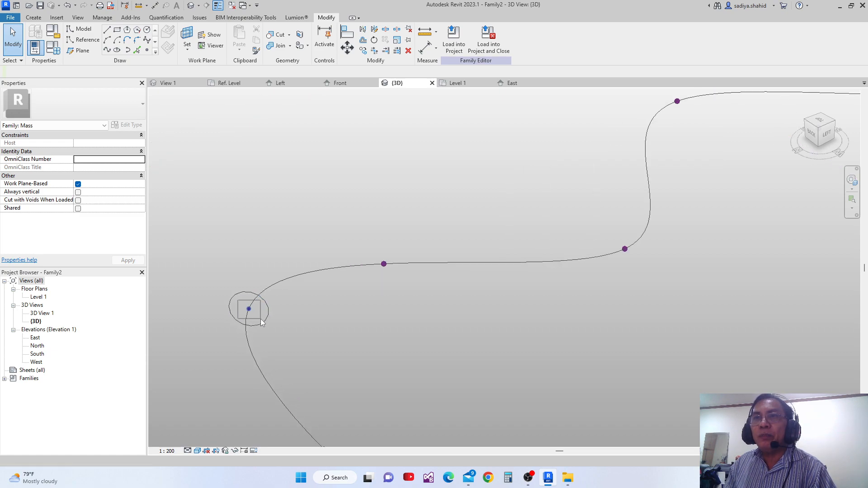
pyautogui.click(249, 309)
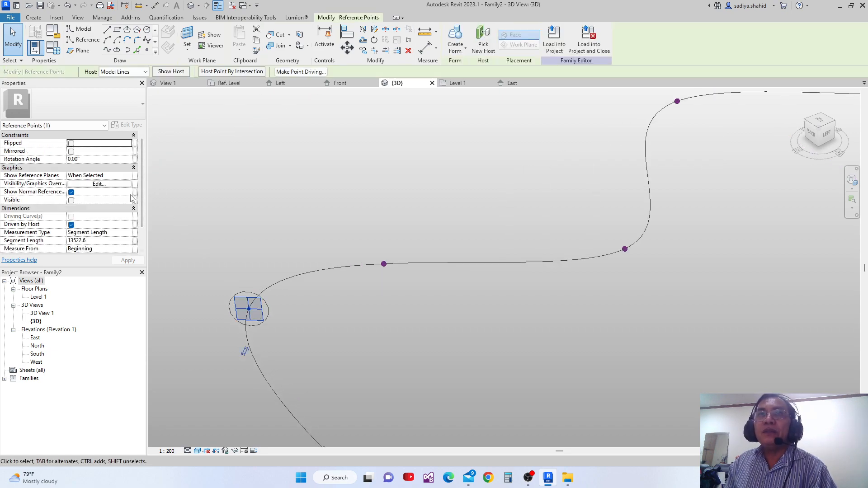
pyautogui.click(130, 233)
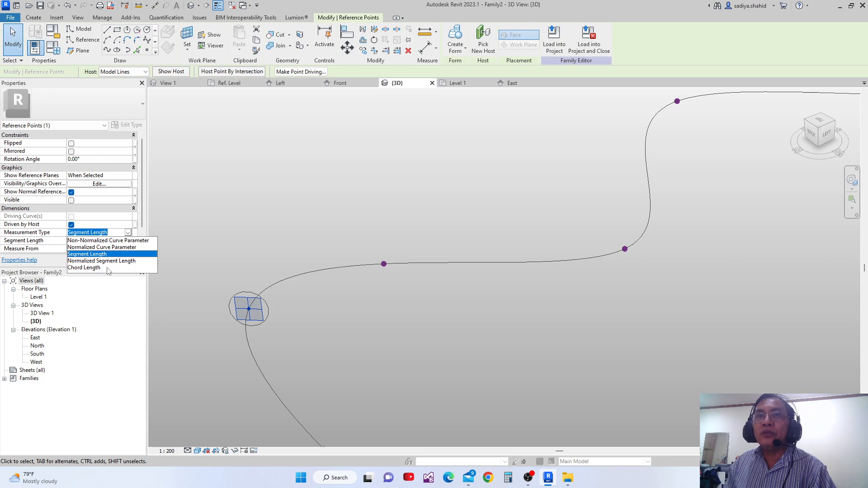
pyautogui.click(108, 240)
pyautogui.moveTo(275, 300); pyautogui.dragTo(271, 279, button='middle')
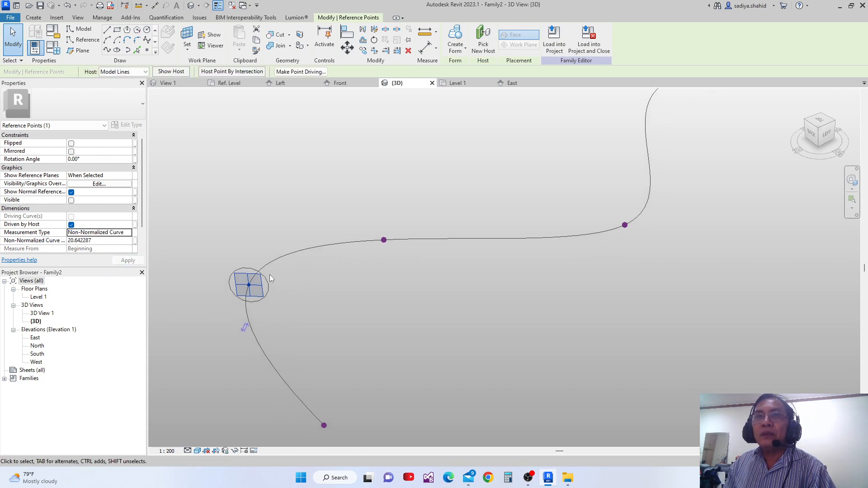
# Set the circle's reference point to Normalized Curve Parameter with a value of 0, moving the profile to the spline's start.
pyautogui.click(129, 233)
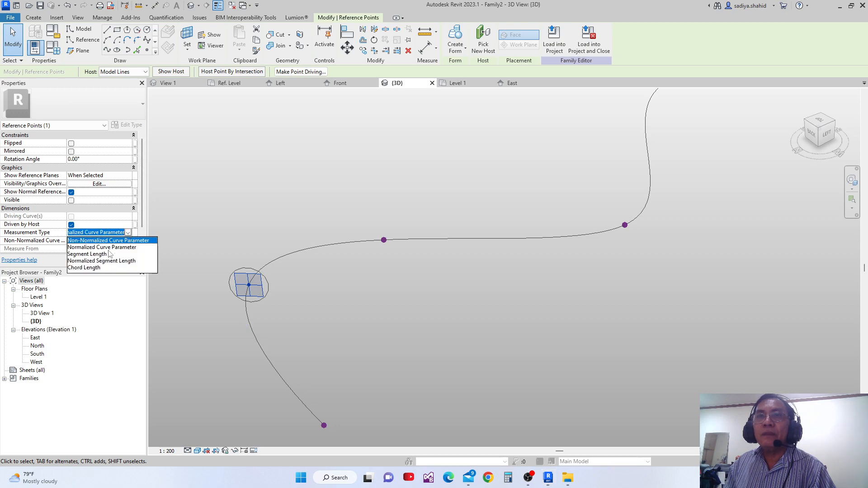
pyautogui.click(104, 247)
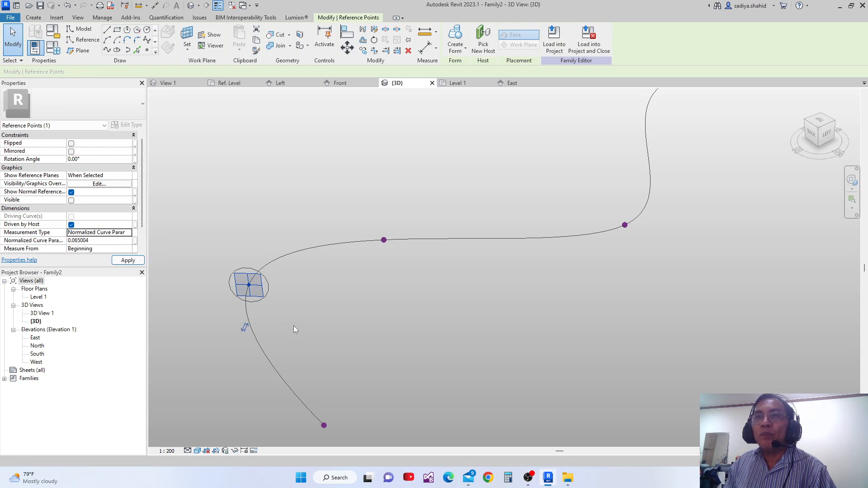
pyautogui.scroll(-1, 294, 329)
pyautogui.click(113, 241)
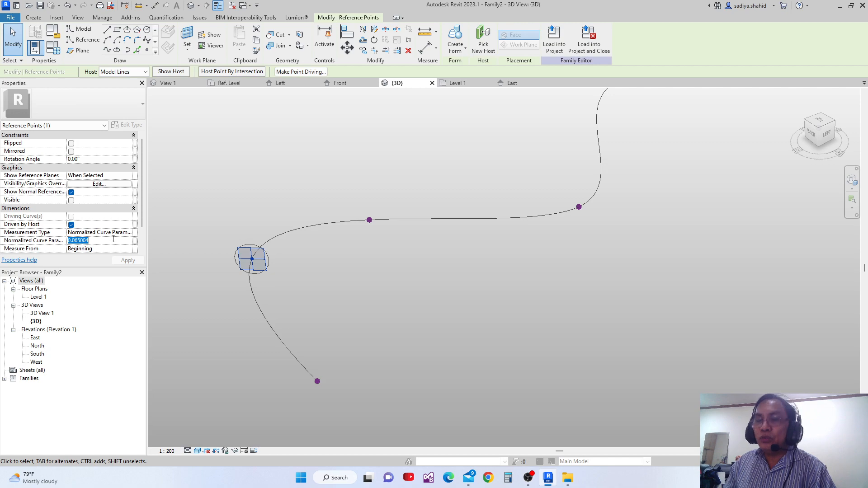
pyautogui.write('0')
pyautogui.click(128, 261)
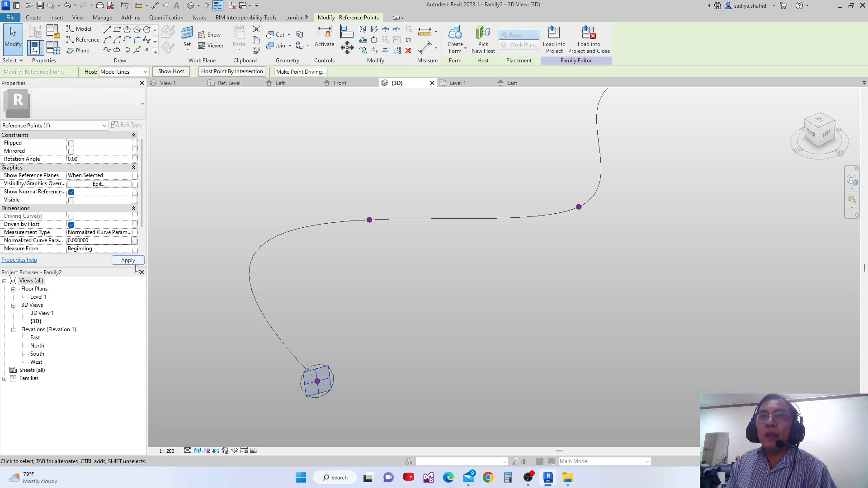
# Set the rectangle's reference point to Normalized Curve Parameter with a value of 1, and undo the change.
pyautogui.scroll(-2, 192, 300)
pyautogui.keyDown('shift'); pyautogui.moveTo(367, 355); pyautogui.dragTo(638, 339, button='middle'); pyautogui.keyUp('shift')
pyautogui.scroll(2, 623, 337)
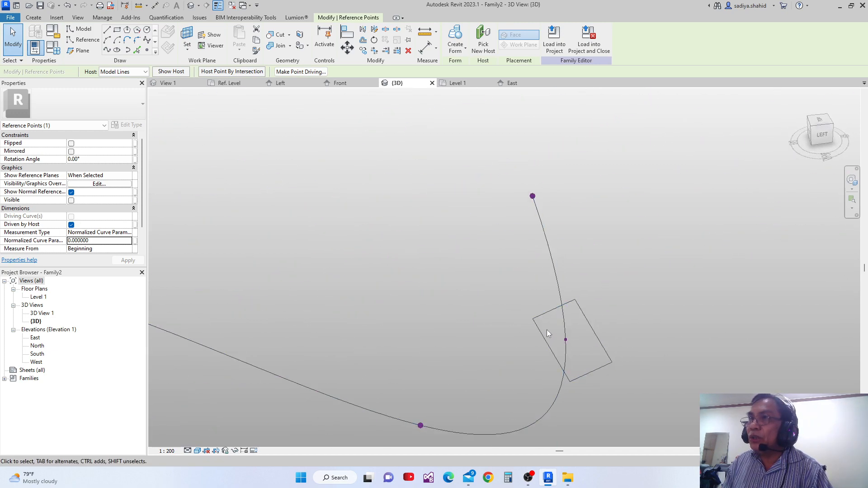
pyautogui.moveTo(549, 327); pyautogui.dragTo(592, 356)
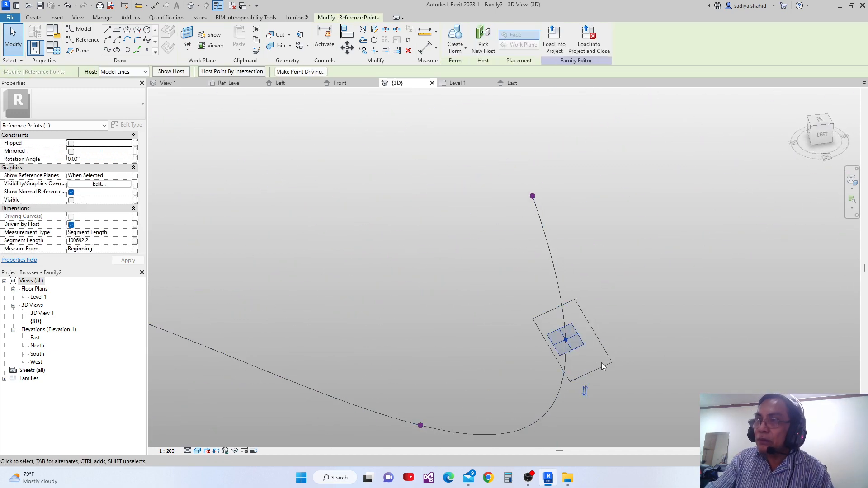
pyautogui.click(128, 233)
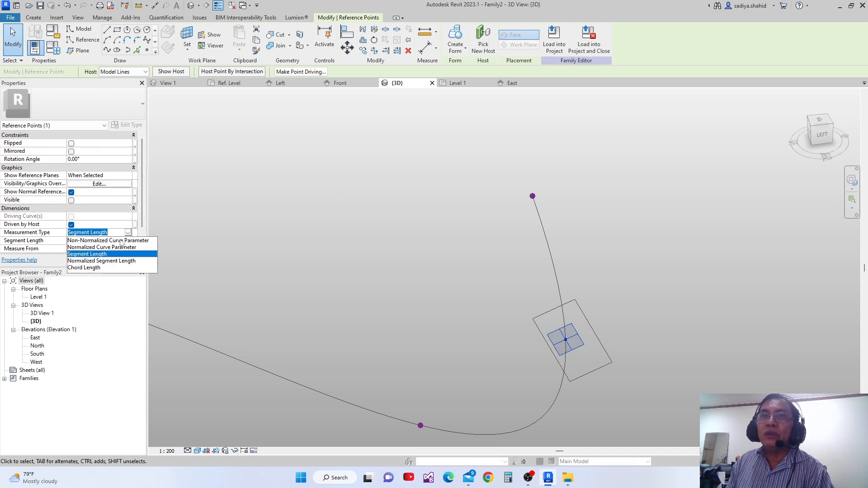
pyautogui.click(117, 248)
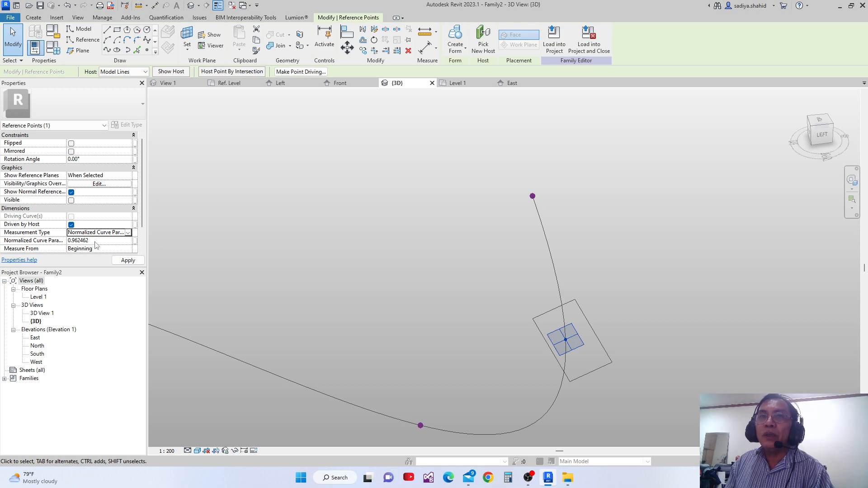
pyautogui.click(96, 242)
pyautogui.write('1')
pyautogui.click(128, 260)
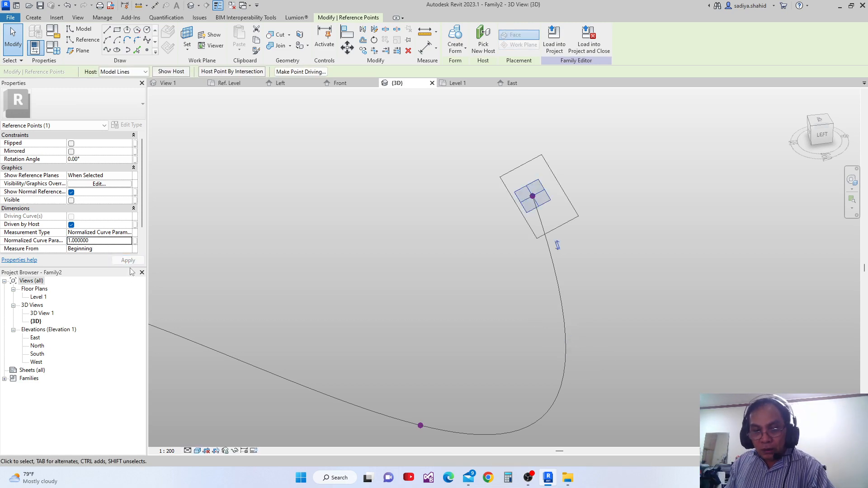
pyautogui.hotkey('ctrl', 'z')
pyautogui.scroll(-1, 365, 347)
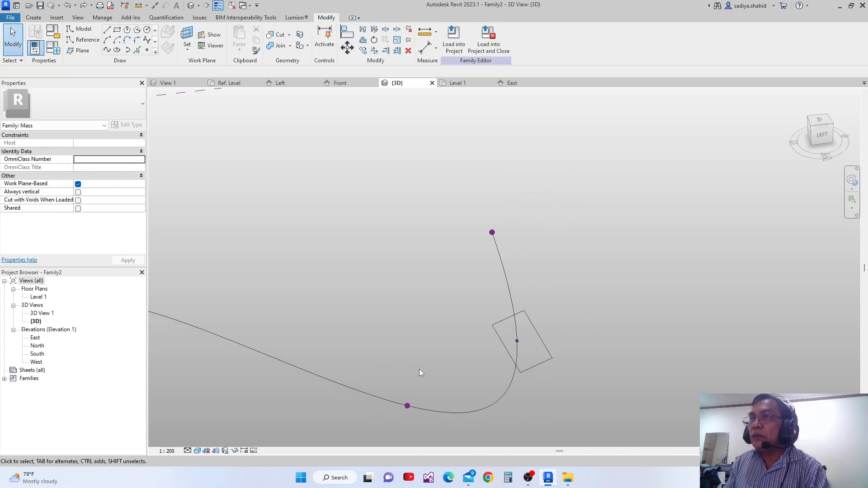
# Reselect the rectangle's reference point and set it to measure from the End of the spline.
pyautogui.scroll(1, 491, 338)
pyautogui.scroll(1, 506, 339)
pyautogui.click(528, 342)
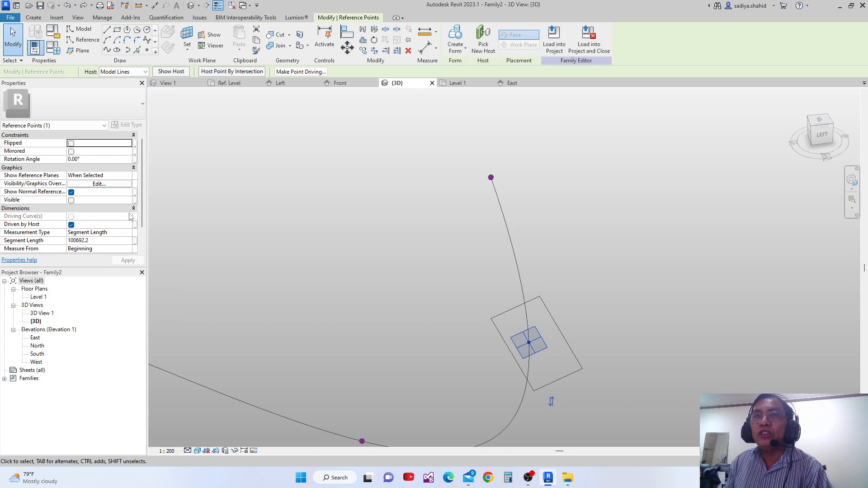
pyautogui.scroll(-1, 146, 213)
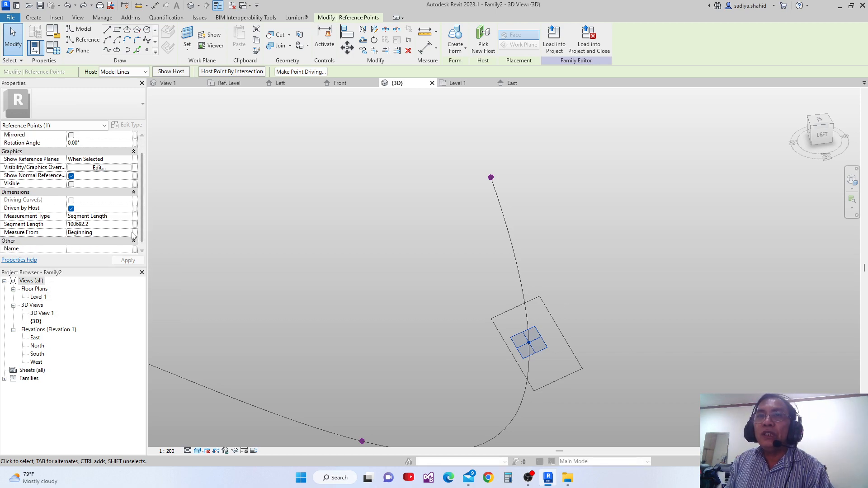
pyautogui.click(134, 234)
pyautogui.click(128, 233)
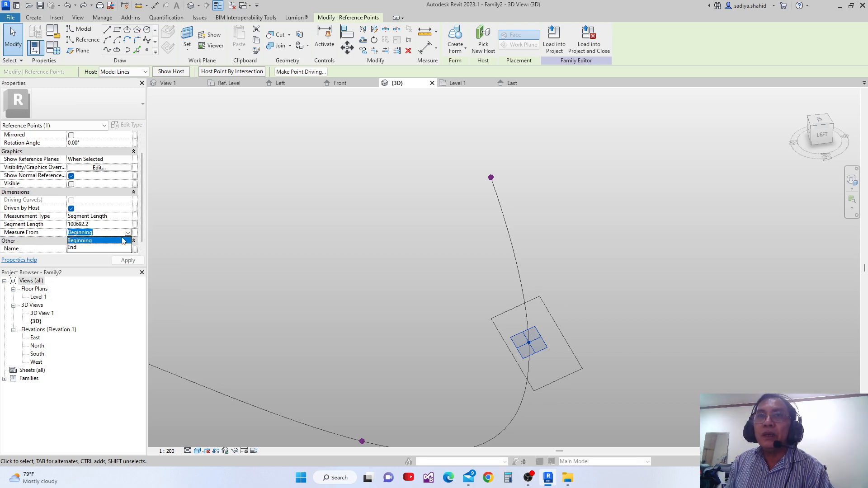
pyautogui.click(91, 251)
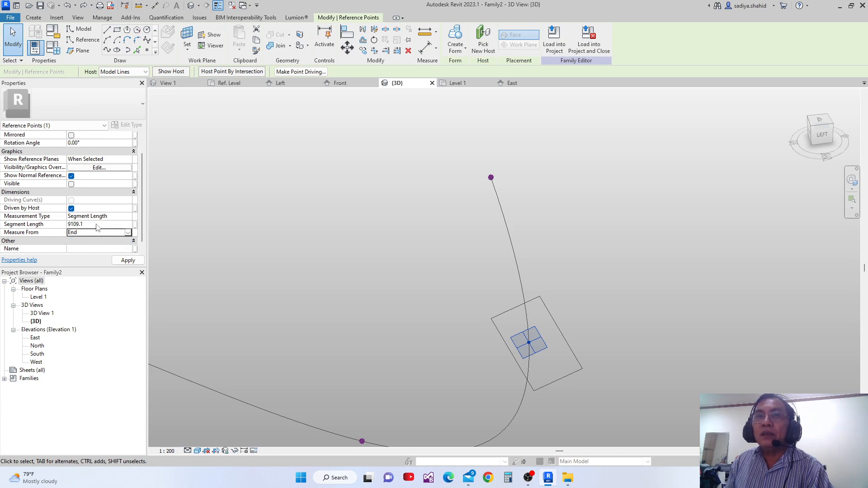
# Switch the rectangle's reference point to Normalized Curve Parameter with a value of 0.
pyautogui.click(97, 225)
pyautogui.click(129, 217)
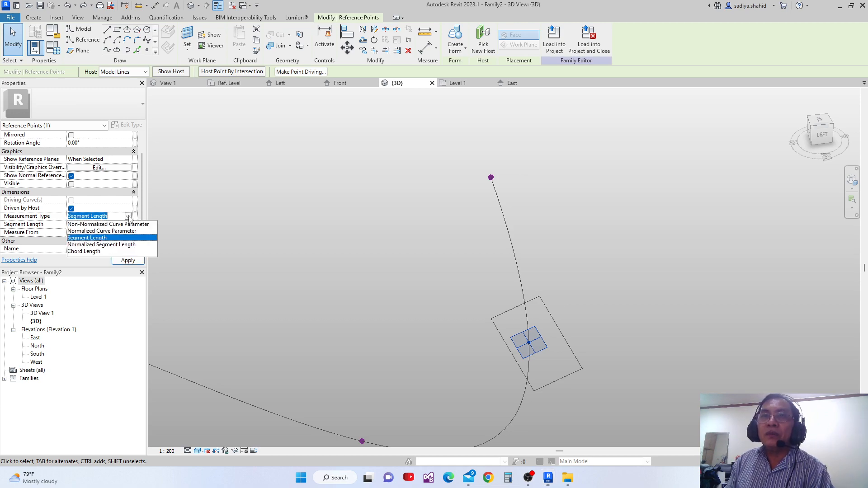
pyautogui.click(107, 231)
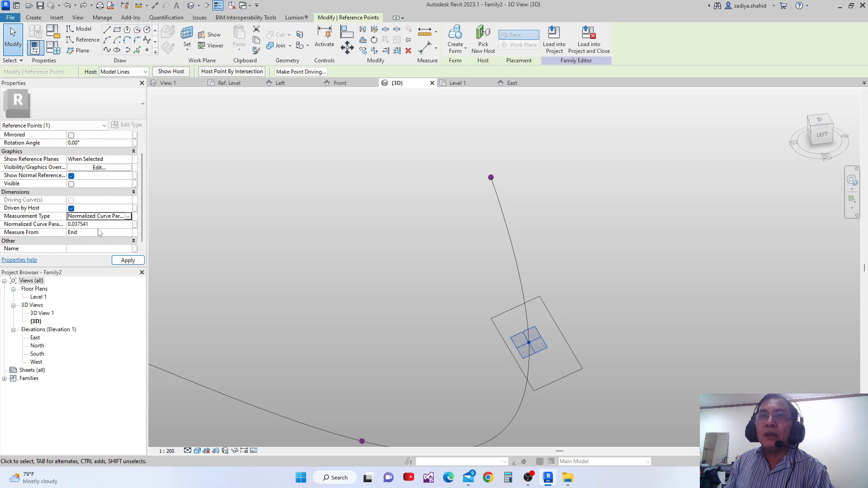
pyautogui.click(100, 224)
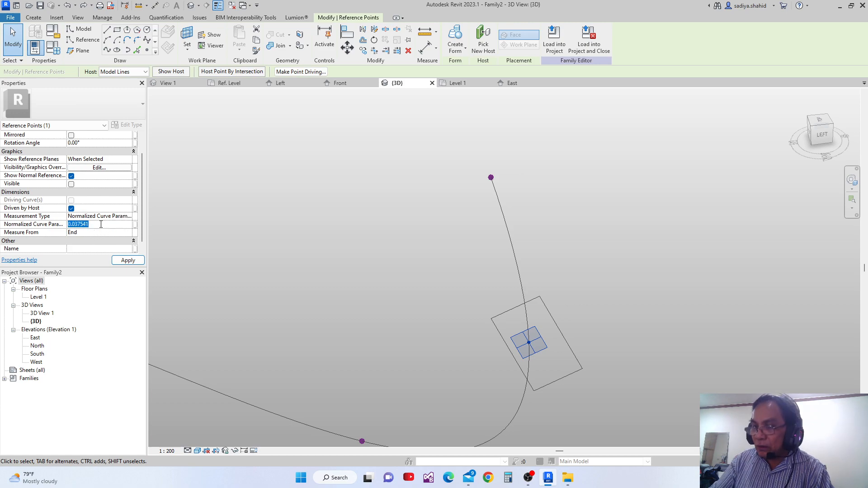
pyautogui.write('0')
pyautogui.press('Return')
pyautogui.scroll(-3, 367, 338)
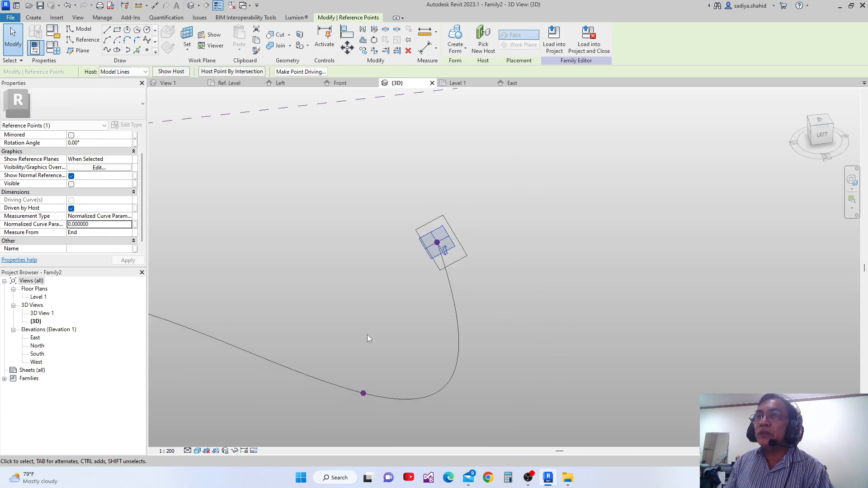
pyautogui.scroll(-4, 367, 338)
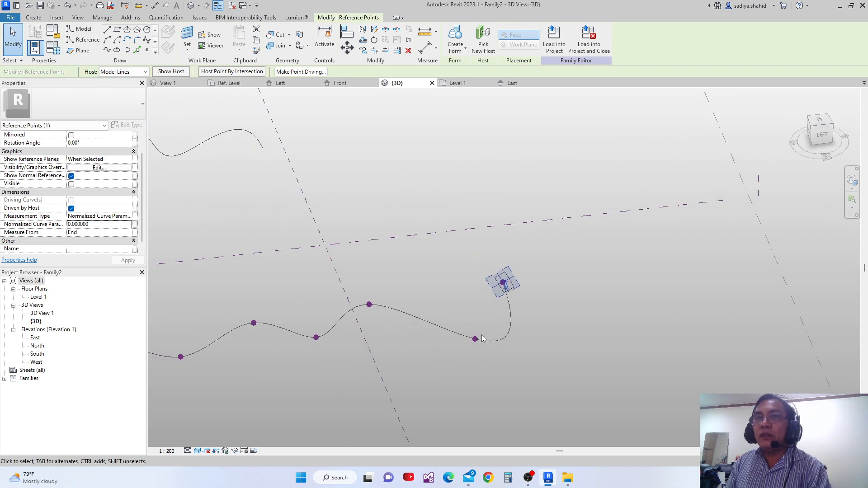
# Deselect the point and undo the last repositioning of both the rectangle and circle profiles.
pyautogui.click(422, 353)
pyautogui.moveTo(484, 318); pyautogui.dragTo(713, 263, button='middle')
pyautogui.scroll(2, 242, 336)
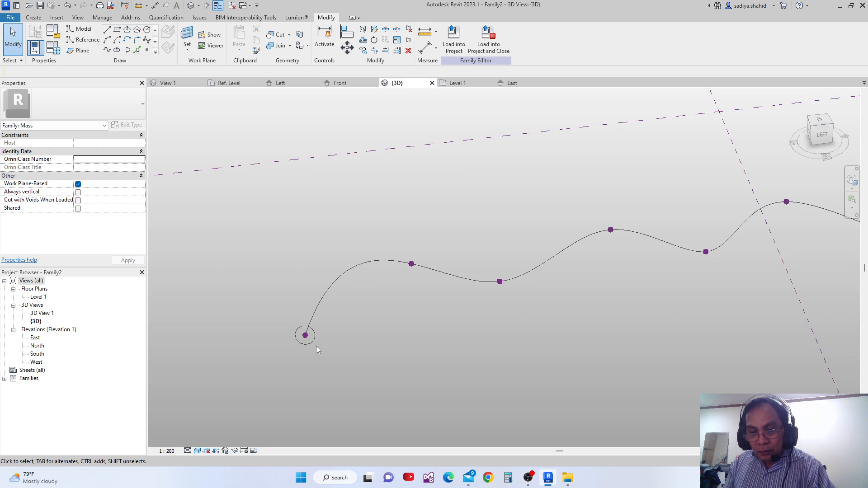
pyautogui.scroll(3, 315, 345)
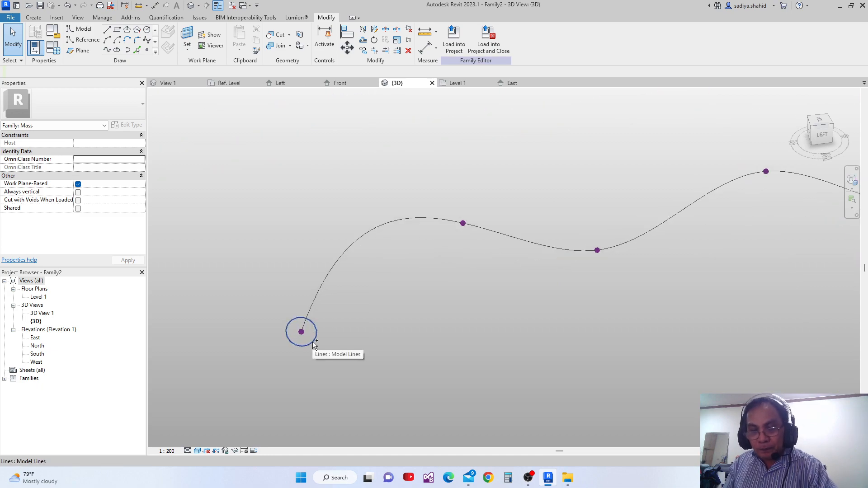
pyautogui.hotkey('ctrl', 'z')
pyautogui.hotkey('ctrl', 'z')
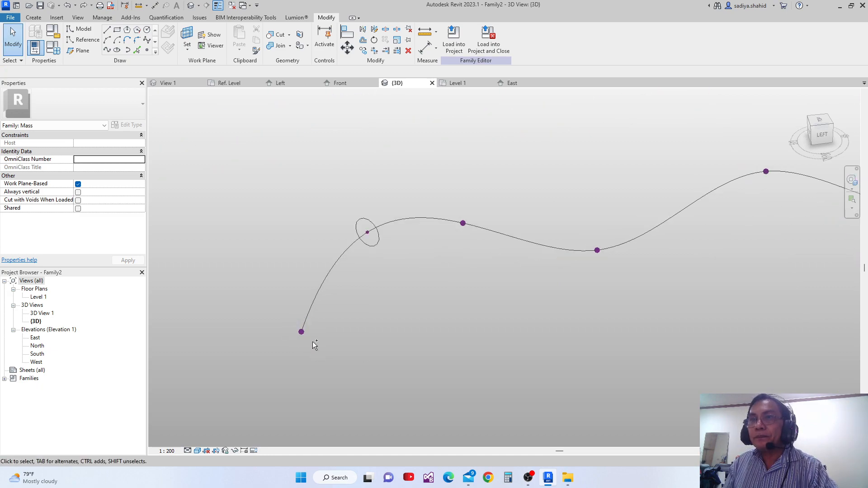
# Associate the circle reference point's Normalized Curve Parameter with a new family type parameter named OFFSET.
pyautogui.moveTo(337, 332); pyautogui.dragTo(333, 362, button='middle')
pyautogui.scroll(1, 333, 362)
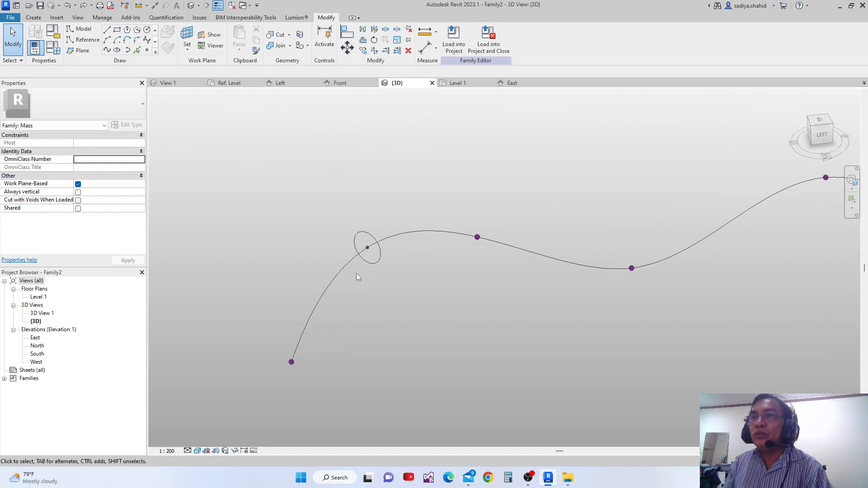
pyautogui.click(365, 245)
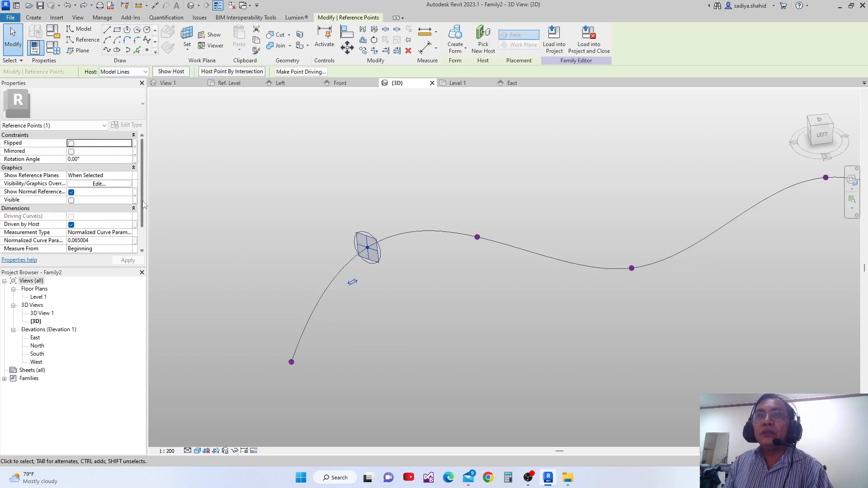
pyautogui.moveTo(143, 203); pyautogui.dragTo(146, 231)
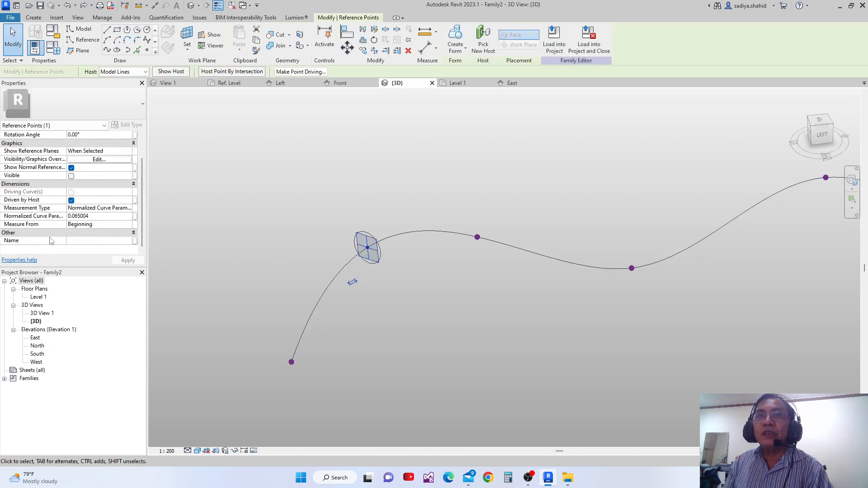
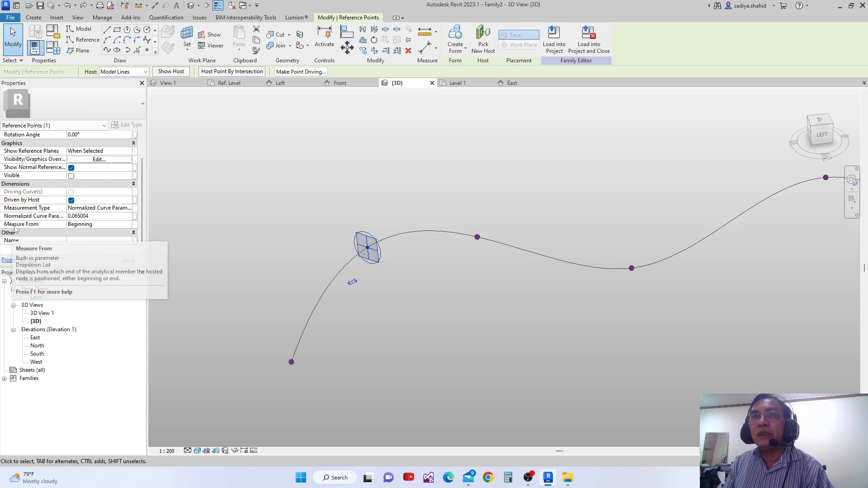
pyautogui.click(134, 217)
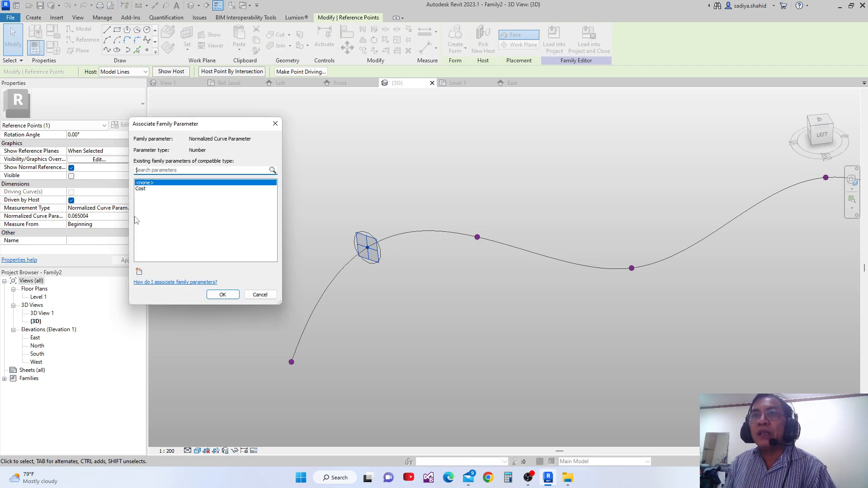
pyautogui.click(140, 273)
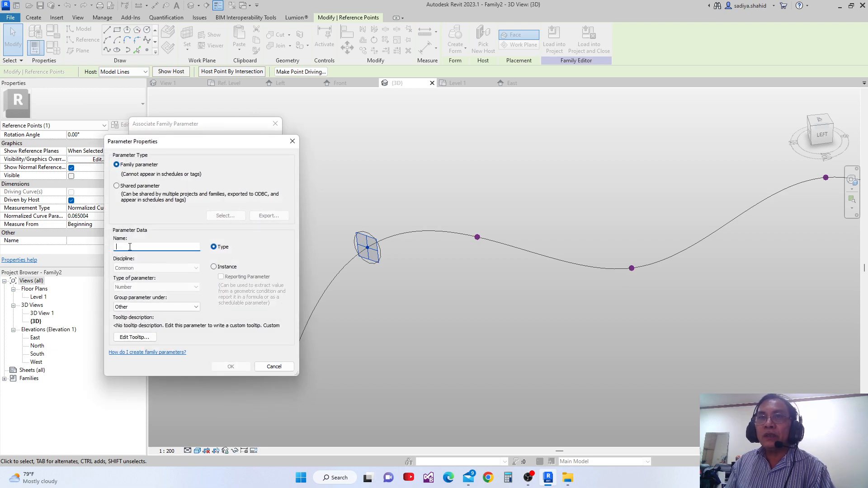
pyautogui.write('OFFSET')
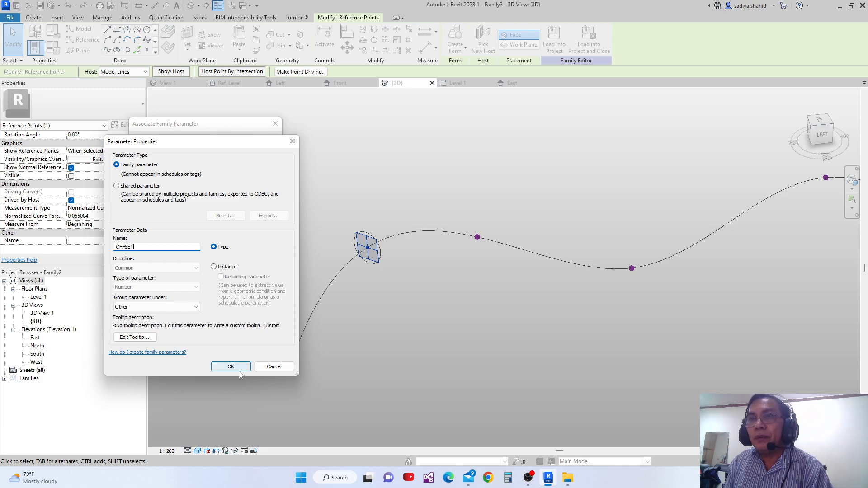
pyautogui.click(238, 369)
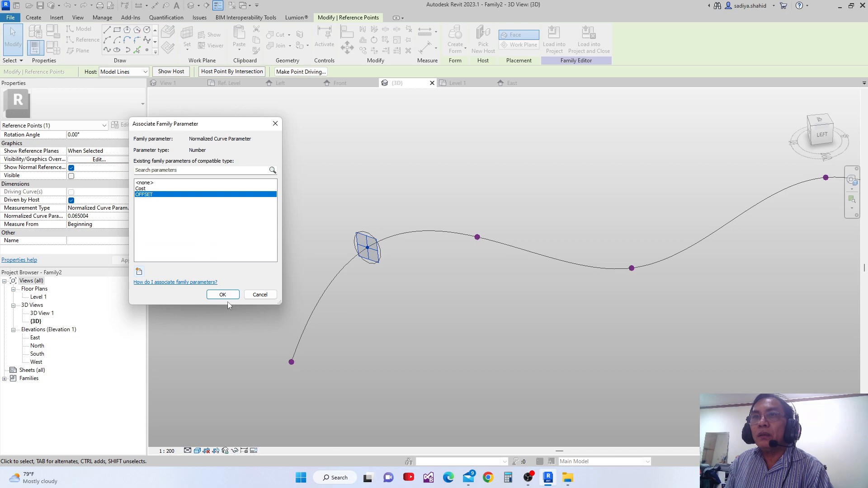
pyautogui.click(223, 295)
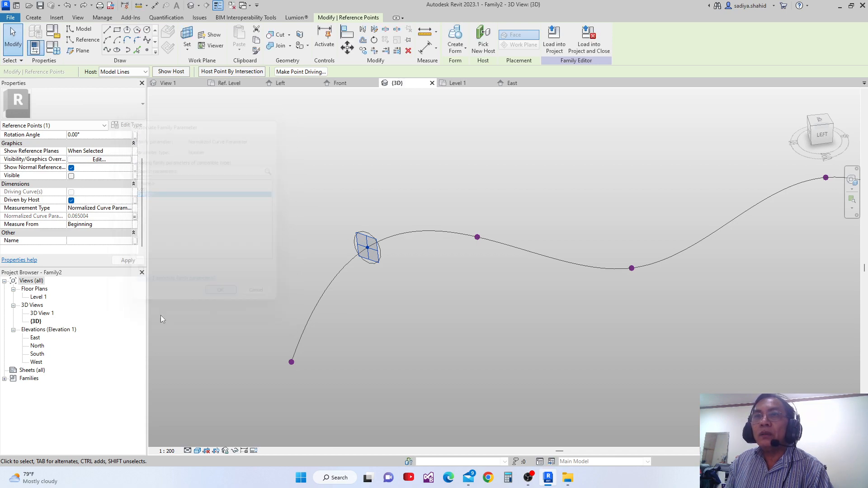
# Set the OFFSET family parameter to 0.02 and select the circle's reference point.
pyautogui.click(57, 49)
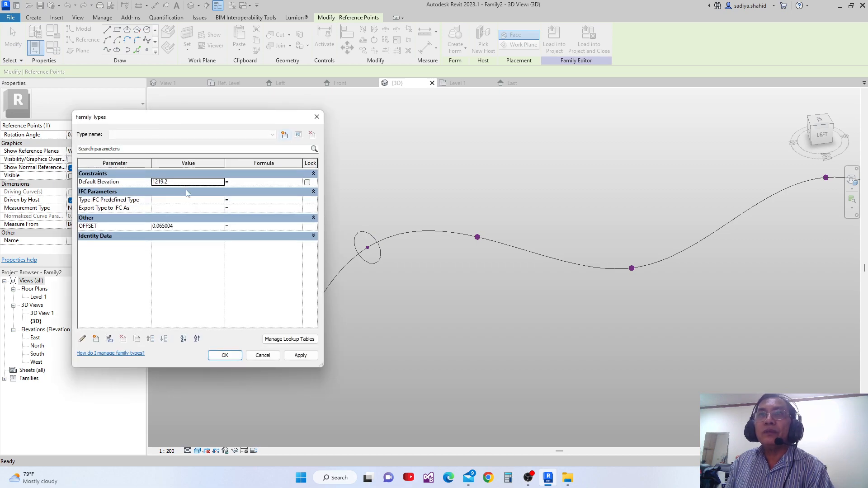
pyautogui.click(188, 226)
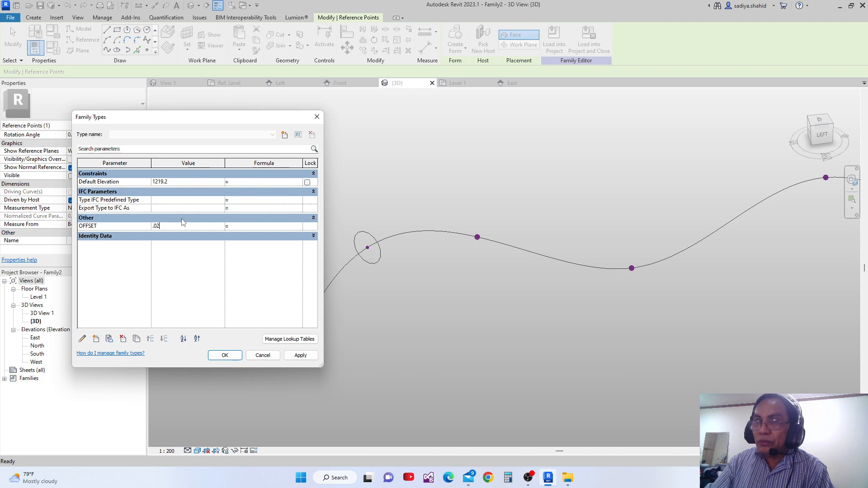
pyautogui.click(218, 358)
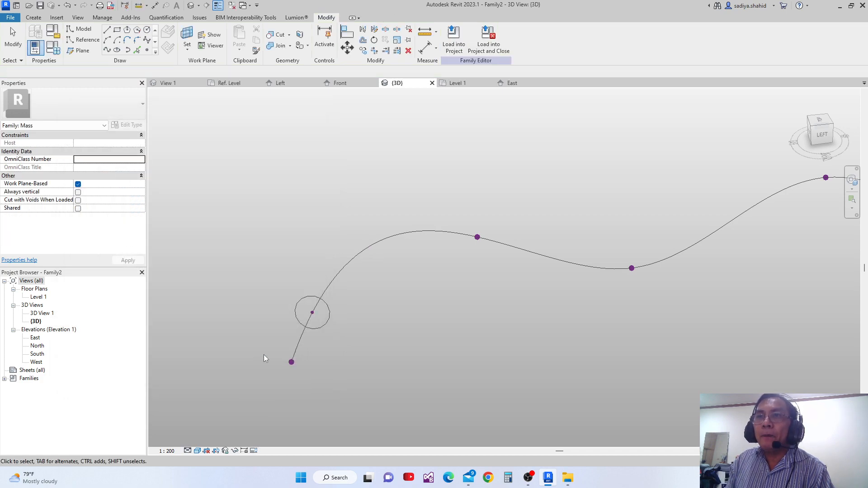
pyautogui.scroll(2, 292, 359)
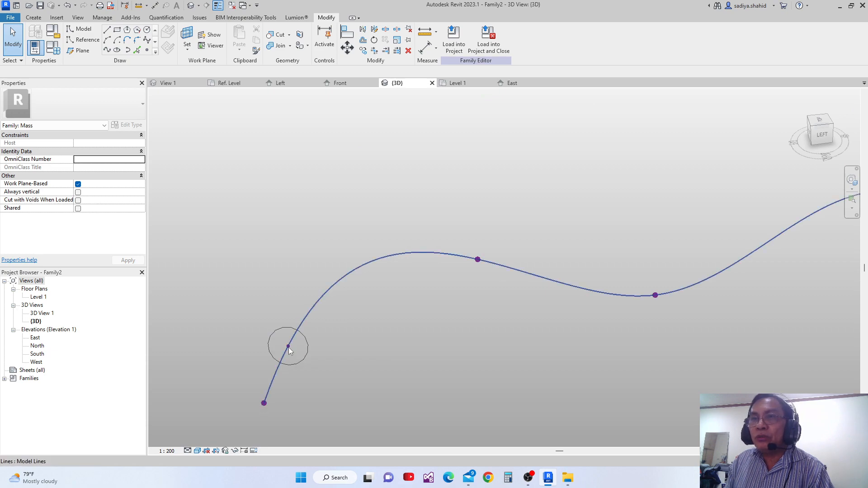
pyautogui.click(294, 355)
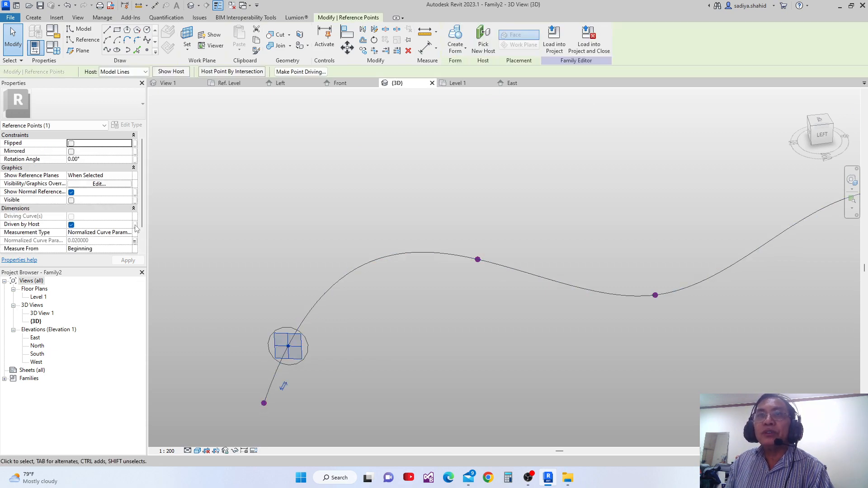
# Set the rectangle's reference point to measure by Normalized Curve Parameter from the End of the spline.
pyautogui.scroll(-2, 515, 337)
pyautogui.moveTo(550, 351); pyautogui.dragTo(184, 414, button='middle')
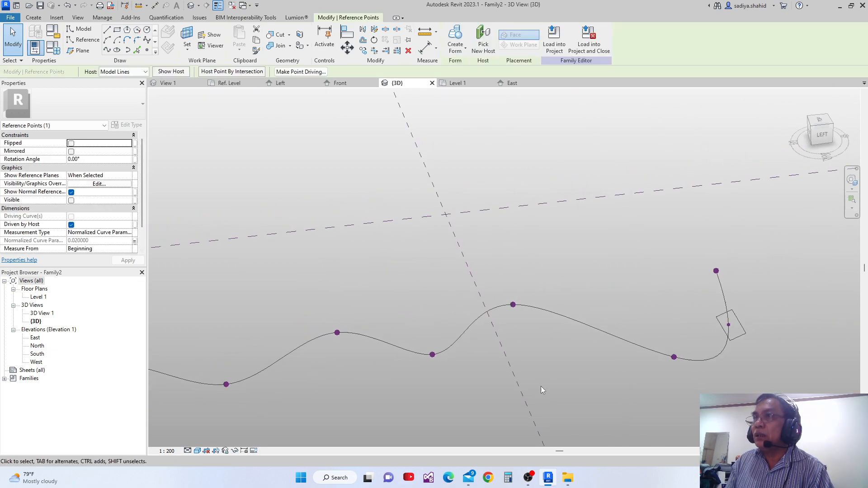
pyautogui.moveTo(647, 339); pyautogui.dragTo(448, 344, button='middle')
pyautogui.scroll(5, 531, 330)
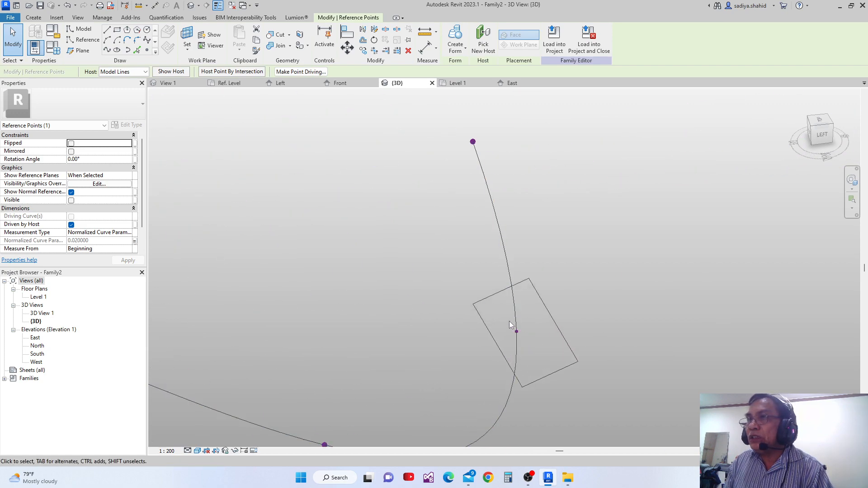
pyautogui.press('Escape')
pyautogui.click(530, 340)
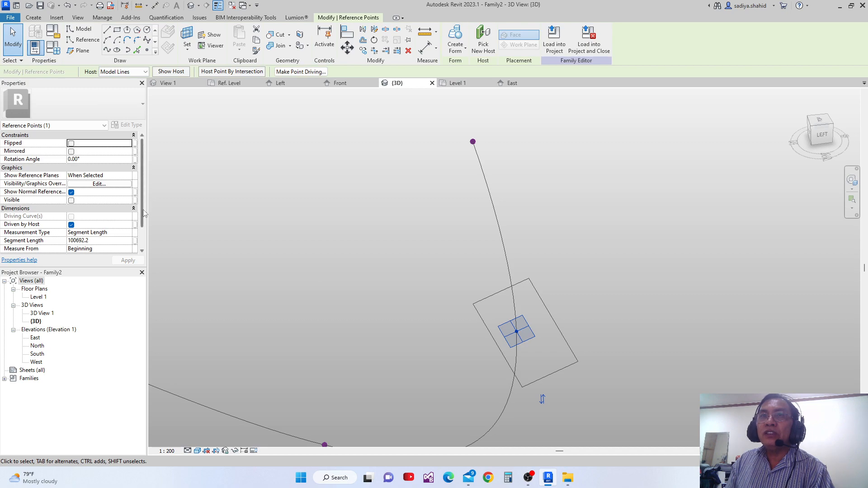
pyautogui.scroll(-3, 144, 213)
pyautogui.click(128, 208)
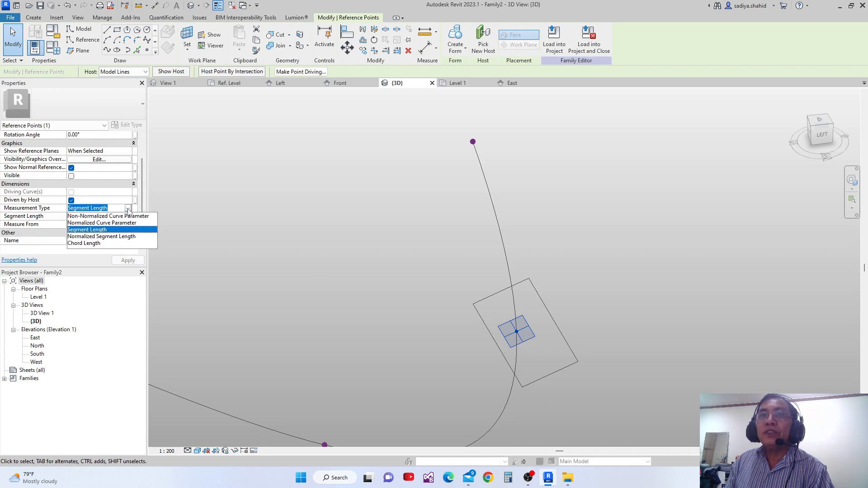
pyautogui.click(113, 222)
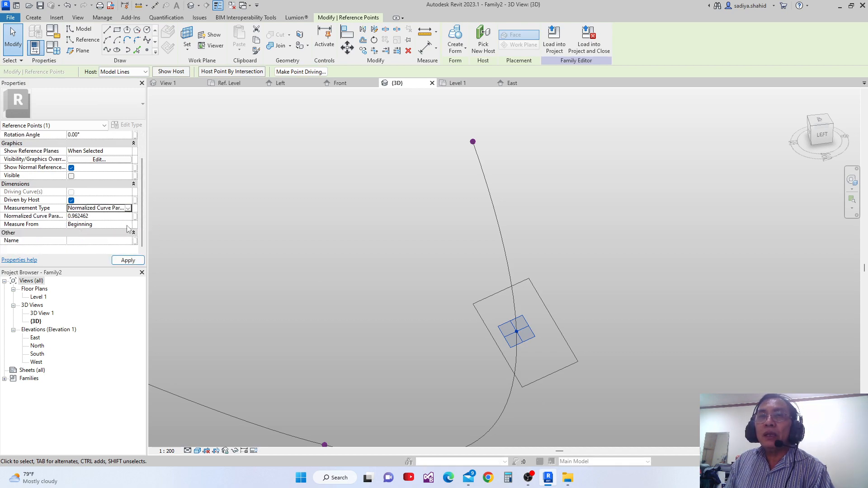
pyautogui.click(128, 225)
pyautogui.click(76, 239)
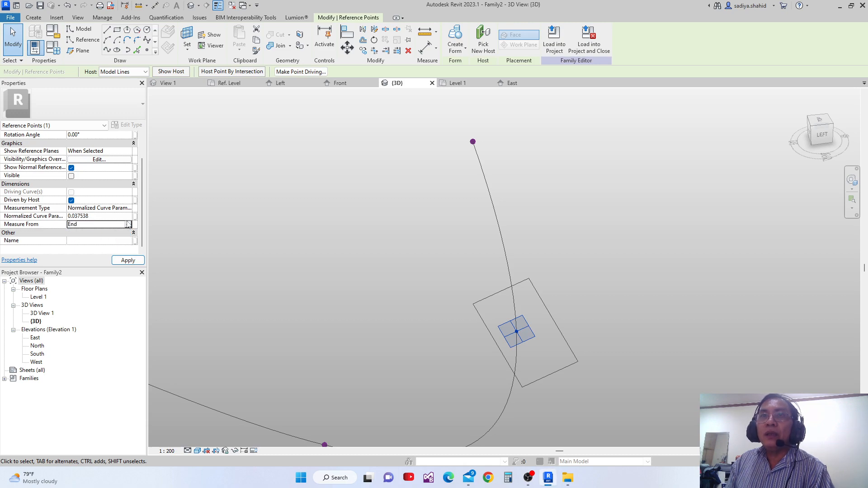
# Associate the rectangle reference point's Normalized Curve Parameter with the existing OFFSET family parameter.
pyautogui.click(135, 216)
pyautogui.click(144, 195)
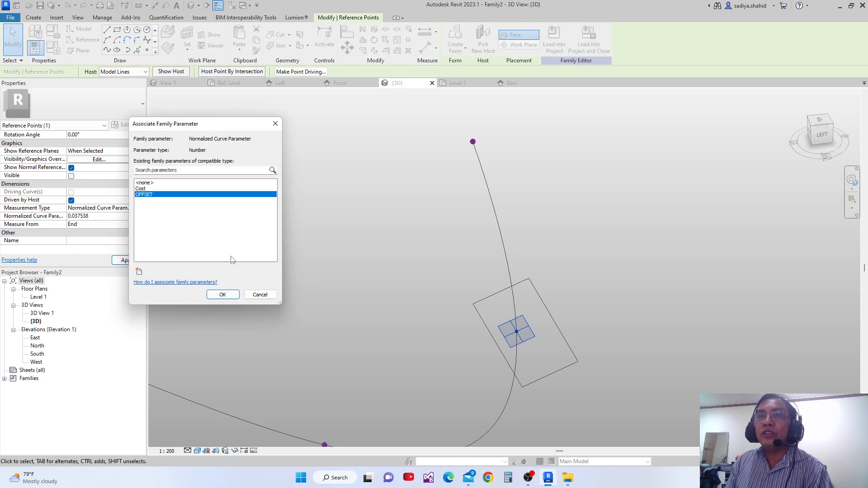
pyautogui.click(223, 294)
# Try to create a form from the circle profile, the rectangle profile and the spline path connecting them.
pyautogui.scroll(-5, 333, 289)
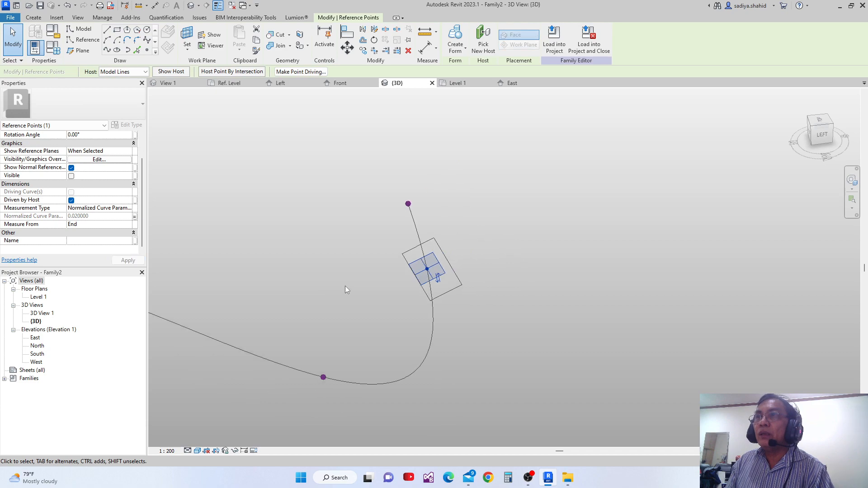
pyautogui.scroll(-3, 533, 282)
pyautogui.moveTo(428, 322); pyautogui.dragTo(535, 288, button='middle')
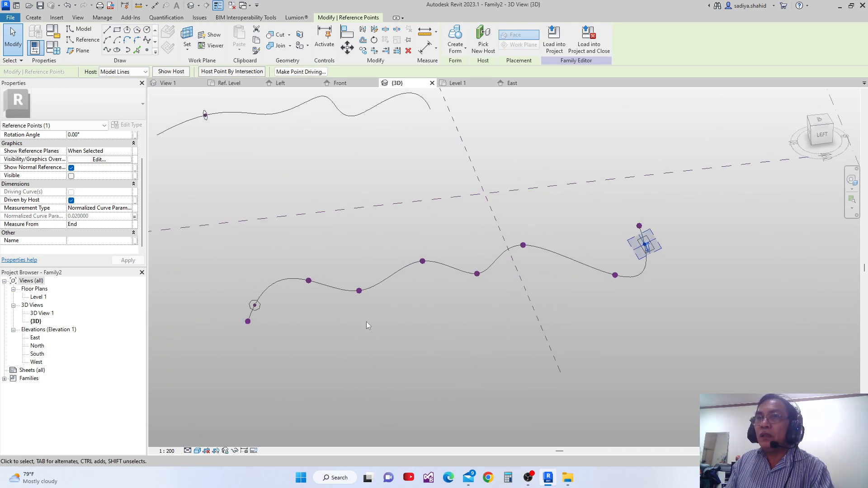
pyautogui.scroll(2, 365, 322)
pyautogui.click(292, 311)
pyautogui.scroll(1, 274, 313)
pyautogui.moveTo(274, 313); pyautogui.dragTo(327, 310, button='middle')
pyautogui.scroll(1, 301, 310)
pyautogui.click(267, 304)
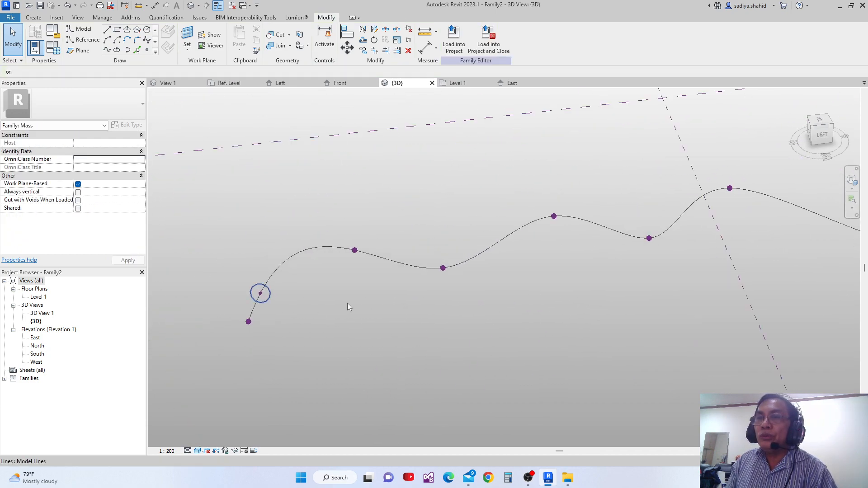
pyautogui.scroll(-1, 425, 331)
pyautogui.moveTo(428, 332); pyautogui.dragTo(312, 346, button='middle')
pyautogui.moveTo(553, 341); pyautogui.dragTo(461, 376, button='middle')
pyautogui.scroll(2, 685, 278)
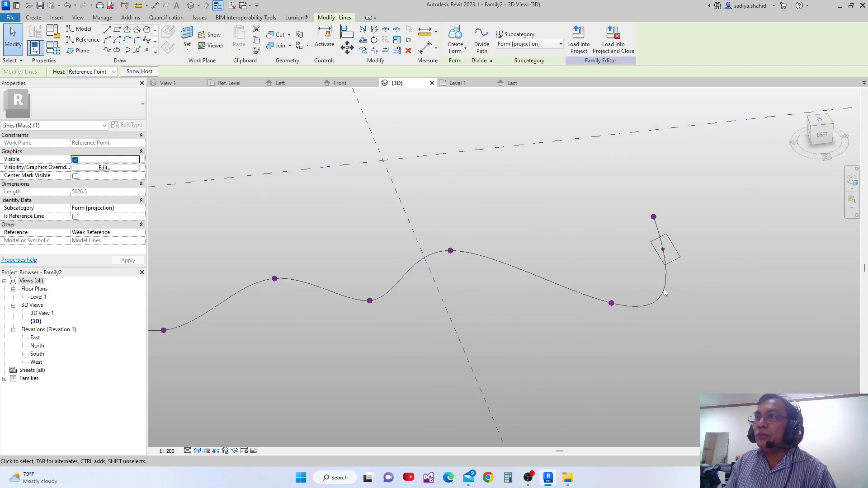
pyautogui.keyDown('ctrl'); pyautogui.click(676, 256); pyautogui.keyUp('ctrl')
pyautogui.keyDown('ctrl'); pyautogui.click(487, 271); pyautogui.keyUp('ctrl')
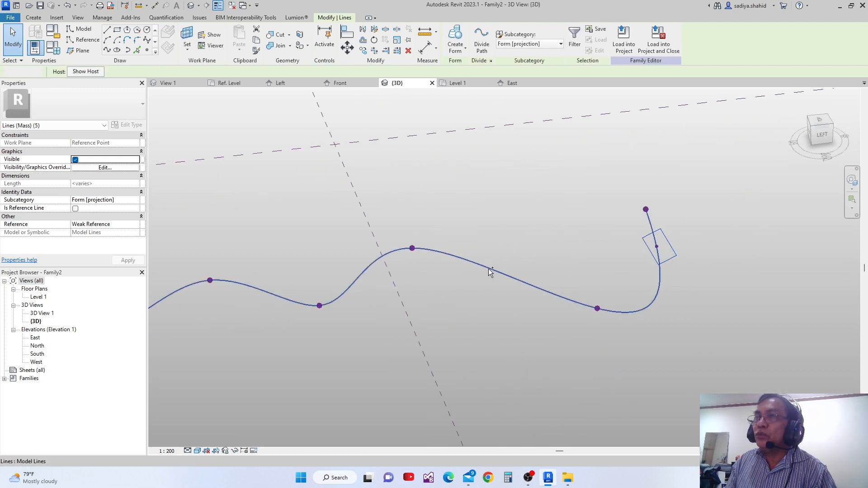
pyautogui.moveTo(442, 295); pyautogui.dragTo(486, 256, button='middle')
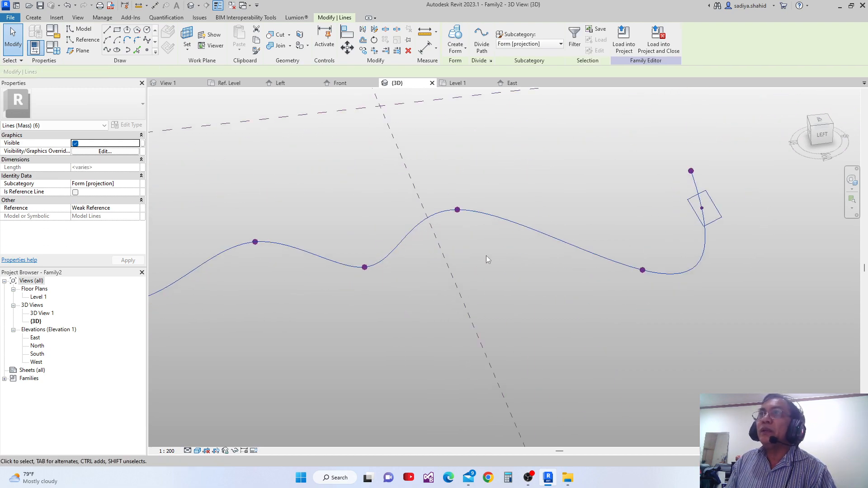
pyautogui.click(455, 38)
pyautogui.scroll(-3, 571, 262)
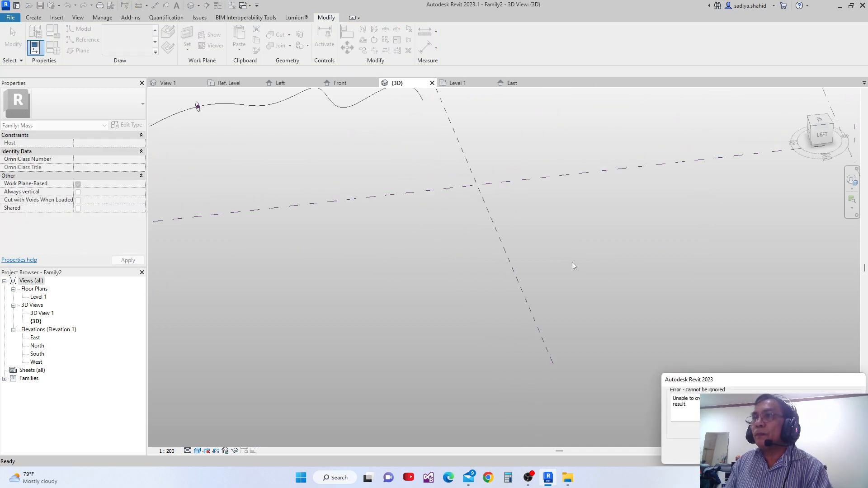
pyautogui.scroll(-3, 711, 338)
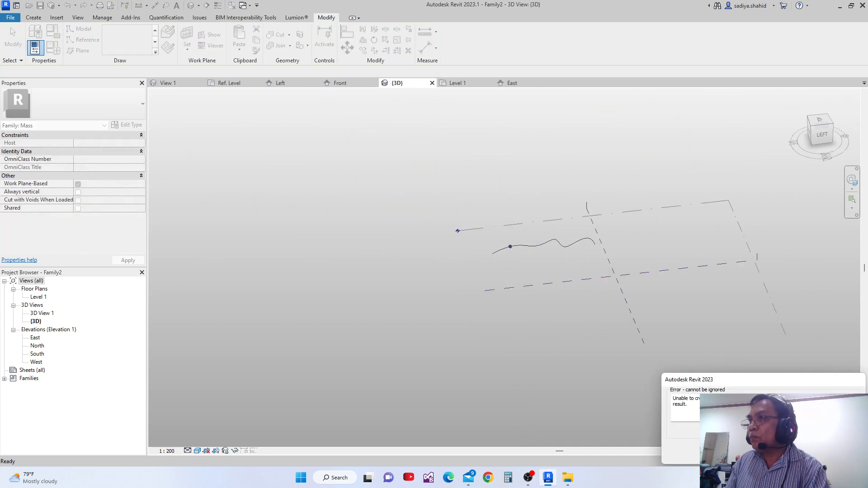
pyautogui.click(838, 452)
# Reselect the circle, rectangle and spline, check the selected categories with Filter, and retry Create Form.
pyautogui.scroll(-3, 657, 381)
pyautogui.moveTo(658, 382); pyautogui.dragTo(522, 358, button='middle')
pyautogui.scroll(3, 211, 327)
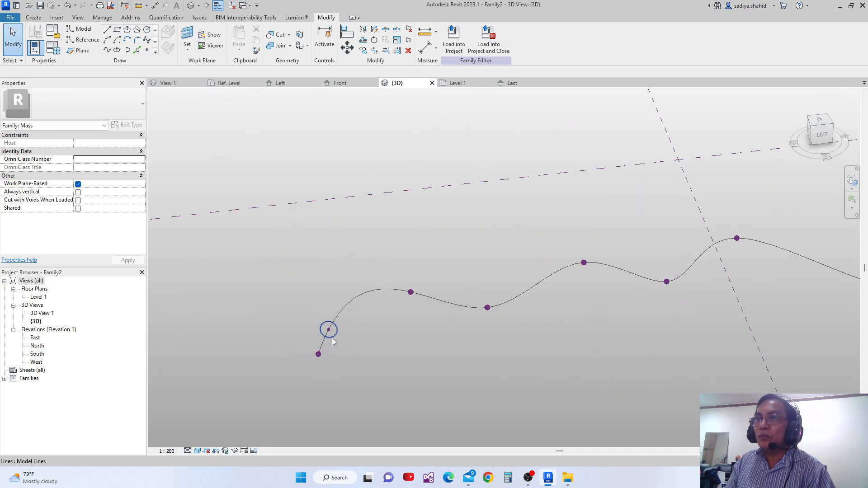
pyautogui.click(332, 338)
pyautogui.moveTo(808, 300); pyautogui.dragTo(603, 300, button='middle')
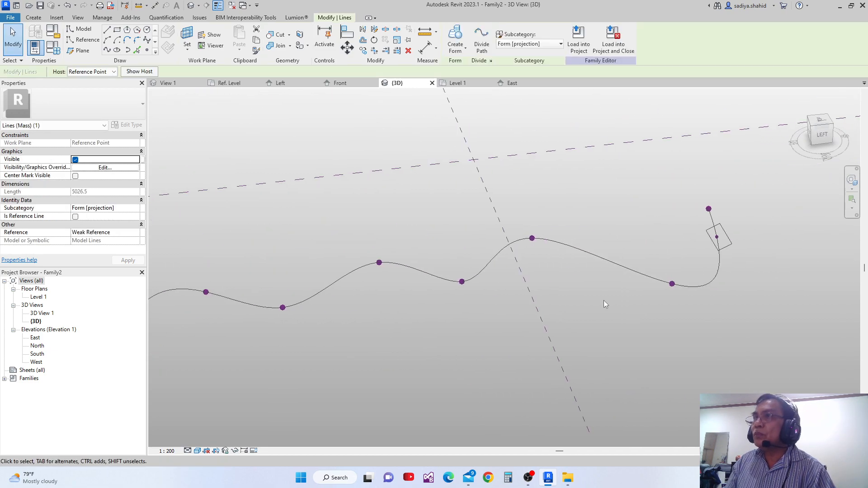
pyautogui.press('Tab')
pyautogui.keyDown('ctrl'); pyautogui.click(731, 246); pyautogui.keyUp('ctrl')
pyautogui.keyDown('ctrl'); pyautogui.click(627, 268); pyautogui.keyUp('ctrl')
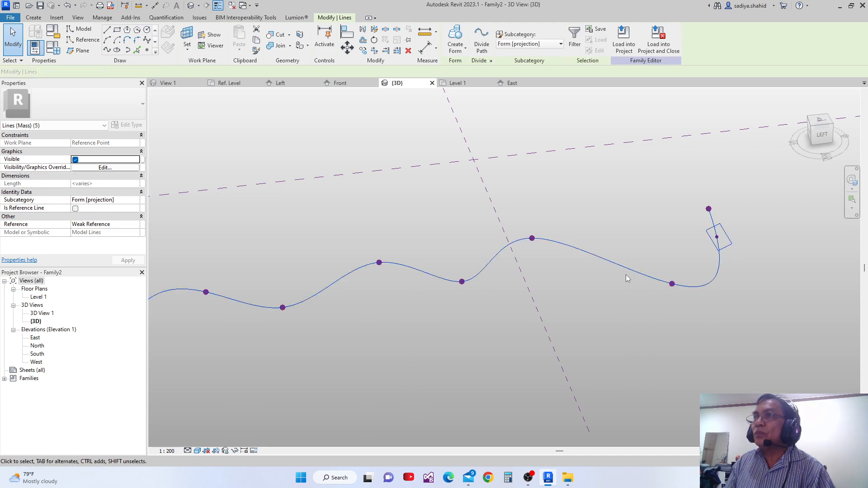
pyautogui.keyDown('shift'); pyautogui.moveTo(625, 275); pyautogui.dragTo(447, 208, button='middle'); pyautogui.keyUp('shift')
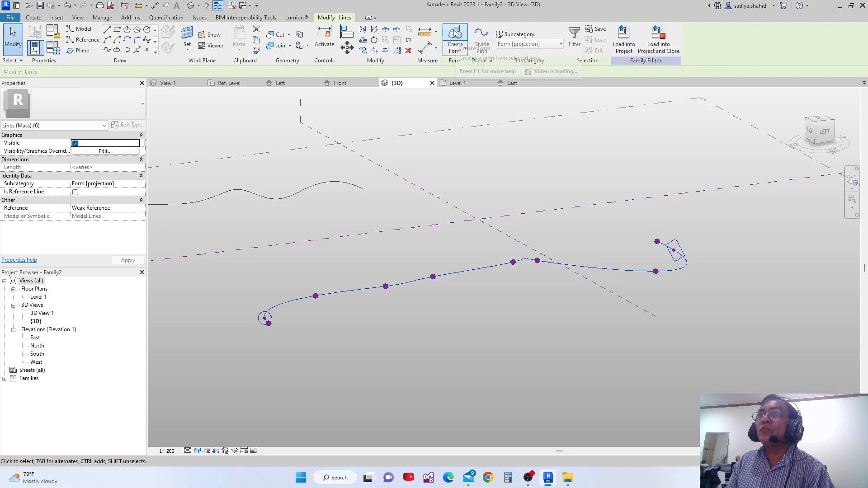
pyautogui.click(577, 39)
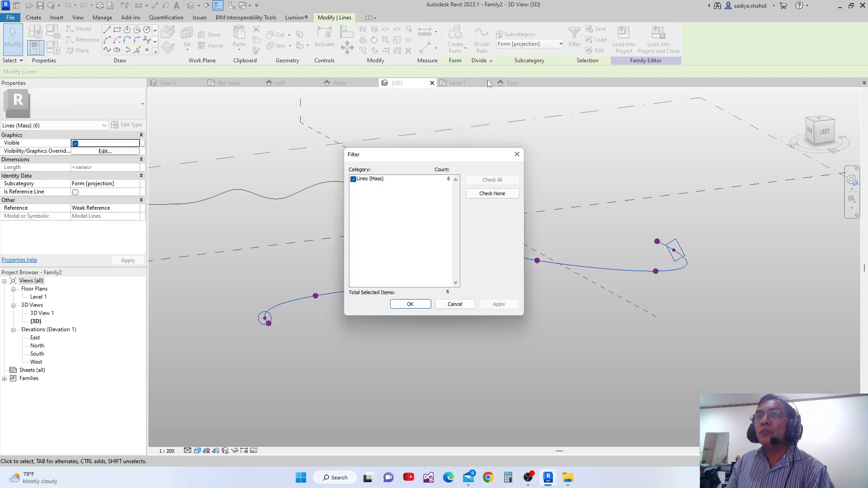
pyautogui.click(516, 155)
pyautogui.click(456, 38)
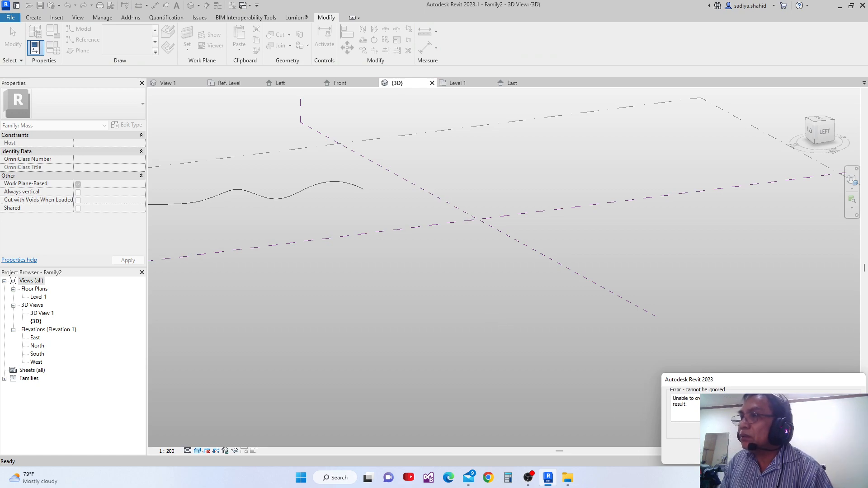
pyautogui.press('Escape')
pyautogui.click(498, 278)
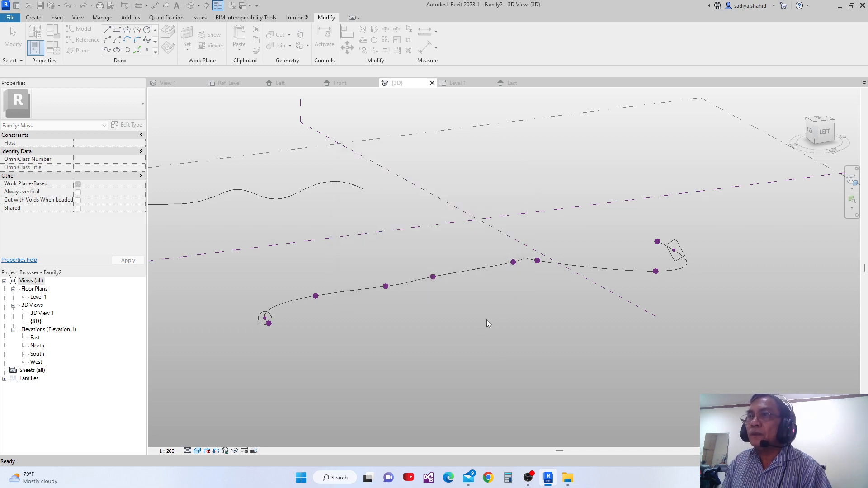
# Undo the recent edits back to before the circle and rectangle were placed on the point-based spline, restoring the other spline's end circle.
pyautogui.moveTo(486, 320); pyautogui.dragTo(471, 376, button='middle')
pyautogui.hotkey('ctrl', 'z')
pyautogui.hotkey('ctrl', 'z')
pyautogui.hotkey('ctrl', 'z')
pyautogui.hotkey('ctrl', 'z')
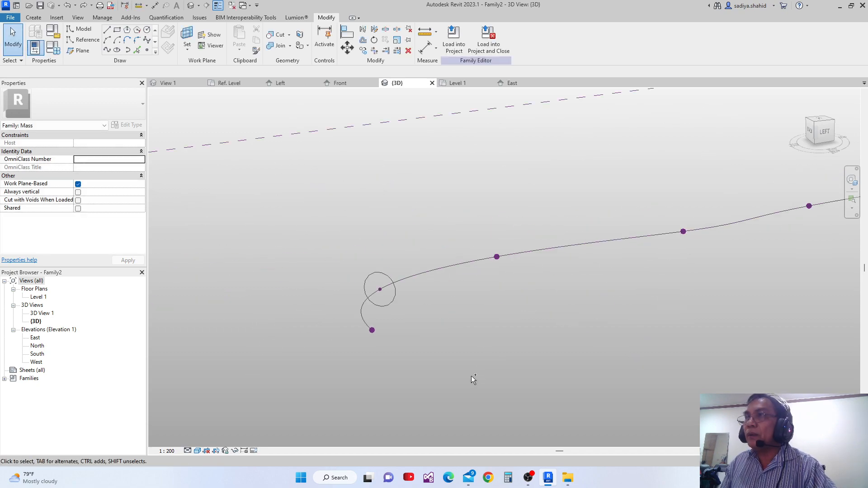
pyautogui.scroll(-6, 471, 376)
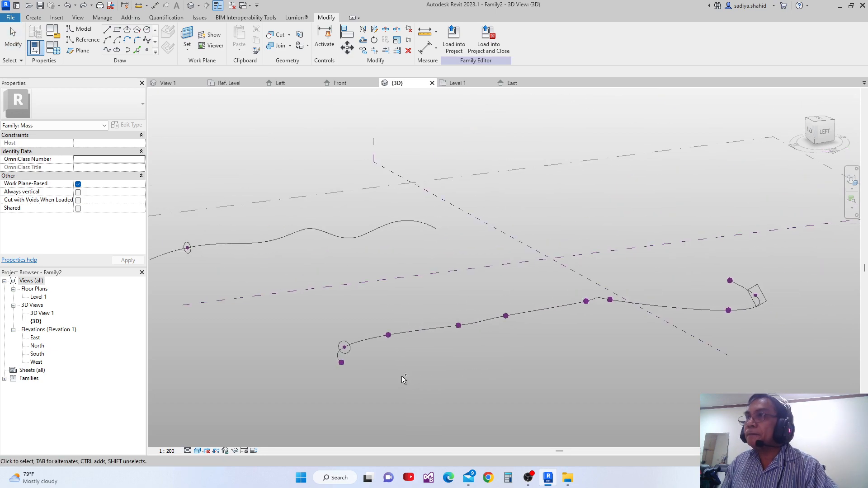
pyautogui.scroll(3, 401, 376)
pyautogui.scroll(-3, 402, 375)
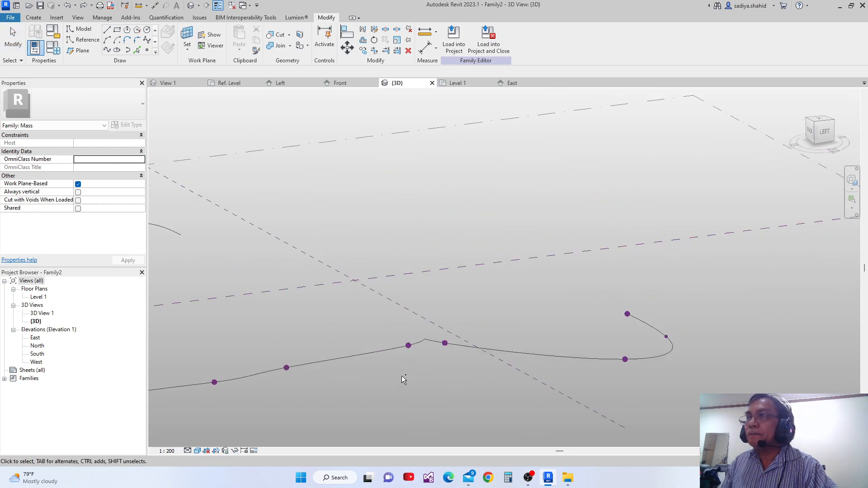
pyautogui.scroll(-2, 402, 376)
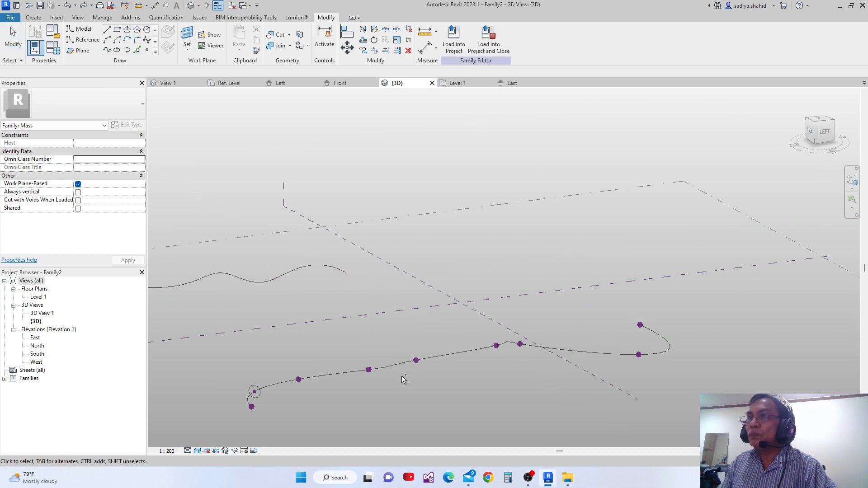
pyautogui.scroll(5, 401, 376)
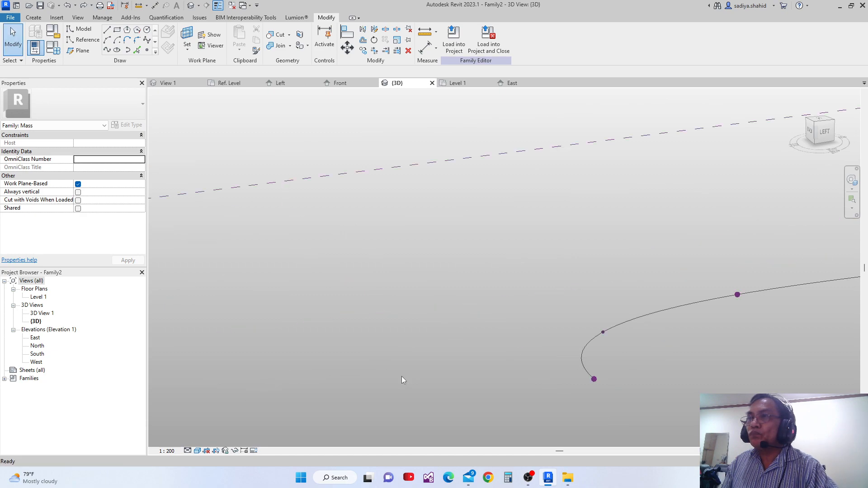
pyautogui.scroll(-3, 474, 371)
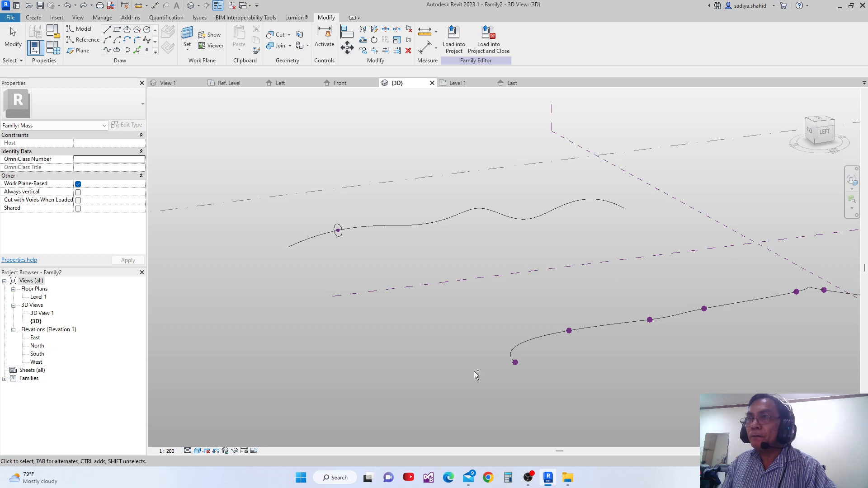
pyautogui.scroll(-1, 474, 372)
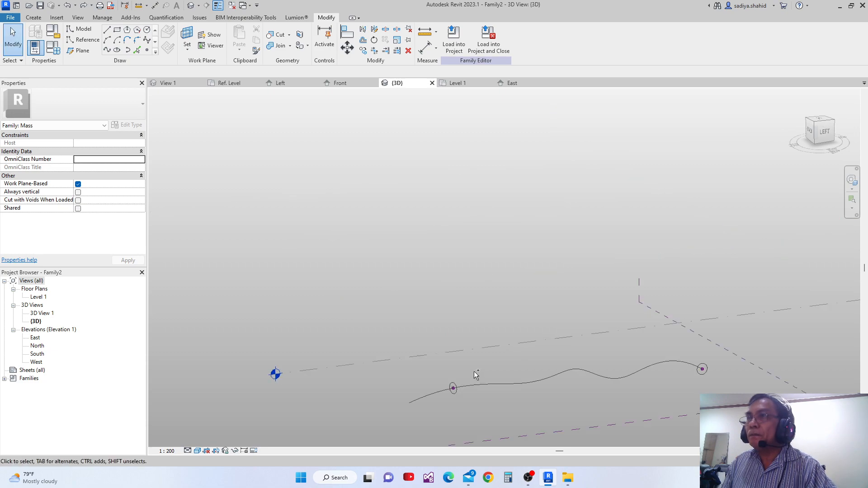
pyautogui.scroll(-2, 480, 373)
pyautogui.scroll(-1, 512, 384)
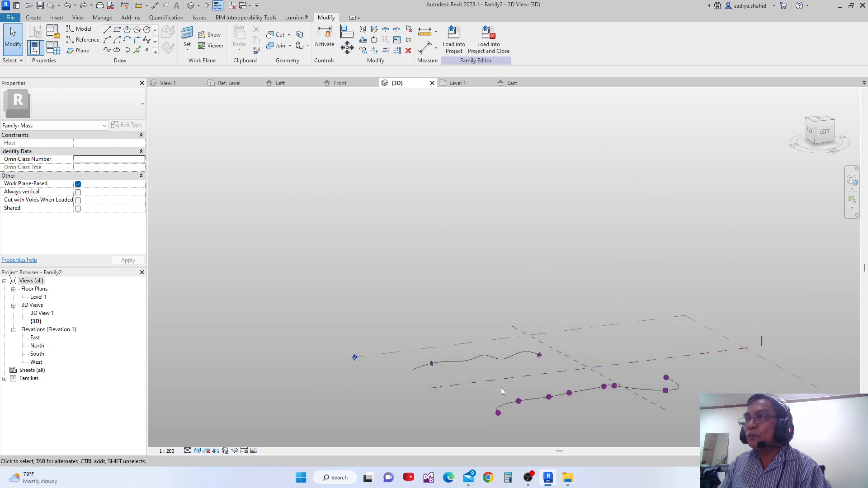
pyautogui.scroll(2, 502, 390)
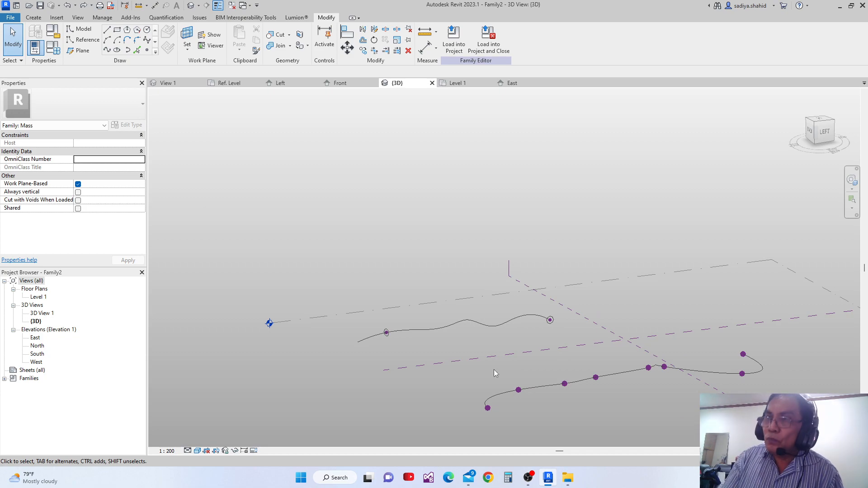
pyautogui.scroll(2, 533, 421)
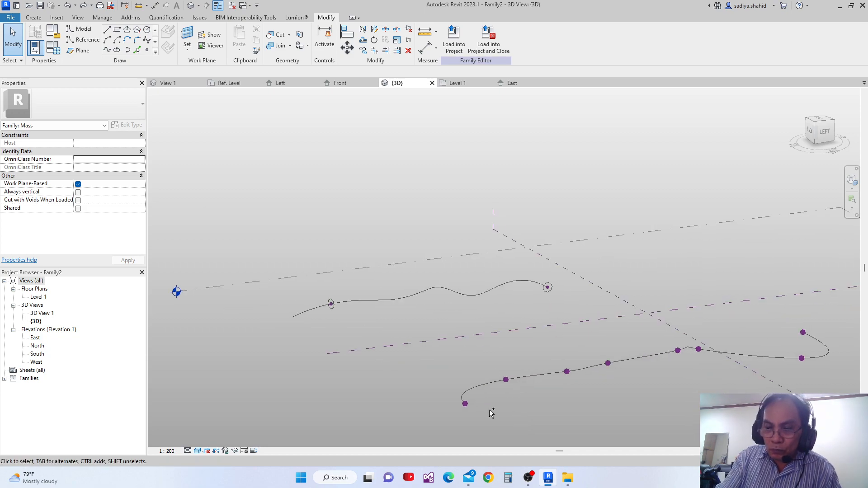
# Redo the undone edits to bring back the rectangle and the OFFSET-positioned circle on the point-based spline.
pyautogui.hotkey('ctrl', 'z')
pyautogui.hotkey('ctrl', 'z')
pyautogui.hotkey('ctrl', 'z')
pyautogui.hotkey('ctrl', 'z')
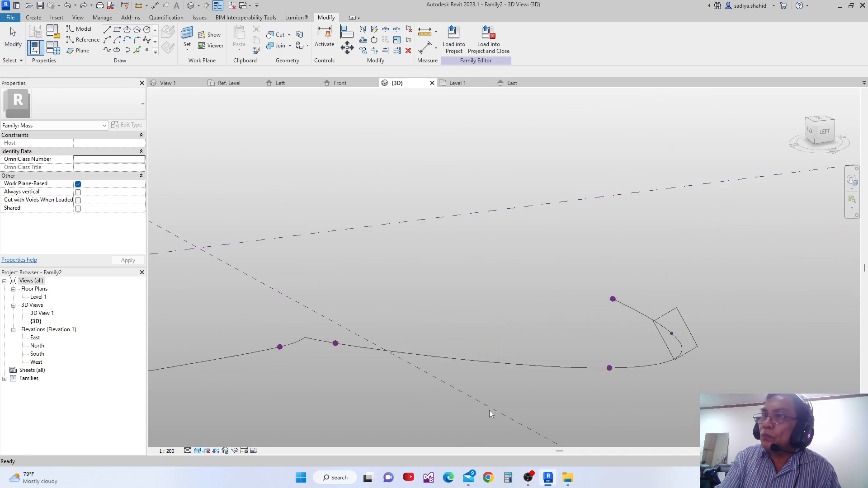
pyautogui.hotkey('ctrl', 'z')
pyautogui.hotkey('ctrl', 'z')
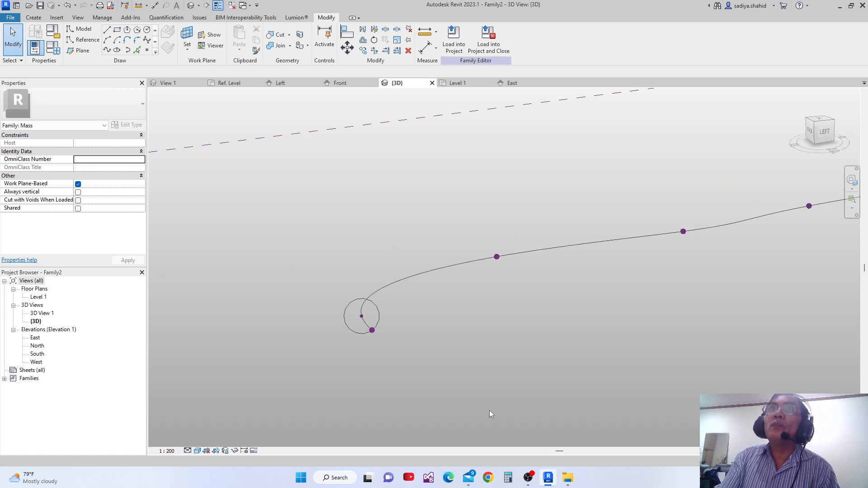
pyautogui.scroll(-5, 362, 401)
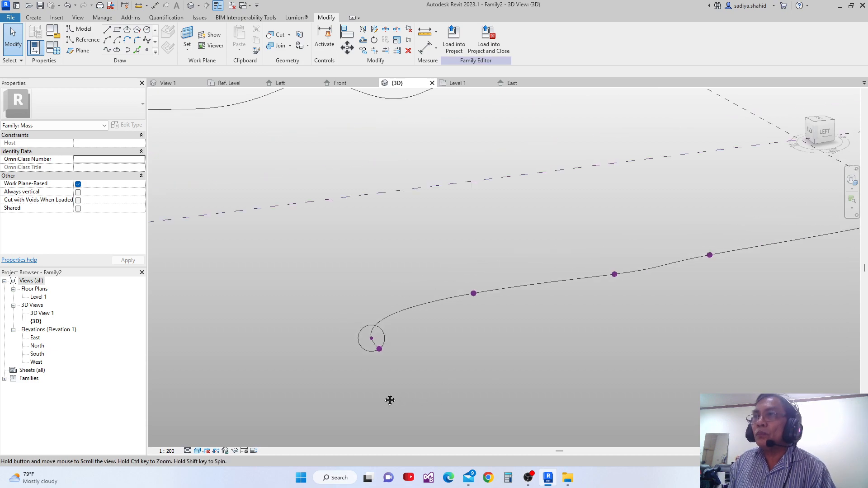
# Try to create a form from the point-based spline with its circle and rectangle profiles, and cancel the failed operation.
pyautogui.click(337, 368)
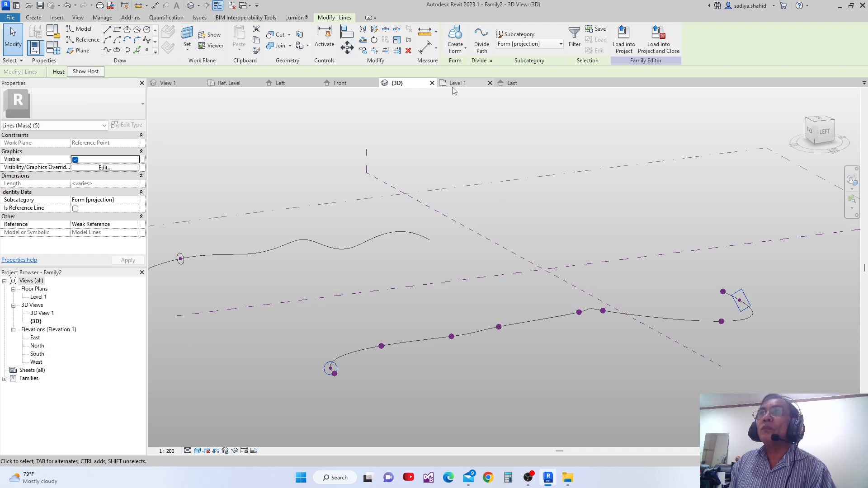
pyautogui.click(533, 320)
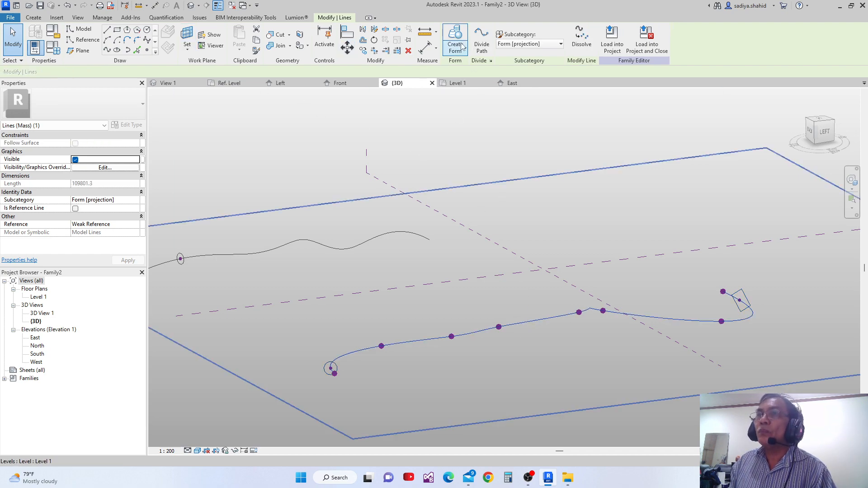
pyautogui.scroll(3, 322, 376)
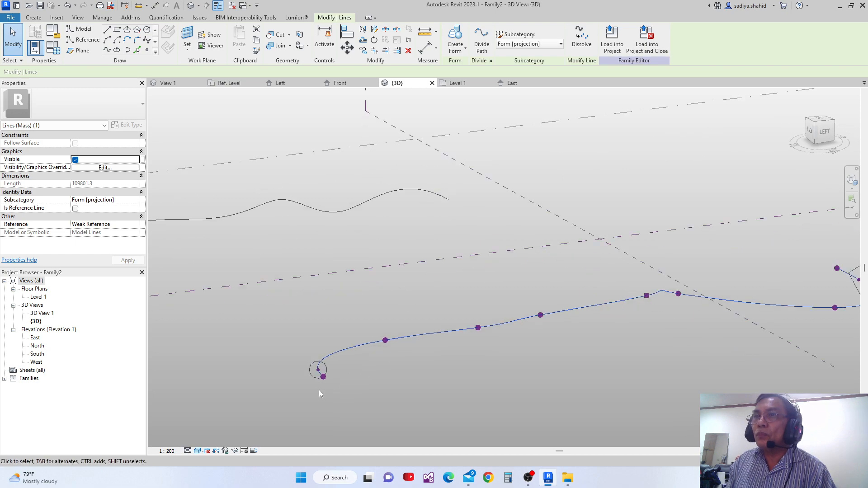
pyautogui.keyDown('ctrl'); pyautogui.click(326, 366); pyautogui.keyUp('ctrl')
pyautogui.scroll(3, 378, 361)
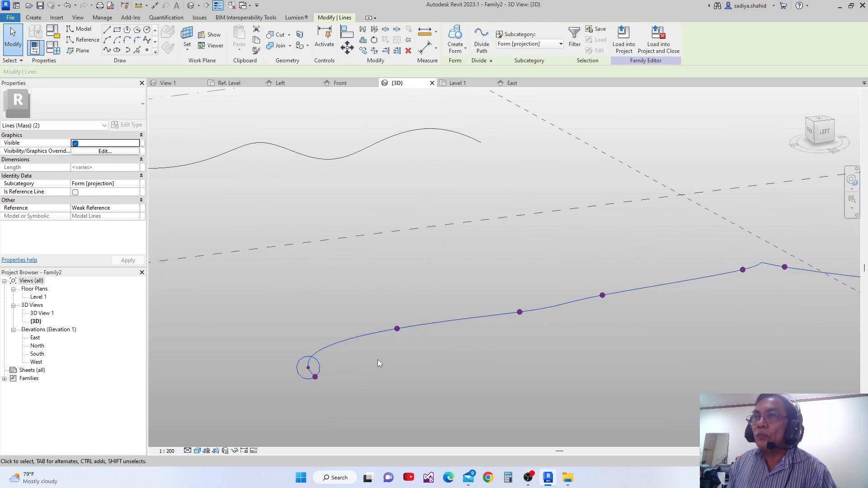
pyautogui.scroll(-3, 342, 361)
pyautogui.moveTo(462, 366); pyautogui.dragTo(191, 389, button='middle')
pyautogui.scroll(1, 555, 299)
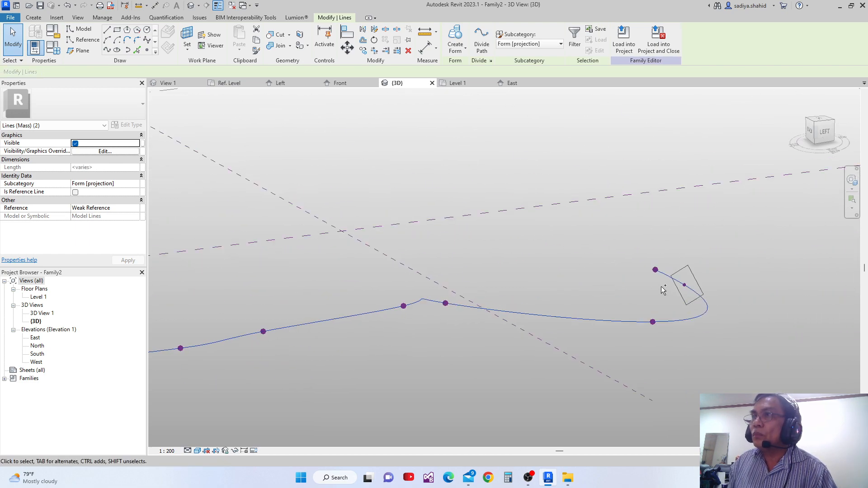
pyautogui.keyDown('ctrl'); pyautogui.click(678, 294); pyautogui.keyUp('ctrl')
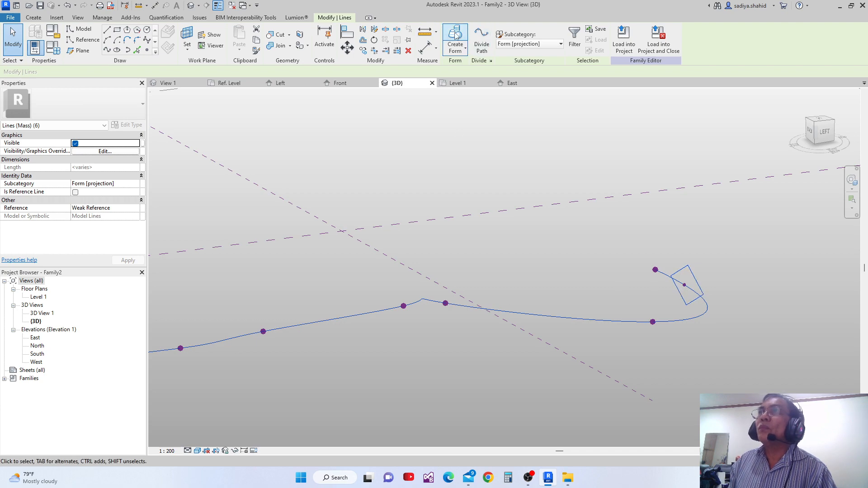
pyautogui.click(456, 37)
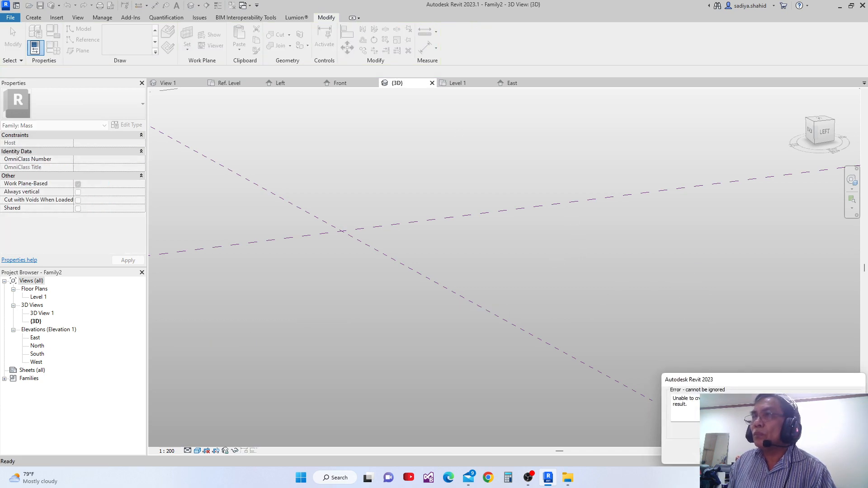
pyautogui.press('Escape')
pyautogui.scroll(-3, 602, 373)
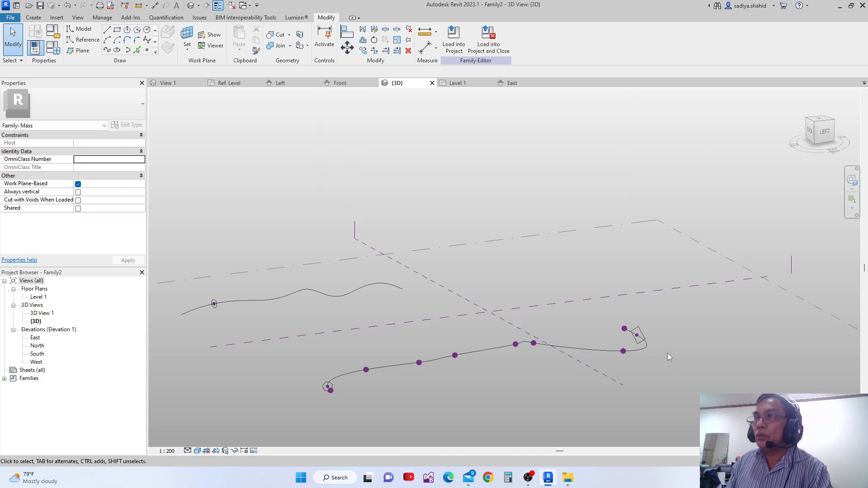
# Delete the rectangle profile and its hosting reference point at the far end of the point-based spline.
pyautogui.scroll(4, 642, 337)
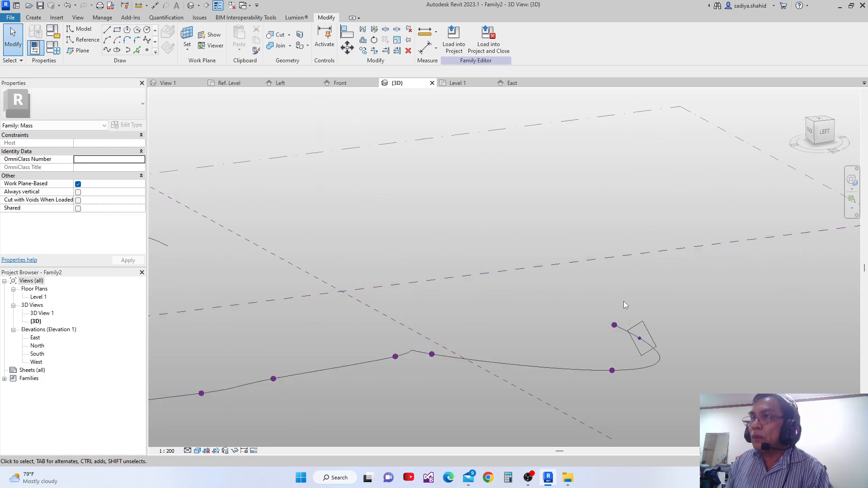
pyautogui.click(664, 356)
pyautogui.press('Delete')
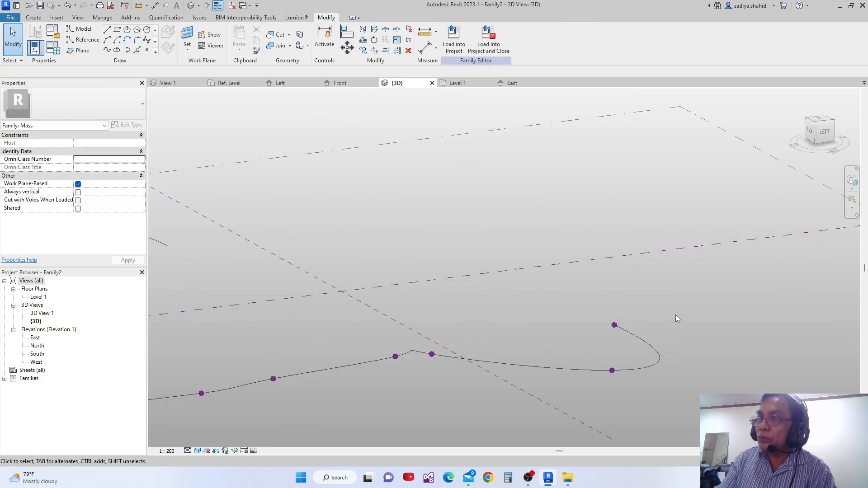
# Delete the circle profile and its hosting reference point at the start of the point-based spline.
pyautogui.scroll(-2, 676, 350)
pyautogui.scroll(3, 290, 398)
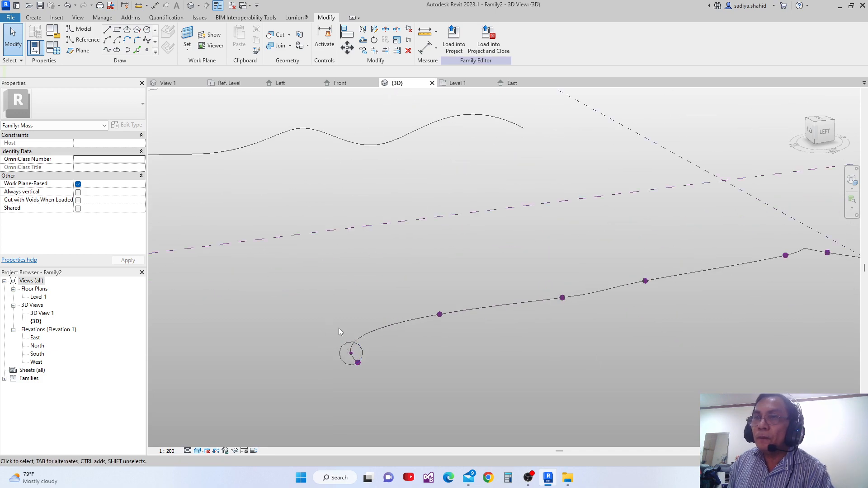
pyautogui.moveTo(323, 324); pyautogui.dragTo(393, 365)
pyautogui.scroll(3, 344, 339)
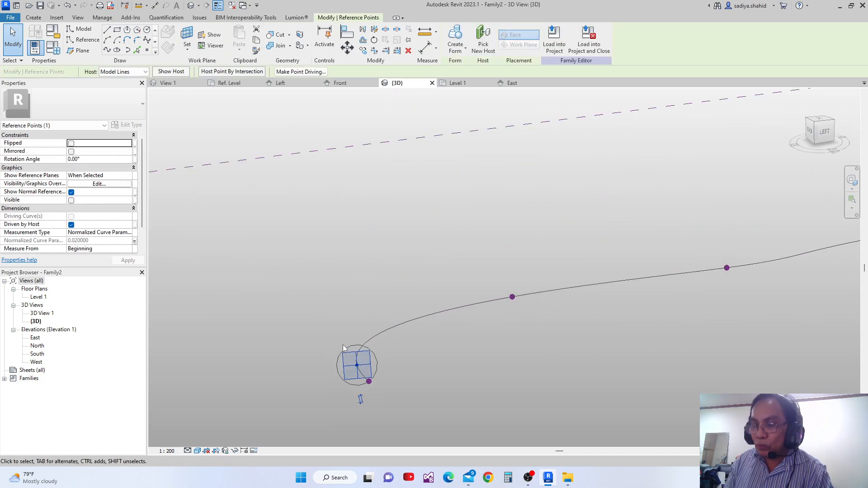
pyautogui.click(343, 344)
pyautogui.click(378, 369)
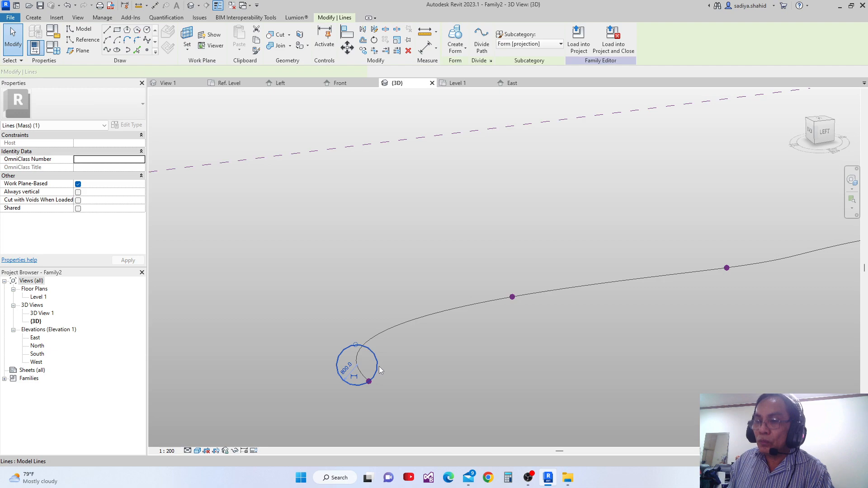
pyautogui.press('Delete')
pyautogui.keyDown('shift'); pyautogui.moveTo(386, 369); pyautogui.dragTo(452, 374, button='middle'); pyautogui.keyUp('shift')
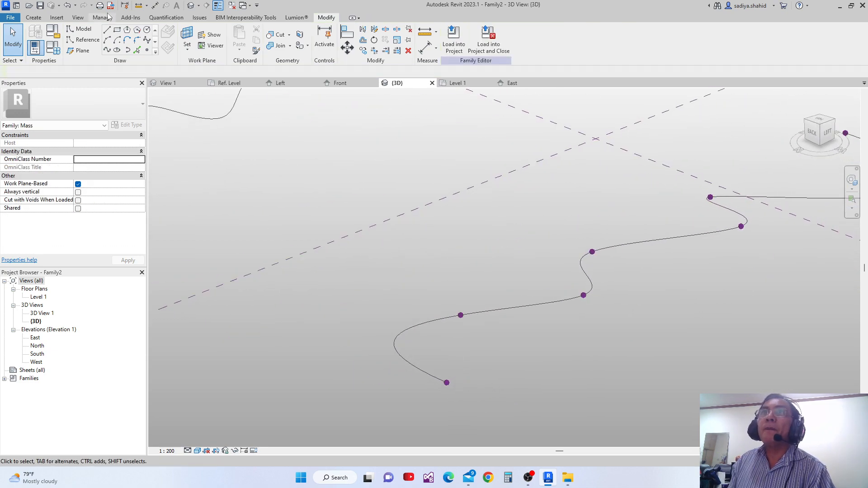
# Place two new reference points on the point-based spline, one close to each end.
pyautogui.click(147, 50)
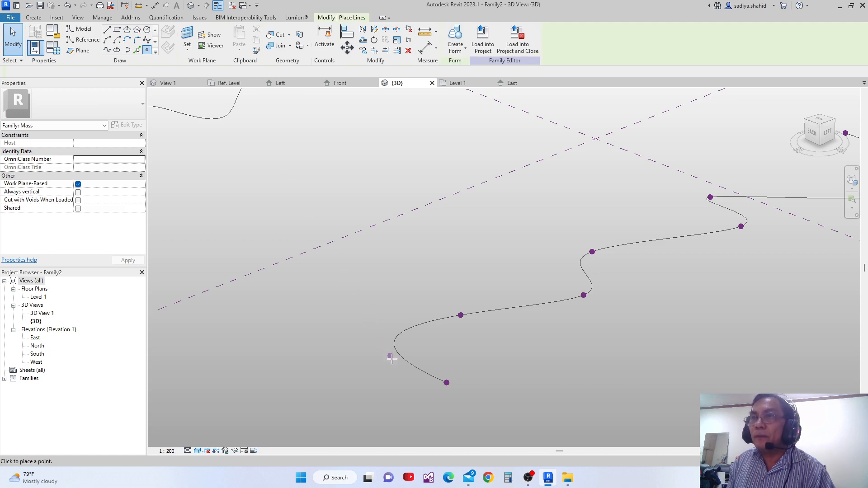
pyautogui.click(413, 365)
pyautogui.moveTo(486, 348); pyautogui.dragTo(409, 370, button='middle')
pyautogui.moveTo(590, 298); pyautogui.dragTo(407, 362, button='middle')
pyautogui.click(610, 216)
pyautogui.scroll(-1, 607, 247)
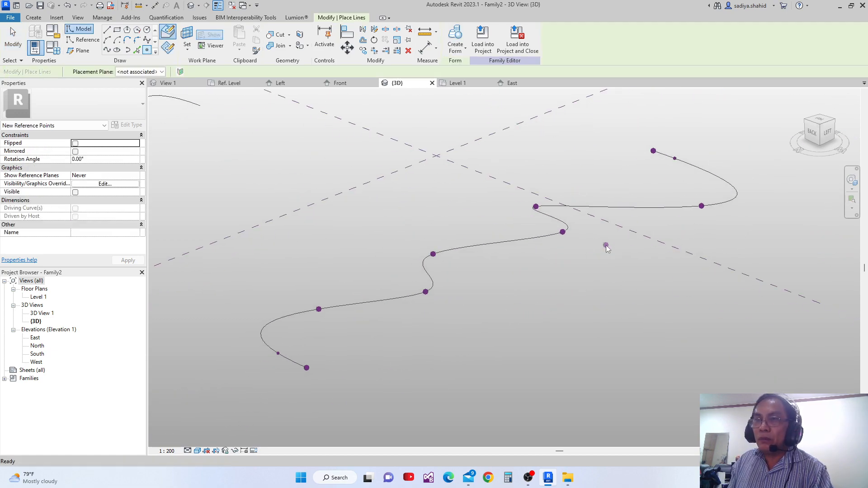
pyautogui.press('Escape')
# Draw a circle of about 1300 radius centred on the new reference point near the spline's start, on that point's work plane.
pyautogui.scroll(1, 319, 336)
pyautogui.moveTo(296, 342); pyautogui.dragTo(450, 295, button='middle')
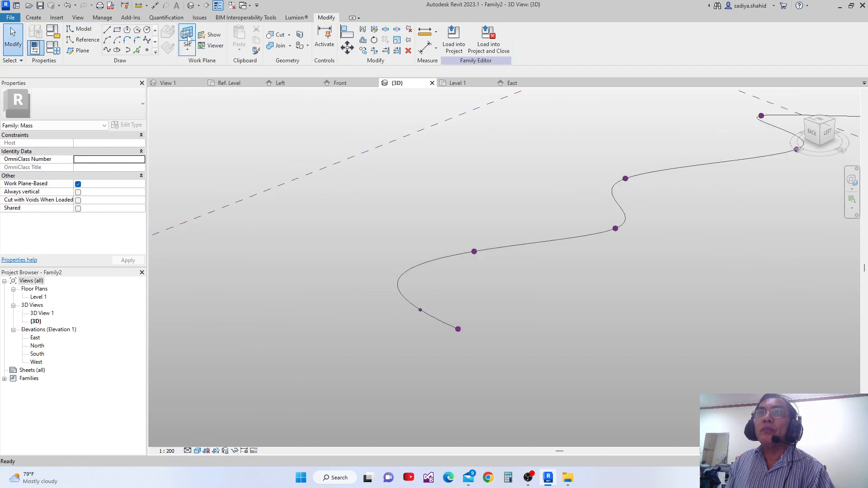
pyautogui.click(420, 311)
pyautogui.scroll(1, 420, 312)
pyautogui.press('Escape')
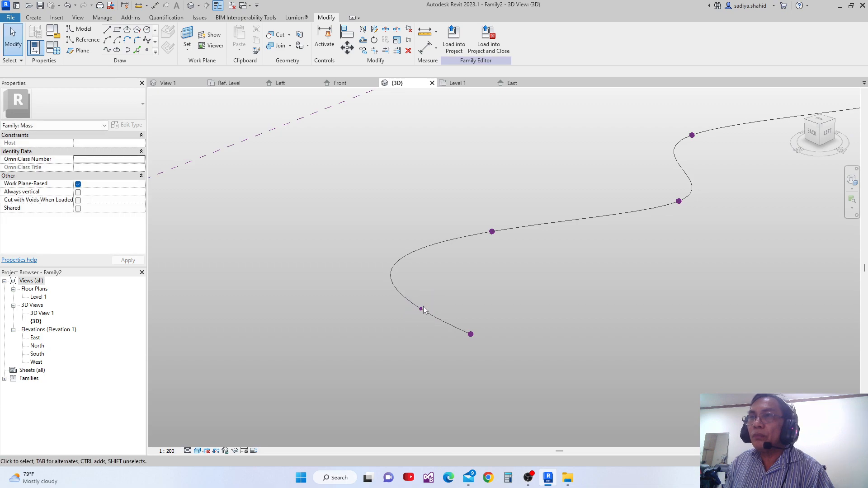
pyautogui.click(146, 30)
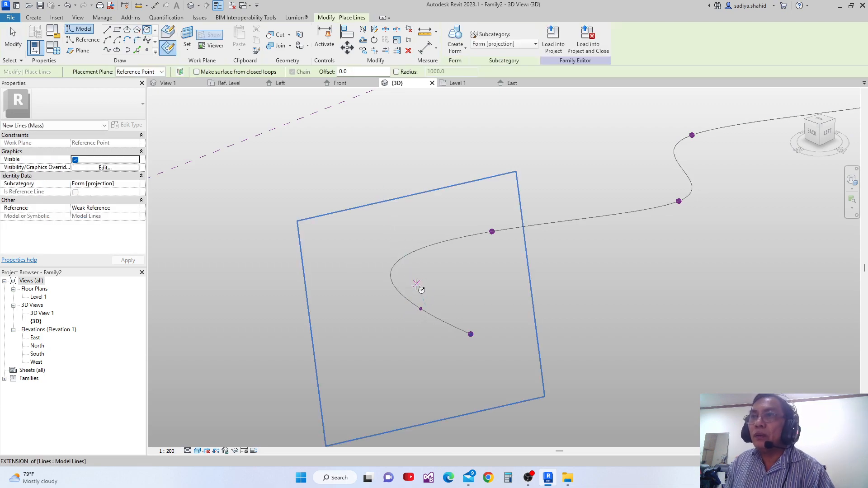
pyautogui.click(420, 309)
pyautogui.scroll(1, 444, 309)
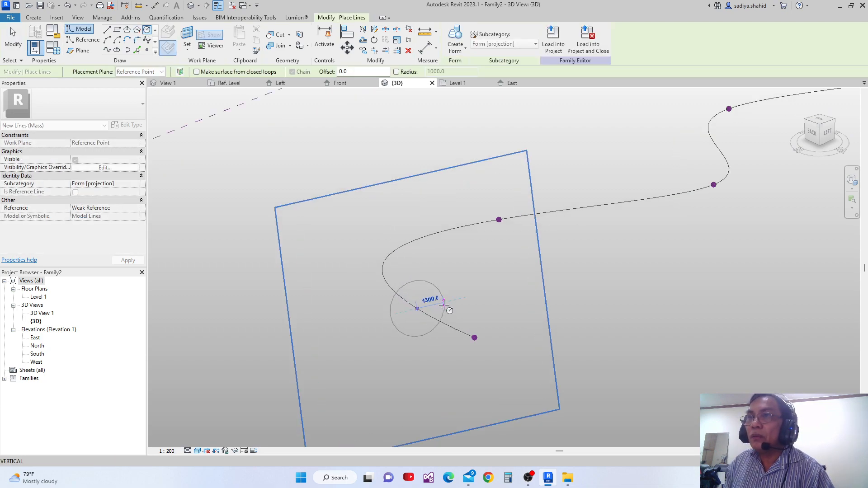
pyautogui.click(446, 307)
# Set the work plane to the reference point near the spline's far end and draw a rectangle profile around it.
pyautogui.scroll(-3, 567, 276)
pyautogui.keyDown('shift'); pyautogui.moveTo(568, 276); pyautogui.dragTo(568, 248, button='middle'); pyautogui.keyUp('shift')
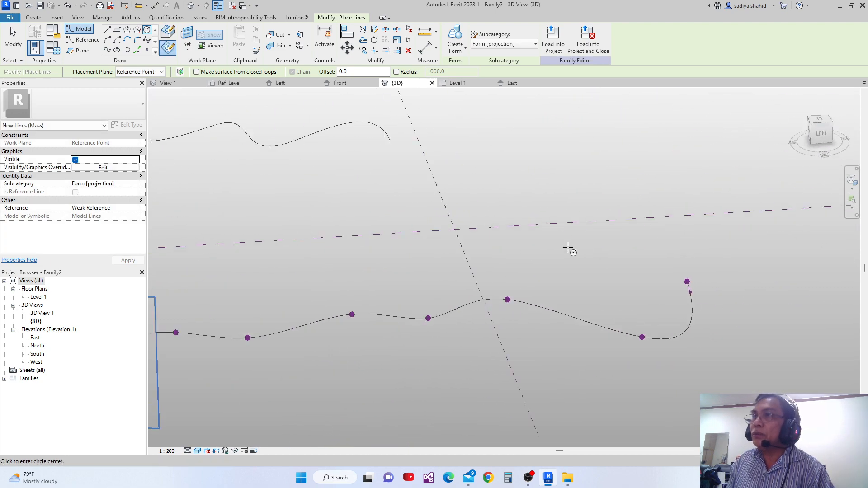
pyautogui.click(193, 36)
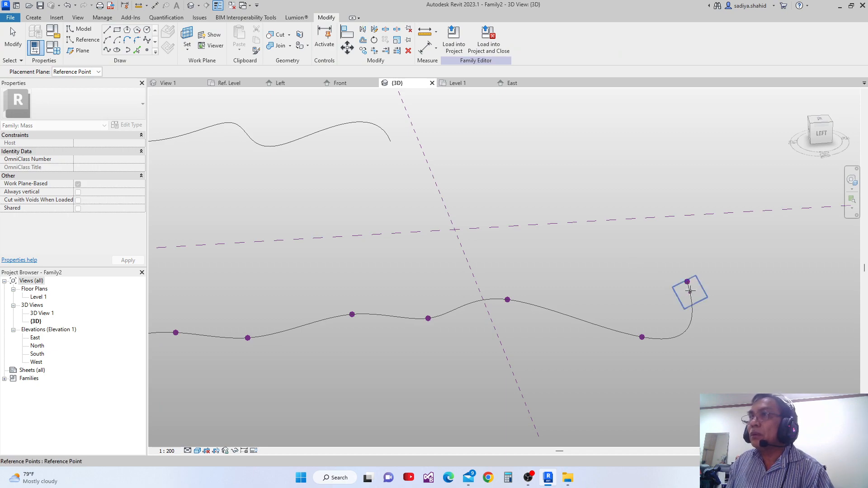
pyautogui.click(690, 293)
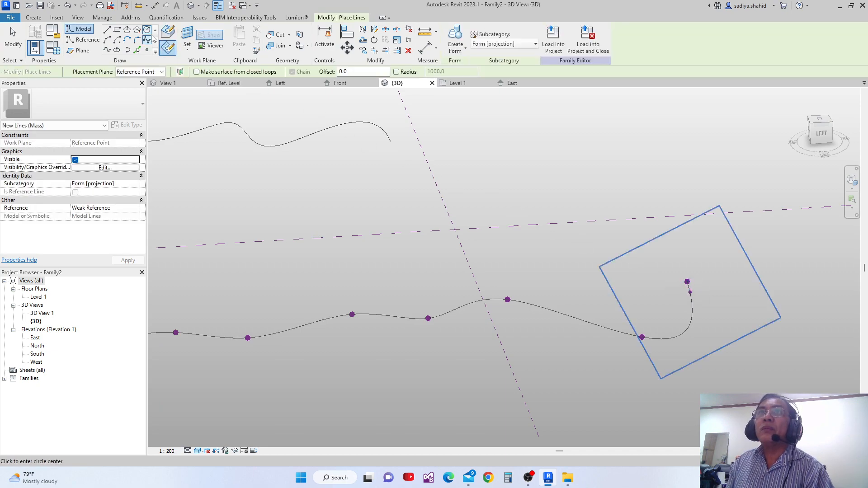
pyautogui.click(117, 30)
pyautogui.scroll(5, 678, 286)
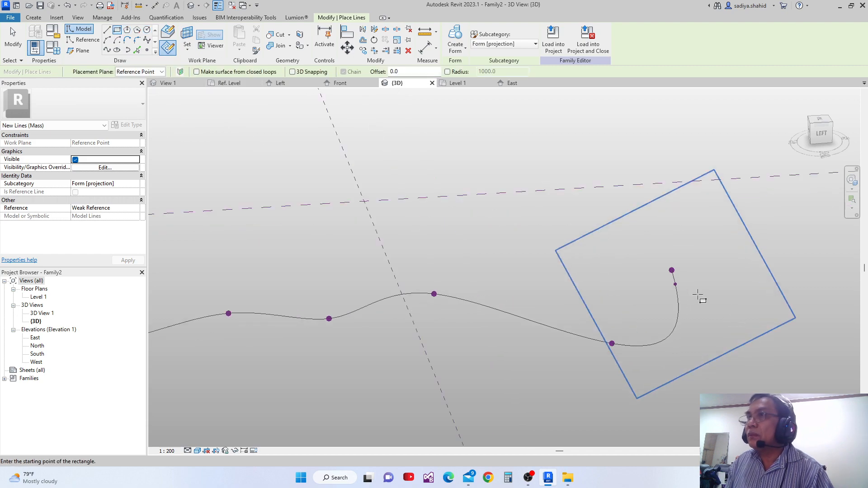
pyautogui.click(655, 274)
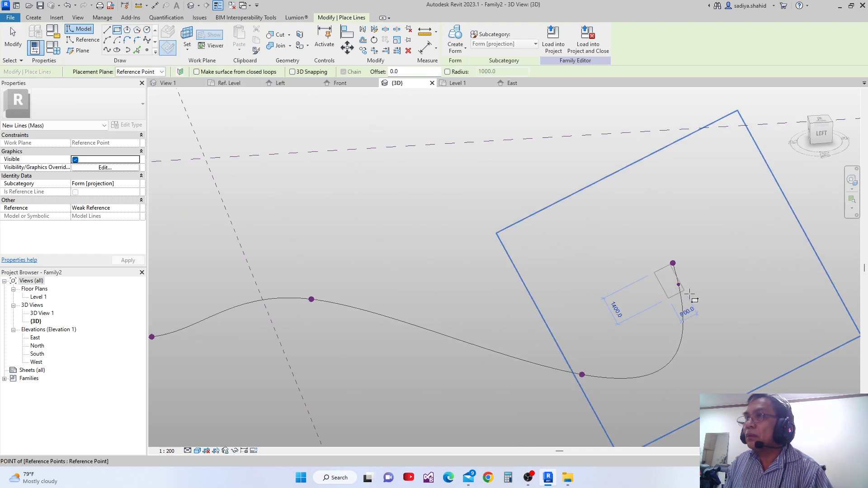
pyautogui.click(716, 311)
pyautogui.scroll(-5, 714, 311)
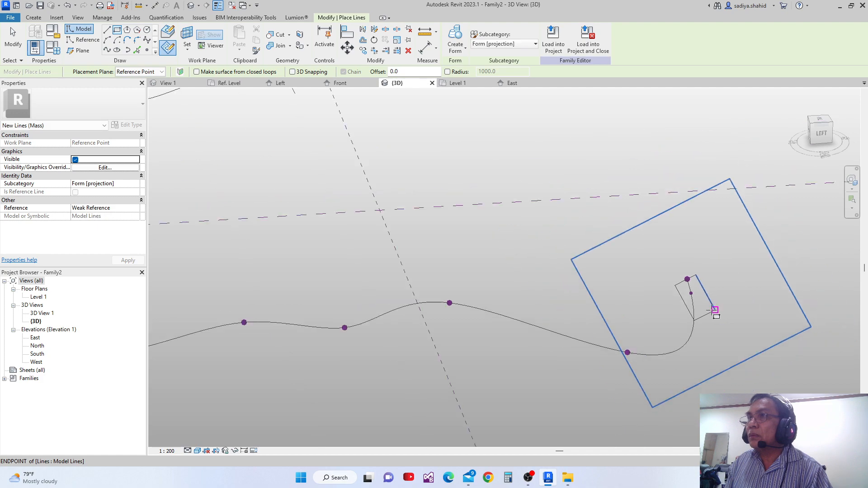
pyautogui.press('Escape')
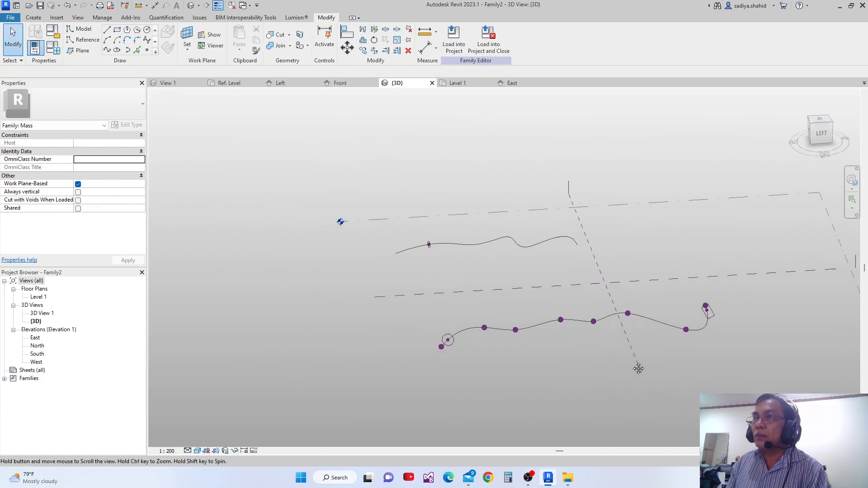
# Try to create a form from the new circle, the new rectangle and the point-based spline.
pyautogui.click(443, 337)
pyautogui.moveTo(758, 336); pyautogui.dragTo(595, 336, button='middle')
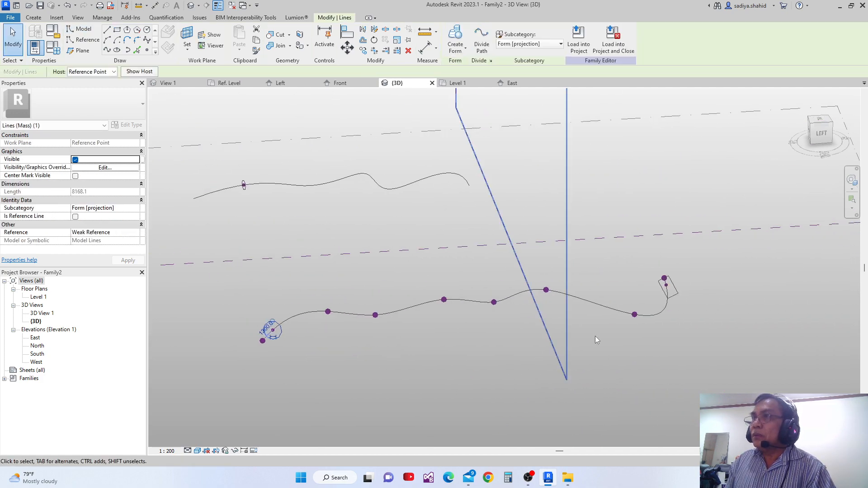
pyautogui.keyDown('ctrl'); pyautogui.click(527, 294); pyautogui.keyUp('ctrl')
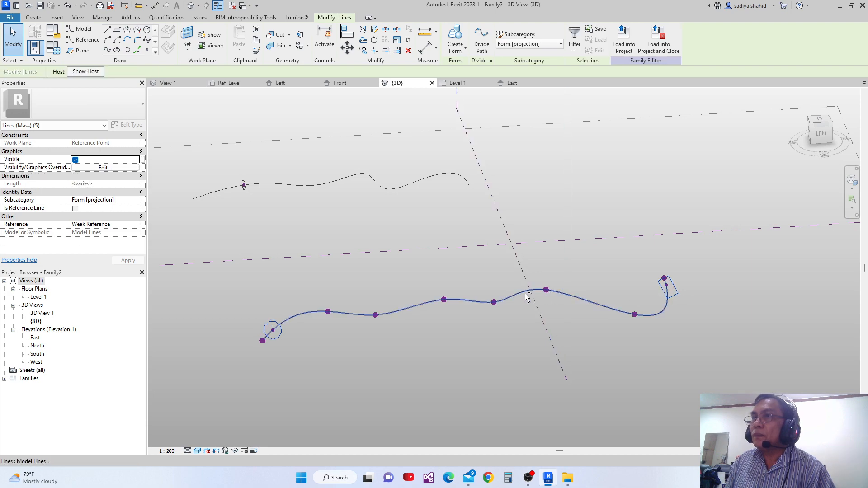
pyautogui.keyDown('ctrl'); pyautogui.click(516, 294); pyautogui.keyUp('ctrl')
pyautogui.click(456, 37)
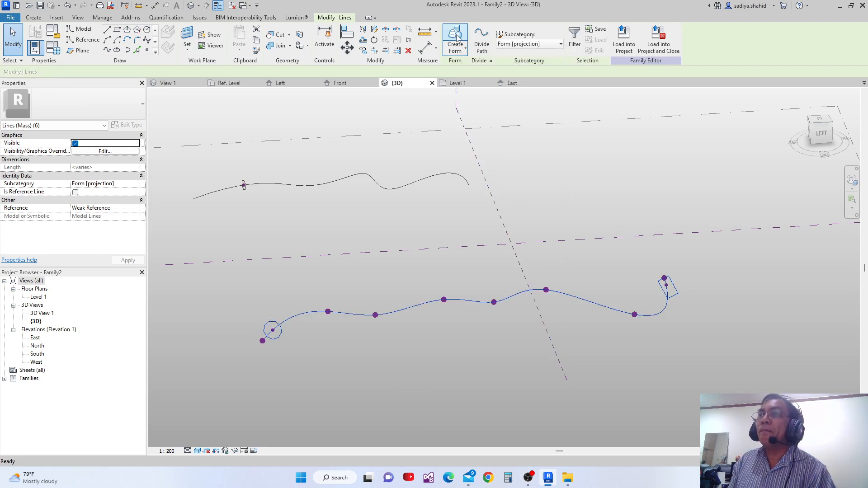
pyautogui.scroll(-8, 561, 276)
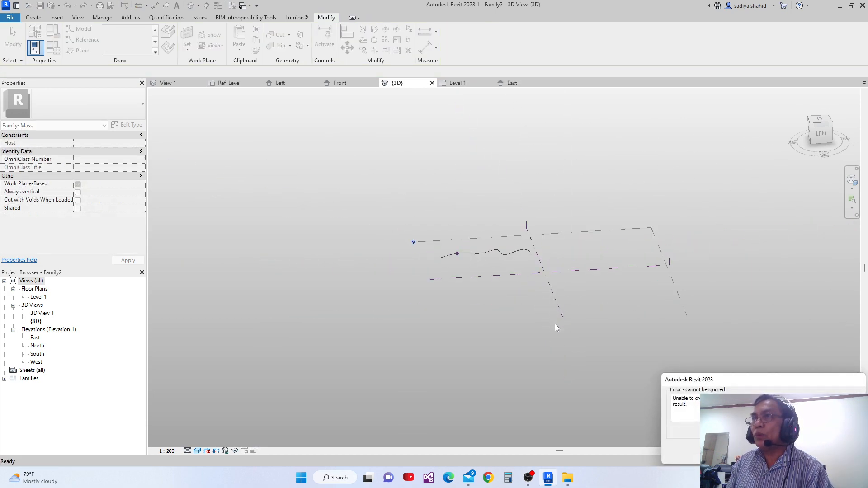
# Reselect the new circle, rectangle and spline path and retry Create Form.
pyautogui.keyDown('shift'); pyautogui.moveTo(565, 335); pyautogui.dragTo(529, 336, button='middle'); pyautogui.keyUp('shift')
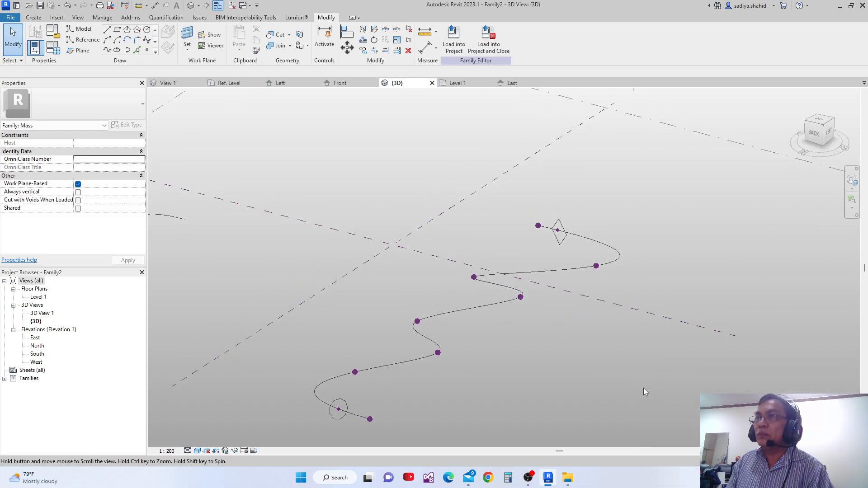
pyautogui.click(386, 405)
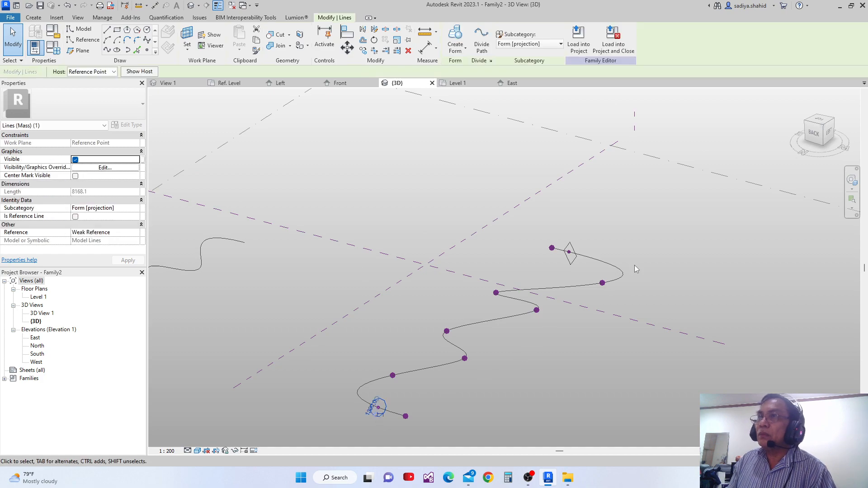
pyautogui.keyDown('ctrl'); pyautogui.click(570, 264); pyautogui.keyUp('ctrl')
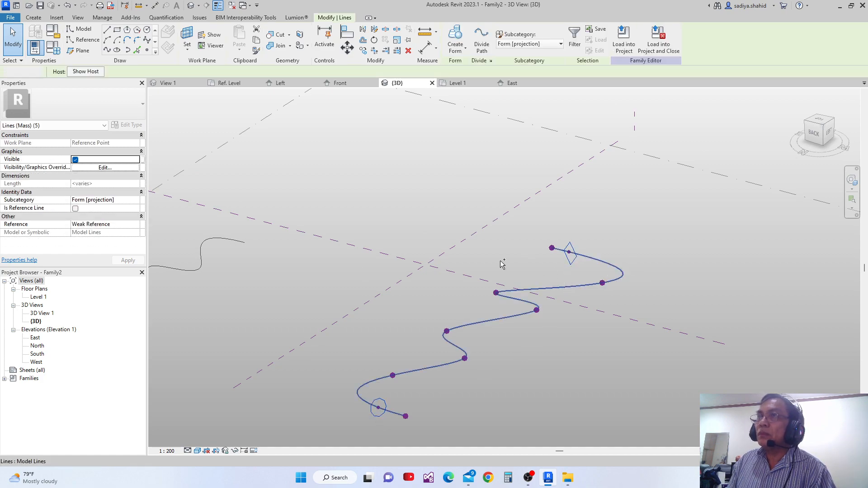
pyautogui.click(456, 43)
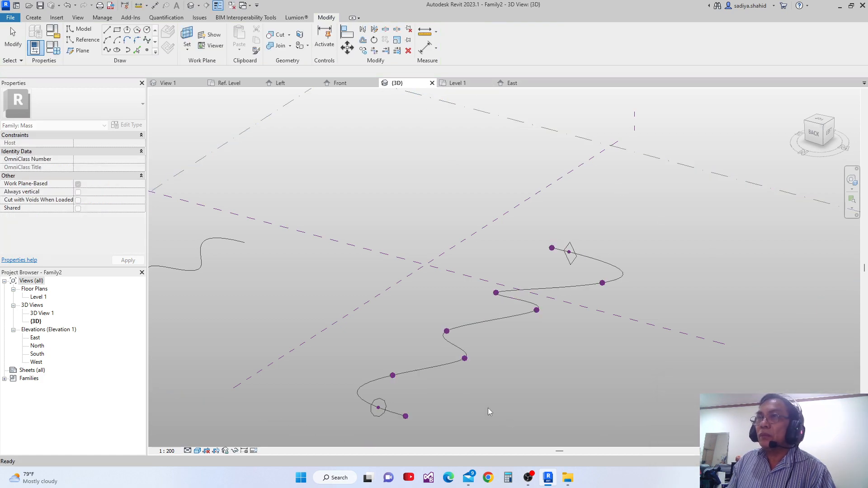
# Delete the point-based spline together with its circle, rectangle and reference points.
pyautogui.scroll(-3, 464, 393)
pyautogui.moveTo(385, 283); pyautogui.dragTo(623, 441)
pyautogui.press('Delete')
pyautogui.moveTo(588, 415); pyautogui.dragTo(586, 402, button='middle')
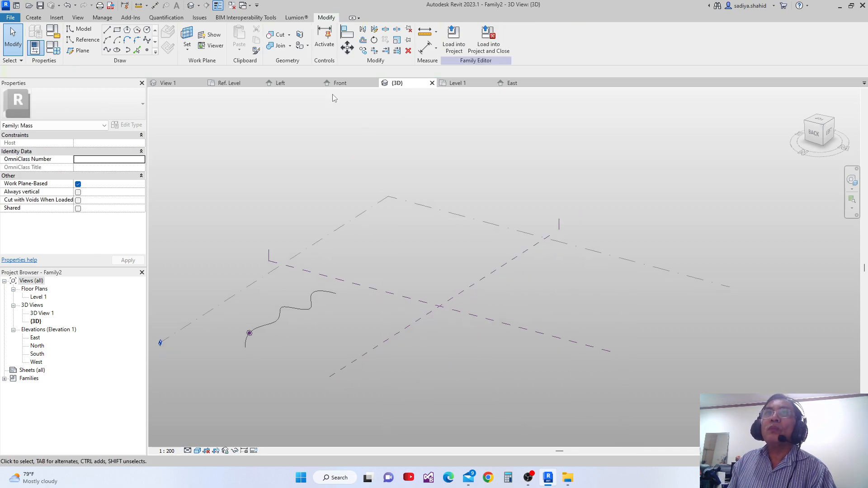
pyautogui.click(107, 50)
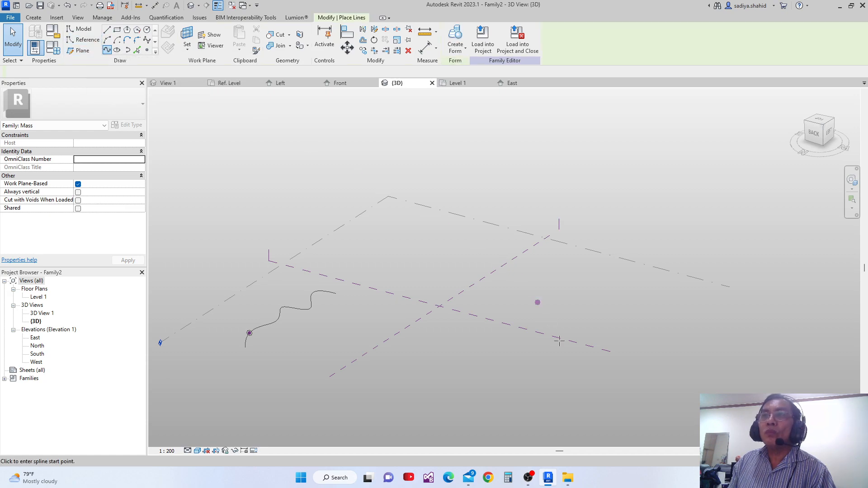
pyautogui.scroll(-2, 498, 372)
pyautogui.press('Escape')
pyautogui.press('Escape')
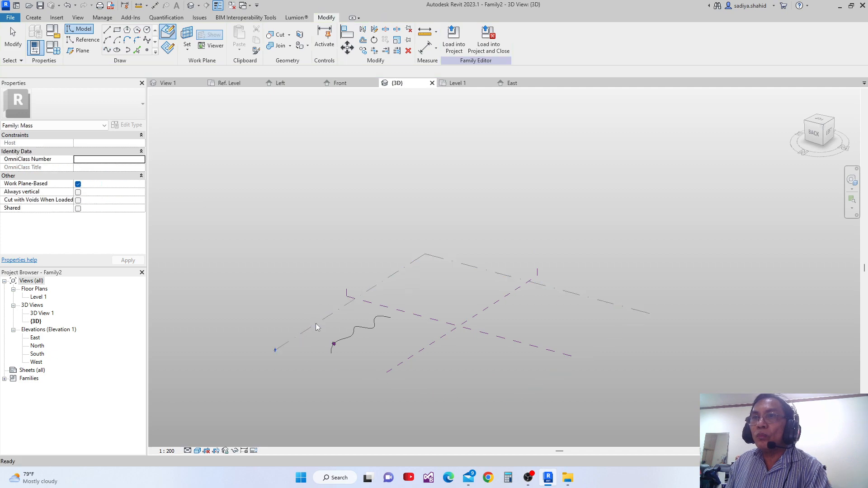
# Draw a winding six-point spline through points on Level 1, running across the reference plane beside the older spline.
pyautogui.click(316, 324)
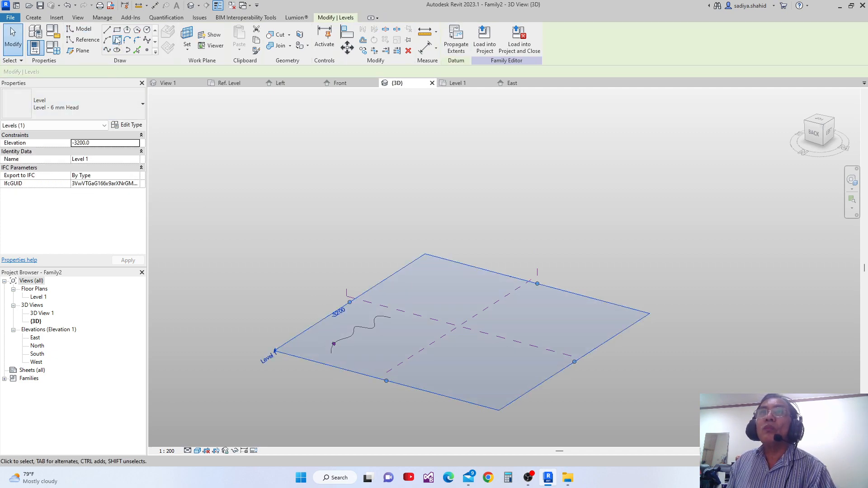
pyautogui.click(108, 50)
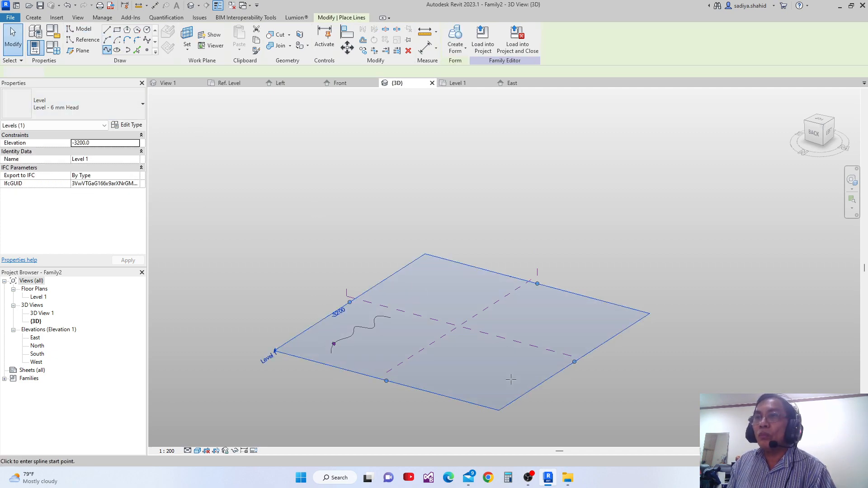
pyautogui.click(464, 376)
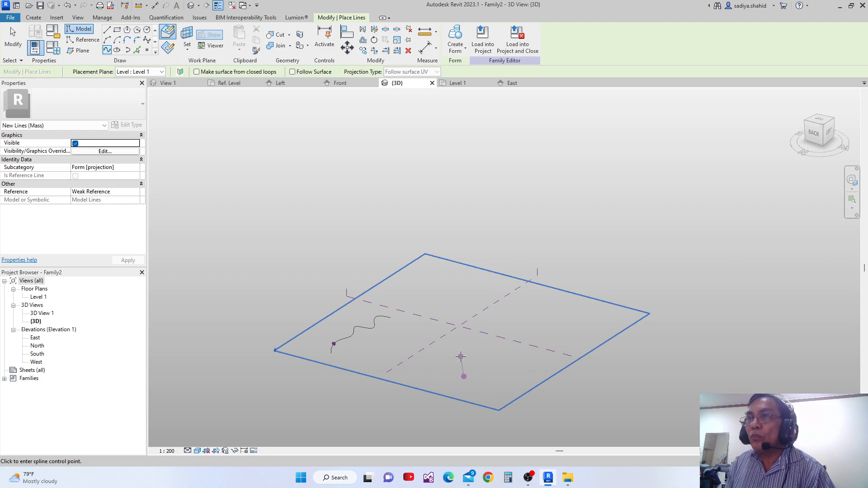
pyautogui.click(460, 357)
pyautogui.click(492, 360)
pyautogui.click(480, 339)
pyautogui.click(492, 328)
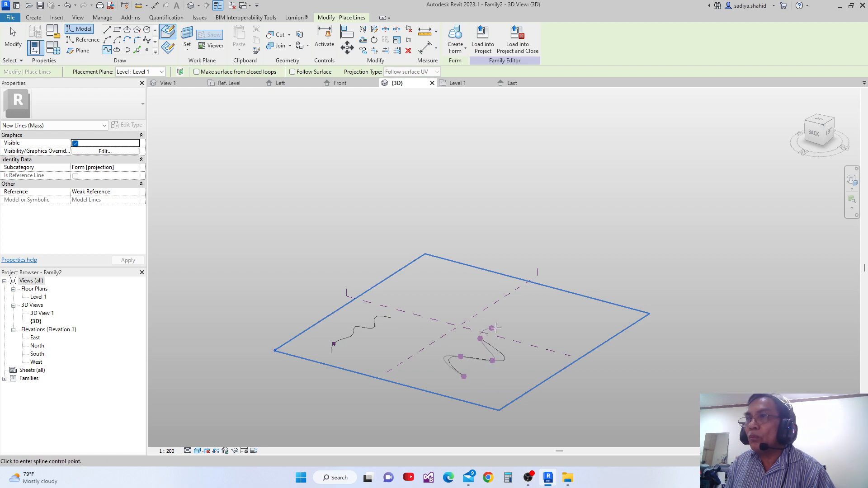
pyautogui.click(527, 333)
pyautogui.click(520, 314)
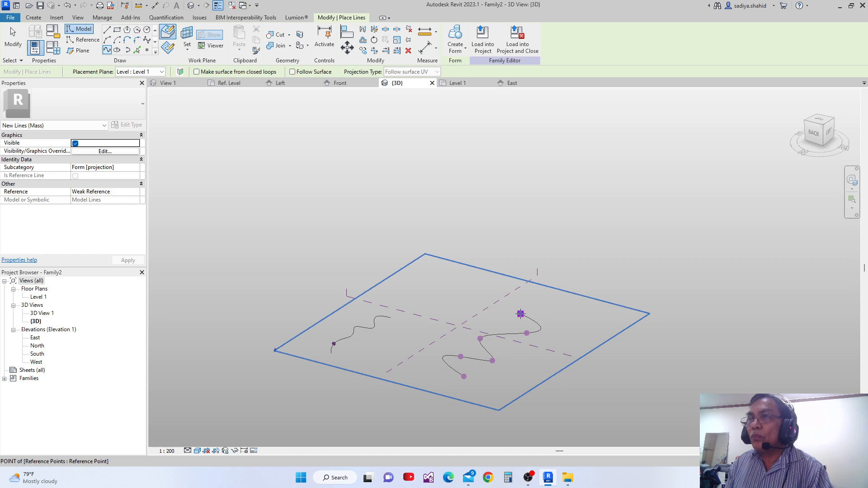
pyautogui.press('Escape')
pyautogui.press('Escape')
# Place a reference point on the new spline near each of its two ends.
pyautogui.click(505, 339)
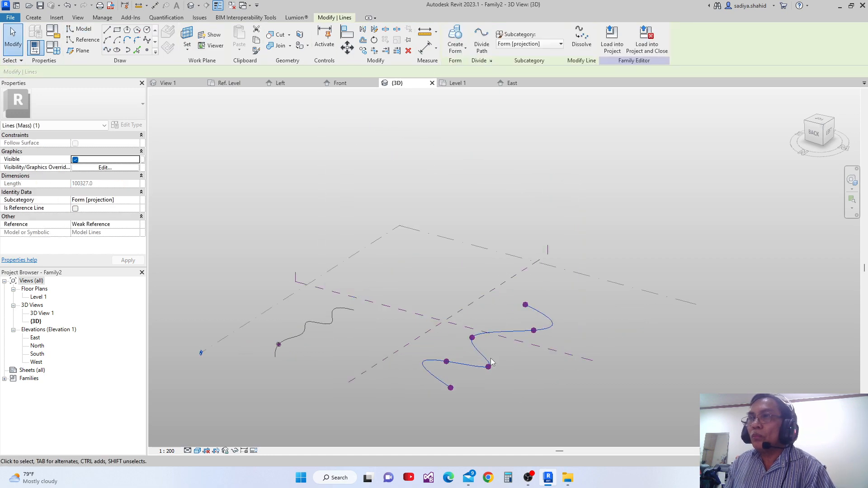
pyautogui.scroll(4, 489, 367)
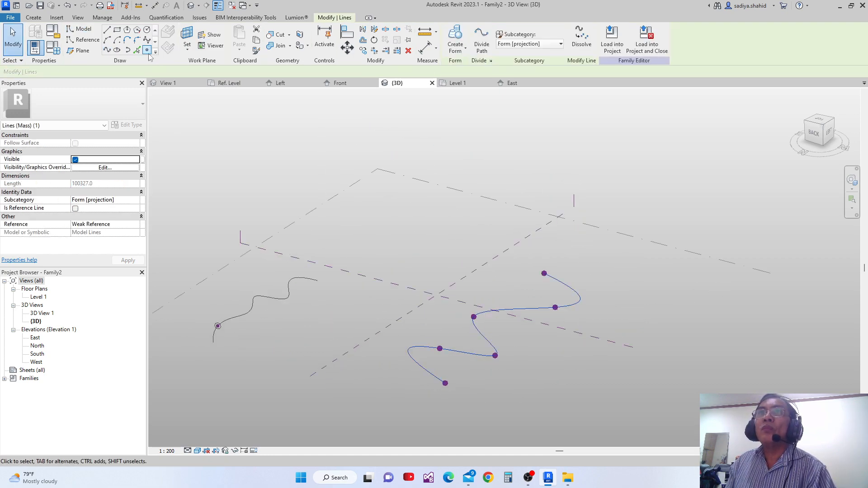
pyautogui.click(147, 49)
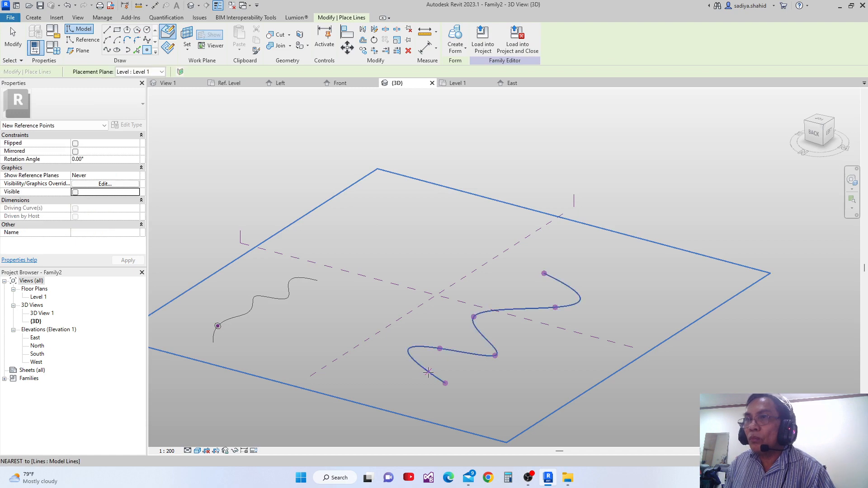
pyautogui.scroll(1, 429, 372)
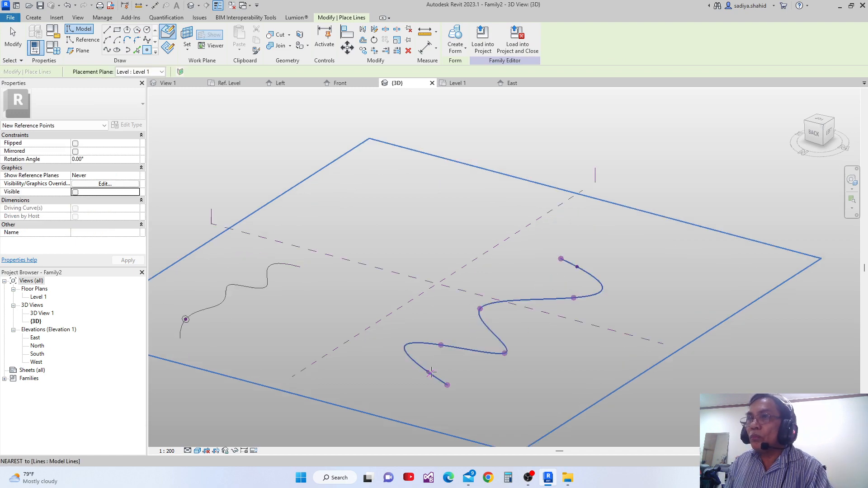
pyautogui.scroll(3, 431, 372)
pyautogui.press('Escape')
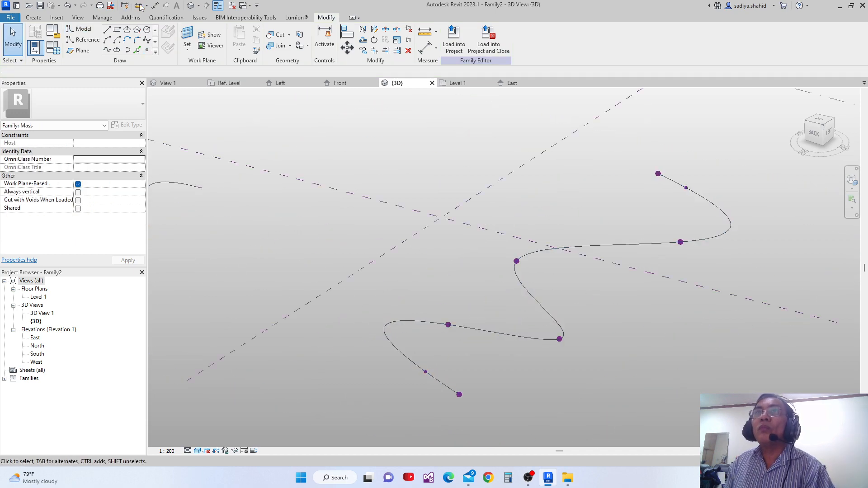
# Set the work plane to the reference point near the spline's start and draw a circle of about 2000 radius centred on it.
pyautogui.click(186, 40)
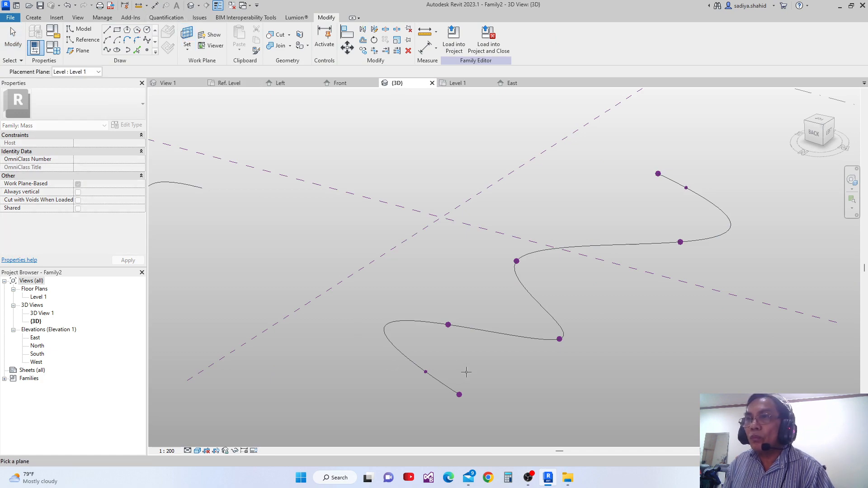
pyautogui.keyDown('shift'); pyautogui.moveTo(467, 372); pyautogui.dragTo(383, 336, button='middle'); pyautogui.keyUp('shift')
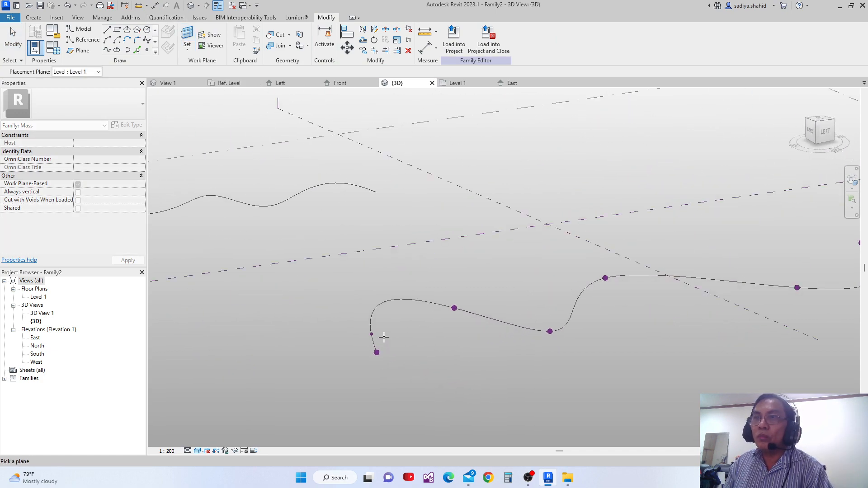
pyautogui.click(373, 335)
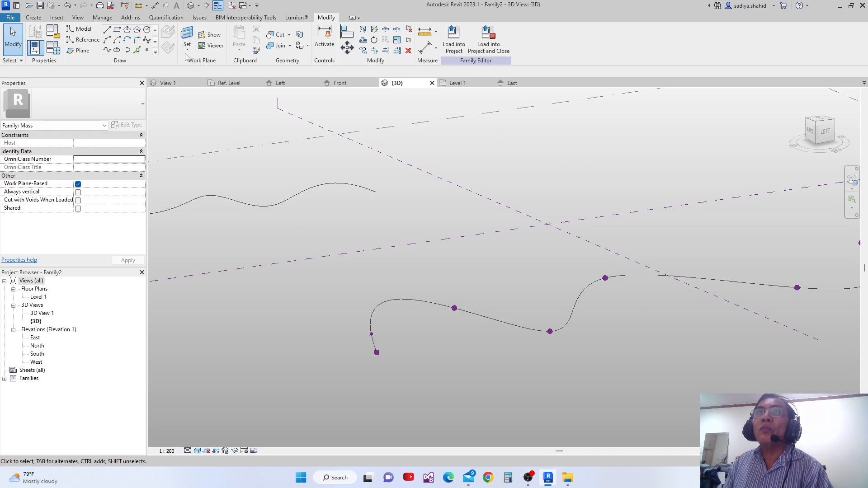
pyautogui.click(147, 29)
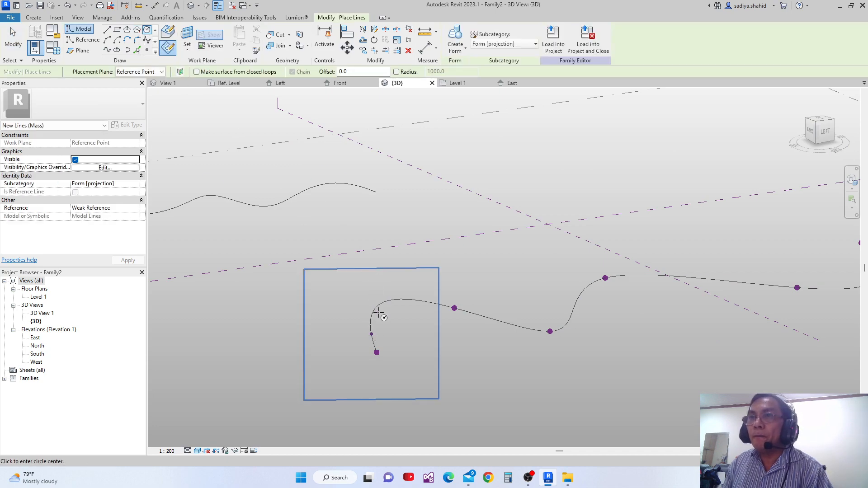
pyautogui.click(371, 335)
pyautogui.click(378, 352)
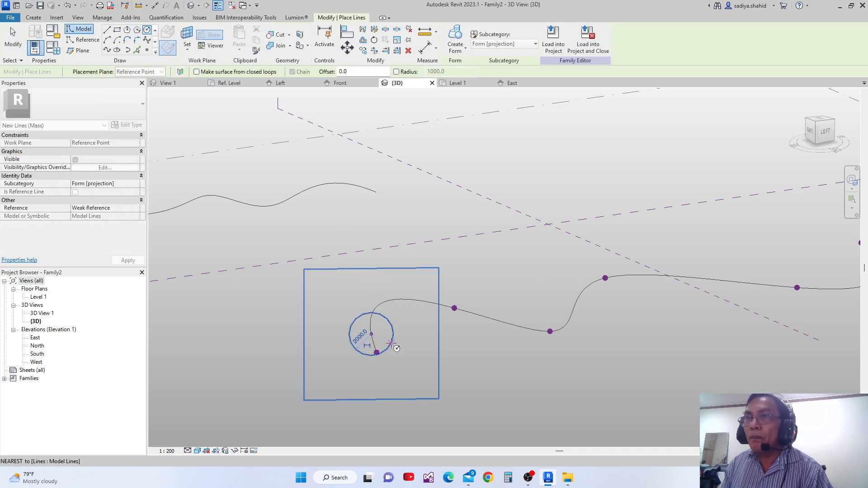
pyautogui.keyDown('shift'); pyautogui.moveTo(377, 352); pyautogui.dragTo(397, 347, button='middle'); pyautogui.keyUp('shift')
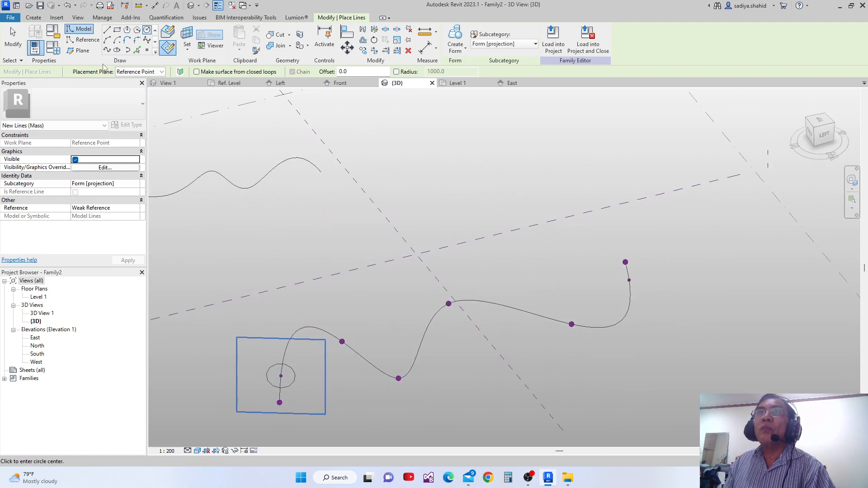
# Set the work plane to the reference point near the spline's far end and draw a larger circle centred on it.
pyautogui.click(187, 33)
pyautogui.moveTo(467, 263); pyautogui.dragTo(424, 264, button='middle')
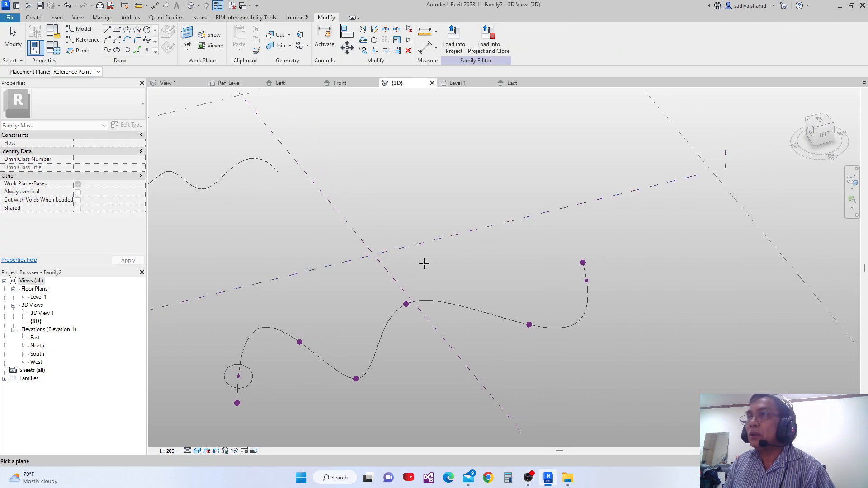
pyautogui.scroll(3, 575, 300)
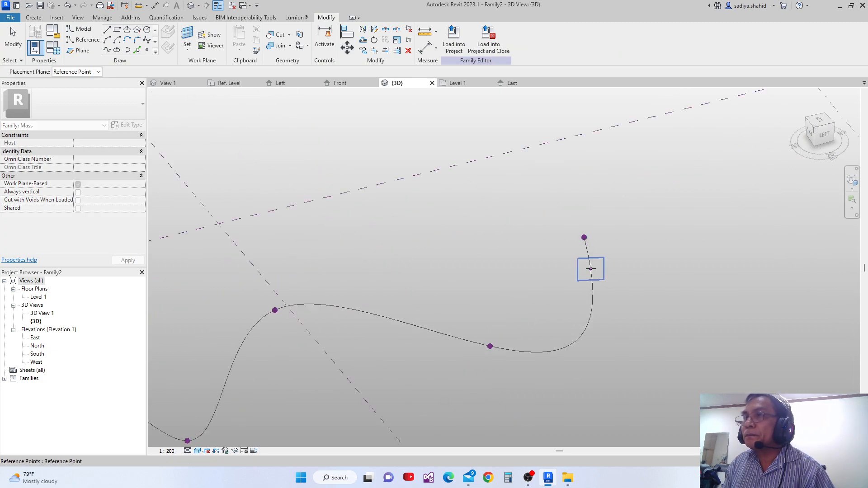
pyautogui.click(590, 268)
pyautogui.scroll(2, 595, 268)
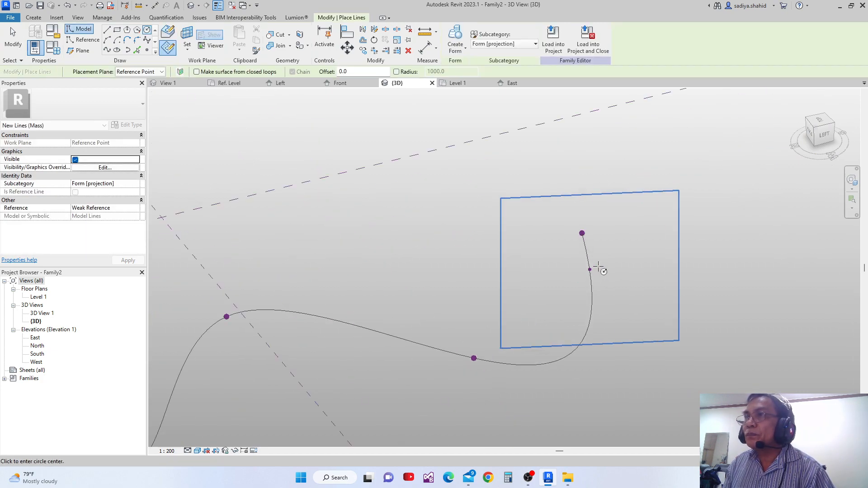
pyautogui.click(567, 261)
pyautogui.press('Escape')
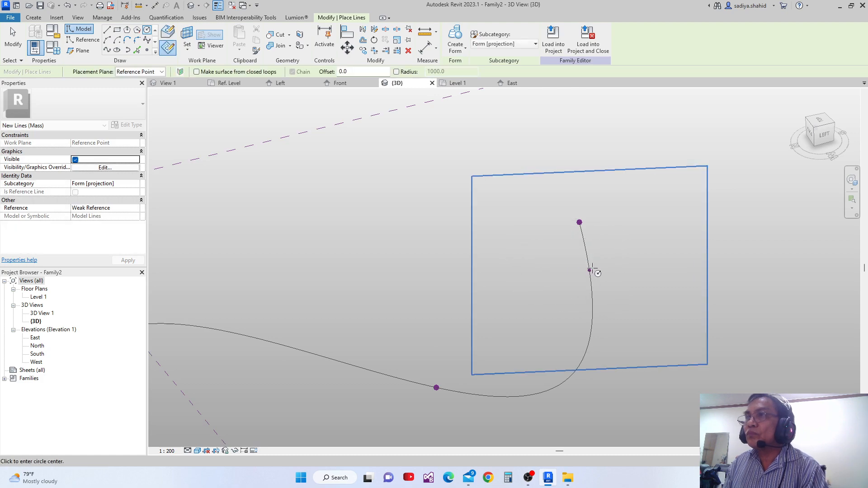
pyautogui.click(591, 270)
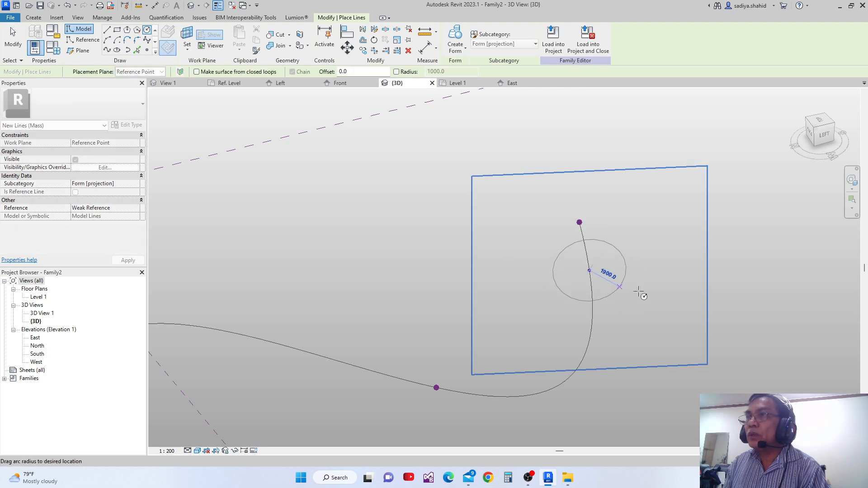
pyautogui.click(659, 306)
pyautogui.scroll(-3, 659, 306)
pyautogui.press('Escape')
pyautogui.press('Escape')
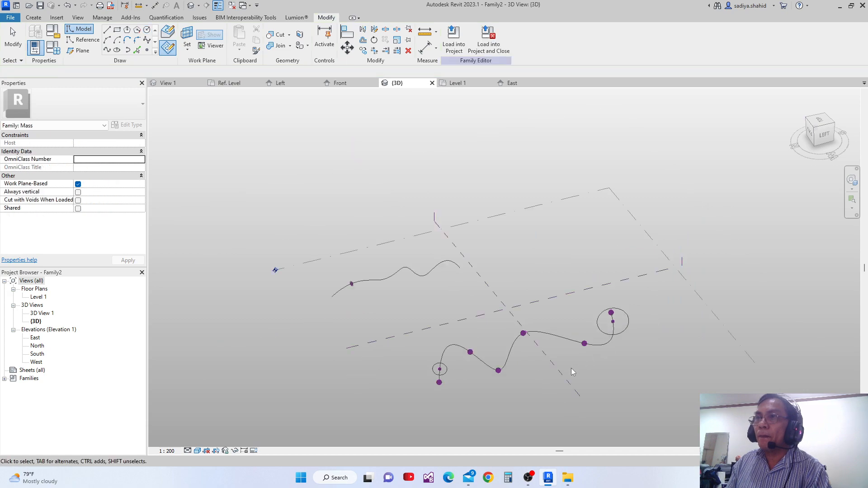
# Try creating a form from the two circles and the spline path, and undo it.
pyautogui.scroll(2, 543, 366)
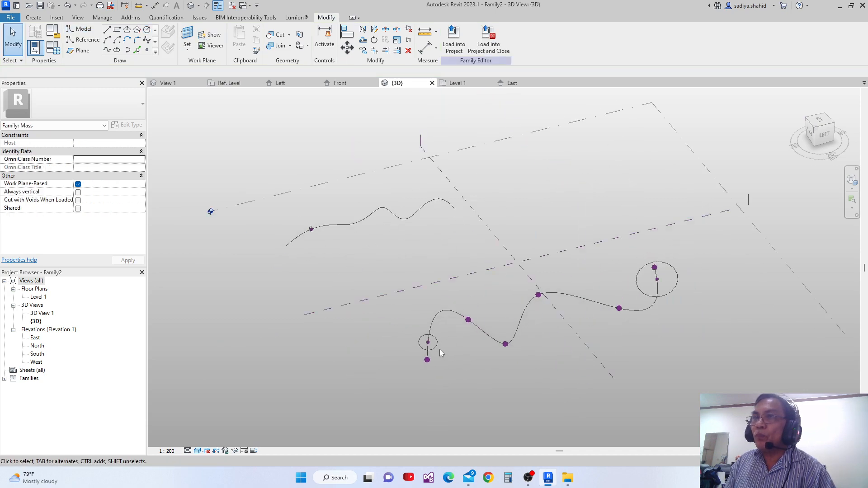
pyautogui.click(434, 348)
pyautogui.keyDown('ctrl'); pyautogui.click(441, 312); pyautogui.keyUp('ctrl')
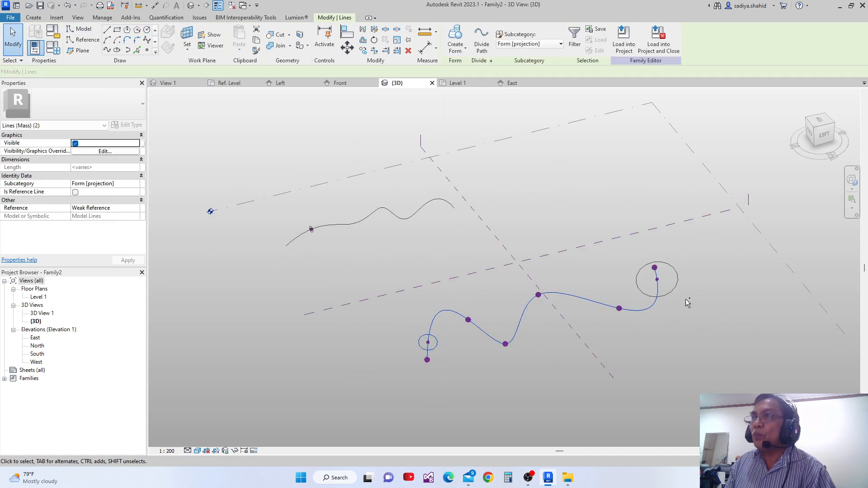
pyautogui.keyDown('ctrl'); pyautogui.click(677, 291); pyautogui.keyUp('ctrl')
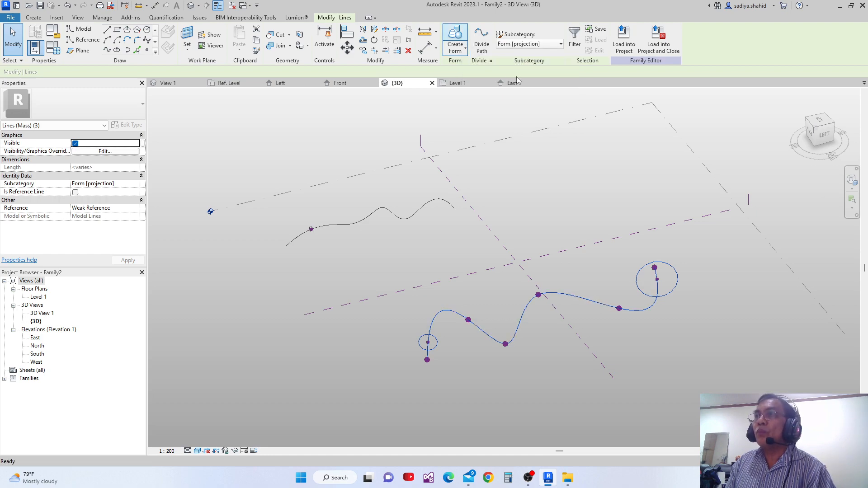
pyautogui.click(458, 38)
pyautogui.scroll(-3, 567, 218)
pyautogui.keyDown('shift'); pyautogui.moveTo(563, 317); pyautogui.dragTo(591, 357, button='middle'); pyautogui.keyUp('shift')
pyautogui.hotkey('ctrl', 'z')
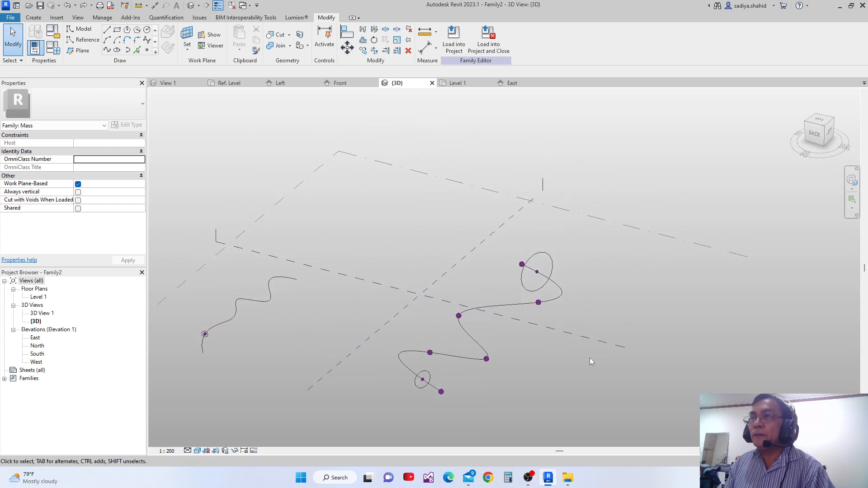
# Raise the spline point next to the far end to an offset of about 4130 above Level 1.
pyautogui.click(501, 306)
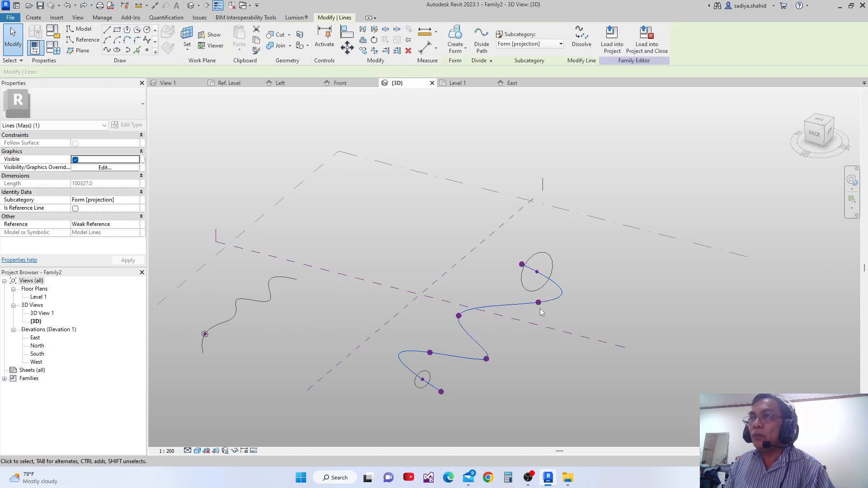
pyautogui.scroll(1, 527, 293)
pyautogui.click(537, 299)
pyautogui.click(540, 304)
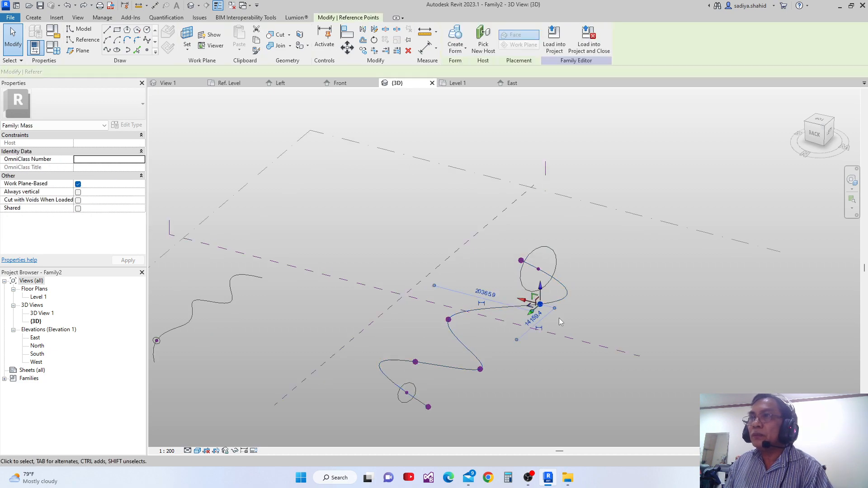
pyautogui.moveTo(545, 284); pyautogui.dragTo(545, 264)
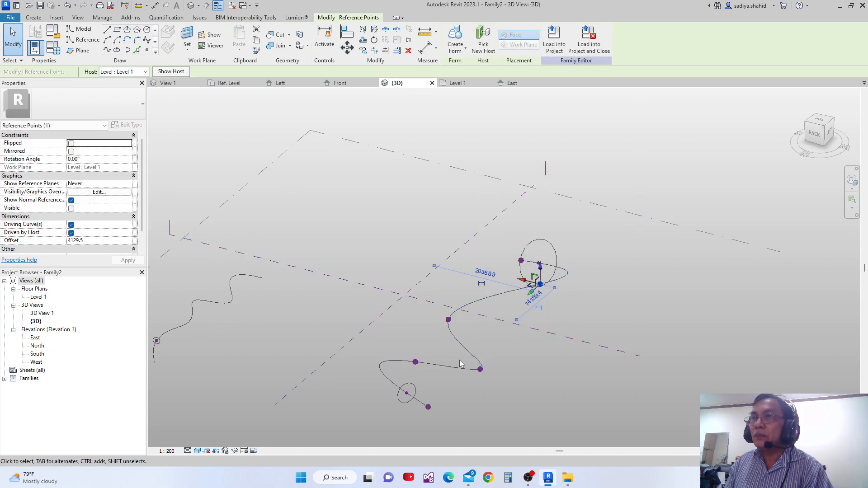
# Raise the third spline point from the start to an offset of about 4374 above Level 1.
pyautogui.click(486, 378)
pyautogui.moveTo(487, 379); pyautogui.dragTo(511, 395)
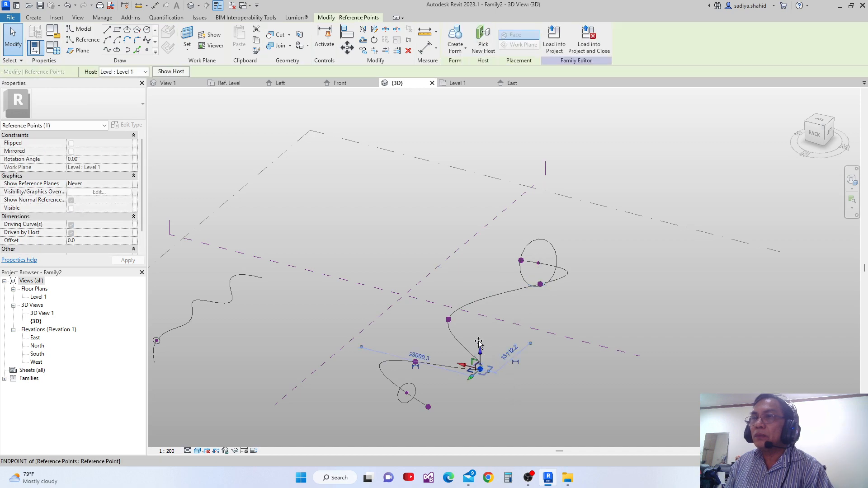
pyautogui.moveTo(475, 326); pyautogui.dragTo(476, 325)
pyautogui.moveTo(545, 362); pyautogui.dragTo(547, 343, button='middle')
pyautogui.scroll(-3, 552, 379)
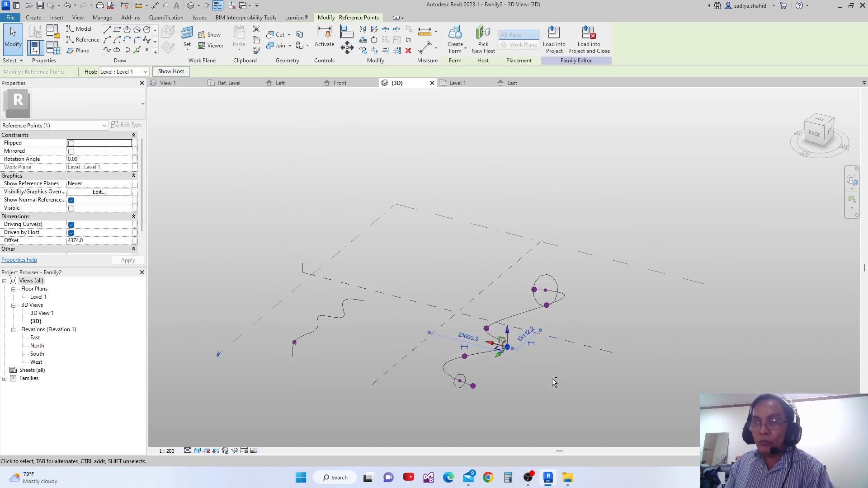
pyautogui.moveTo(550, 389); pyautogui.dragTo(551, 389, button='middle')
pyautogui.scroll(1, 468, 385)
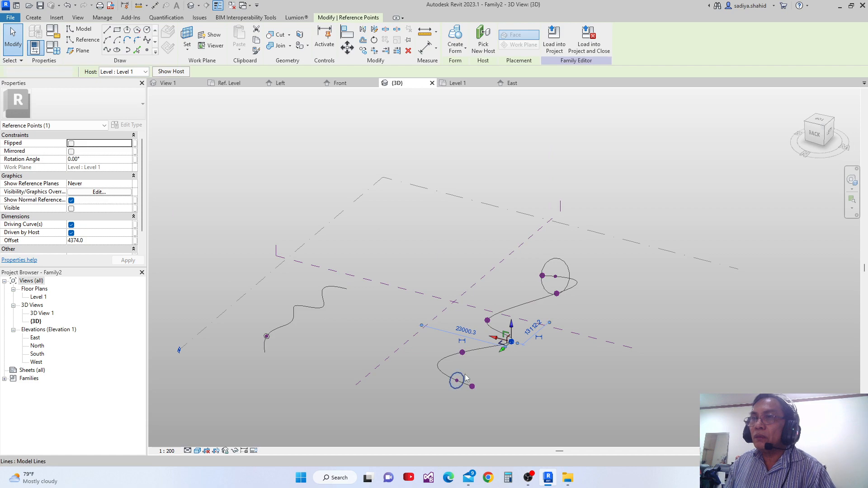
# Try creating a form from both circles and the raised spline, and undo it.
pyautogui.click(466, 378)
pyautogui.keyDown('ctrl'); pyautogui.click(563, 264); pyautogui.keyUp('ctrl')
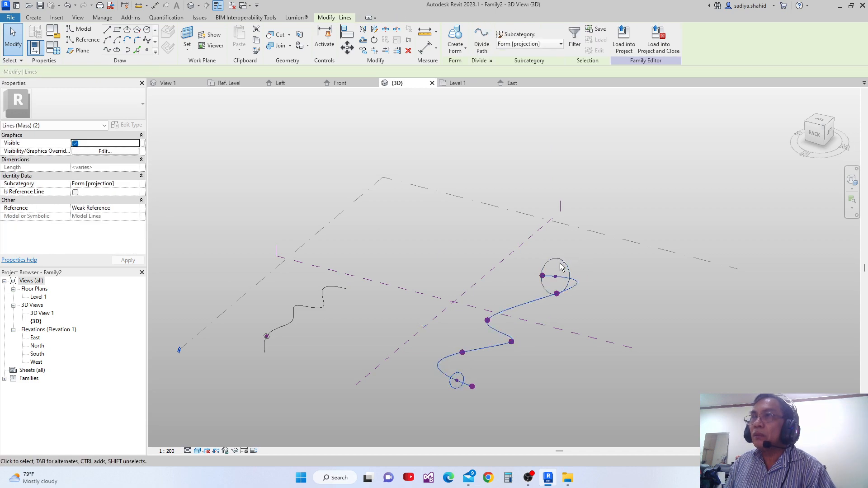
pyautogui.keyDown('ctrl'); pyautogui.click(562, 260); pyautogui.keyUp('ctrl')
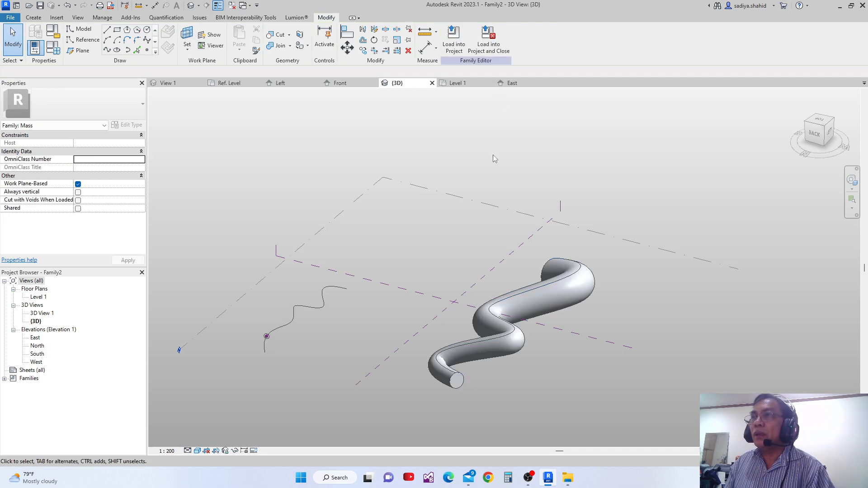
pyautogui.scroll(-3, 501, 226)
pyautogui.keyDown('shift'); pyautogui.moveTo(500, 283); pyautogui.dragTo(477, 313, button='middle'); pyautogui.keyUp('shift')
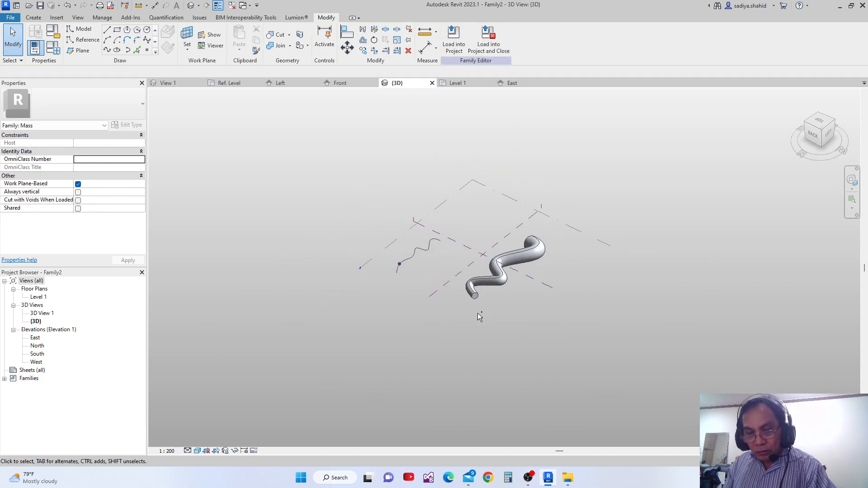
pyautogui.hotkey('ctrl', 'z')
# Try moving the smaller circle's reference point to the spline's start with a Normalized Curve Parameter of 0, and undo it.
pyautogui.scroll(5, 475, 362)
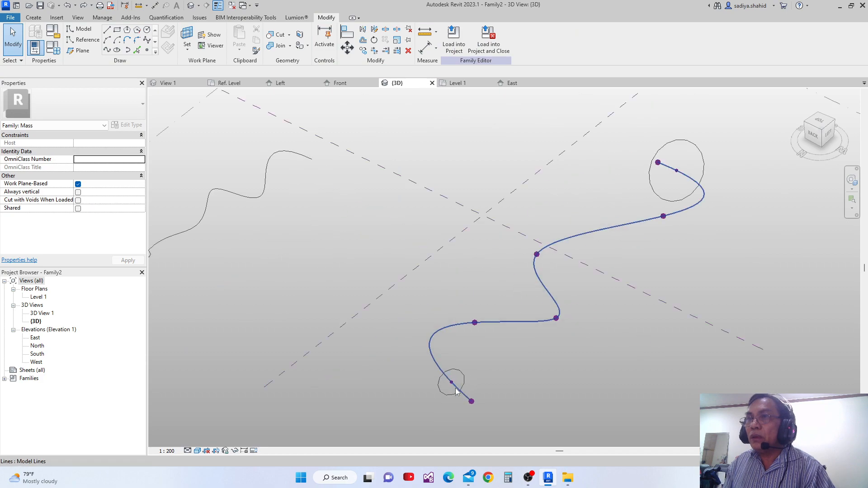
pyautogui.scroll(-3, 442, 332)
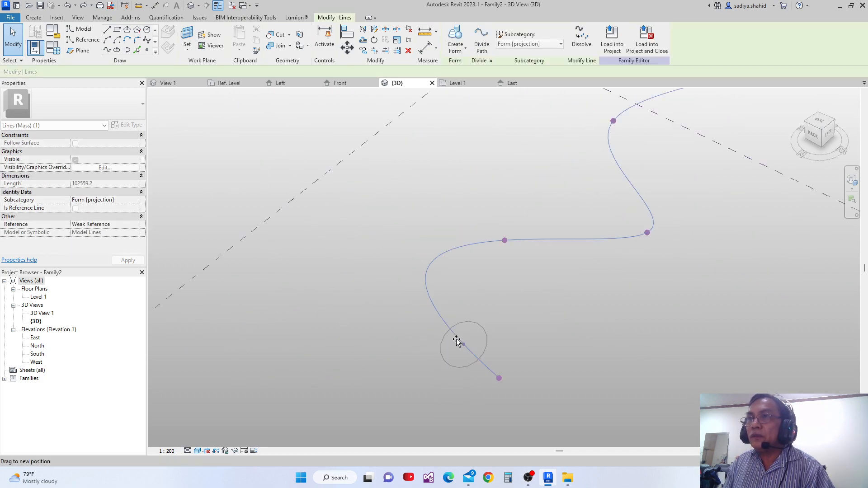
pyautogui.scroll(4, 441, 326)
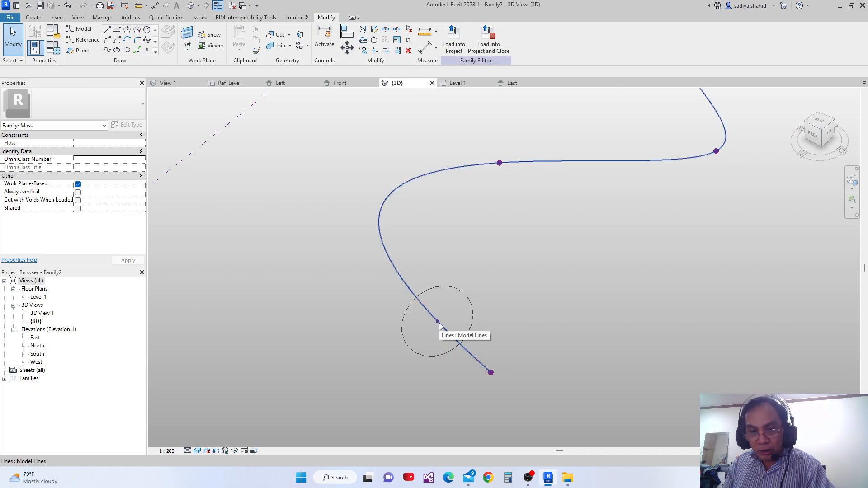
pyautogui.click(438, 322)
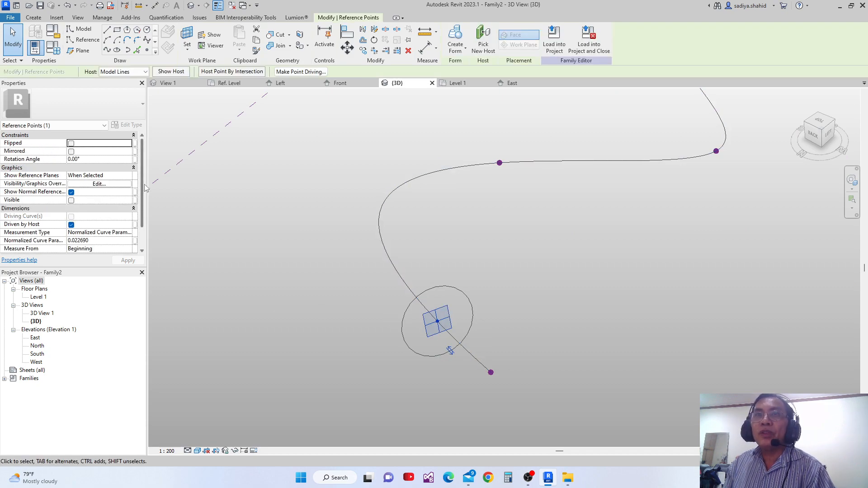
pyautogui.scroll(-2, 144, 190)
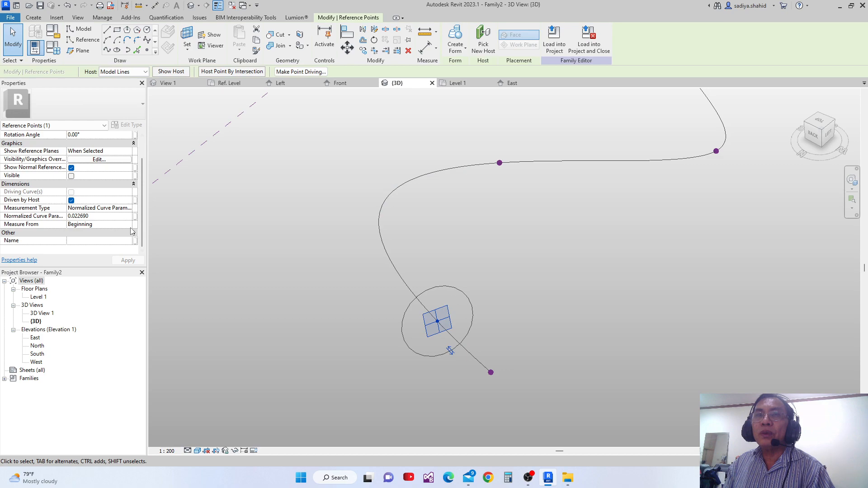
pyautogui.click(121, 217)
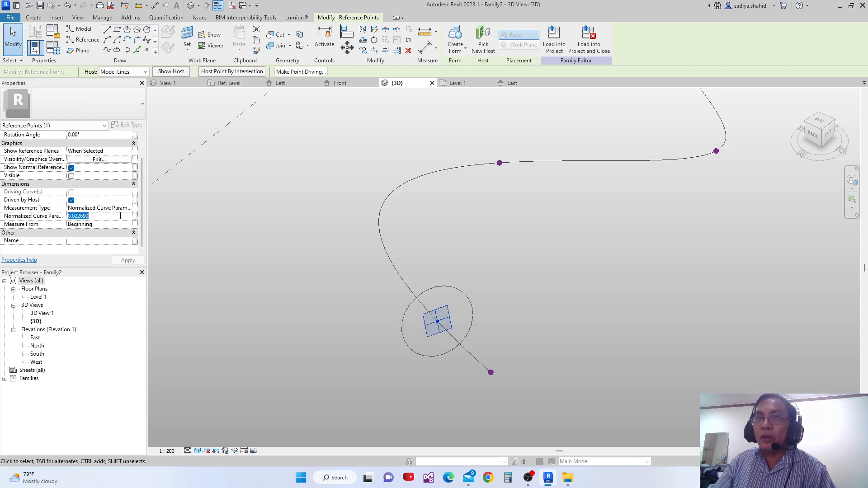
pyautogui.press('Return')
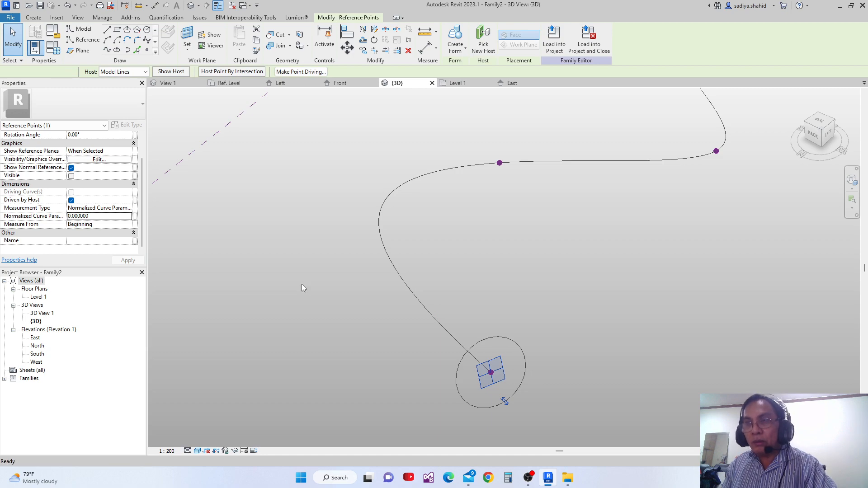
pyautogui.press('Escape')
# Associate the Normalized Curve Parameter of the smaller circle's reference point with the OFFSET family parameter.
pyautogui.scroll(2, 449, 324)
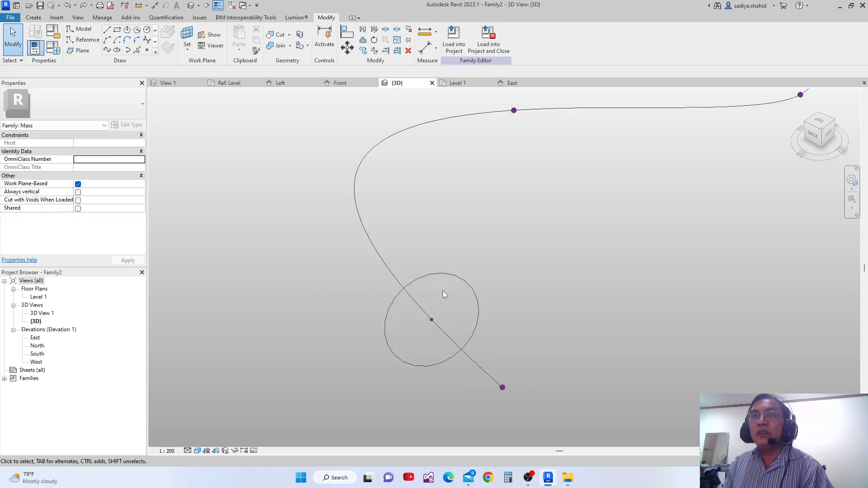
pyautogui.scroll(3, 431, 324)
pyautogui.click(432, 319)
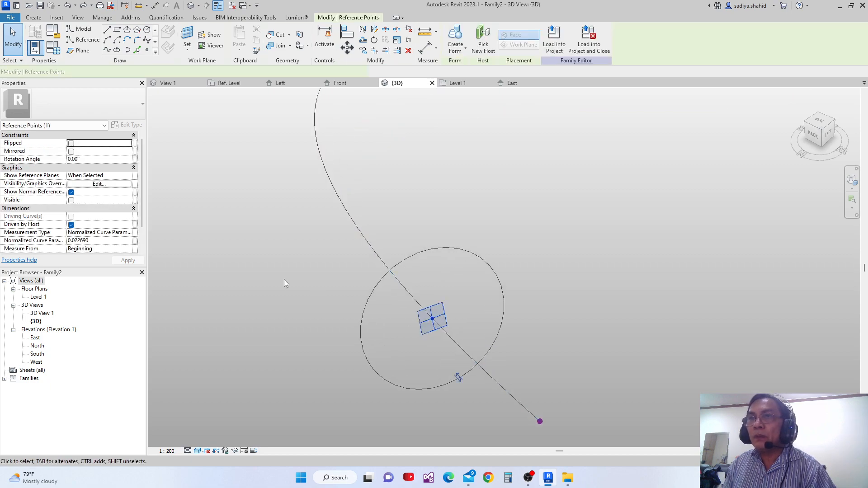
pyautogui.click(134, 241)
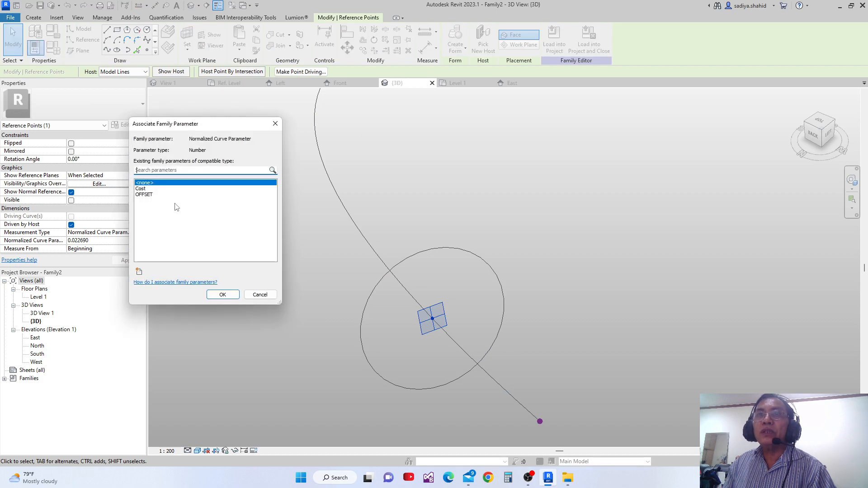
pyautogui.click(146, 195)
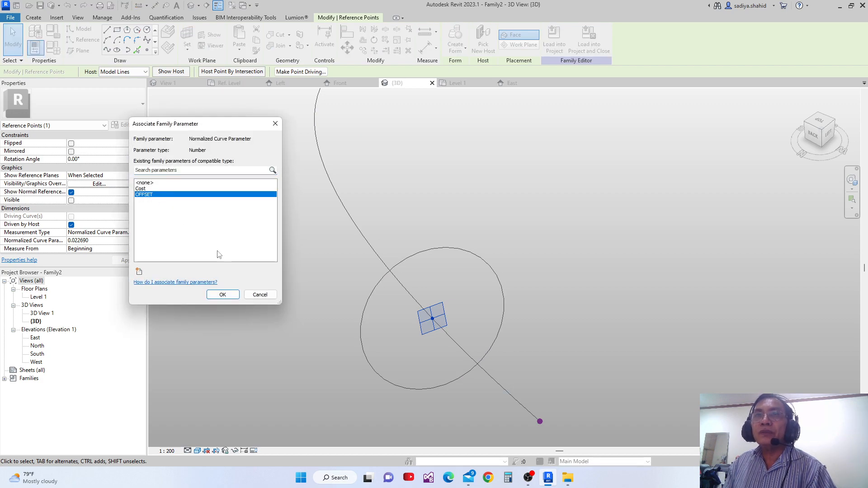
pyautogui.click(223, 295)
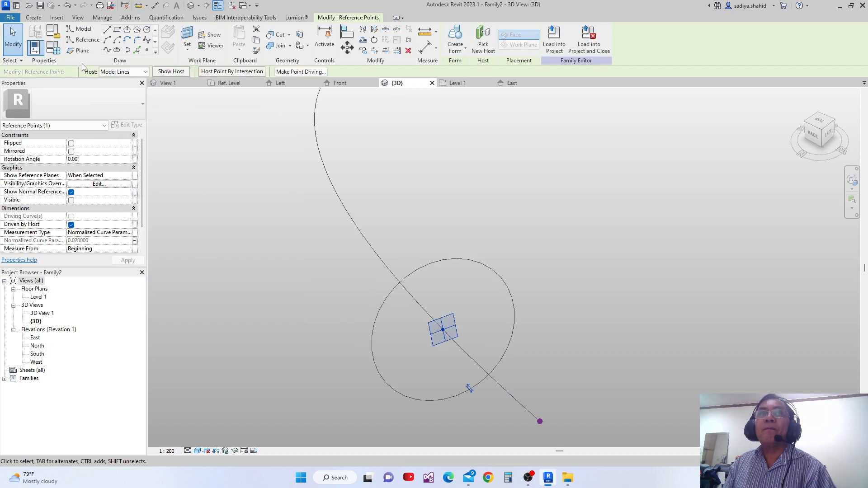
# Set the larger circle's reference point to measure its position from the End of the spline.
pyautogui.scroll(-1, 450, 313)
pyautogui.moveTo(428, 343); pyautogui.dragTo(386, 376, button='middle')
pyautogui.scroll(-2, 387, 376)
pyautogui.moveTo(554, 305); pyautogui.dragTo(492, 440, button='middle')
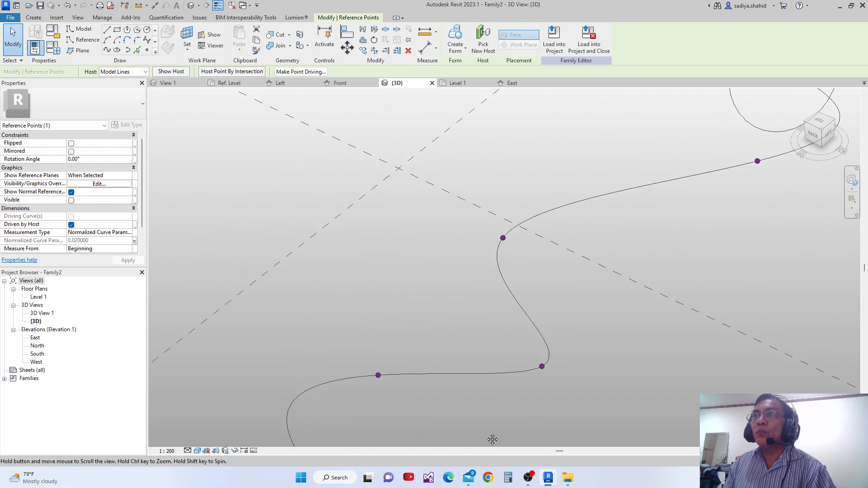
pyautogui.moveTo(582, 331); pyautogui.dragTo(459, 417, button='middle')
pyautogui.scroll(-3, 500, 359)
pyautogui.scroll(5, 591, 263)
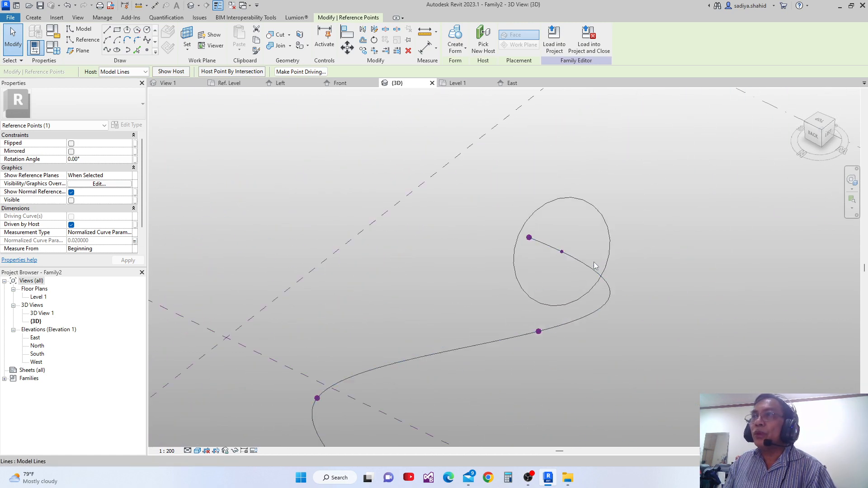
pyautogui.scroll(2, 552, 250)
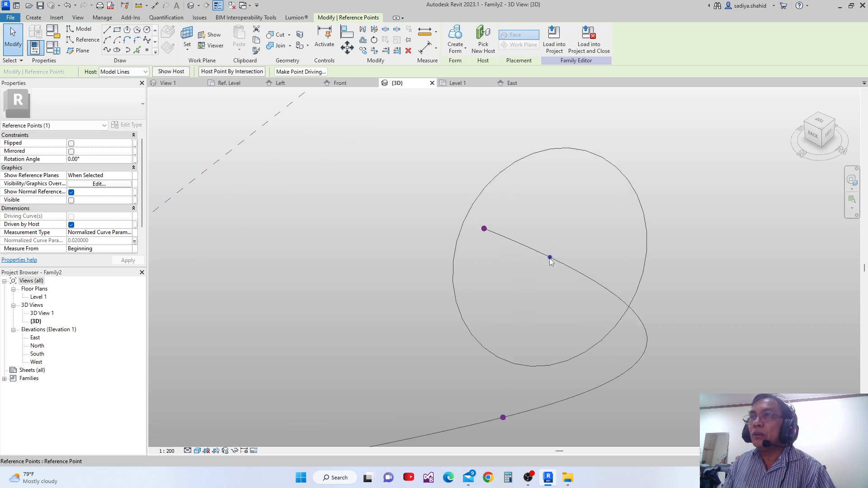
pyautogui.click(550, 257)
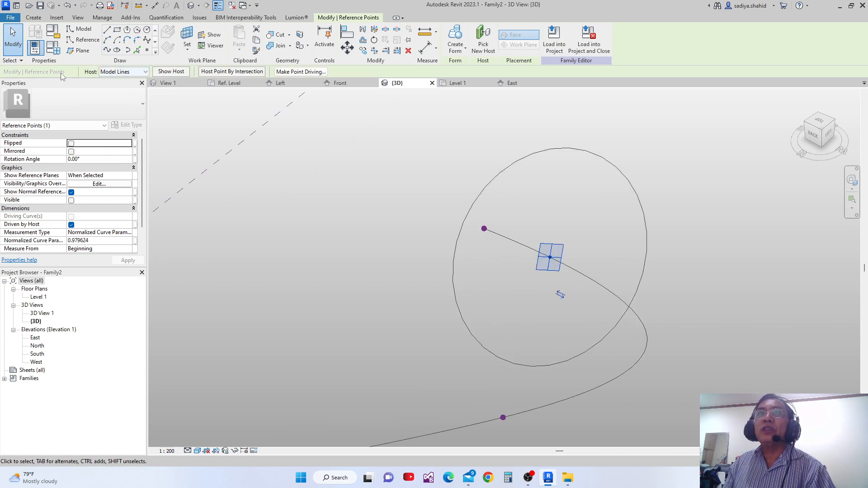
pyautogui.scroll(-5, 367, 204)
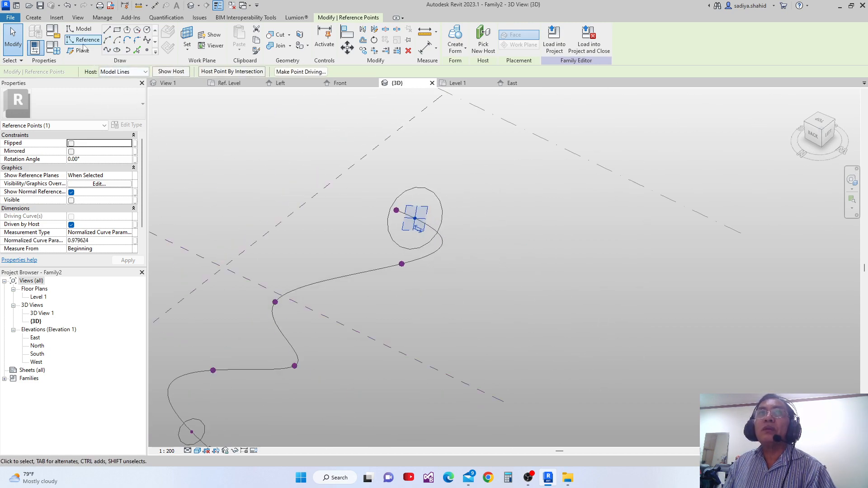
pyautogui.click(134, 241)
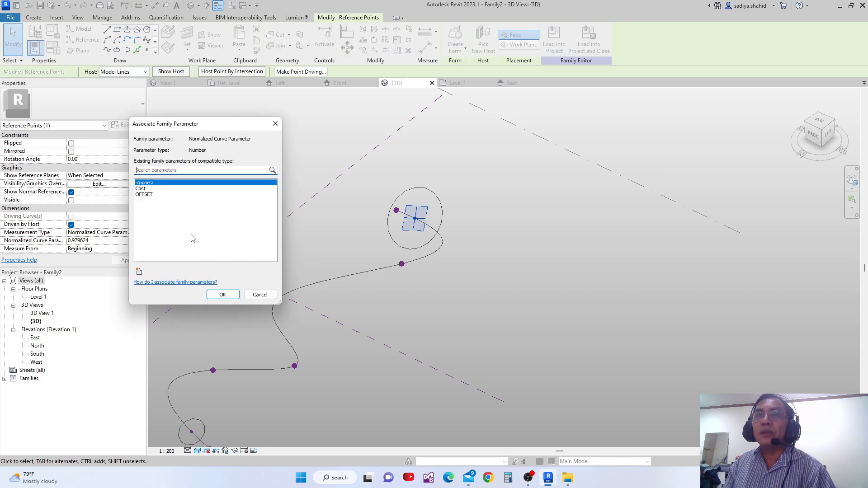
pyautogui.click(278, 126)
pyautogui.click(130, 249)
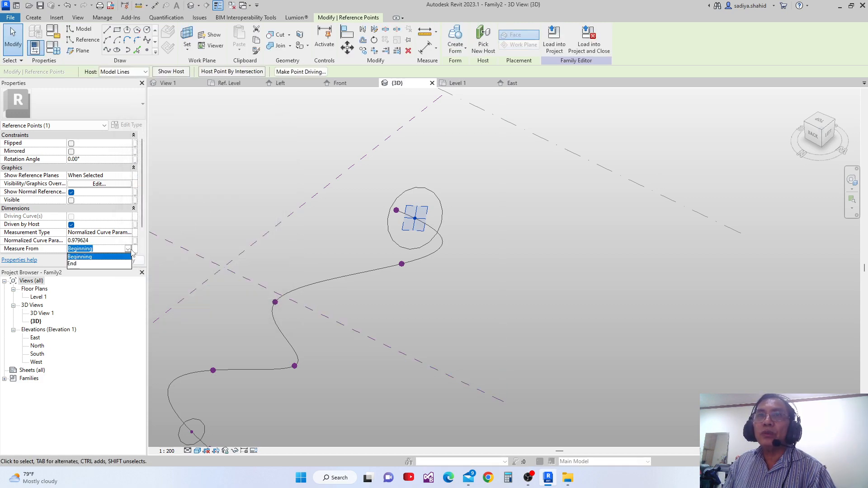
pyautogui.click(83, 263)
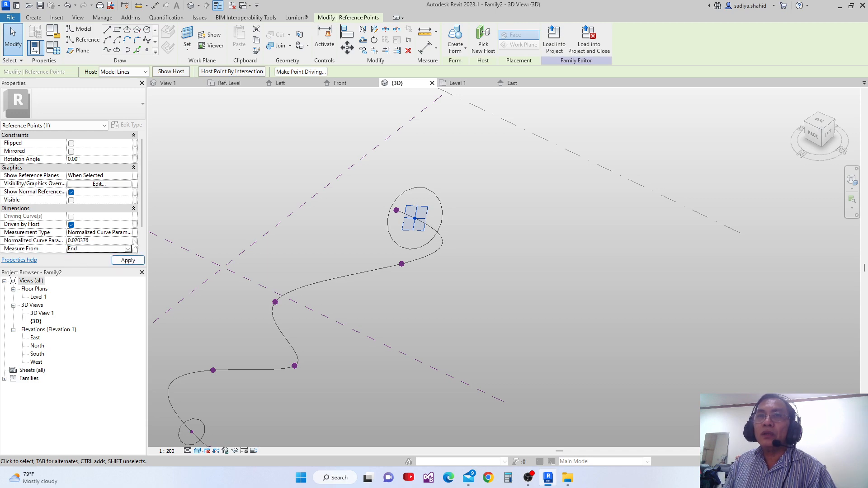
# Associate the Normalized Curve Parameter of the larger circle's reference point with the OFFSET family parameter.
pyautogui.click(135, 240)
pyautogui.click(144, 195)
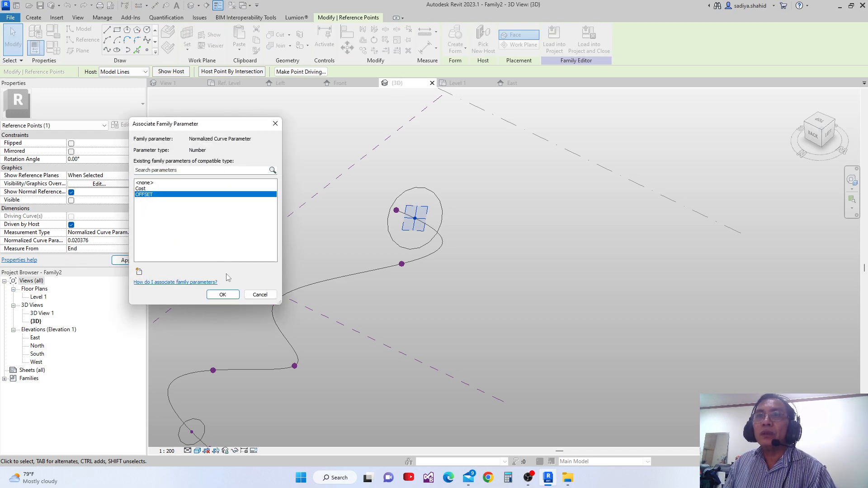
pyautogui.click(223, 295)
pyautogui.scroll(-4, 351, 293)
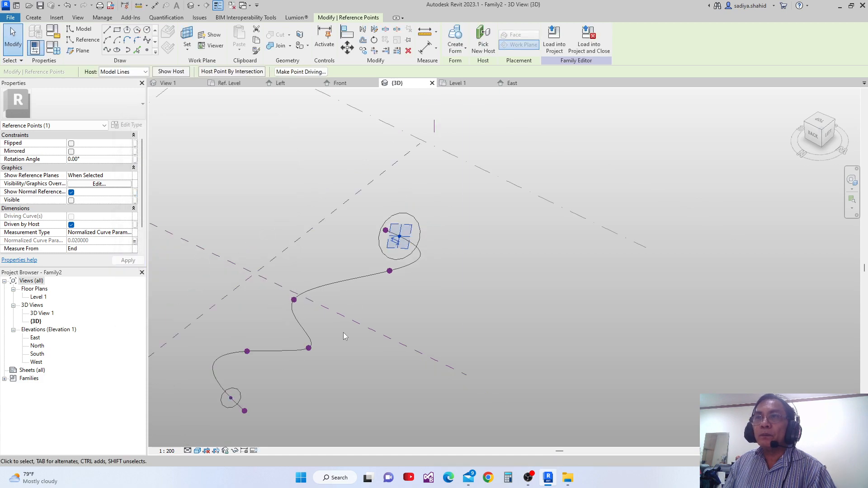
pyautogui.scroll(1, 359, 300)
pyautogui.click(359, 301)
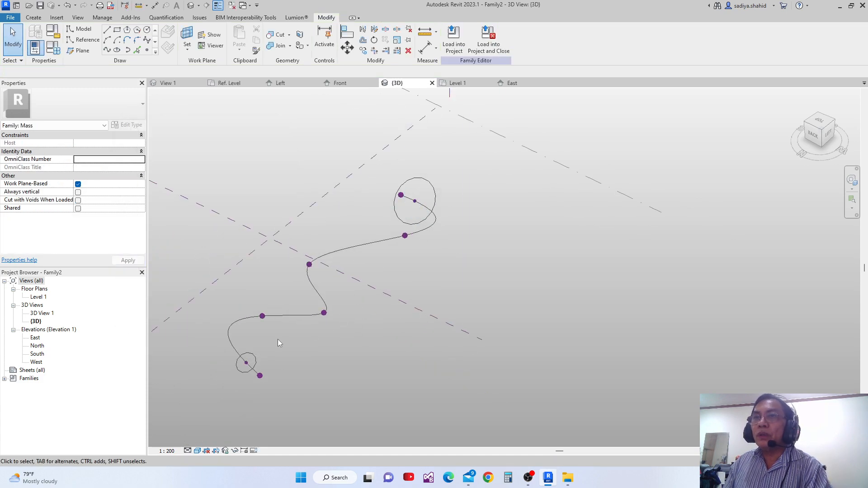
# Create a solid form blending the smaller circle into the larger one along the spline.
pyautogui.click(253, 354)
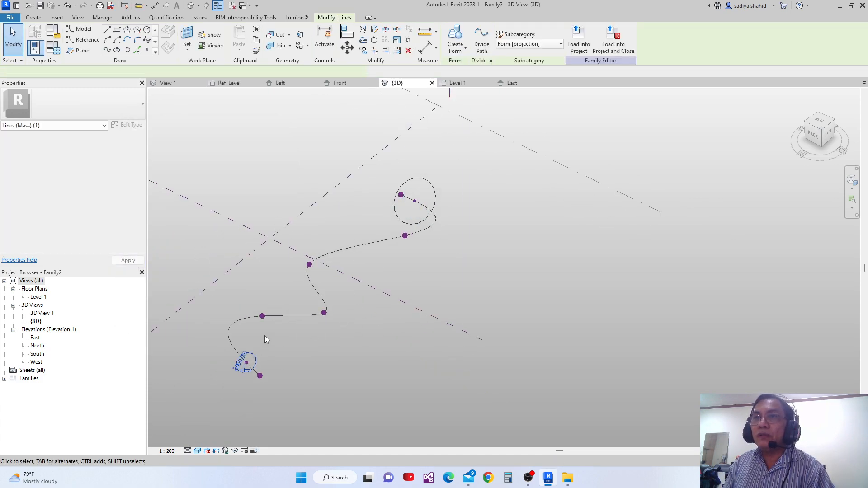
pyautogui.keyDown('ctrl'); pyautogui.click(398, 228); pyautogui.keyUp('ctrl')
pyautogui.moveTo(469, 245); pyautogui.dragTo(492, 259, button='middle')
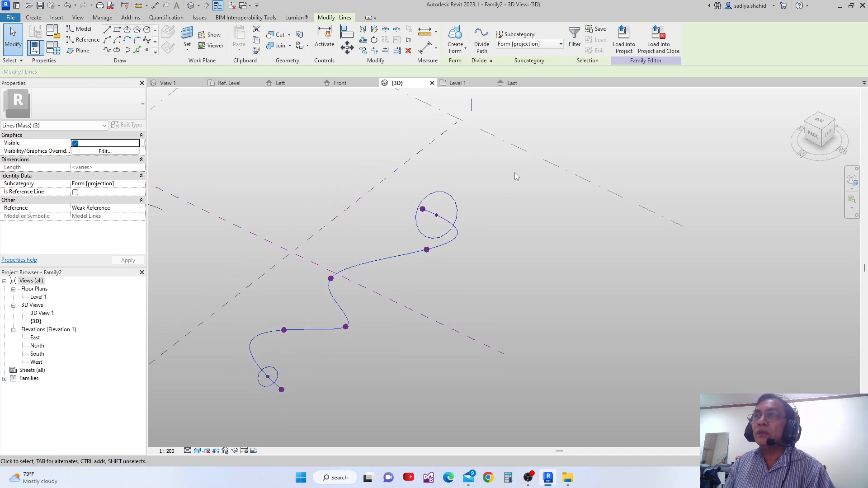
pyautogui.click(459, 47)
pyautogui.keyDown('shift'); pyautogui.moveTo(472, 223); pyautogui.dragTo(488, 327, button='middle'); pyautogui.keyUp('shift')
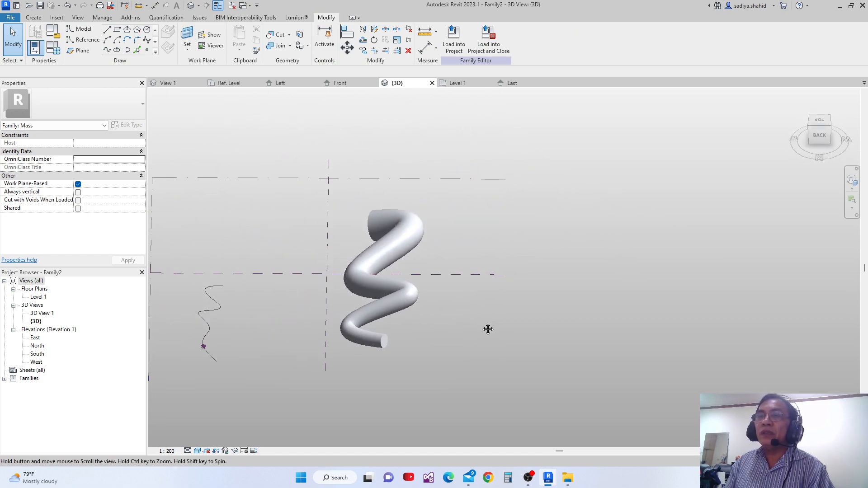
# Set the OFFSET family parameter to 0.1, apply it, and inspect the tube from another angle.
pyautogui.click(56, 50)
pyautogui.click(186, 227)
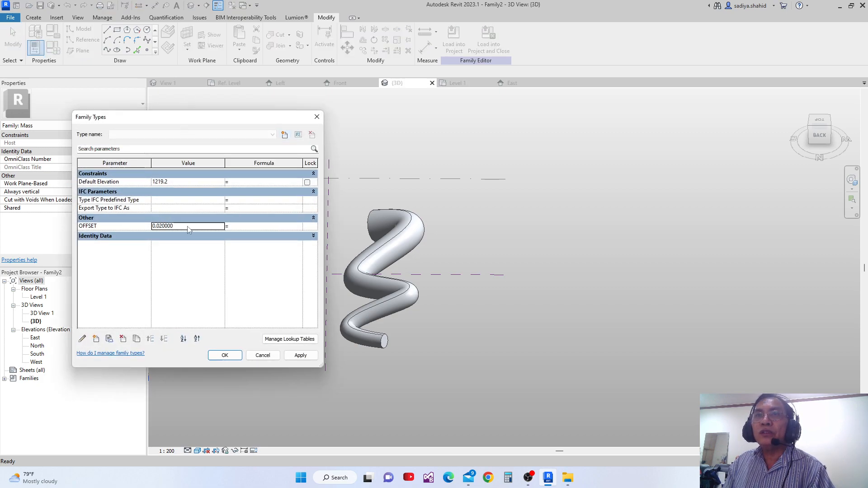
pyautogui.click(178, 227)
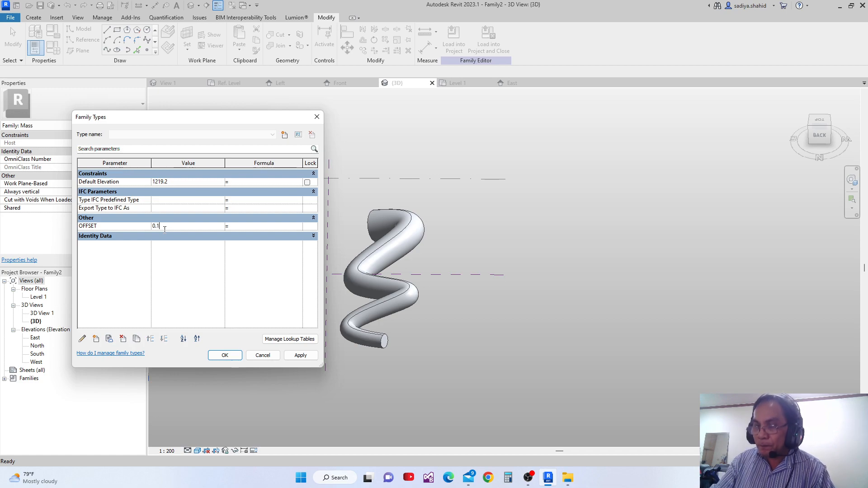
pyautogui.click(304, 357)
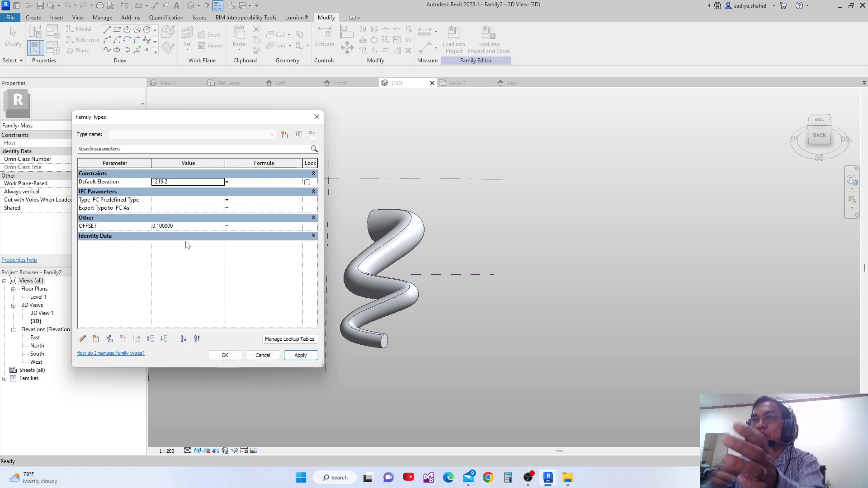
pyautogui.click(234, 357)
pyautogui.scroll(-3, 311, 346)
pyautogui.keyDown('shift'); pyautogui.moveTo(334, 354); pyautogui.dragTo(379, 296, button='middle'); pyautogui.keyUp('shift')
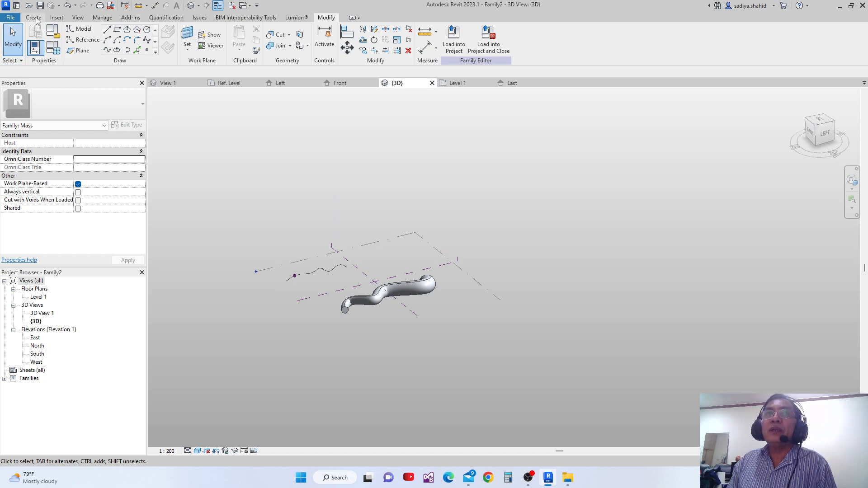
# Create a new project from the Metric-Architectural Template and bring up its massing and site tools.
pyautogui.click(16, 6)
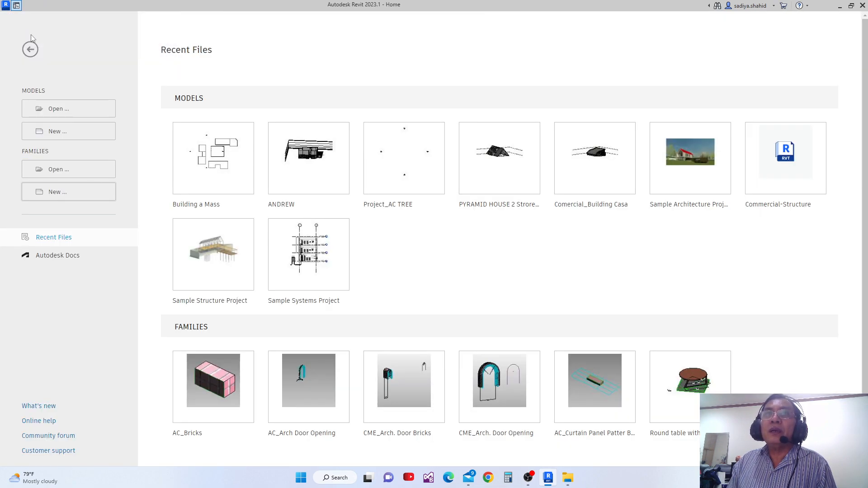
pyautogui.click(51, 132)
pyautogui.click(466, 218)
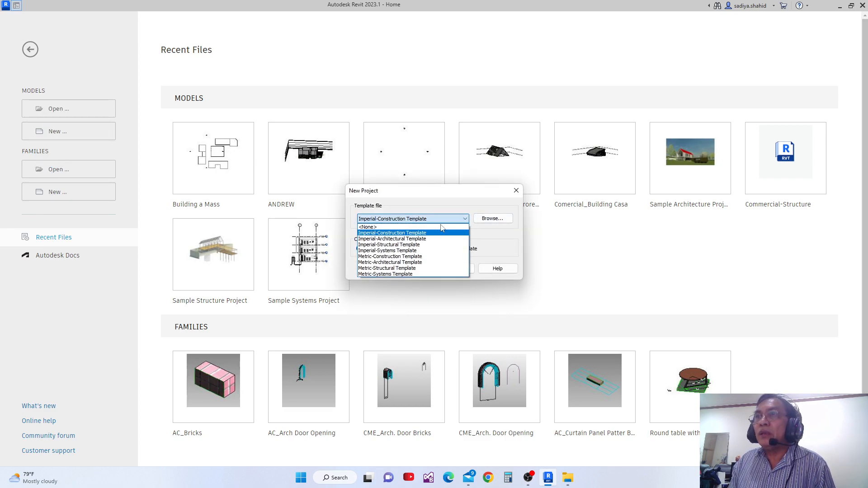
pyautogui.click(413, 262)
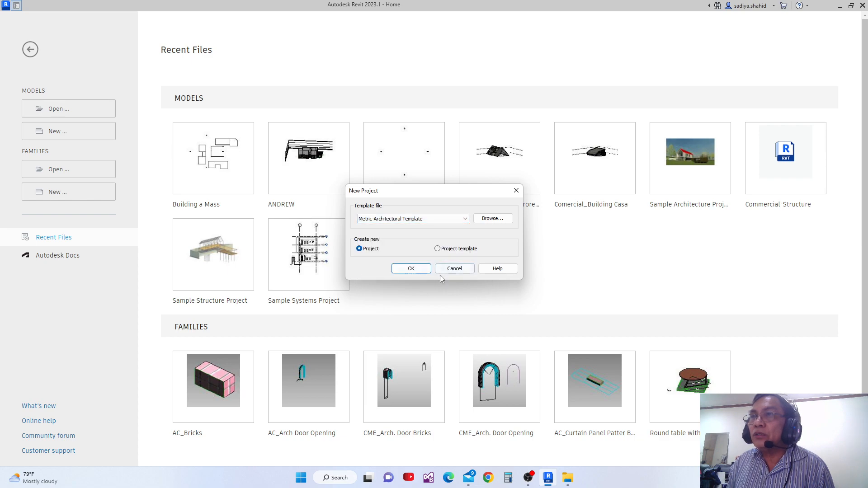
pyautogui.click(410, 270)
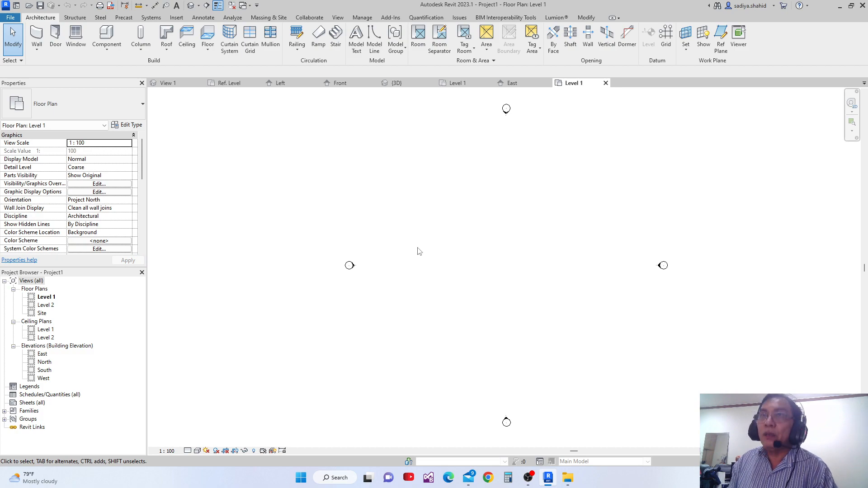
pyautogui.click(266, 18)
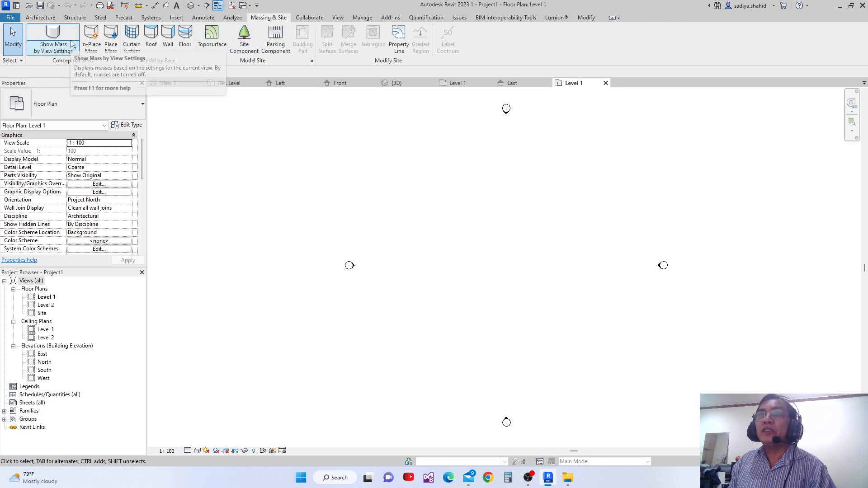